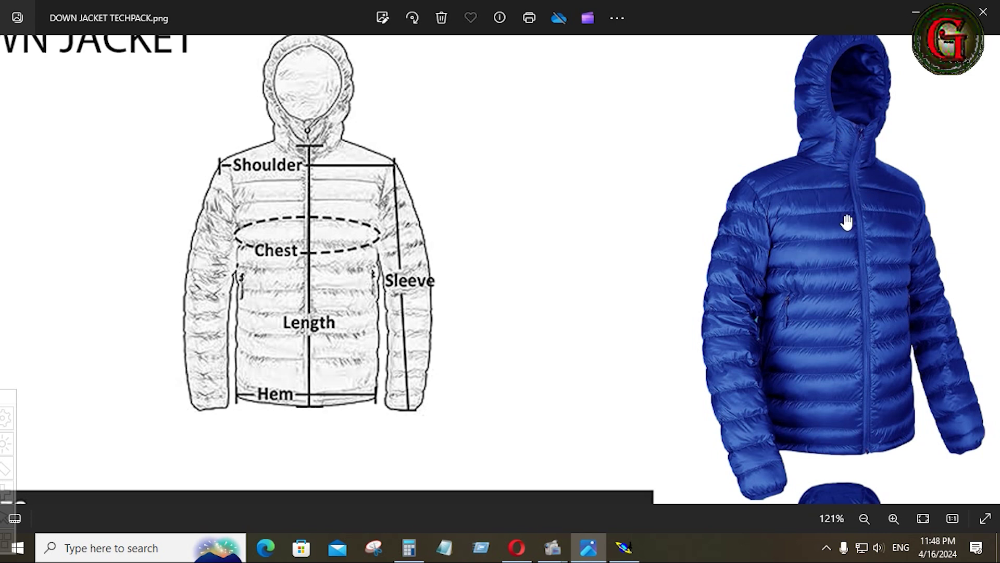
Switch to Modaris, create a new blank sheet and arrange all sheets on the desk
left_click(625, 555)
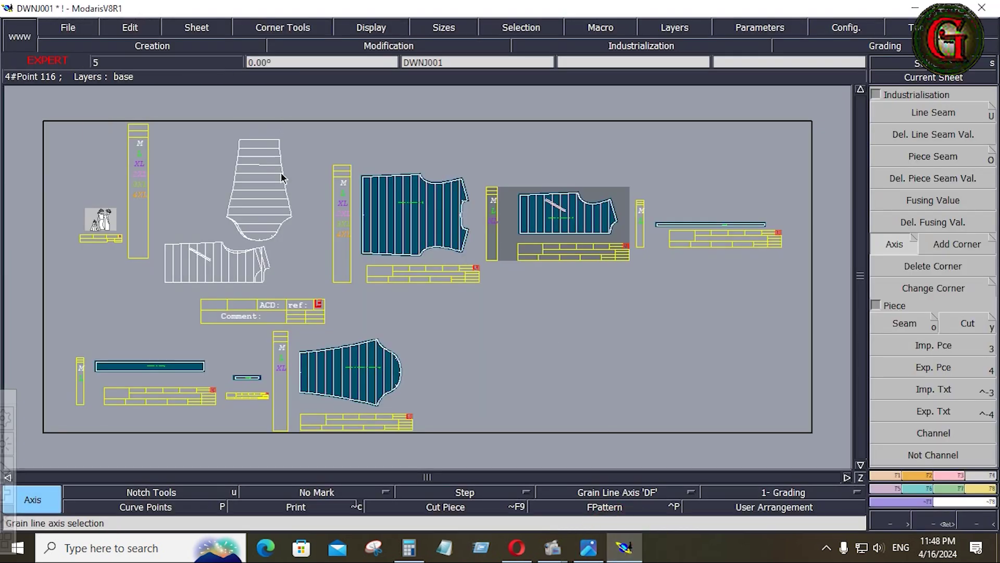
left_click(201, 27)
left_click(206, 46)
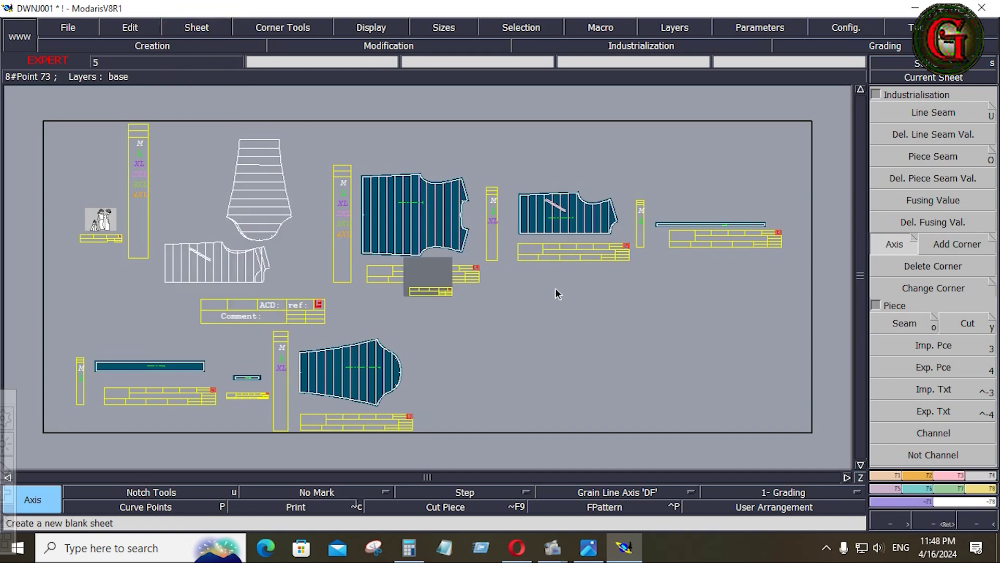
key("j")
key("Return")
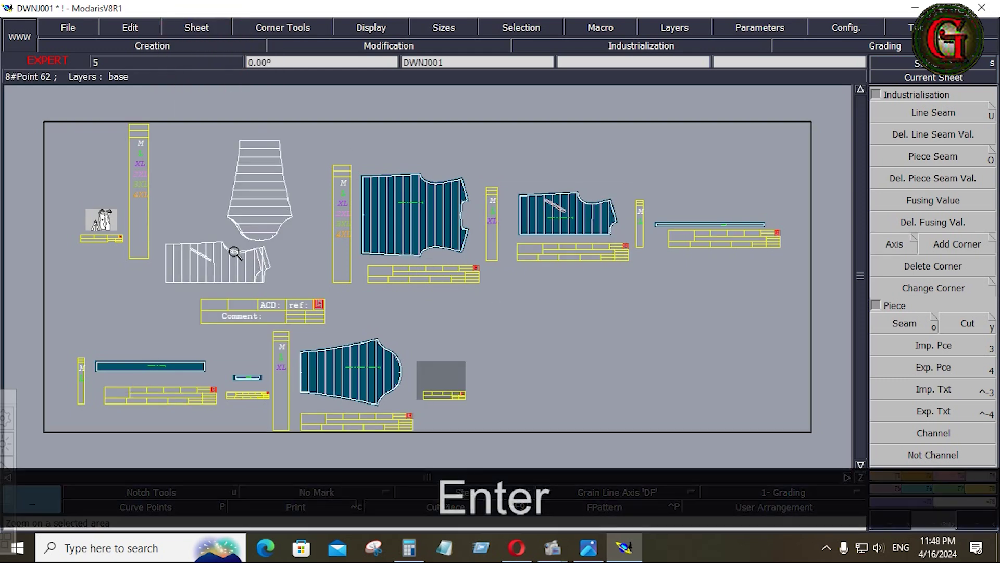
Measure the front and back neckline curves with Length Measure and turn off the hiding of measures
left_click_drag(277, 283, 279, 285)
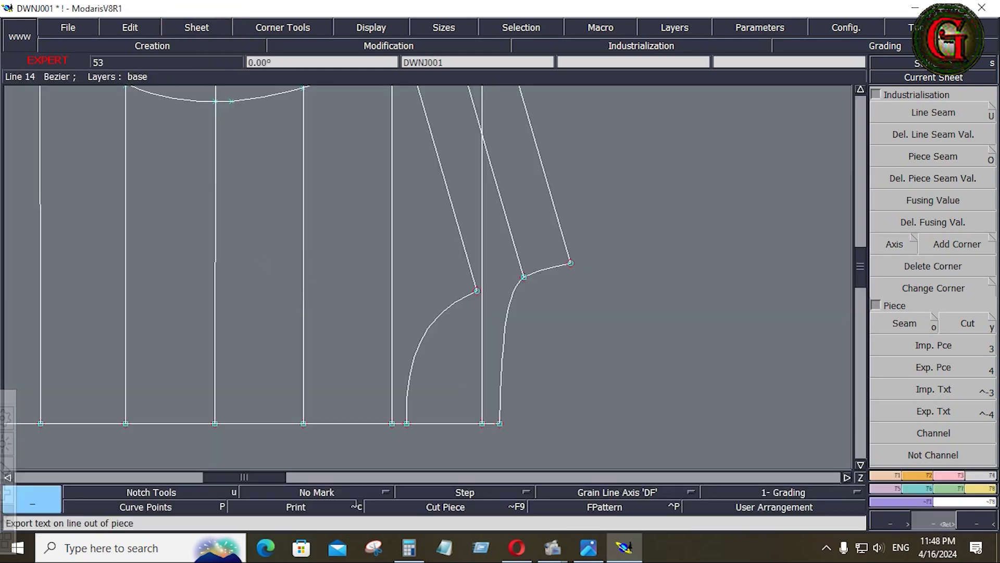
left_click(983, 490)
left_click(972, 213)
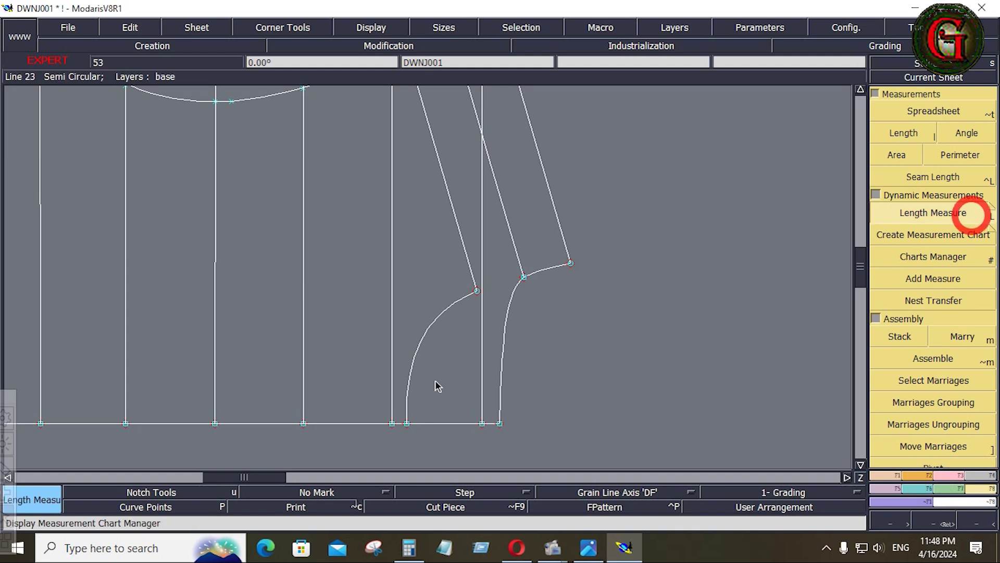
left_click(355, 27)
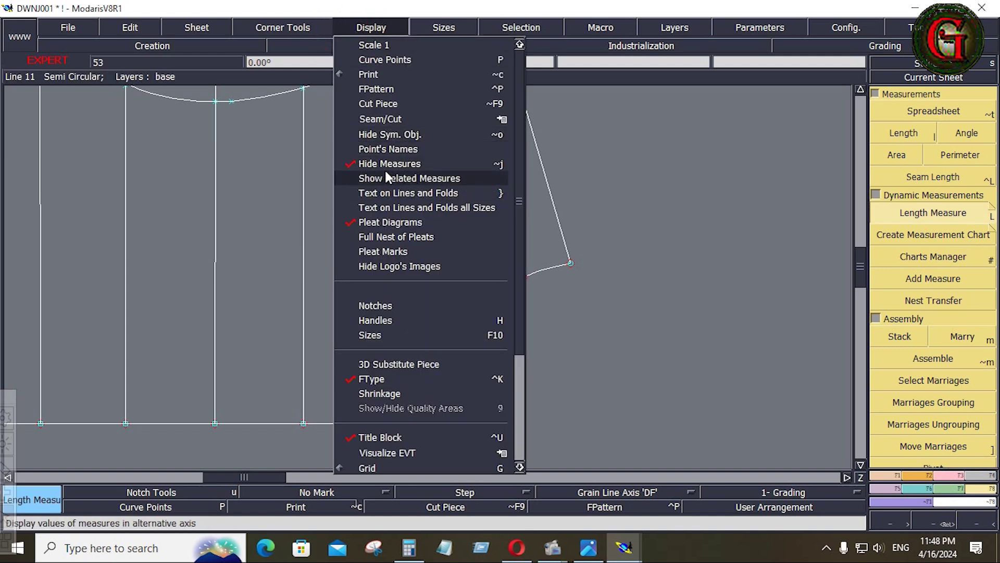
left_click(356, 166)
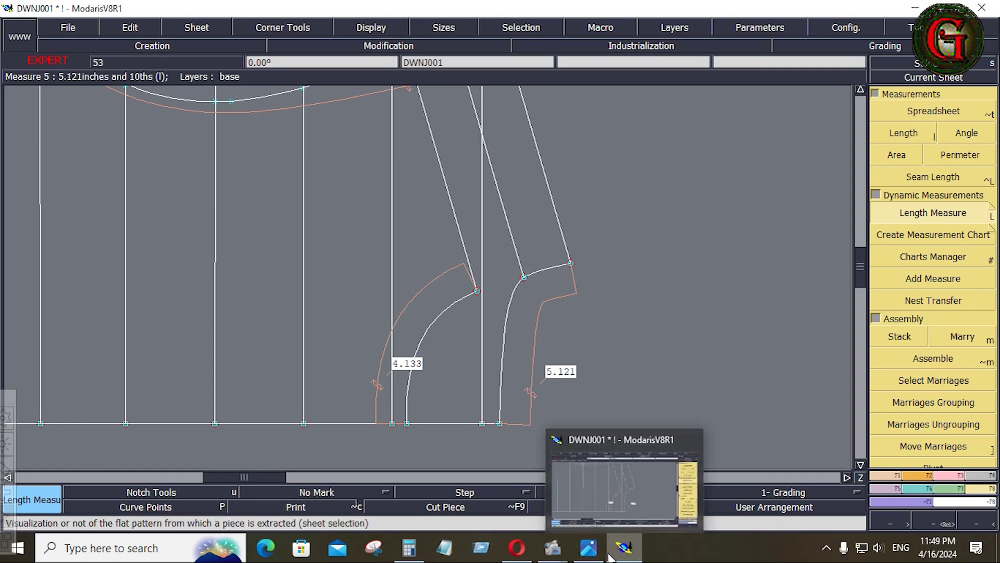
Draw a vertical Bezier line 9.25 inches long on the new blank sheet
key("j")
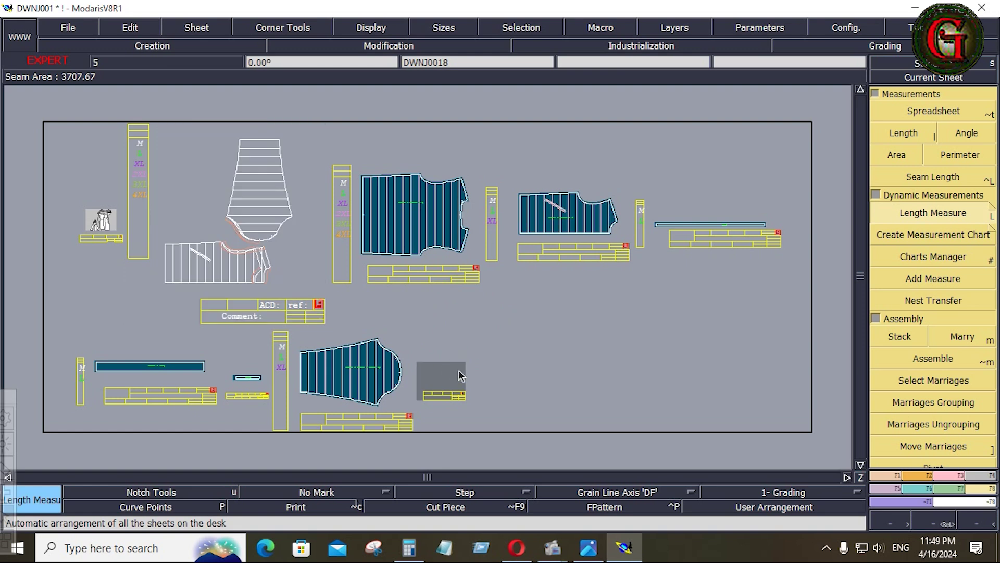
key("Home")
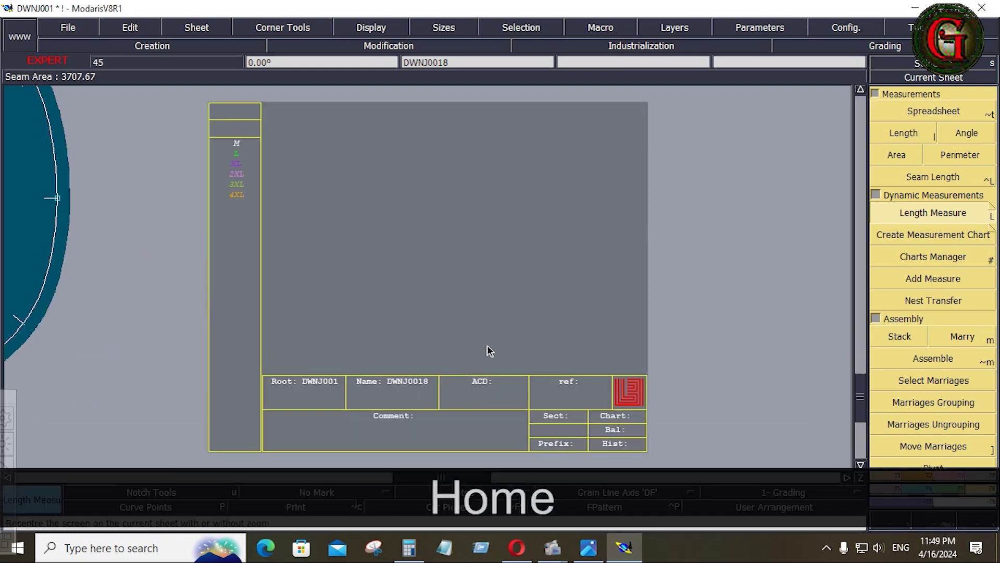
left_click(876, 474)
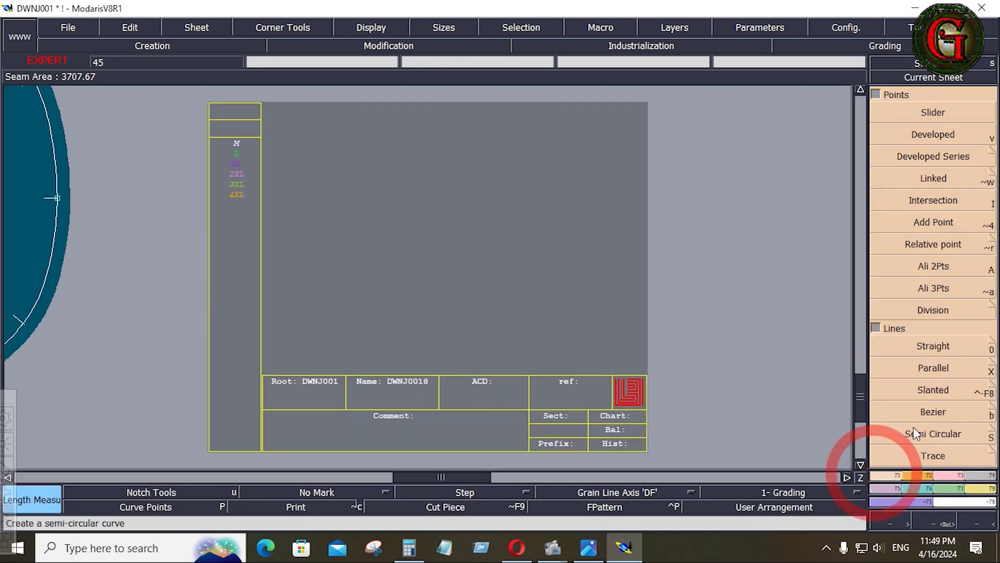
left_click(946, 412)
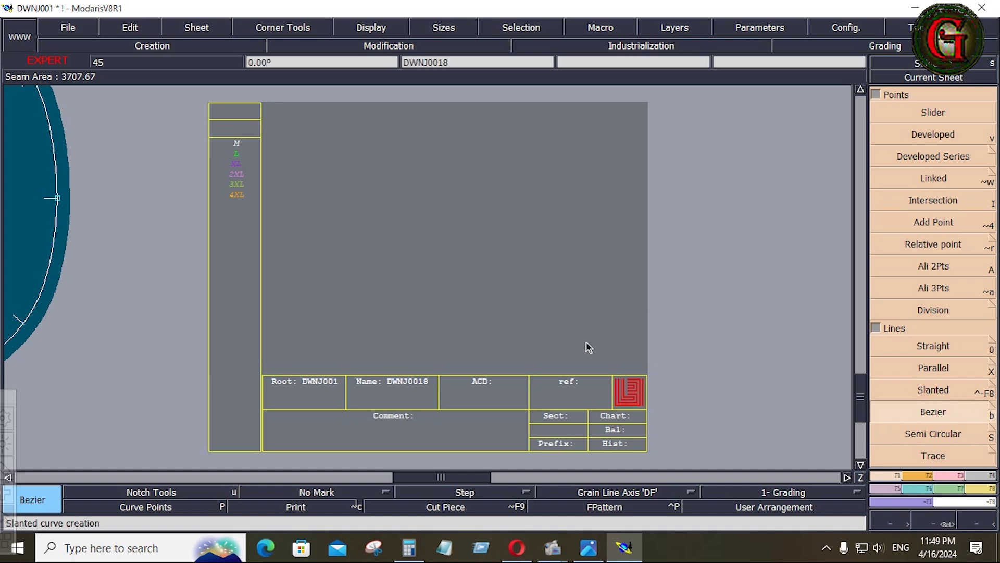
left_click(483, 347)
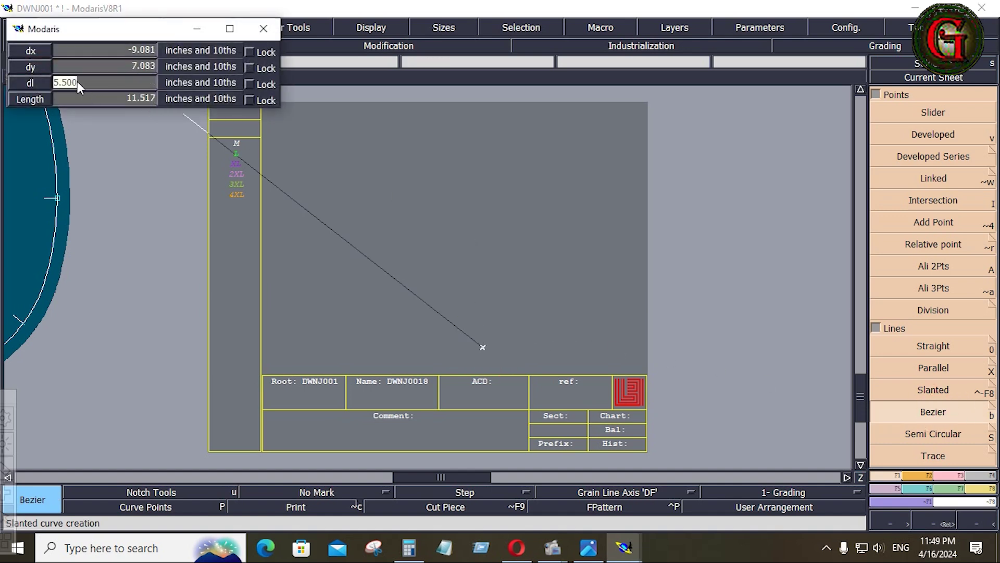
type("9.25")
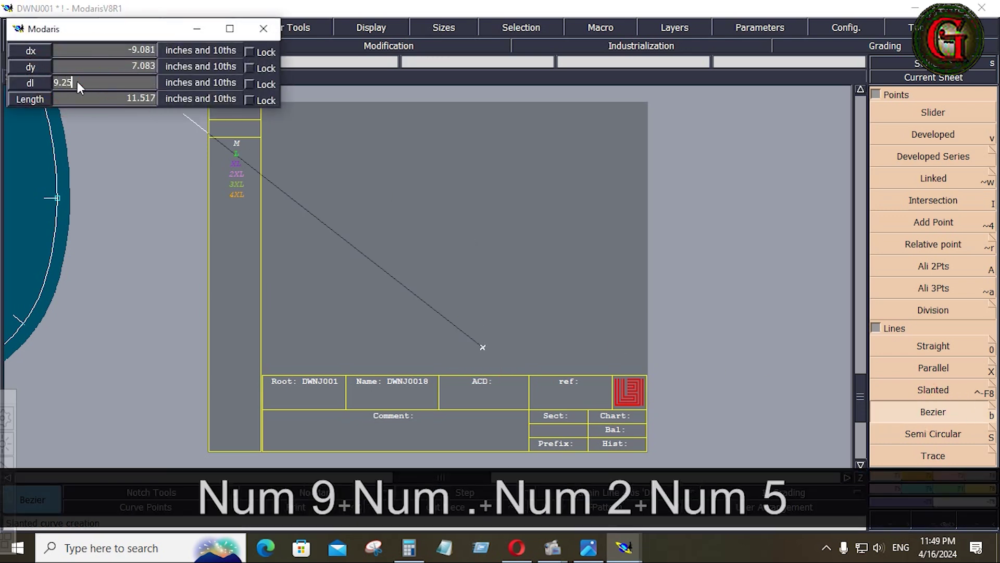
key("Return")
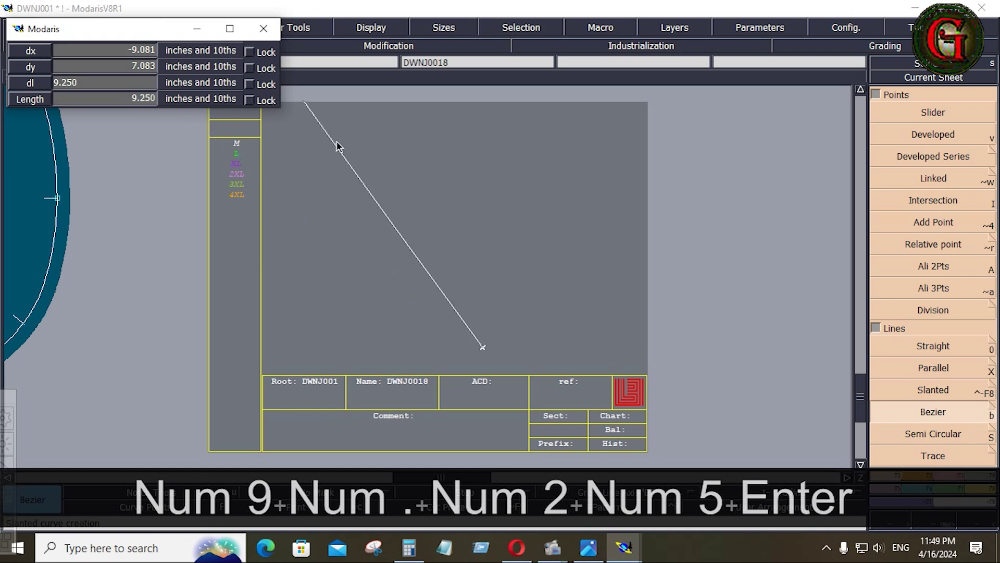
key("ctrl")
left_click(455, 192)
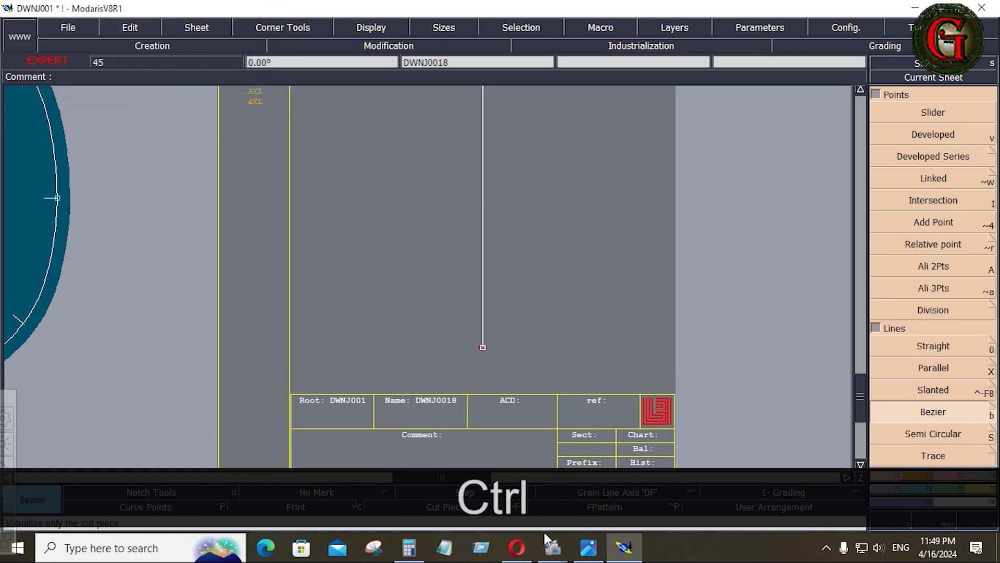
Check the jacket techpack image, then draw a horizontal Bezier line to the right from the vertical line's lower end
left_click(583, 548)
left_click(584, 548)
key("Home")
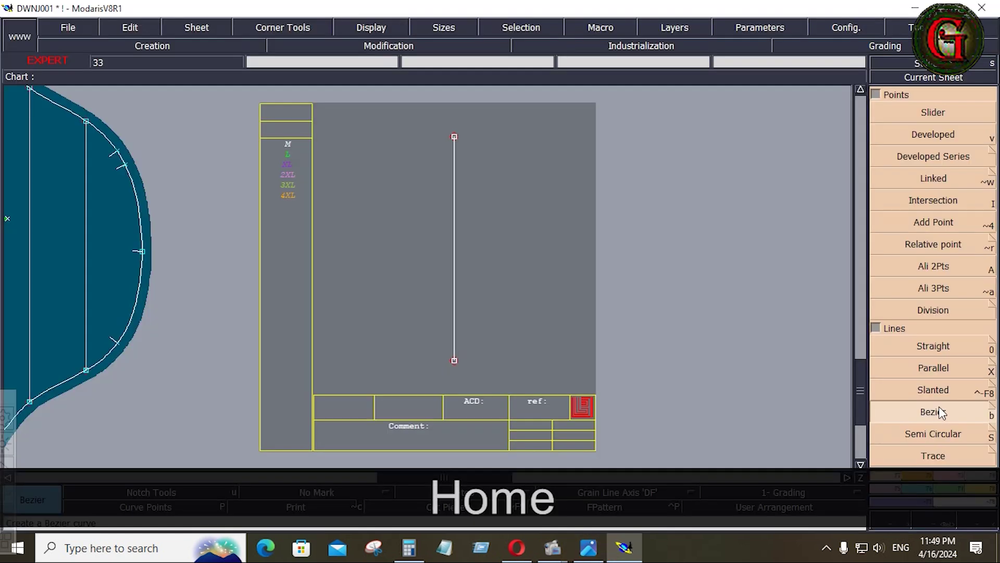
left_click(945, 411)
left_click(944, 411)
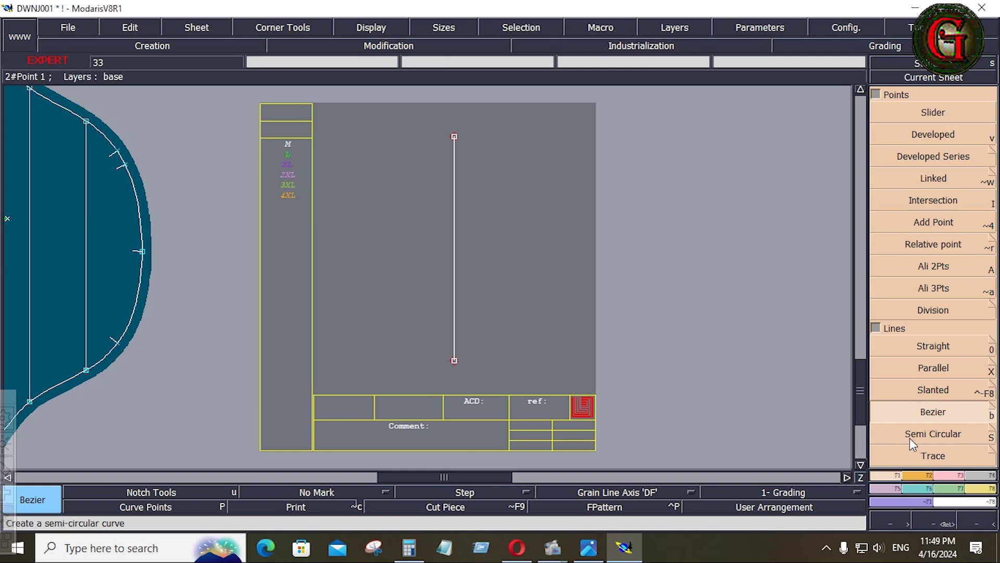
left_click(455, 361)
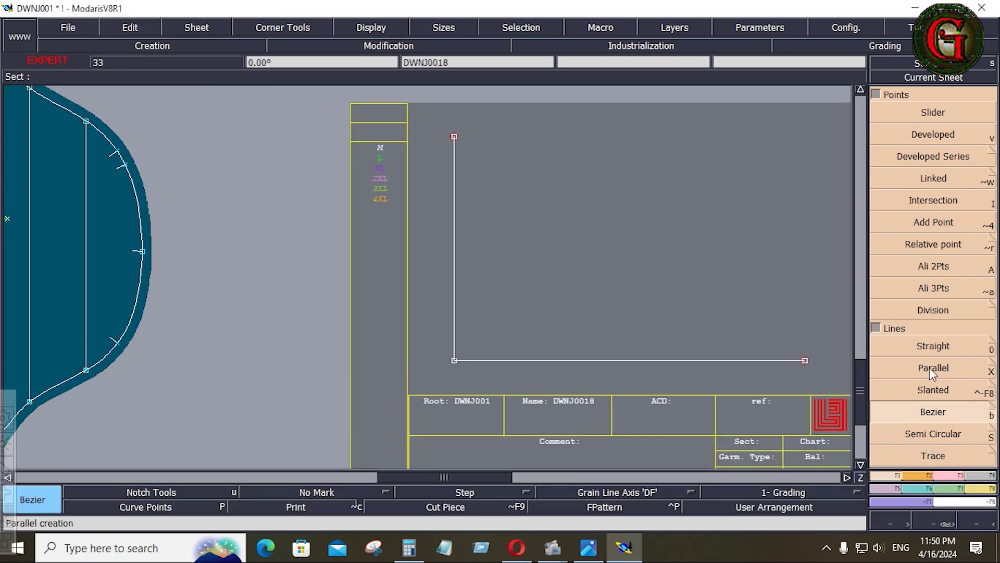
Try a parallel of the vertical line at a distance of 2.5 inches and undo it
left_click(929, 367)
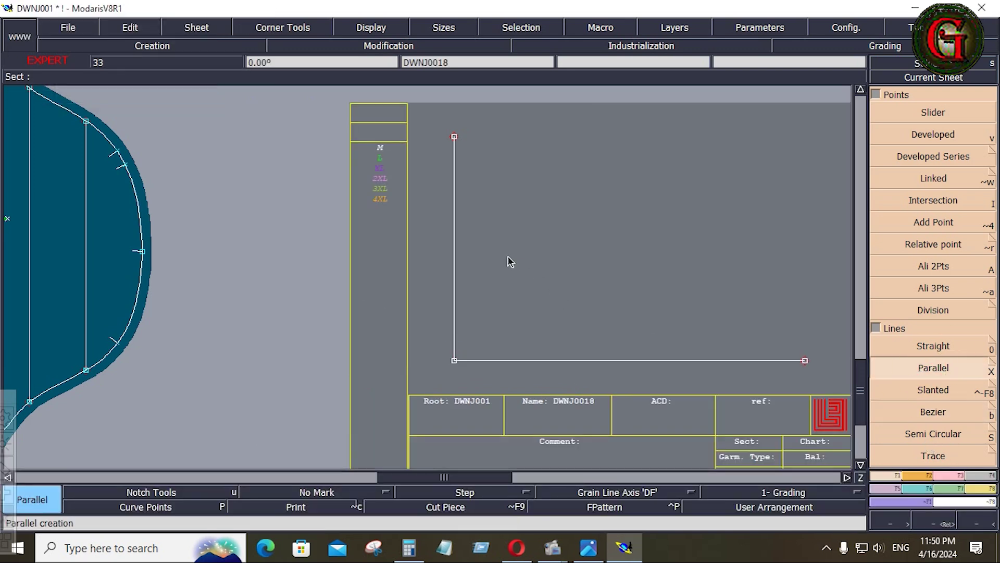
left_click(455, 236)
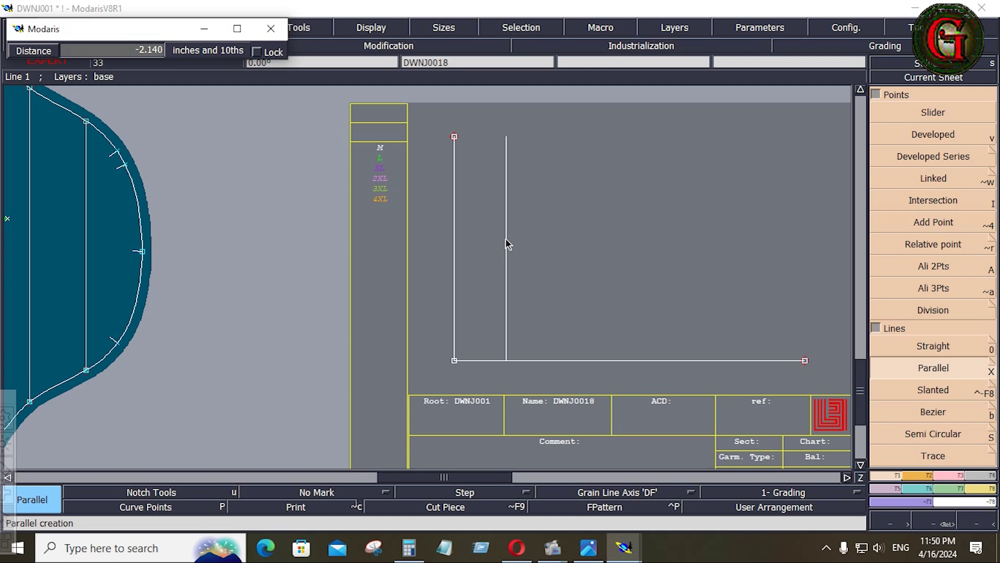
key("Down")
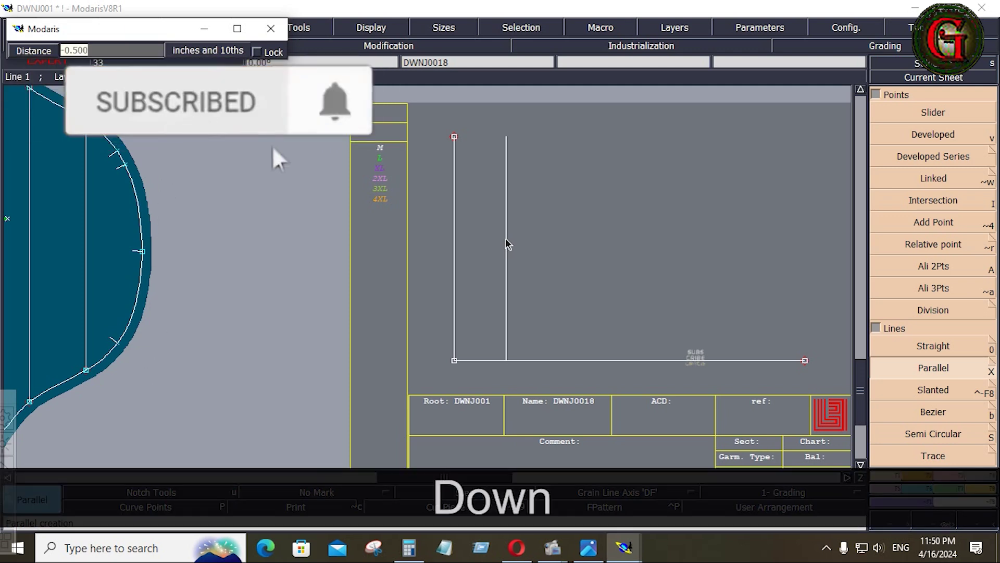
type("2.5")
key("Return")
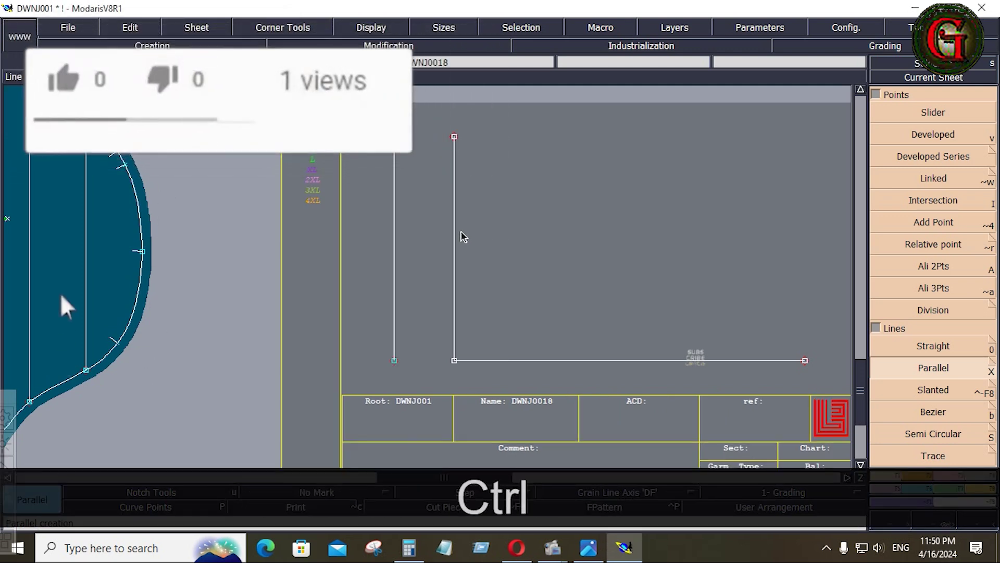
key("ctrl+z")
Create a parallel of the vertical line at a distance of -2.5 inches
left_click(454, 235)
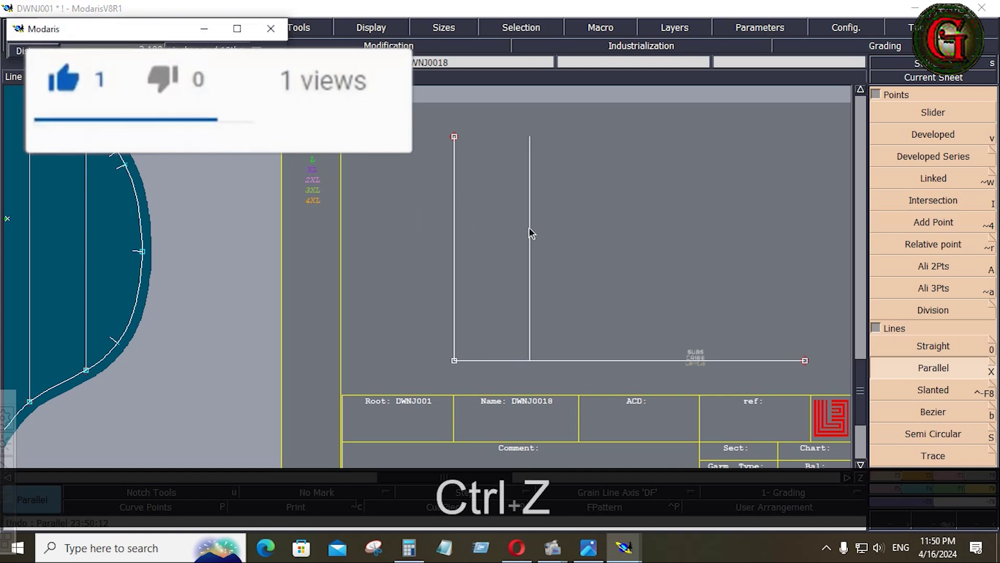
key("Down")
type("-2")
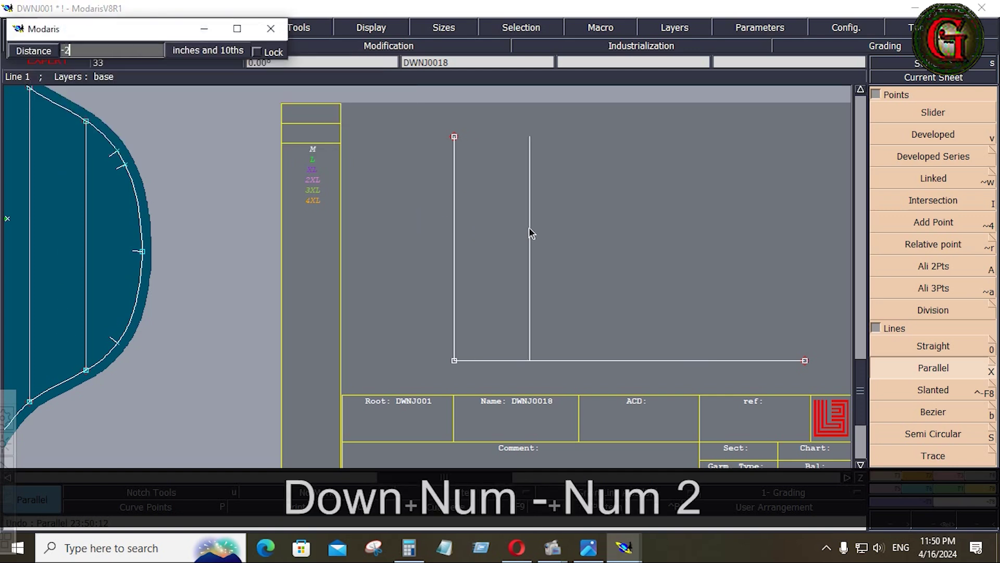
type(".5")
key("Return")
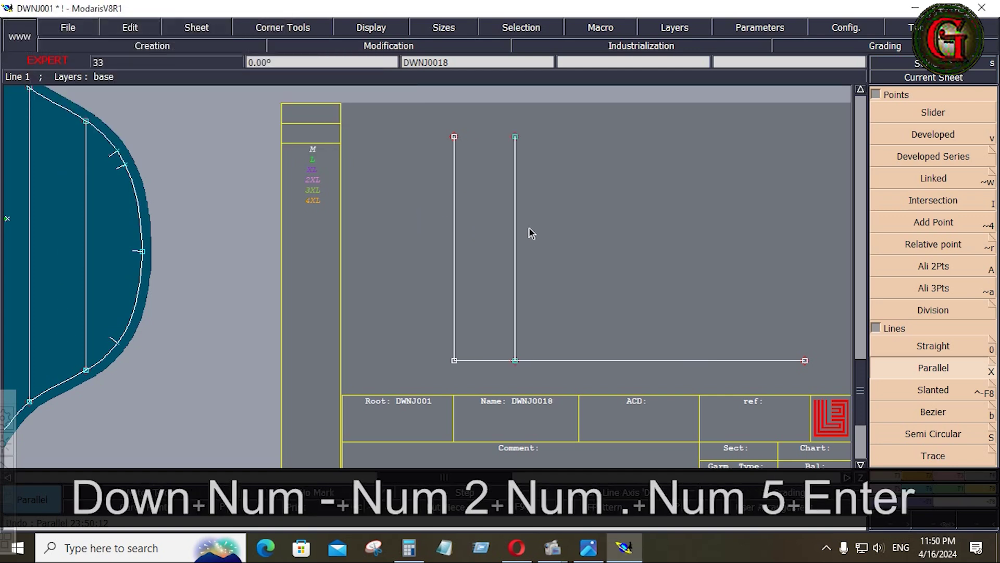
Draw a diagonal Bezier line from the parallel line's upper end to the corner of the vertical and horizontal lines
left_click(942, 411)
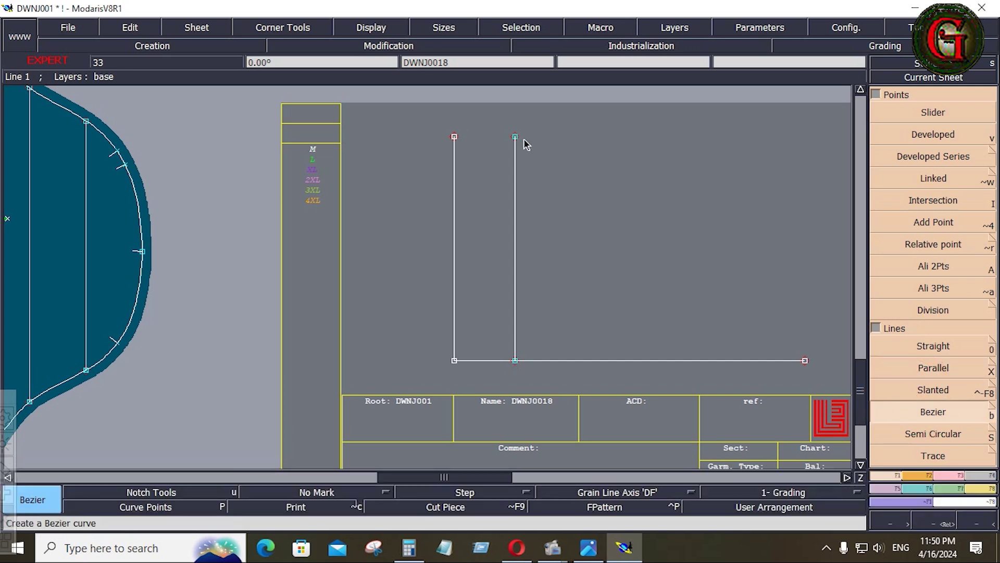
left_click(516, 137)
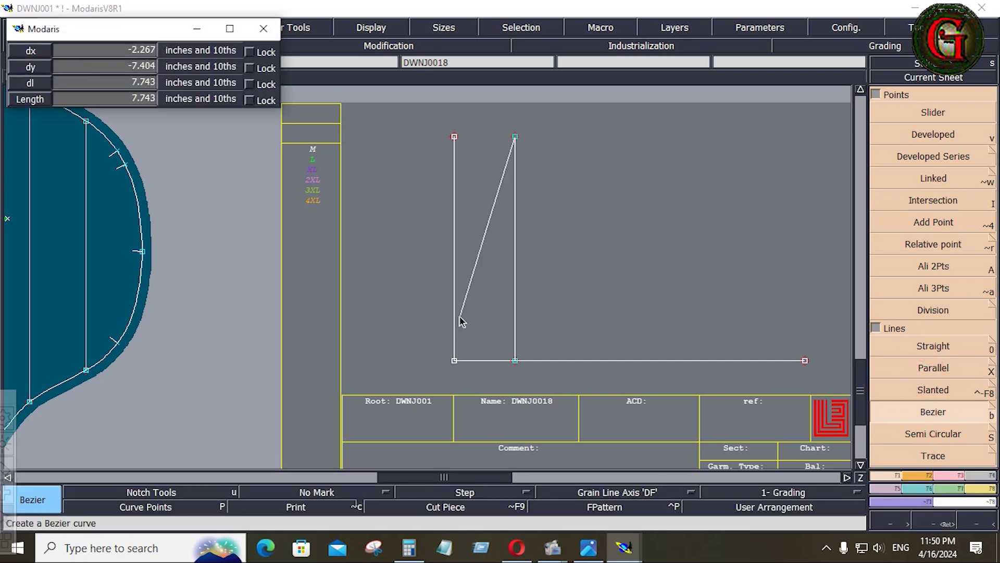
left_click(455, 360)
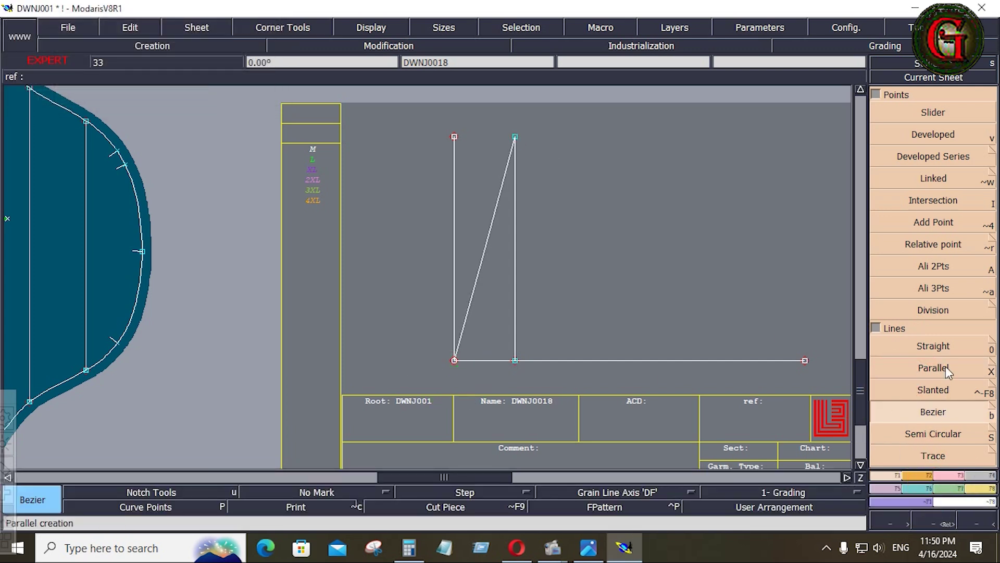
Display the handles and reshape the diagonal line into a gentle S-curve by moving its lower and upper tangent handles
left_click(952, 474)
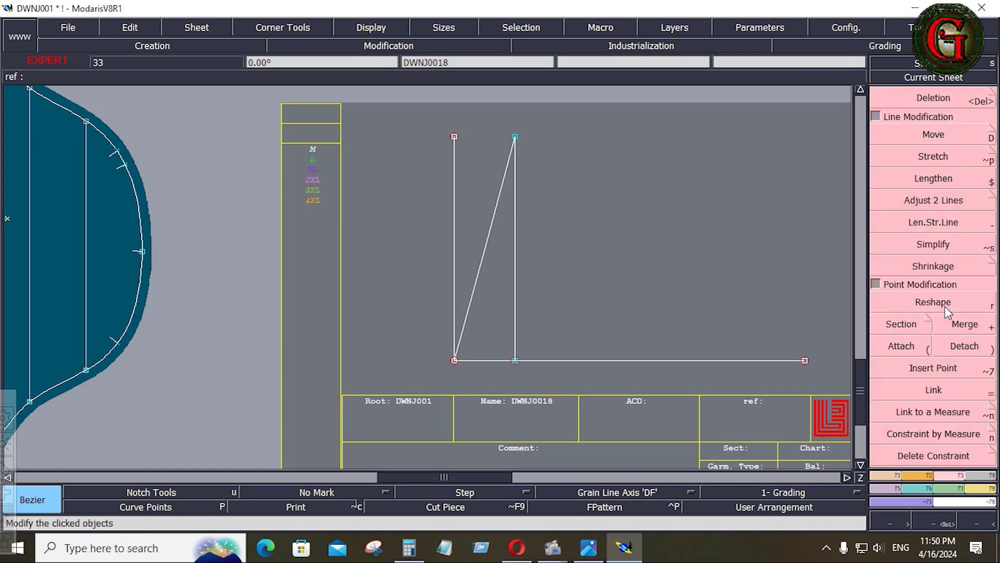
left_click(946, 308)
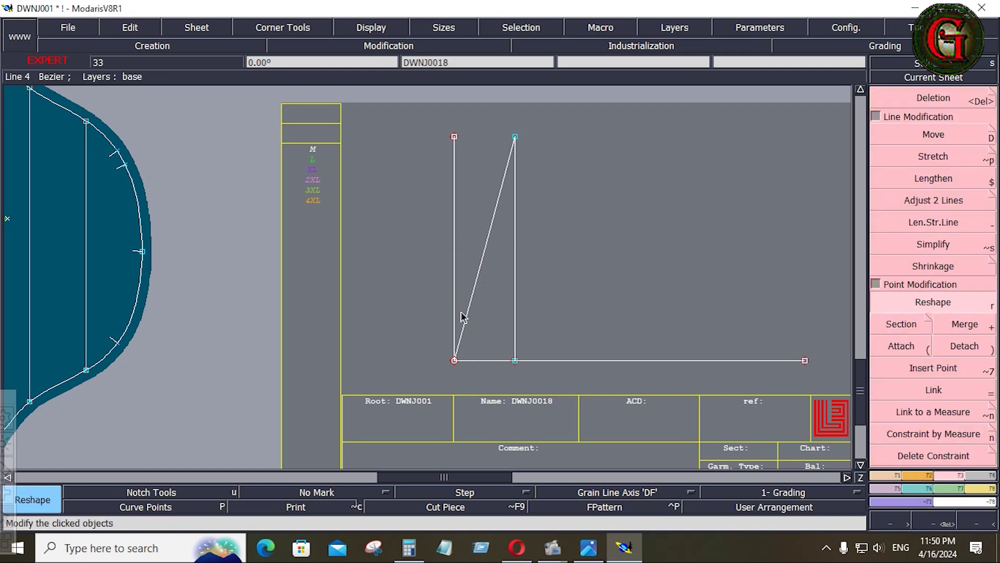
left_click(368, 21)
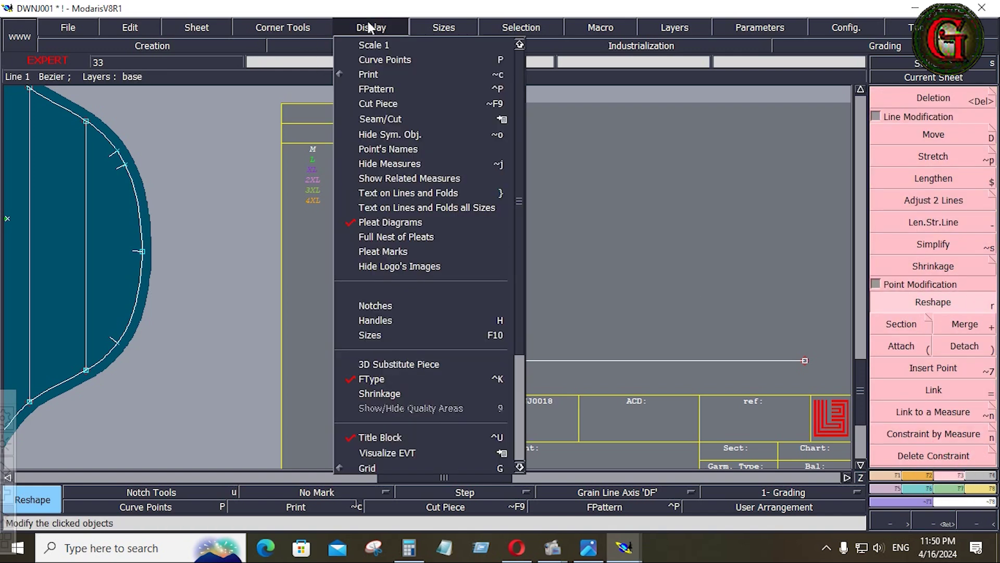
left_click(390, 319)
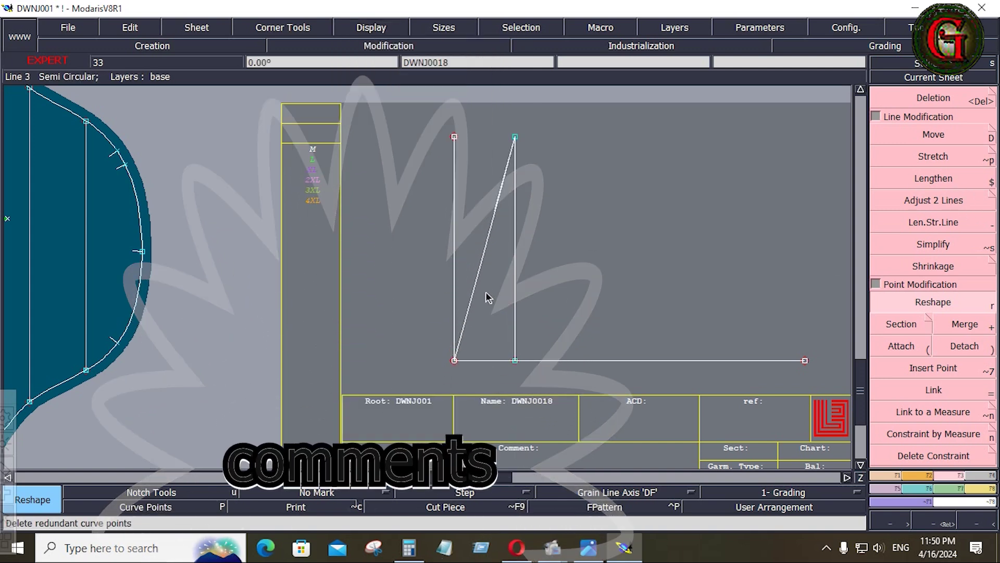
left_click(472, 285)
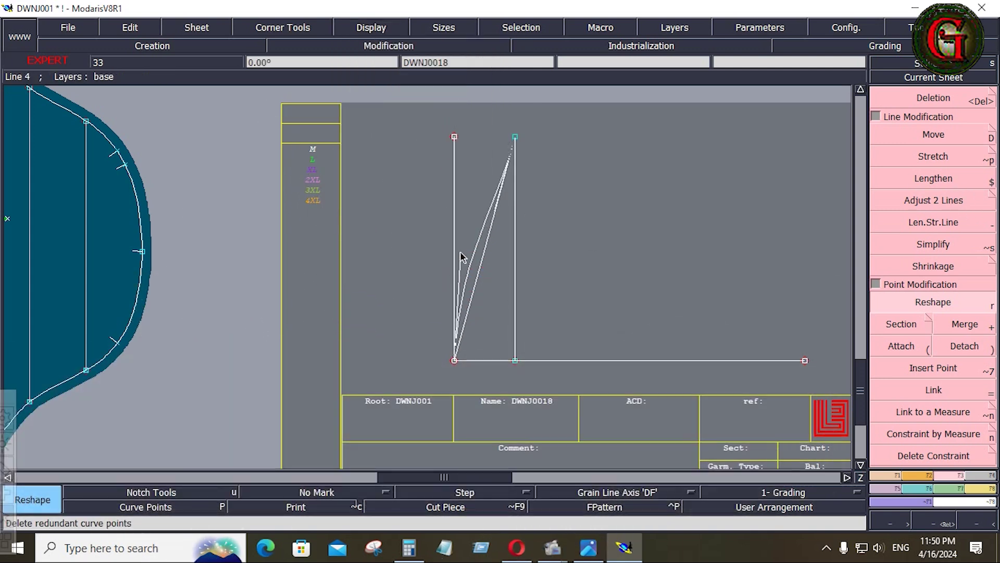
left_click(463, 231)
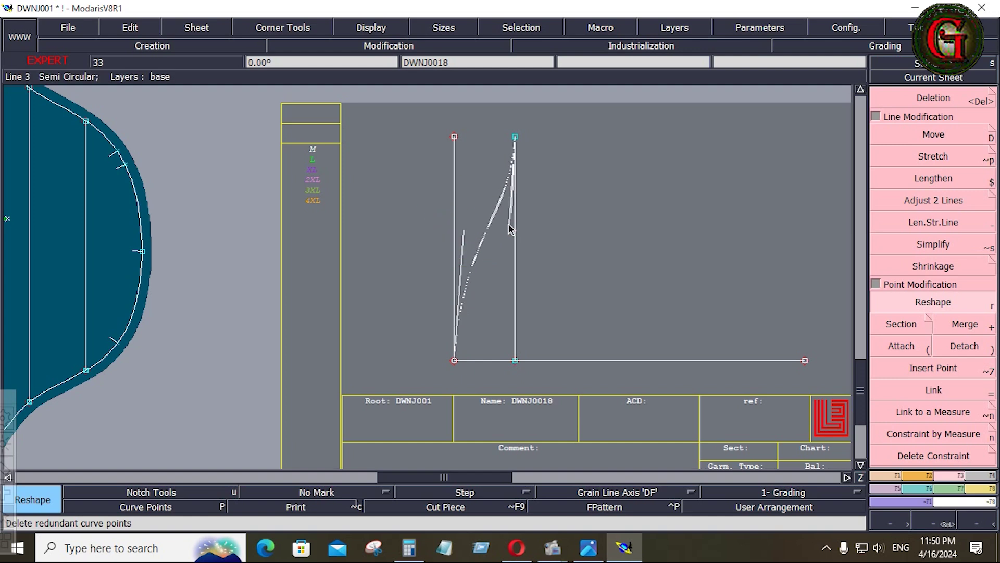
left_click(509, 224)
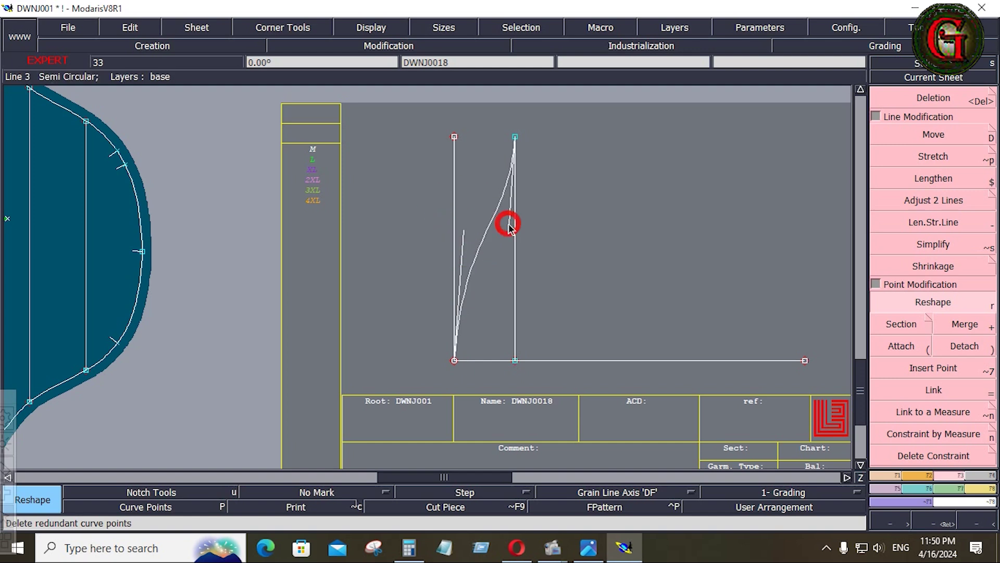
Reshape the hood curve's lower part by moving its lower tangent handle further up, just outside the vertical line
left_click(461, 238)
left_click(450, 219)
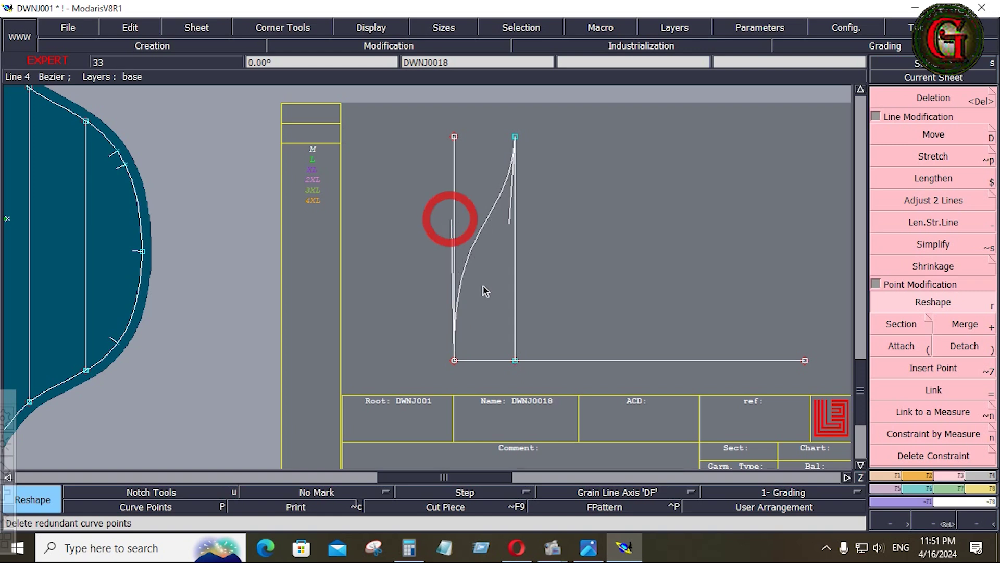
left_click(453, 223)
left_click(450, 202)
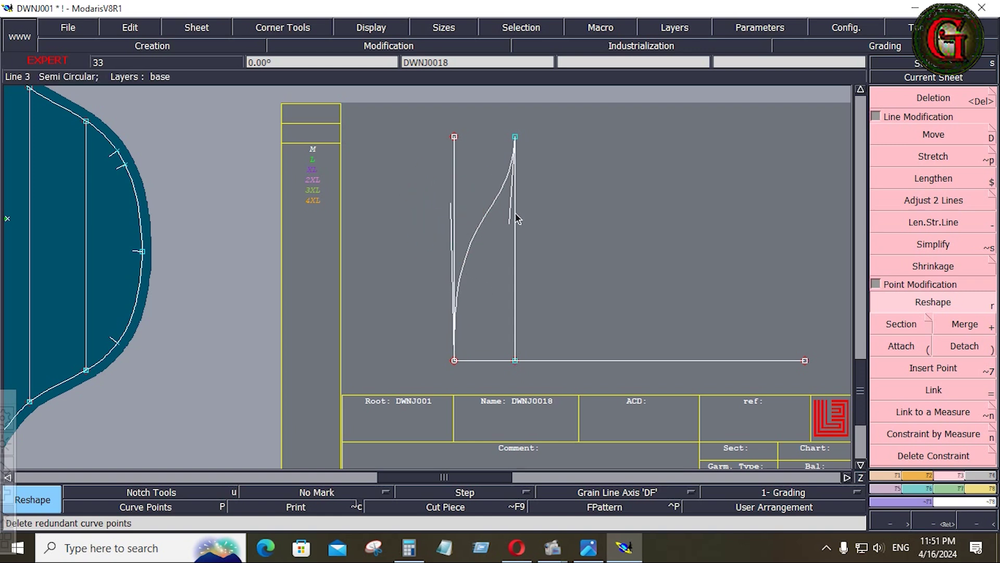
Create a developed point on the curve at a curve length of -9.25 inches from the lower corner
left_click(886, 476)
left_click(940, 133)
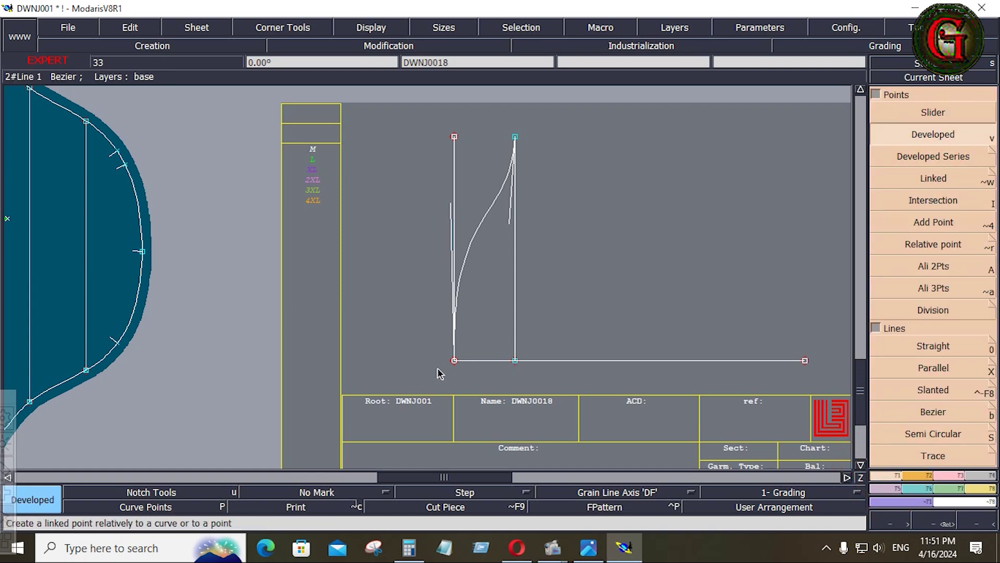
left_click(455, 352)
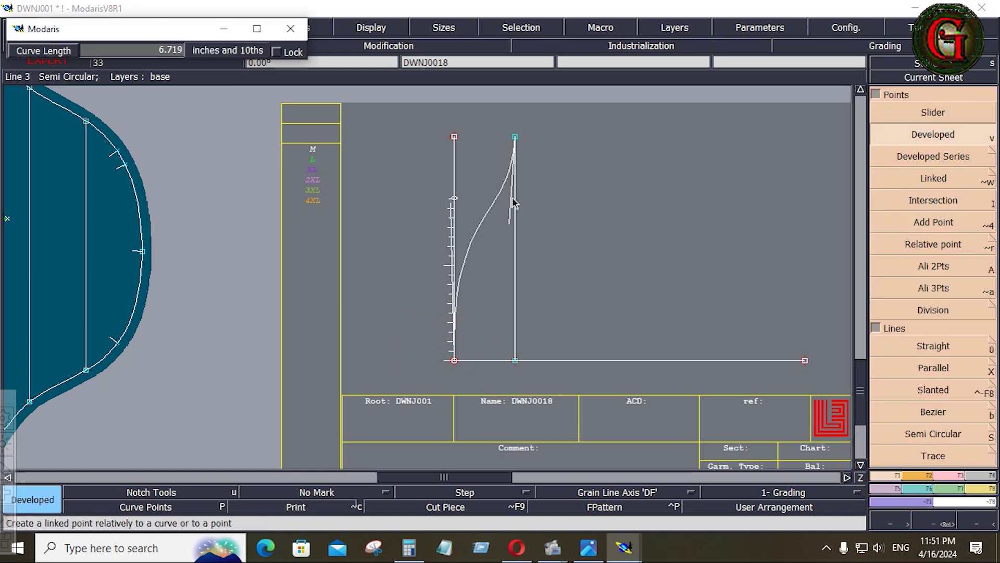
key("space")
key("space")
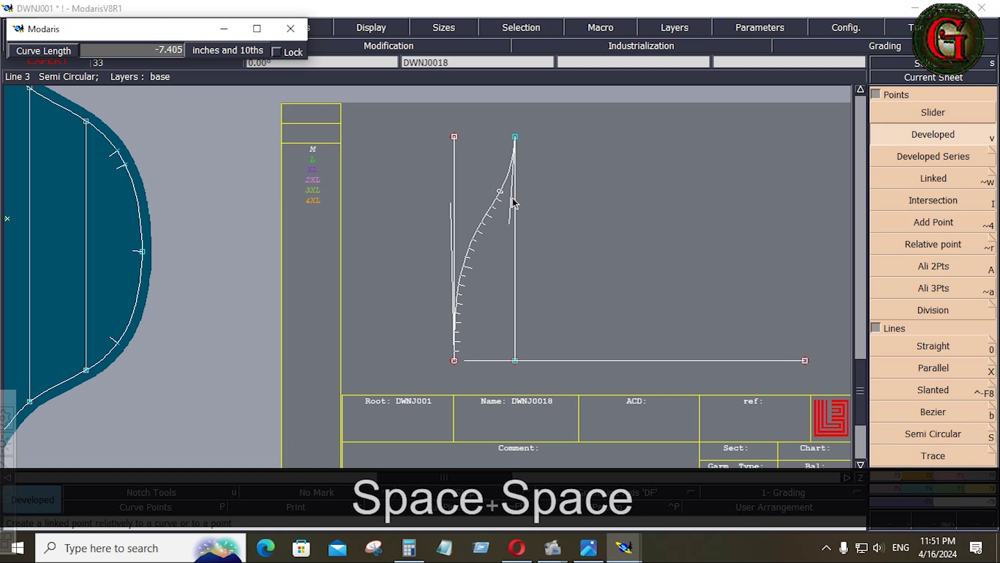
key("Down")
type("-")
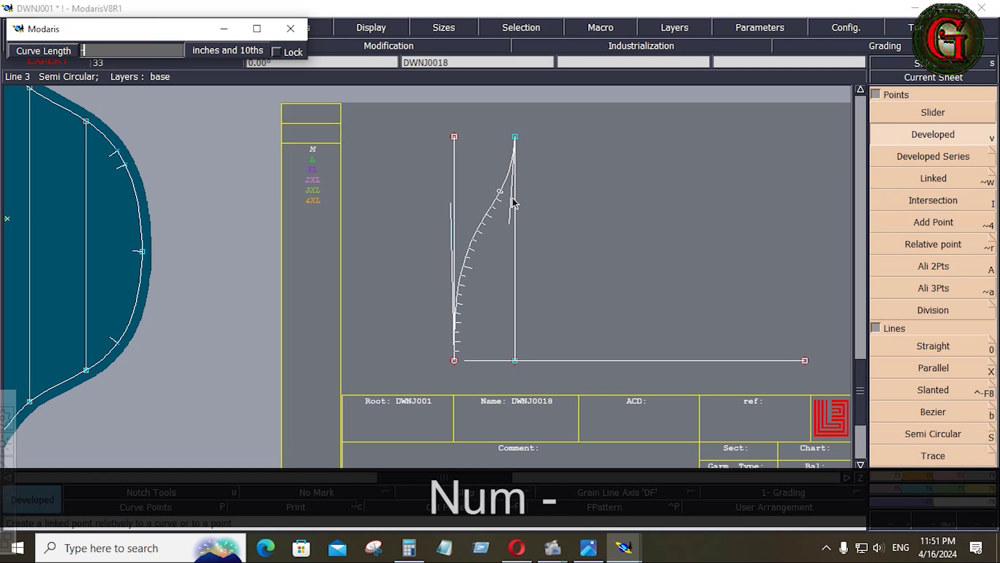
type("9.25")
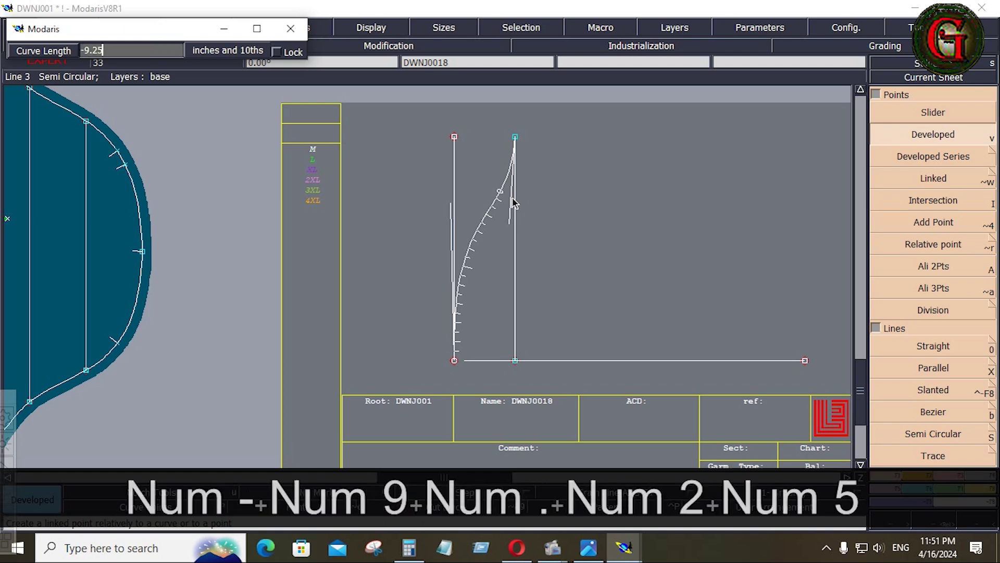
key("Return")
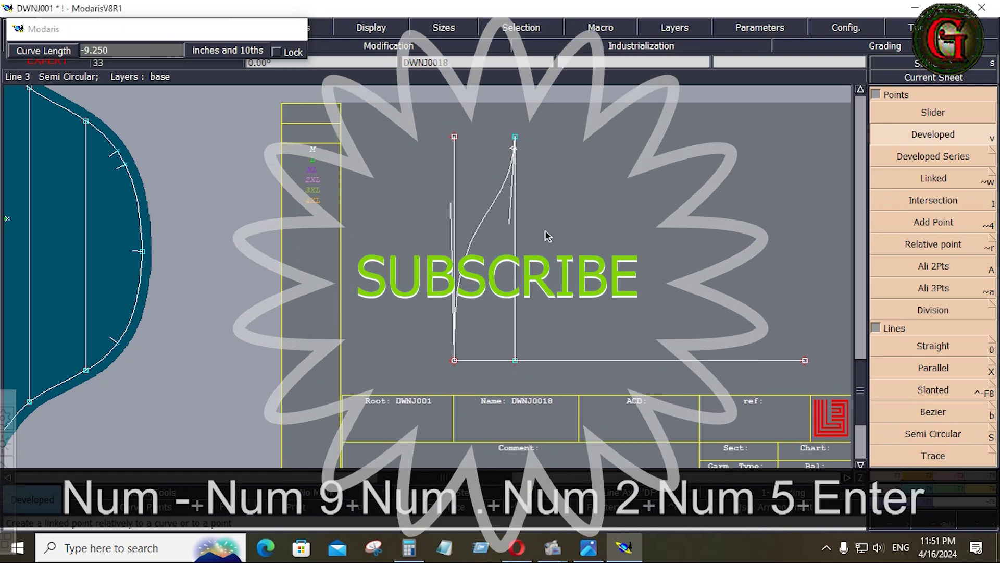
Check the neckline measurements on the bodice base pattern, and return to the hood sheet
key("j")
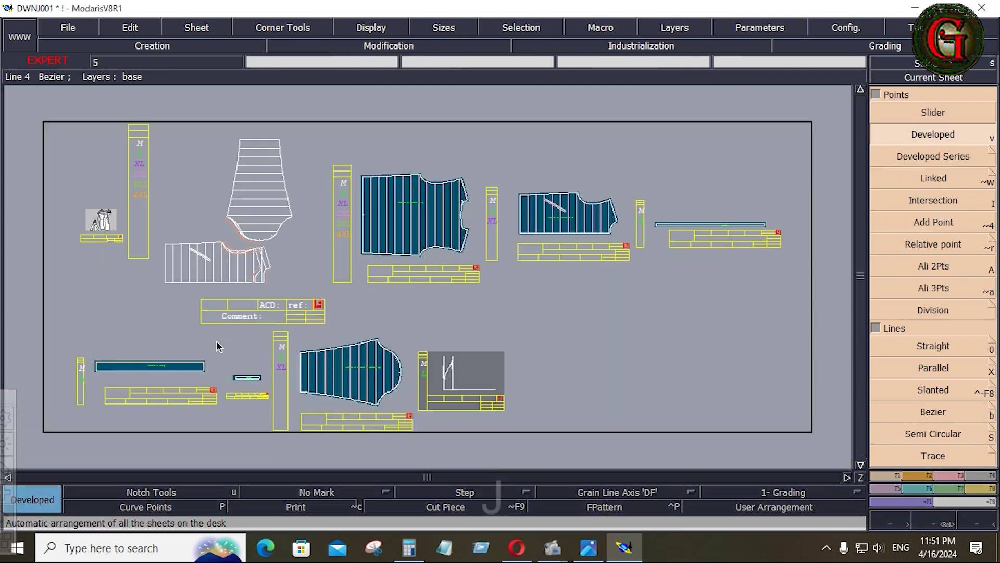
key("Return")
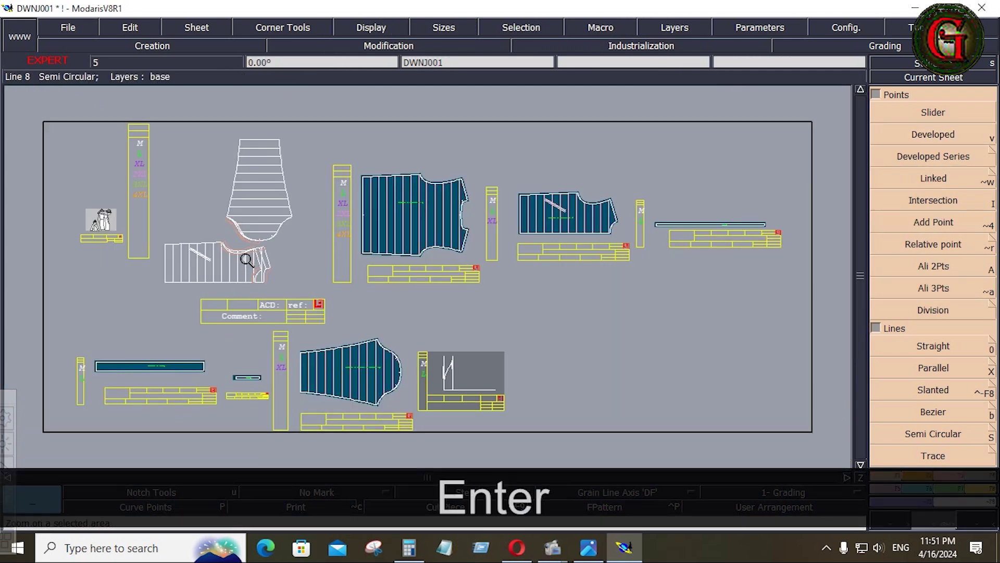
left_click(259, 270)
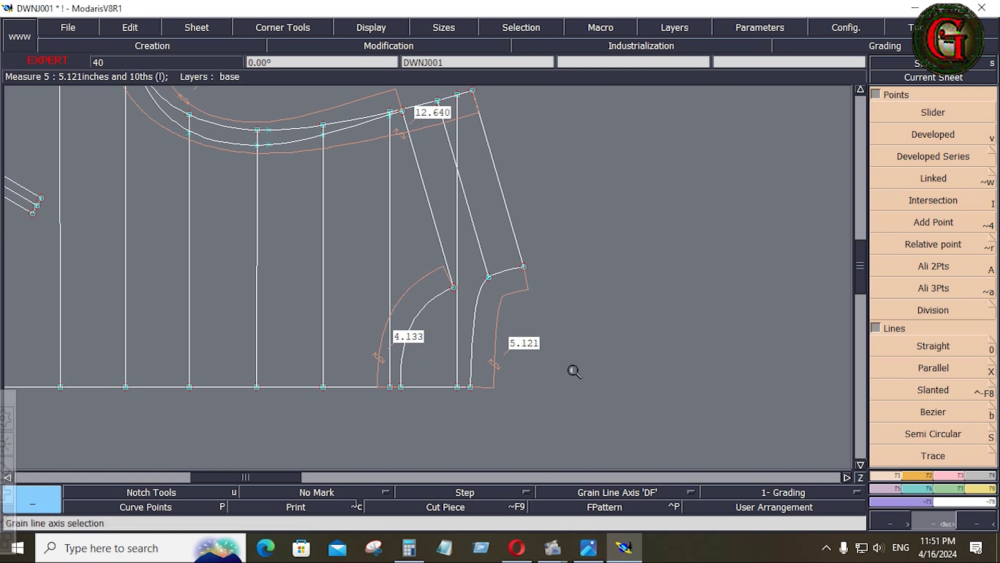
key("j")
left_click(464, 381)
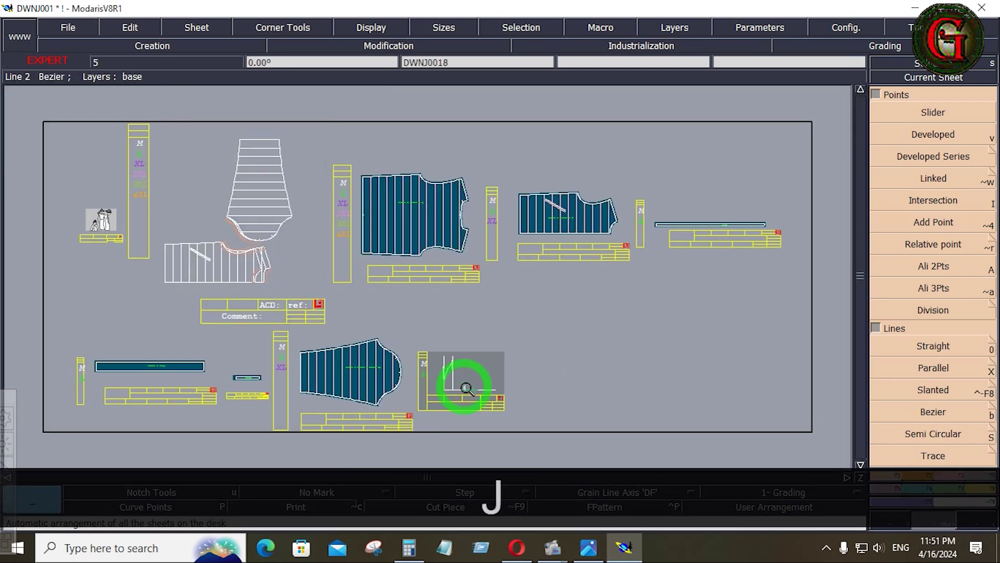
key("Home")
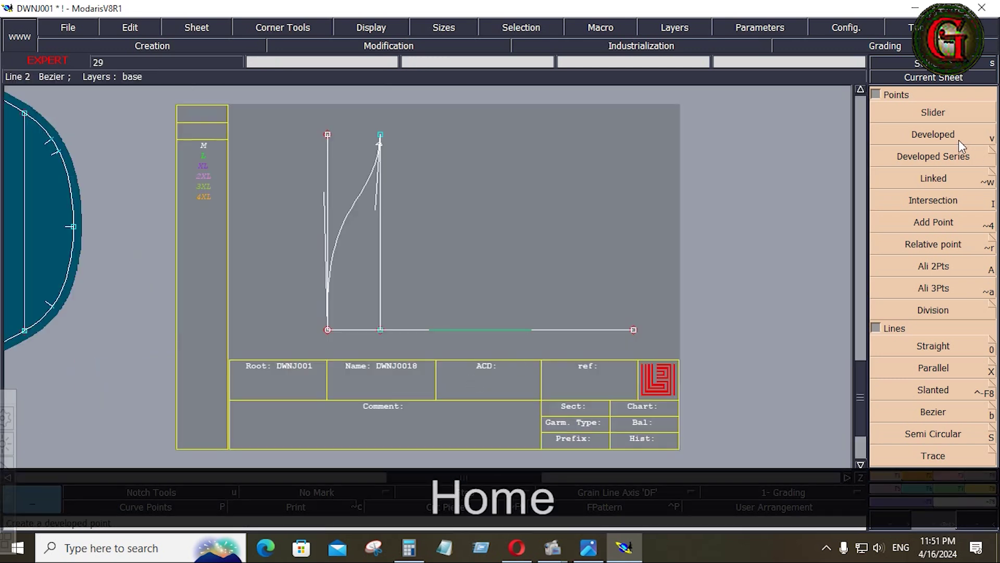
Create a developed point on the curve at a curve length of -4.133 inches from the lower corner
left_click(889, 136)
left_click(328, 330)
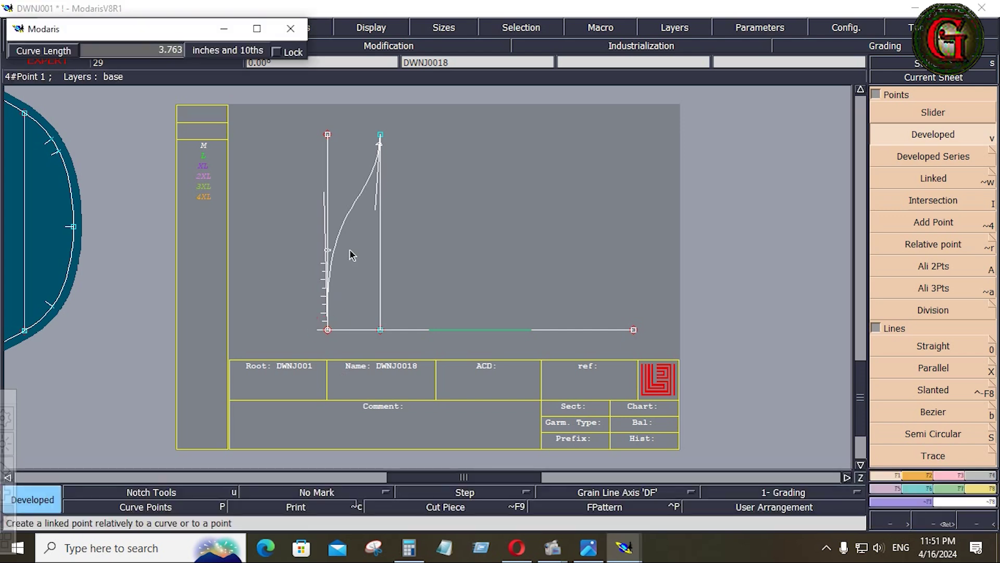
key("space")
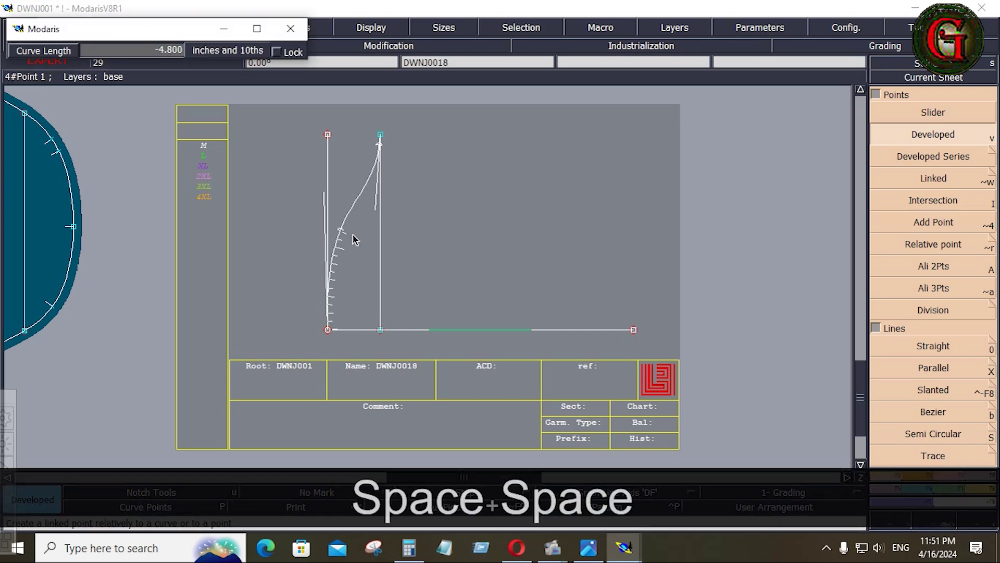
key("Down")
type("-")
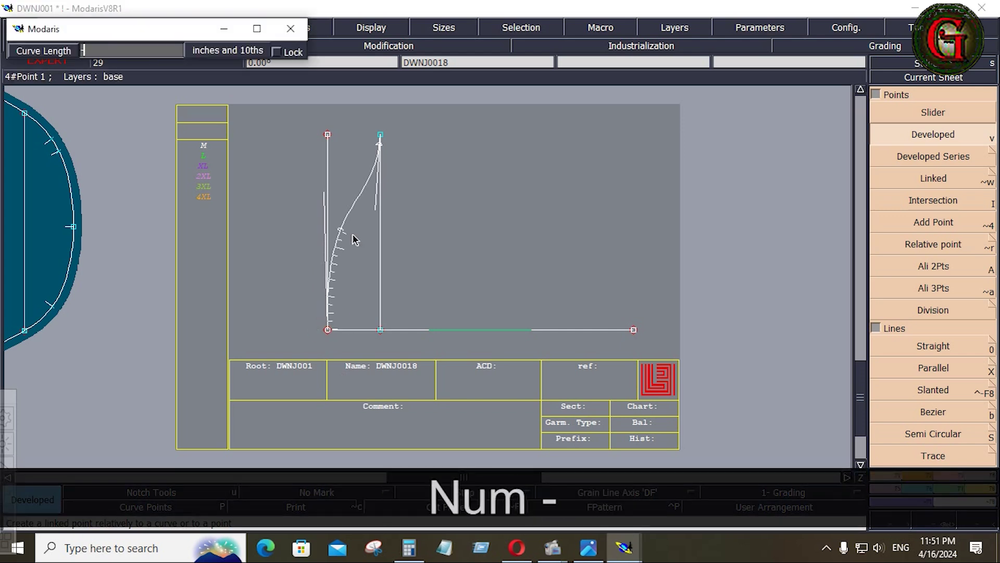
type("4.1")
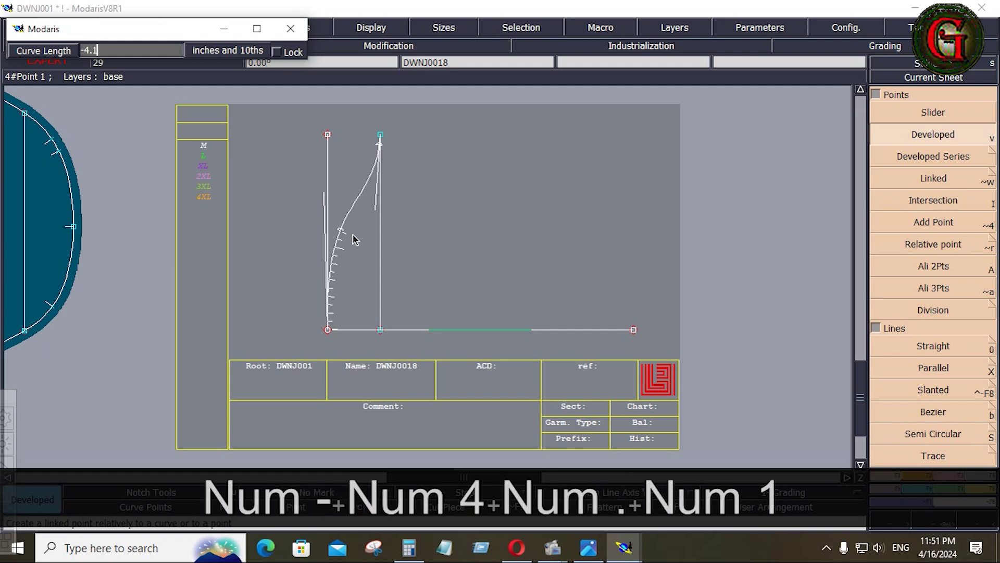
type("33")
key("Return")
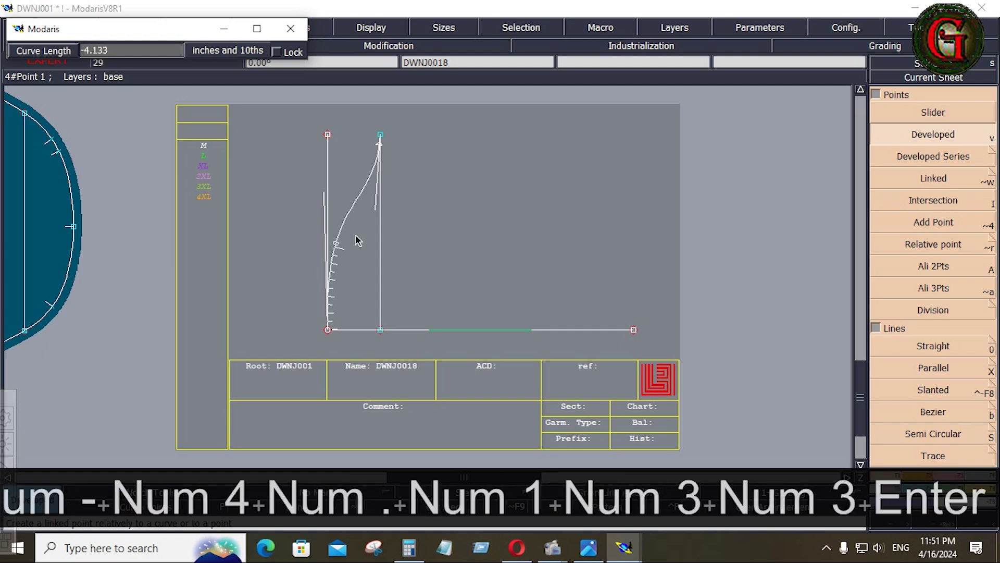
Insert the two developed points into the S-shaped curve as curve points
key("Return")
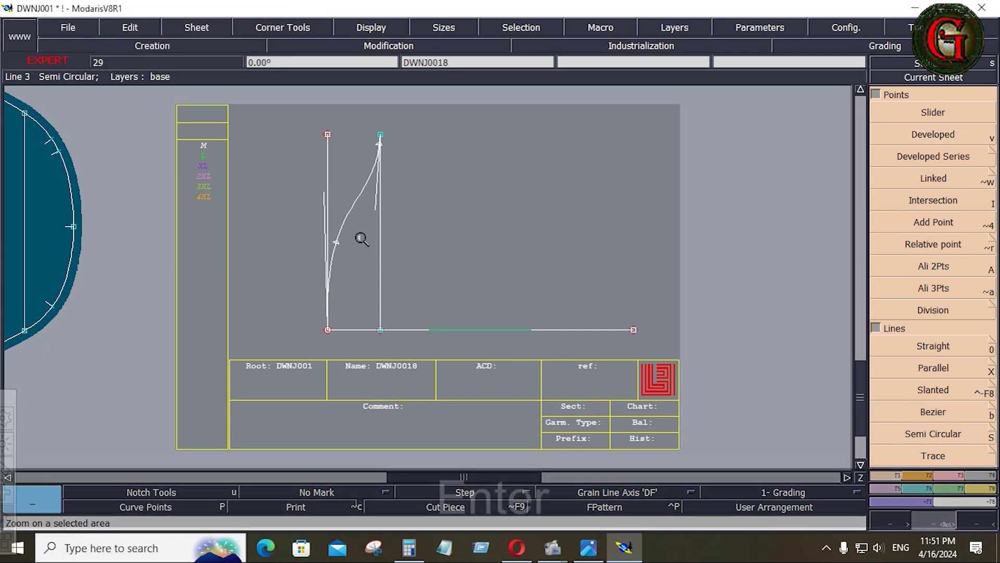
left_click_drag(292, 111, 406, 338)
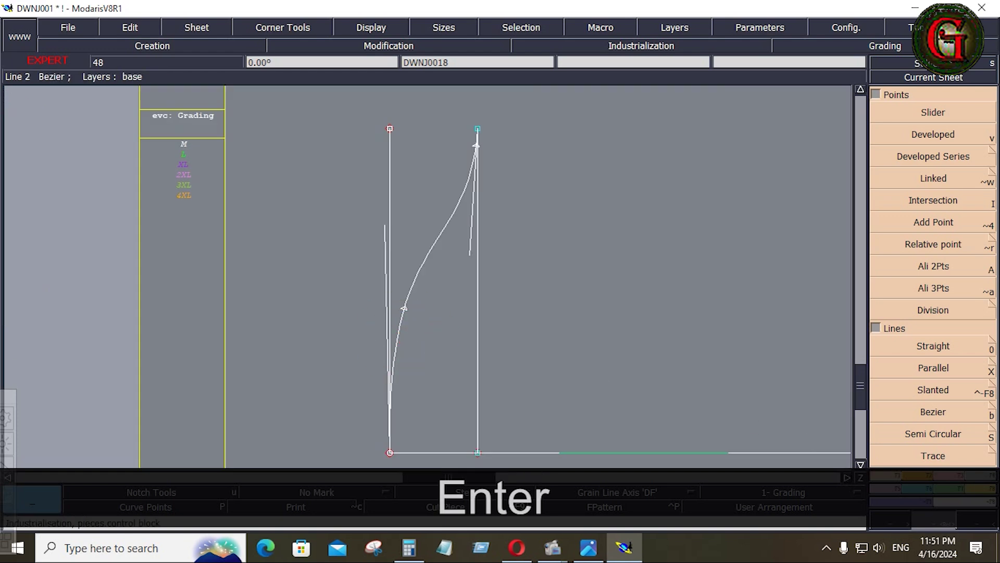
left_click(961, 475)
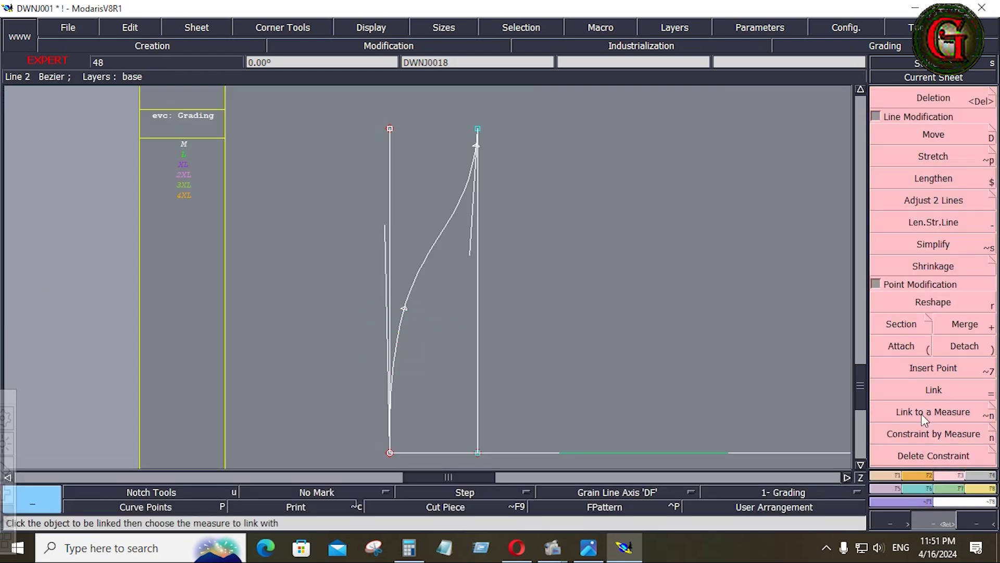
left_click(933, 367)
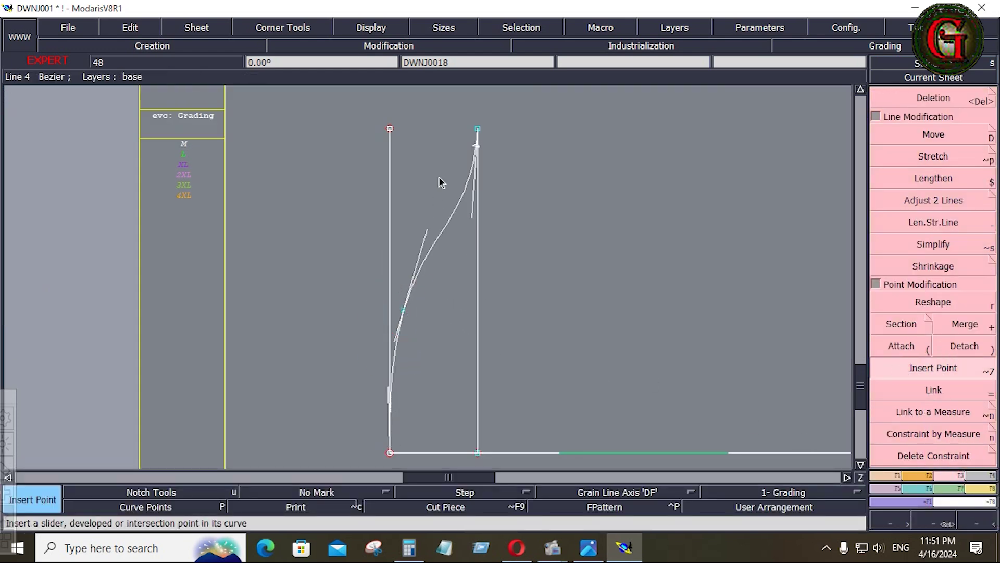
left_click(475, 151)
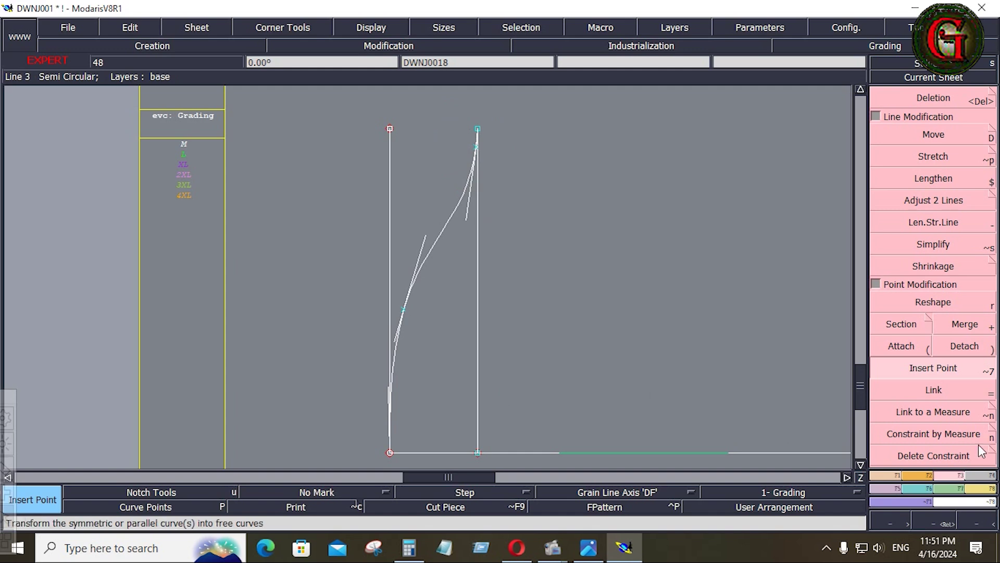
Section the curve at its upper inserted point and move the parallel line's upper end away from the curve
left_click(902, 324)
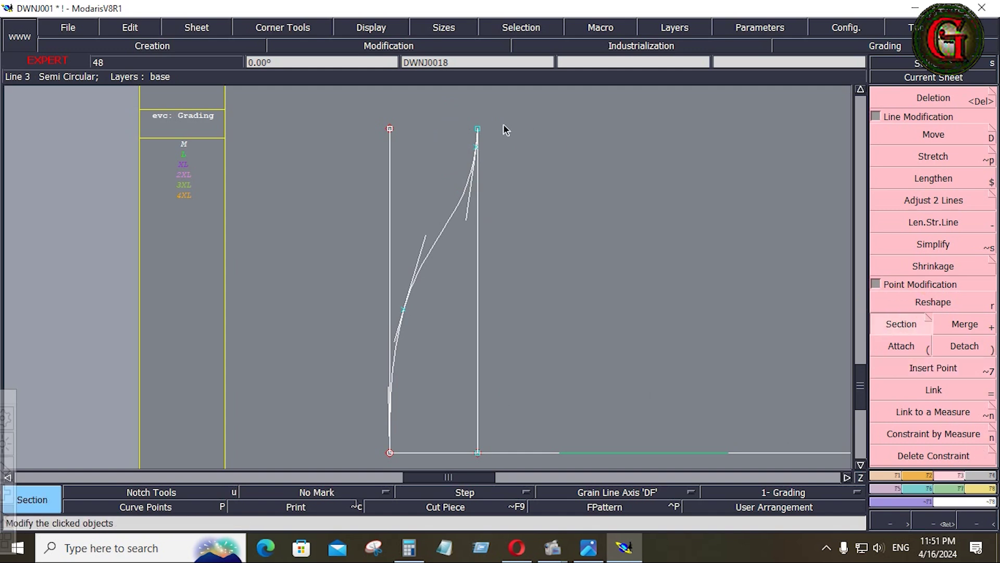
left_click(476, 147)
left_click(904, 302)
left_click_drag(478, 130, 549, 147)
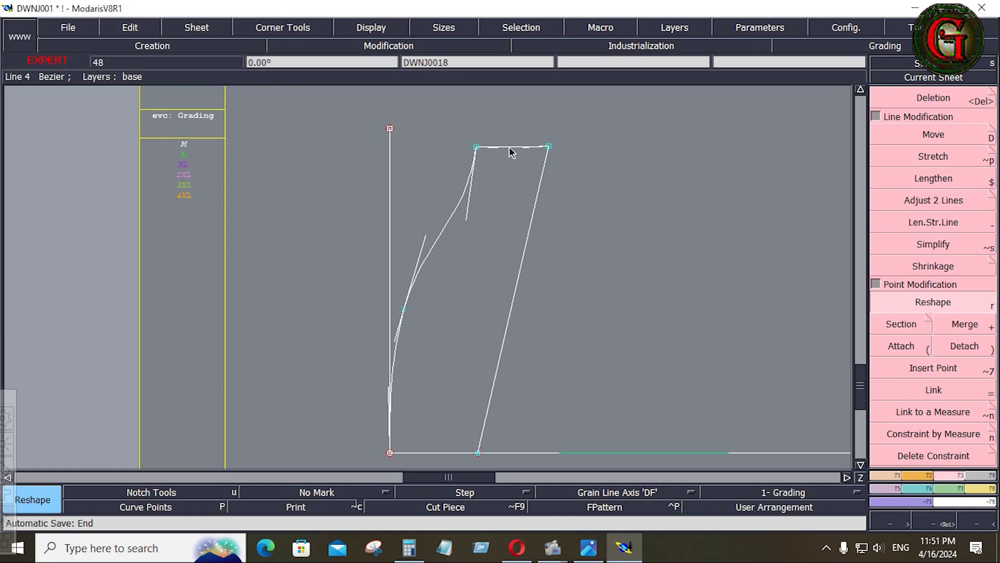
Delete the short cut-off curve segment, the slanted former parallel line and its leftover upper point
key("Delete")
left_click(510, 148)
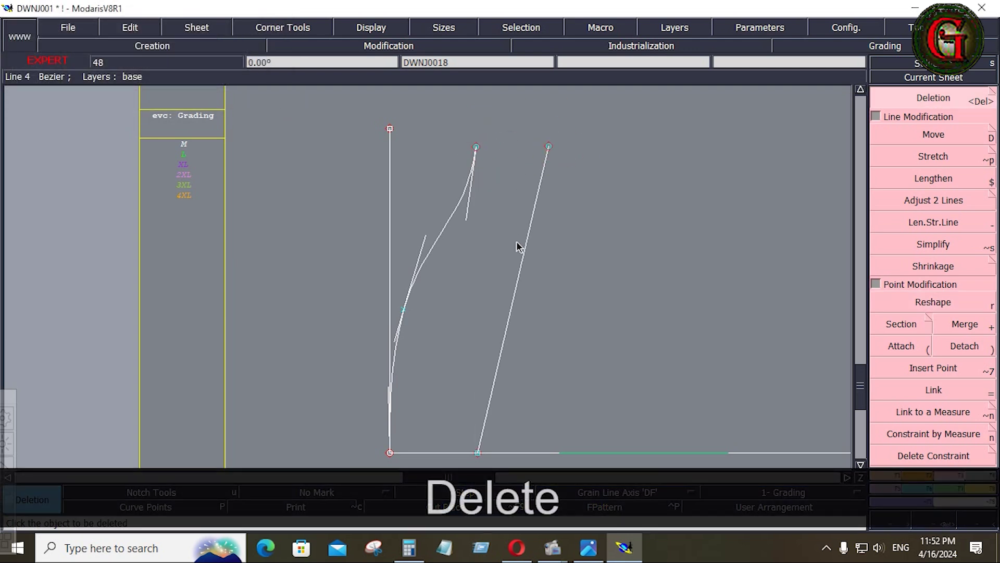
left_click(521, 260)
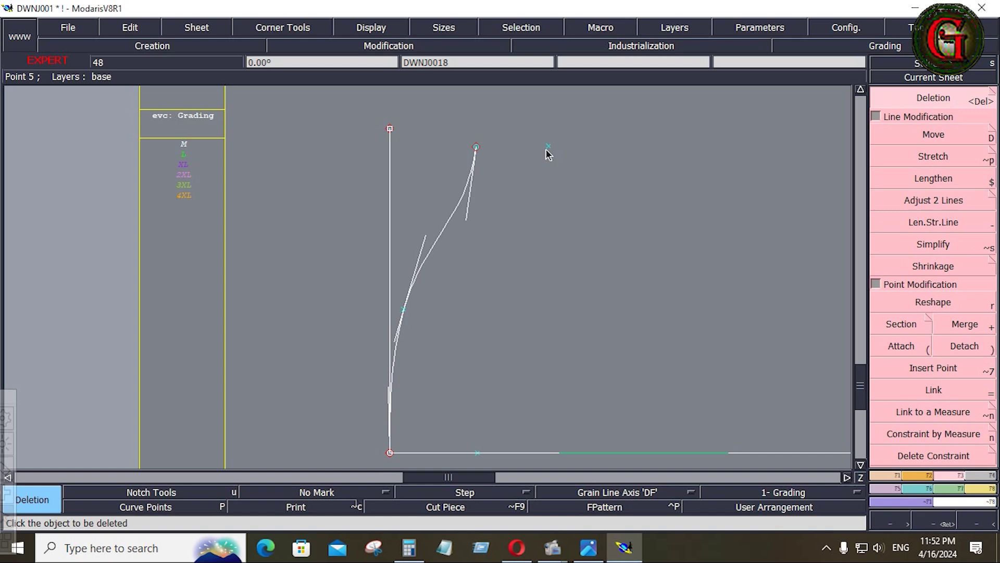
left_click(547, 151)
Delete the original vertical line and the leftover point on the horizontal line
key("Home")
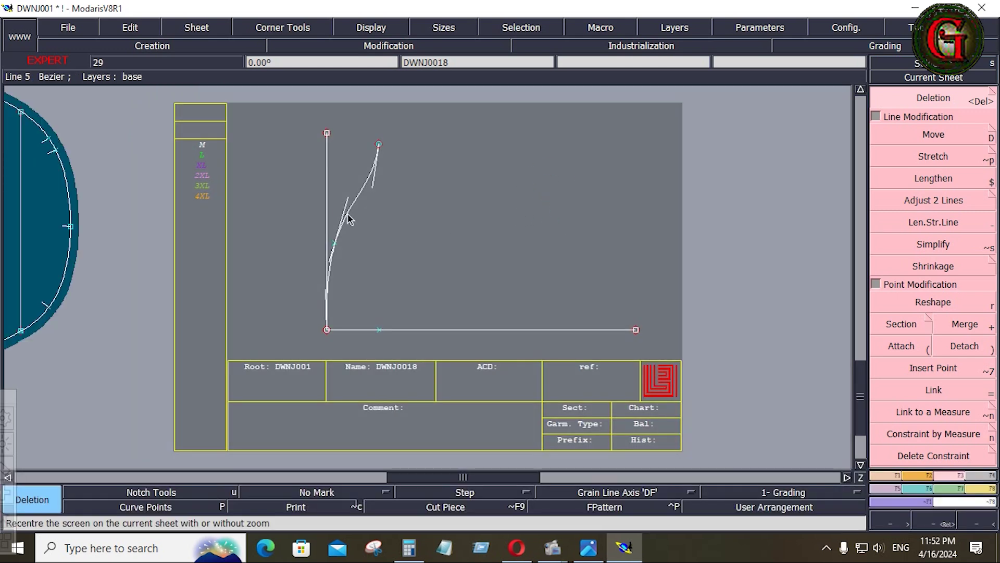
key("Delete")
left_click(328, 205)
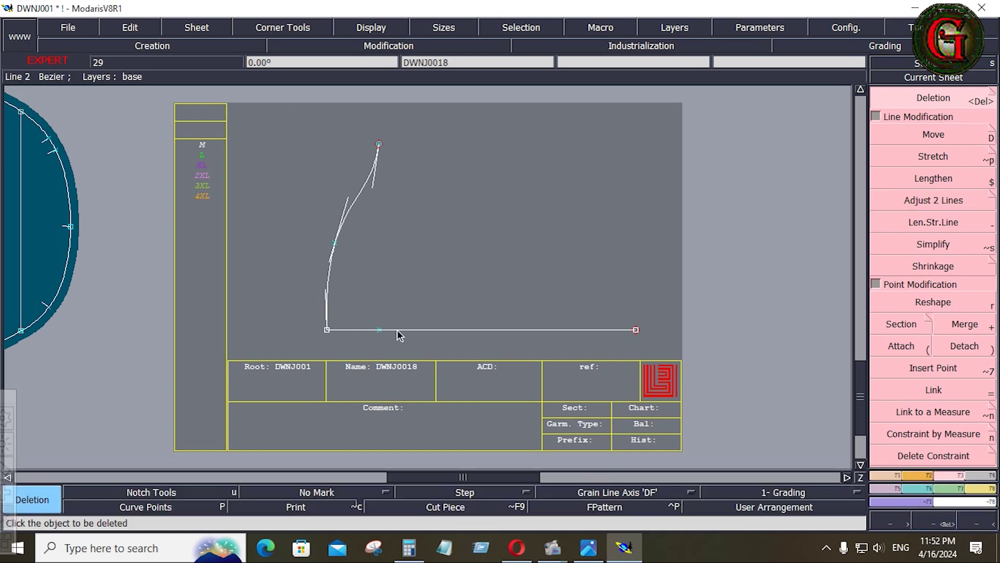
key("Delete")
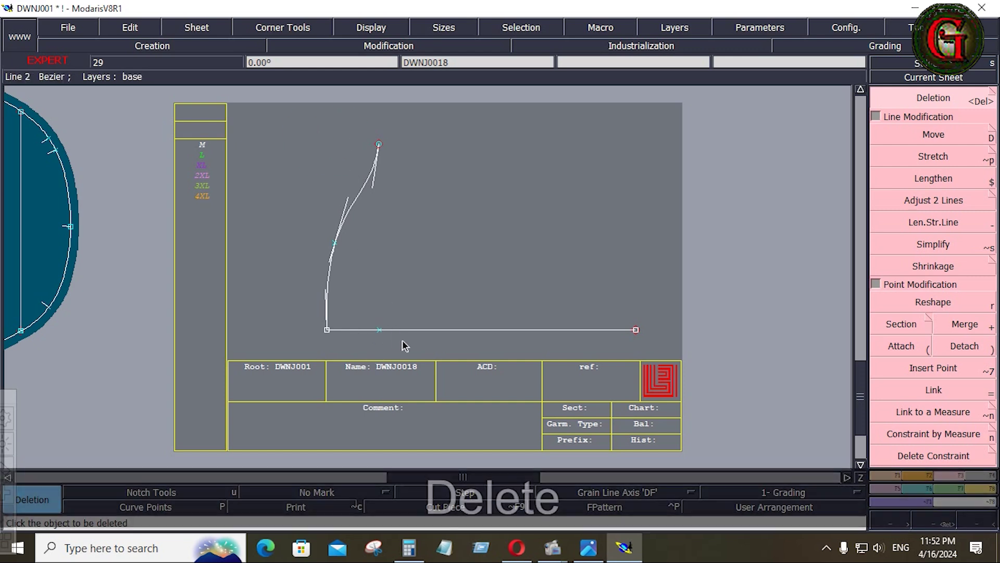
left_click(378, 330)
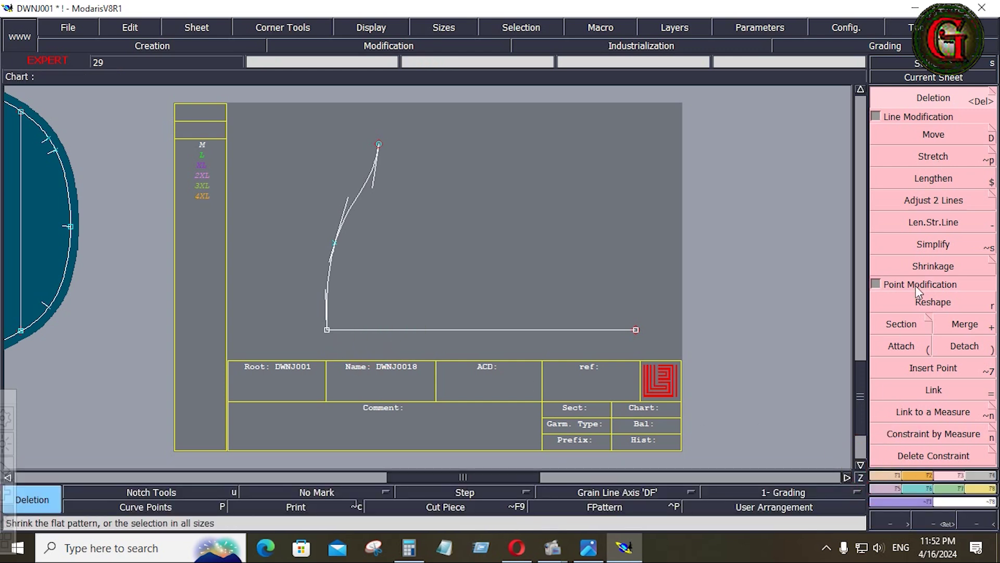
Create a developed point on the horizontal line 2.5 inches from the curve's lower corner
left_click(892, 476)
left_click(913, 131)
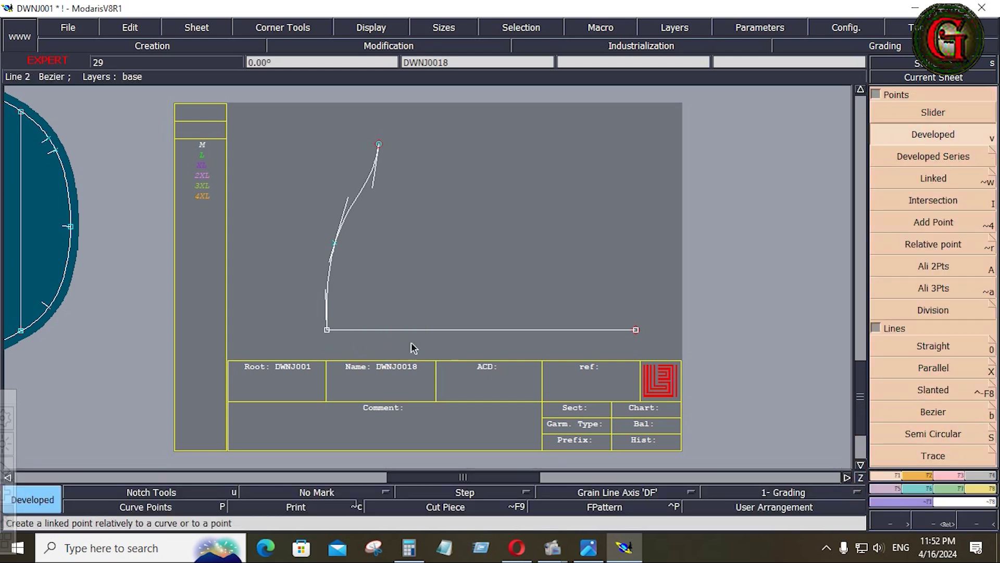
left_click(327, 330)
key("space")
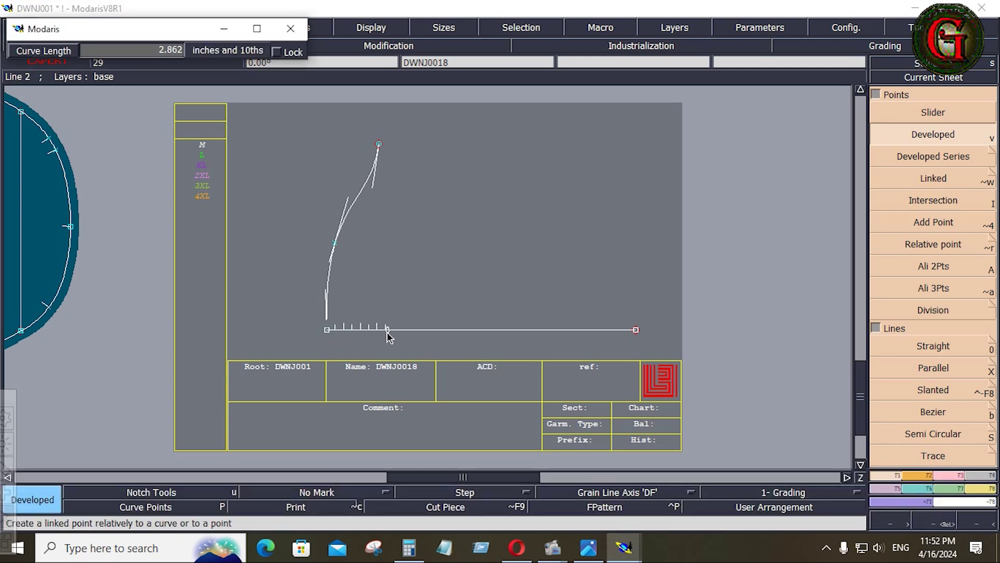
key("Down")
type("2.5")
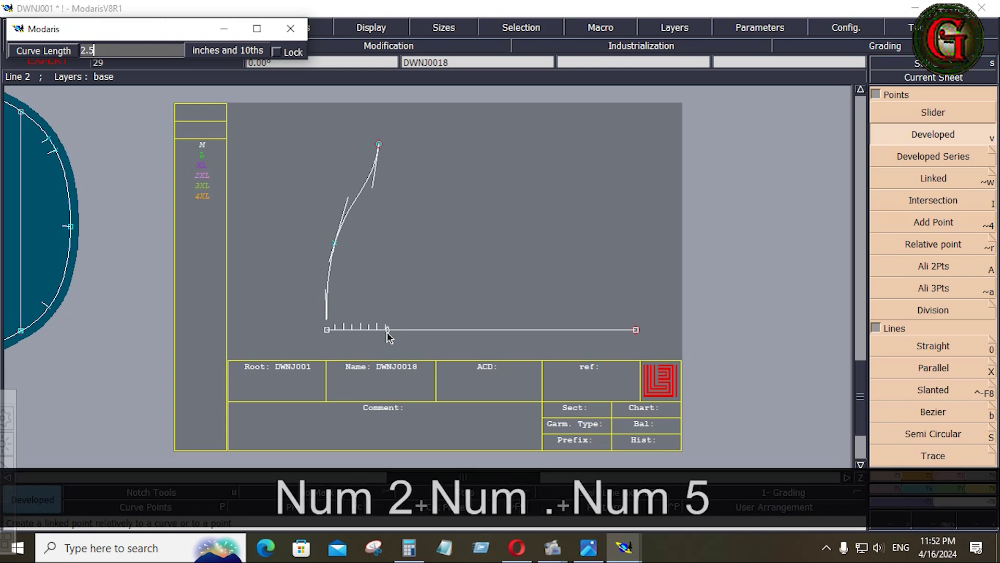
key("Return")
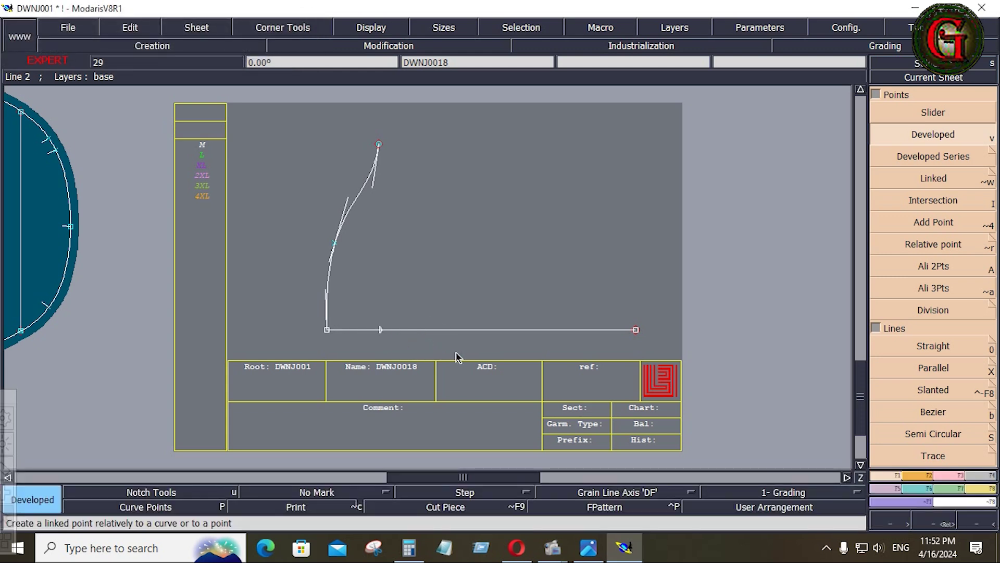
Insert a curve point at the developed point on the horizontal line
left_click(946, 476)
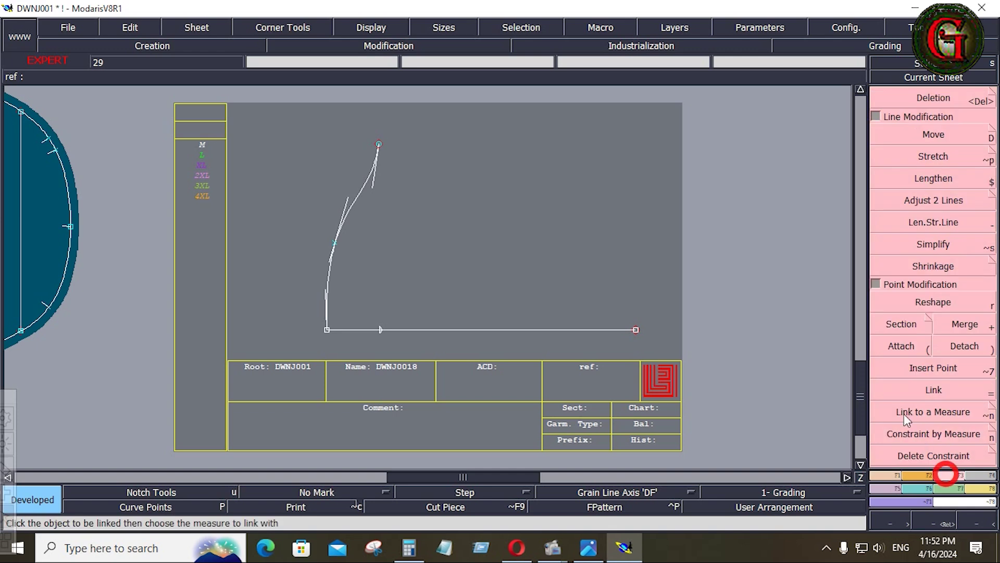
left_click(921, 368)
left_click(379, 329)
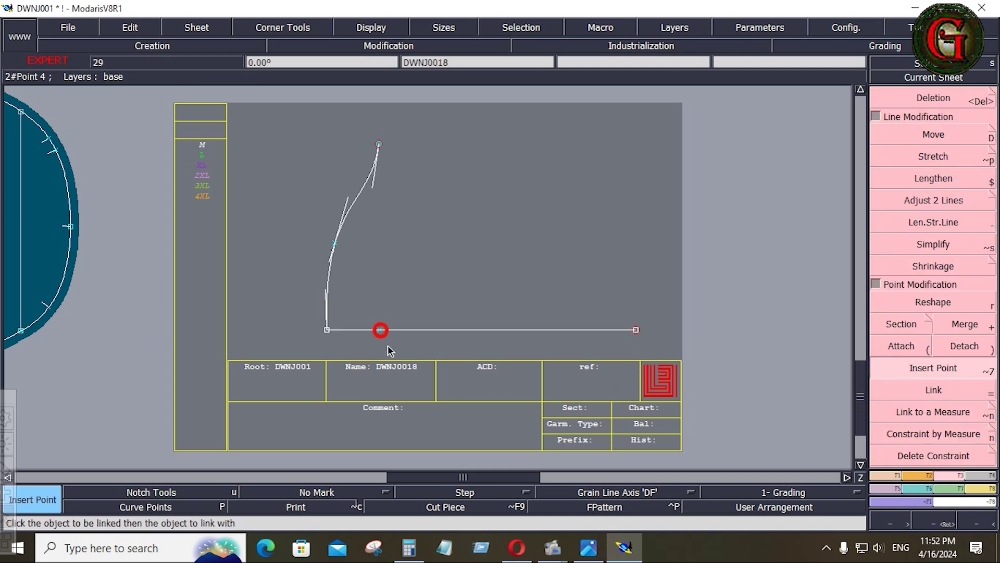
Draw a parallel about 0.8 inches below the horizontal line
left_click(884, 478)
left_click(934, 368)
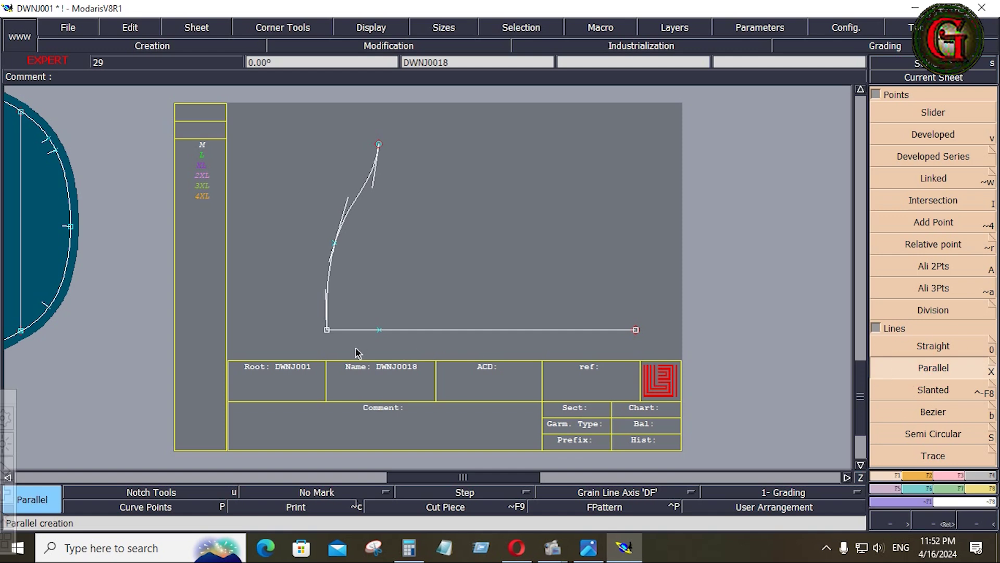
left_click(355, 332)
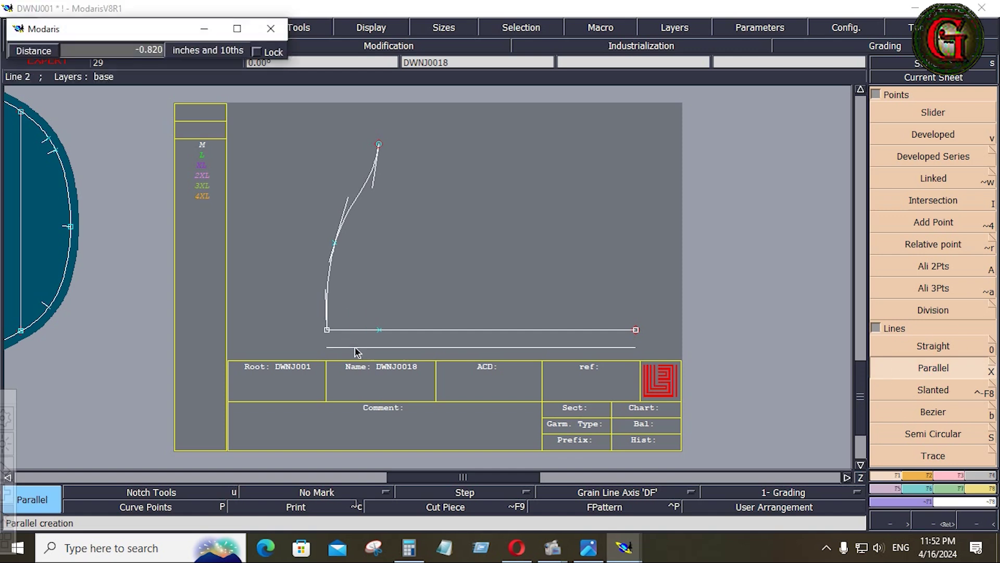
Examine the hood and collar area in the DOWN JACKET TECHPACK.png reference image and return to Modaris
left_click(589, 551)
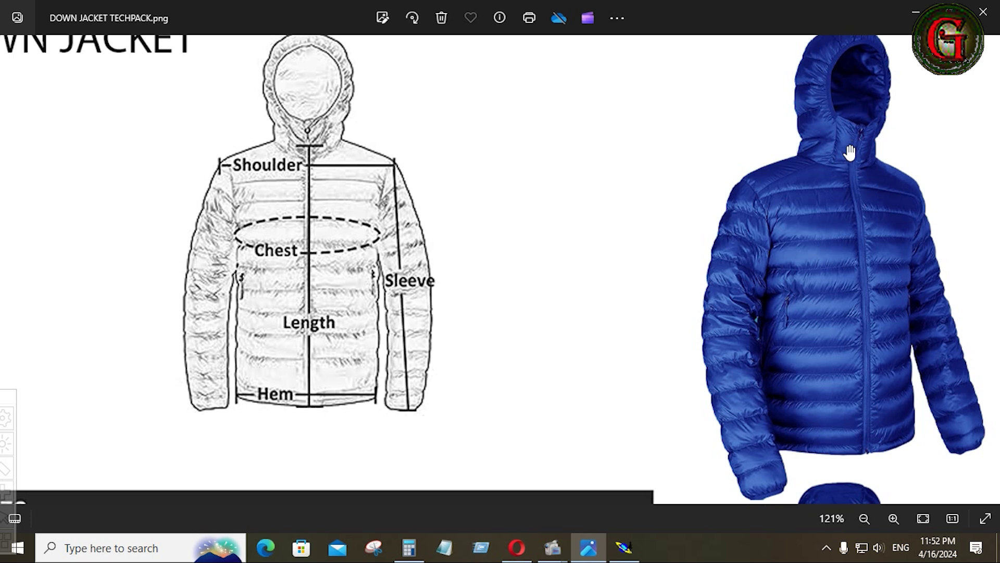
scroll(850, 143, "up", 5)
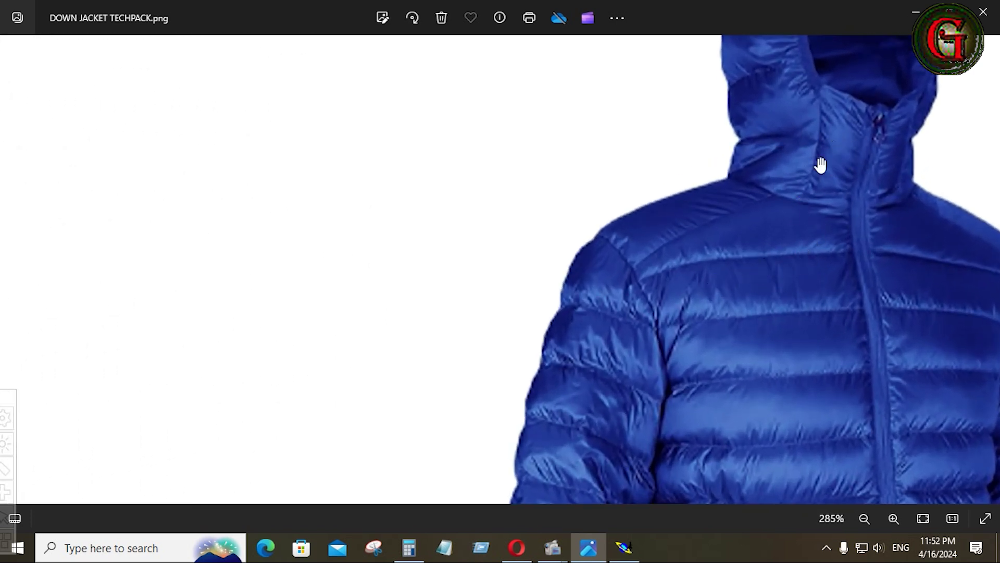
scroll(641, 359, "down", 4)
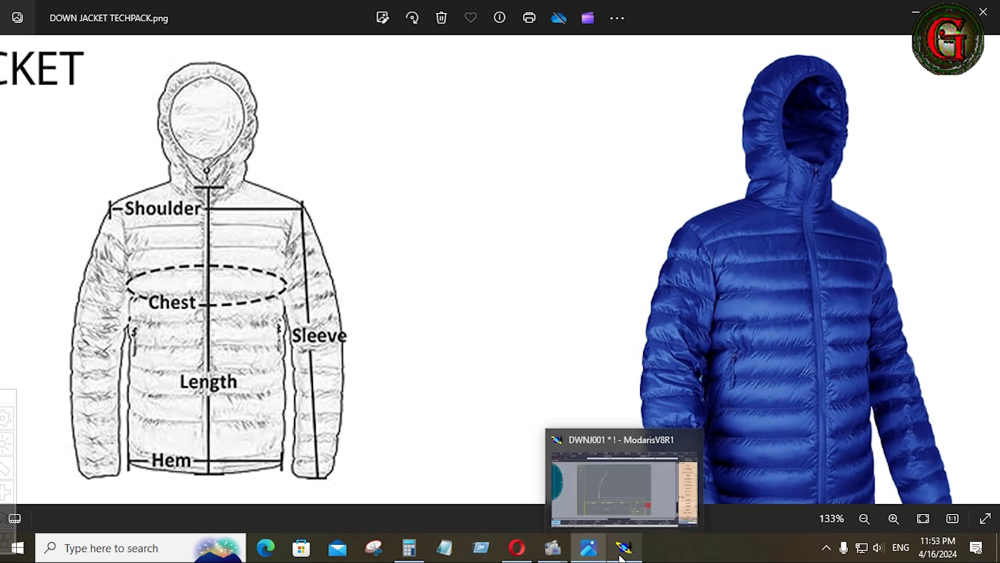
left_click(622, 556)
Measure the spacing between adjacent quilting lines near the neckline of the full body piece on sheet DWNJ0015
key("Home")
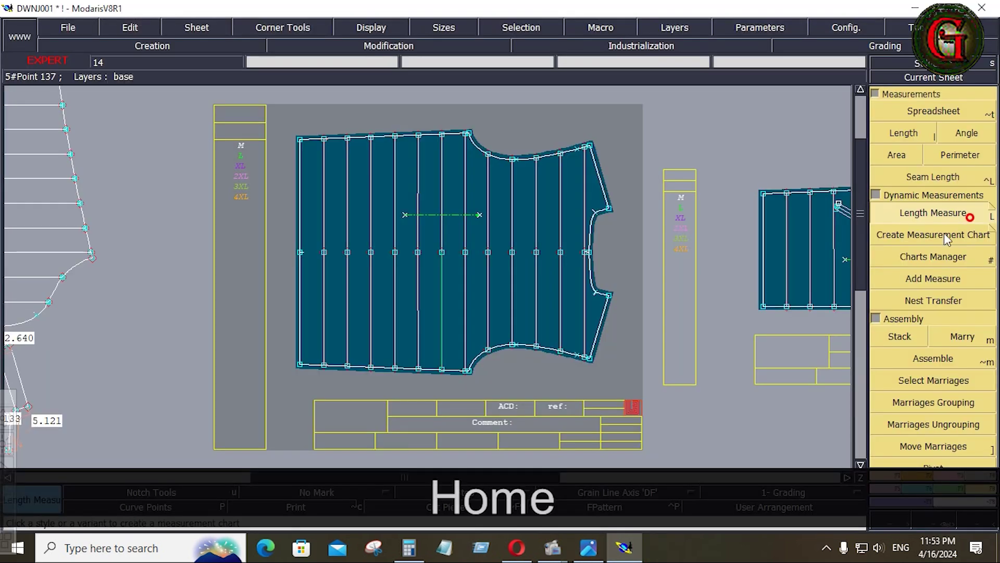
key("space")
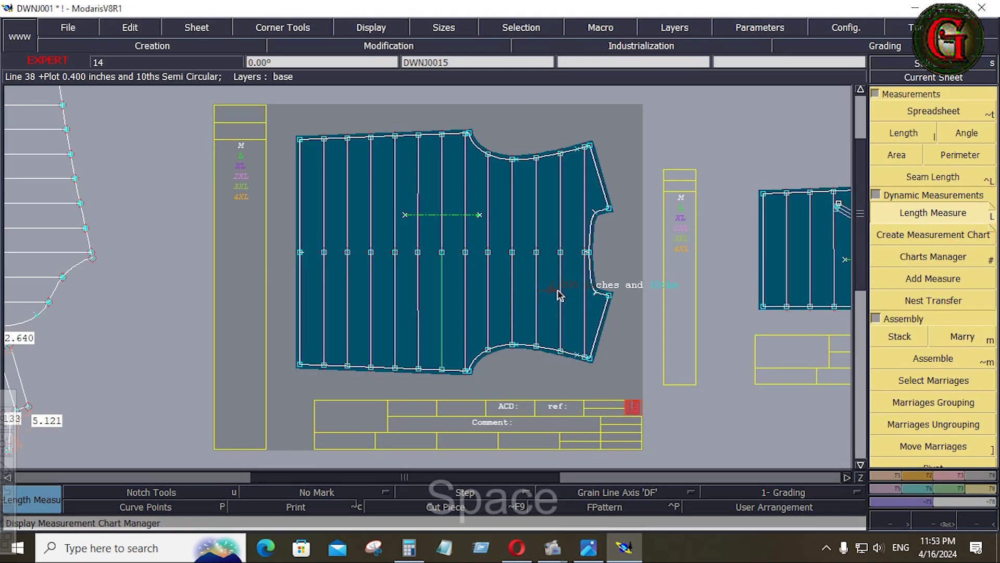
left_click(557, 290)
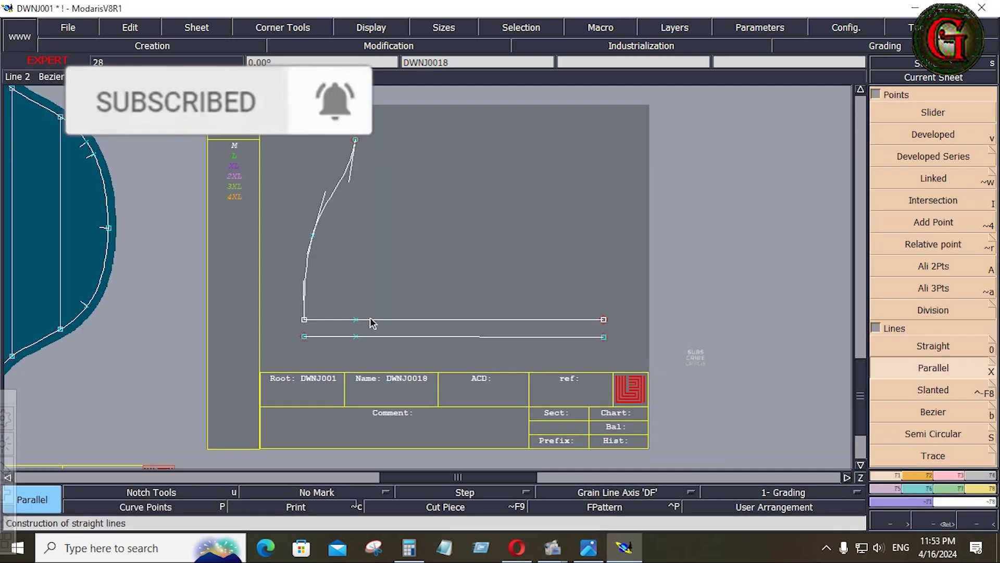
On the hood sheet, create a parallel of the horizontal line at a distance of -2.25 inches, below it
left_click(370, 319)
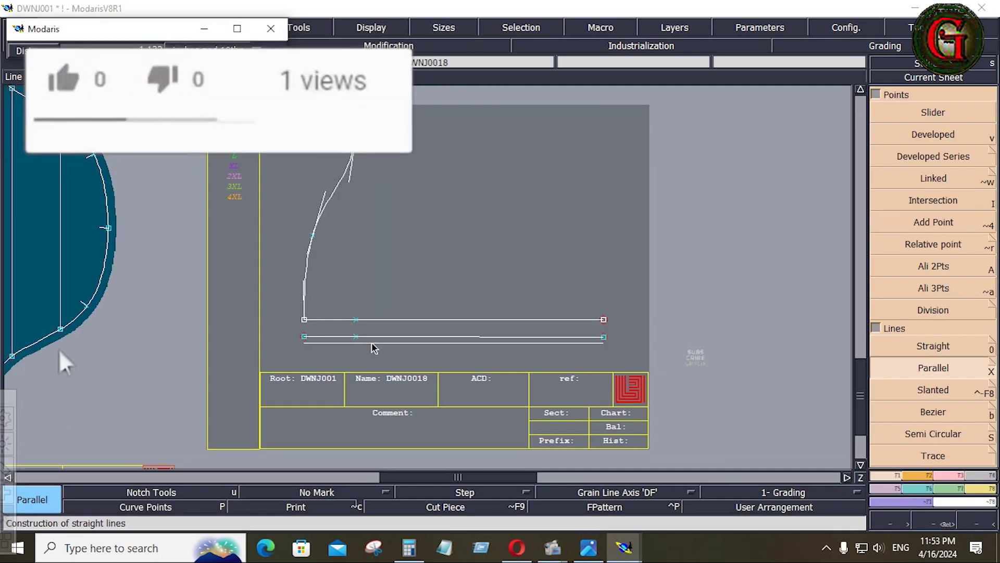
key("Down")
key("KP_Subtract")
type("2.25")
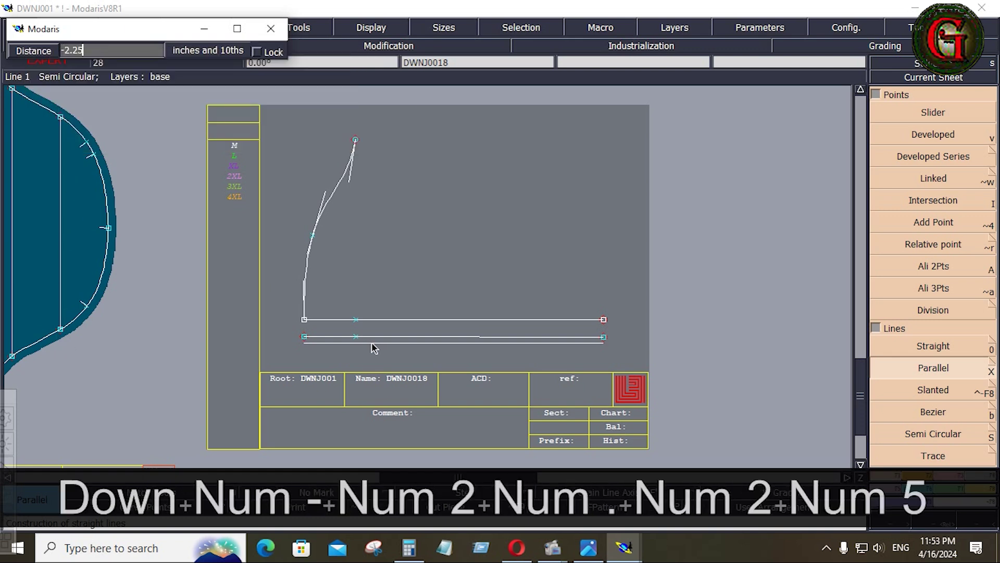
key("Return")
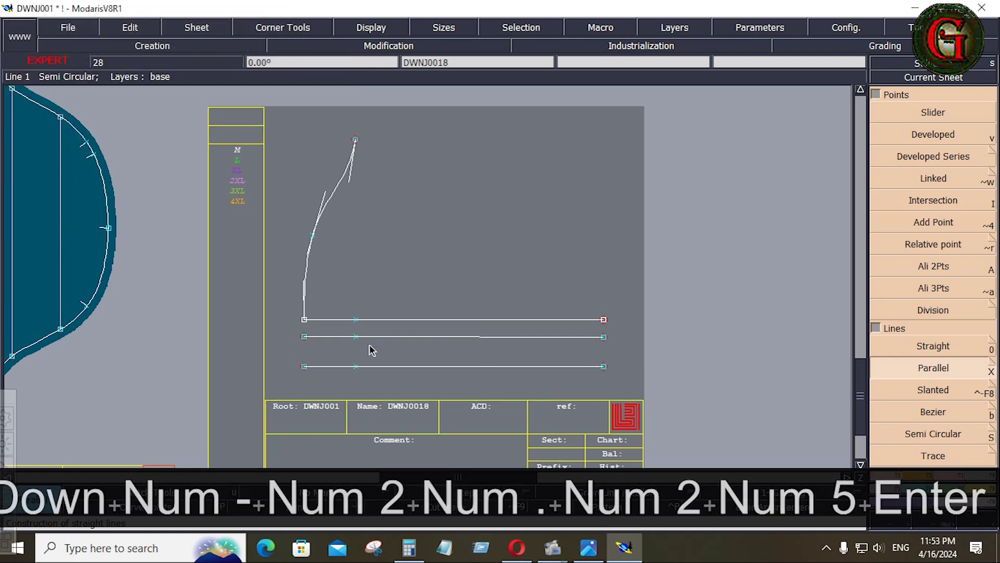
Delete the stray middle parallel line and its two leftover points at the curve side
key("Delete")
left_click(380, 338)
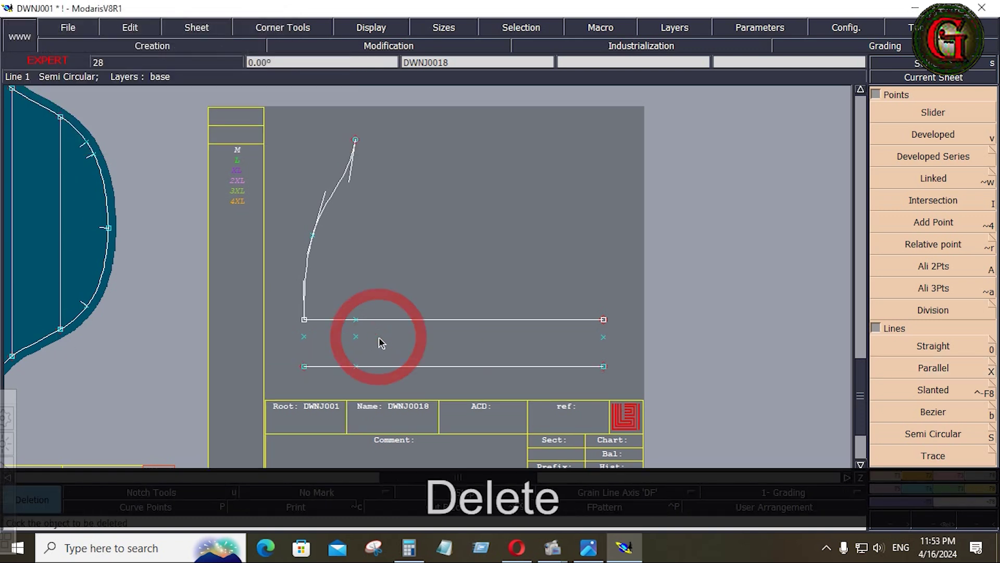
left_click(305, 336)
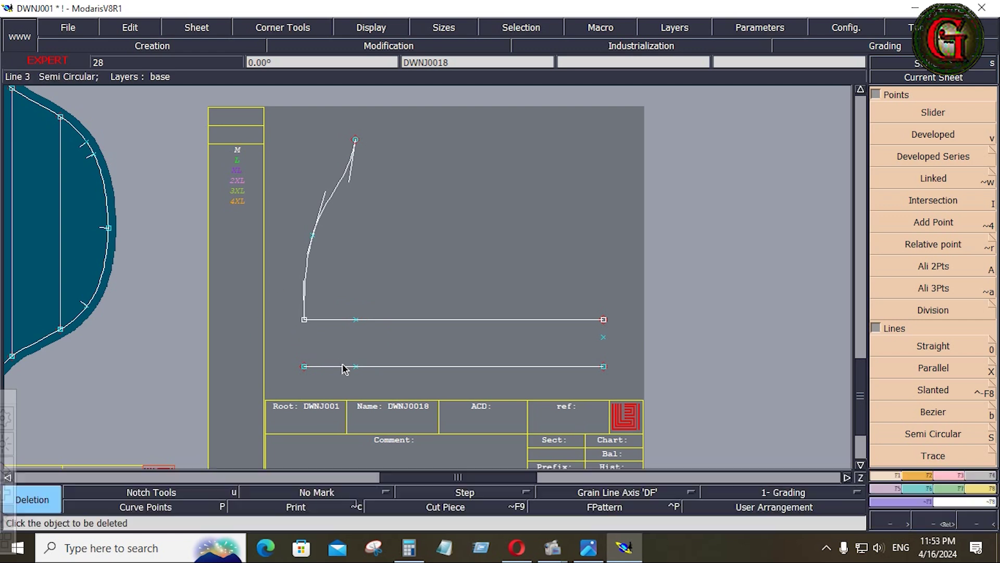
Insert a developed point on the lower parallel 2 inches from its left end and delete the copied point beside it
left_click(927, 136)
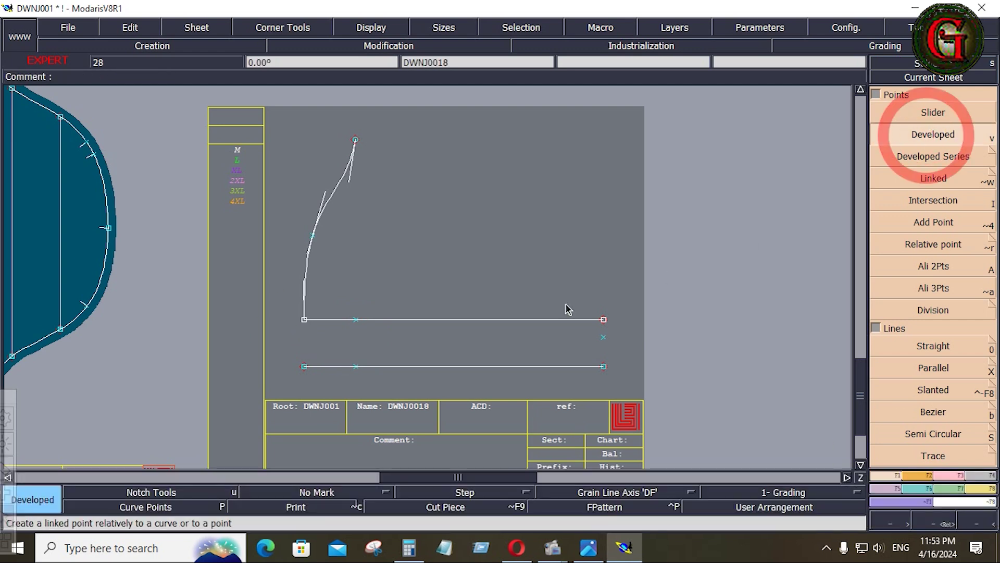
left_click(306, 368)
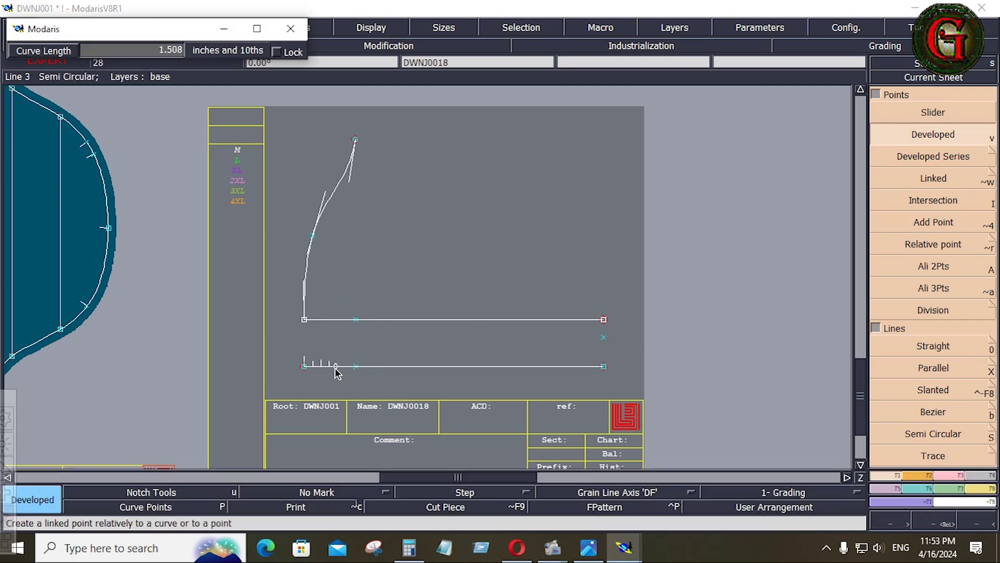
type("2")
key("Return")
key("F3")
left_click(935, 372)
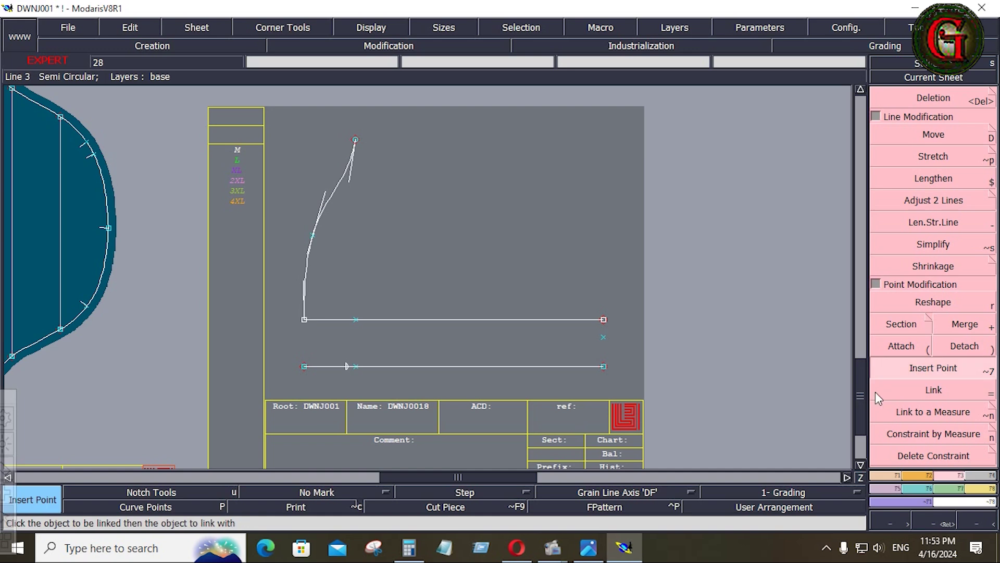
left_click(349, 371)
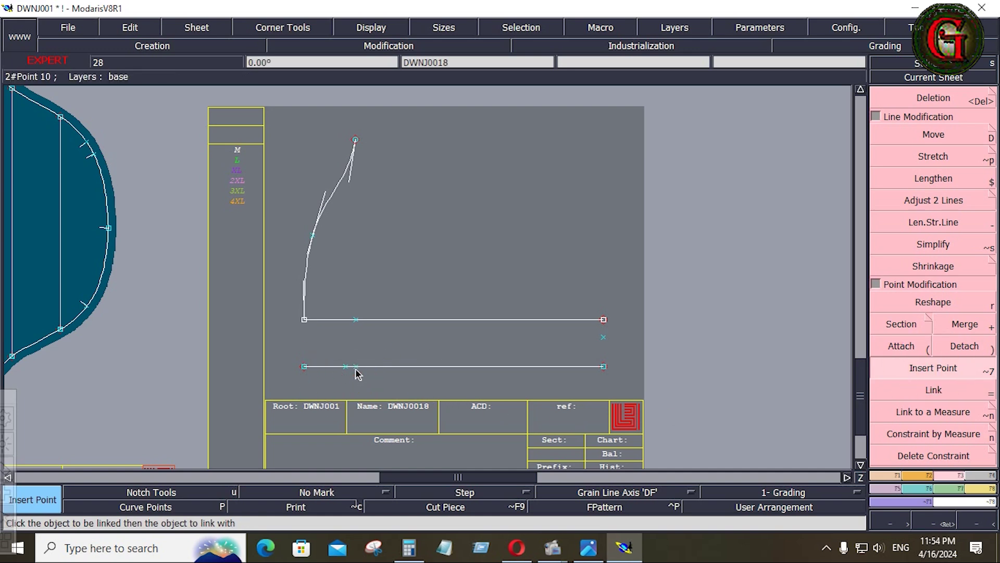
key("Delete")
left_click(357, 371)
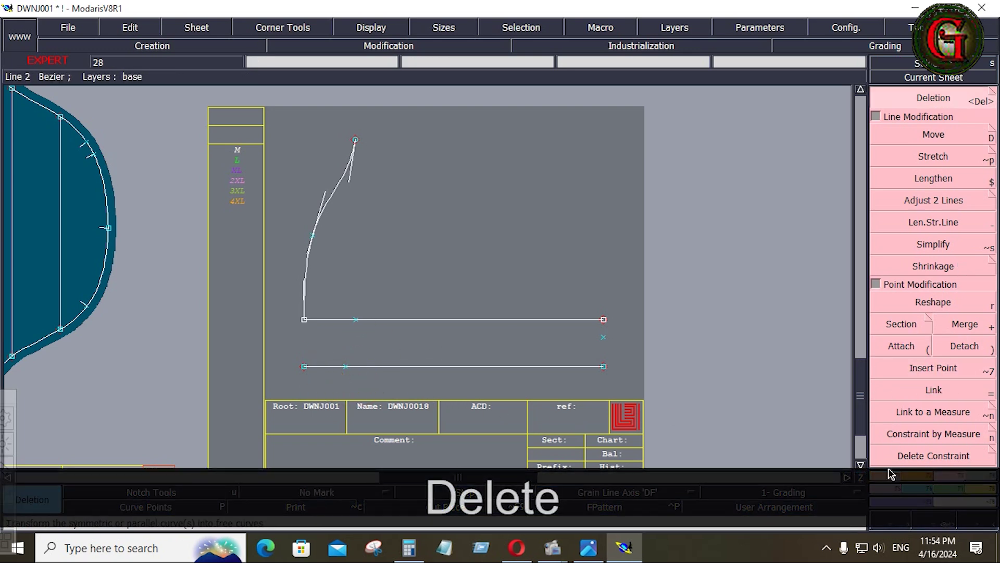
Draw Bezier lines from the lower parallel's 2-inch point to the upper line's inserted point and on to the upper line's right end
key("F1")
left_click(932, 411)
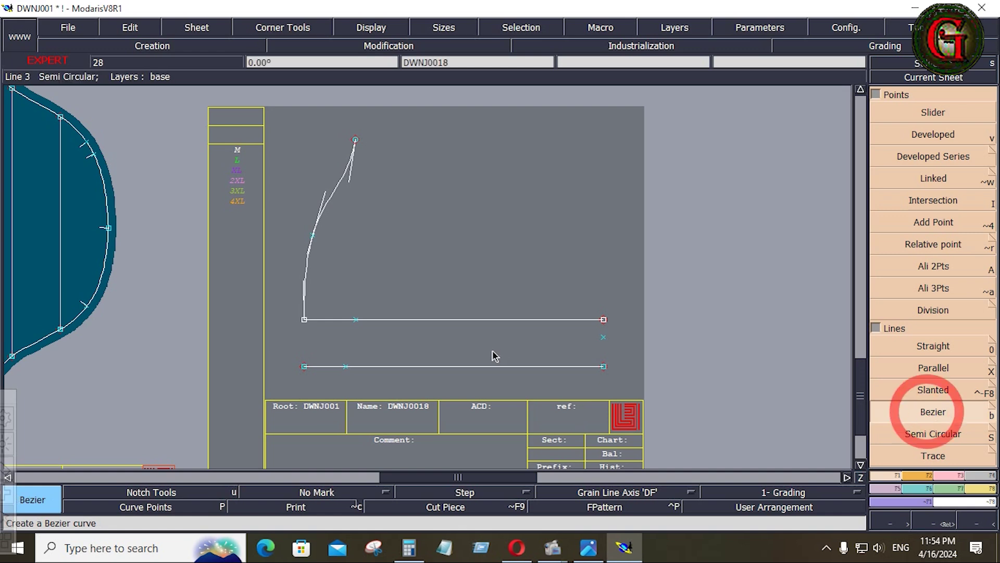
left_click(345, 367)
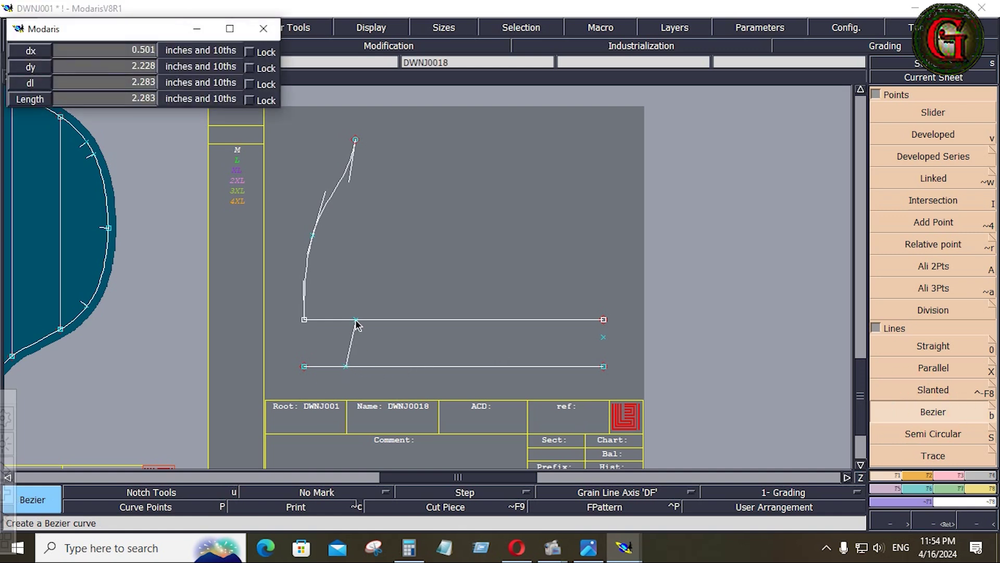
left_click(356, 321)
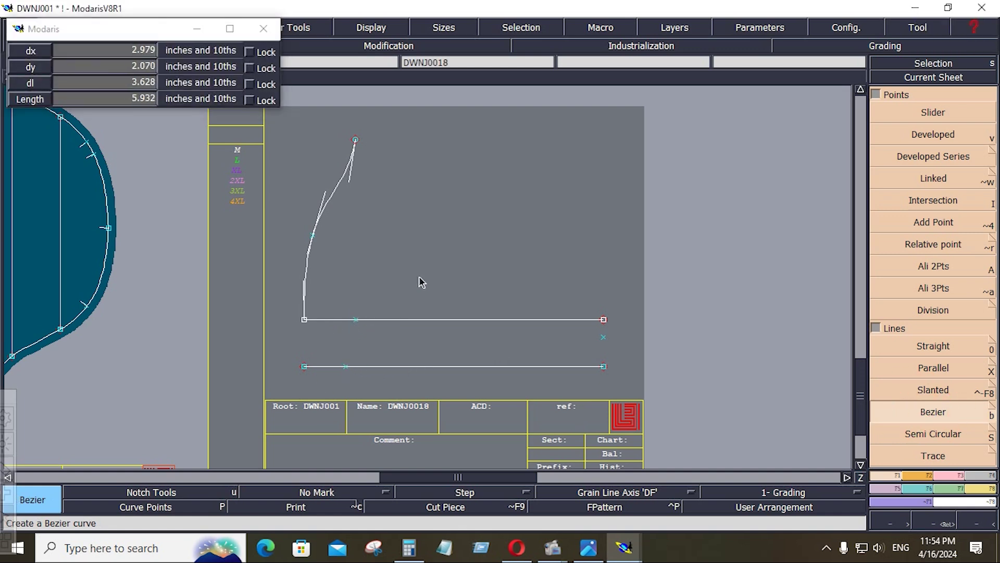
left_click(603, 319)
Reshape the long Bezier line into a shallow upward arc and bow the short connecting Bezier outward toward the left
key("r")
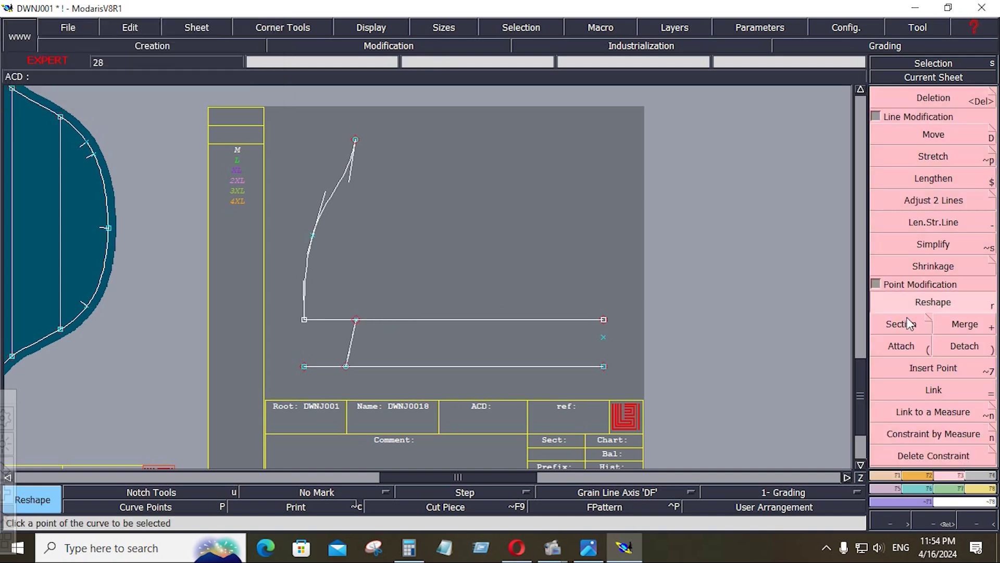
left_click(546, 318)
key("Return")
left_click_drag(301, 296, 403, 374)
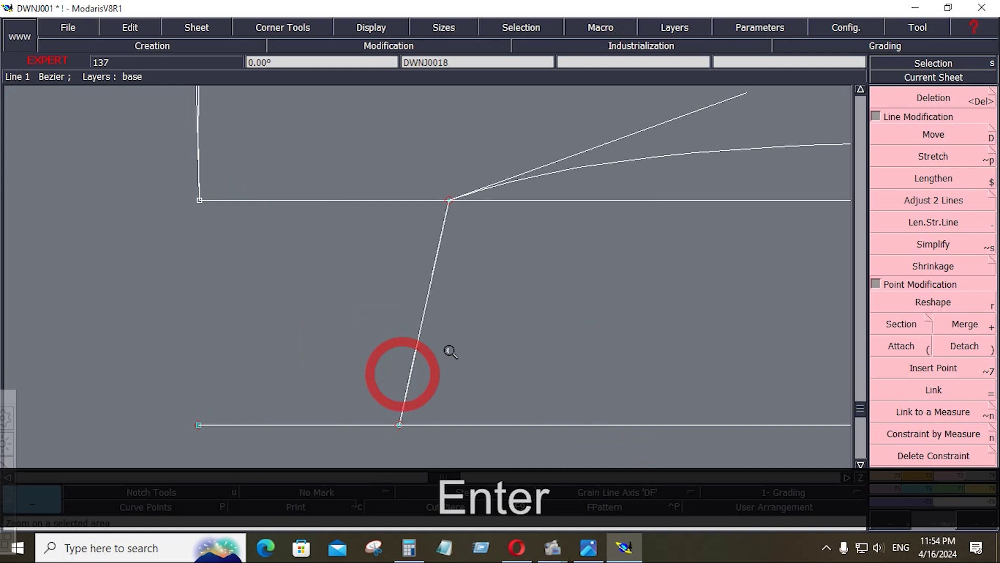
left_click(932, 301)
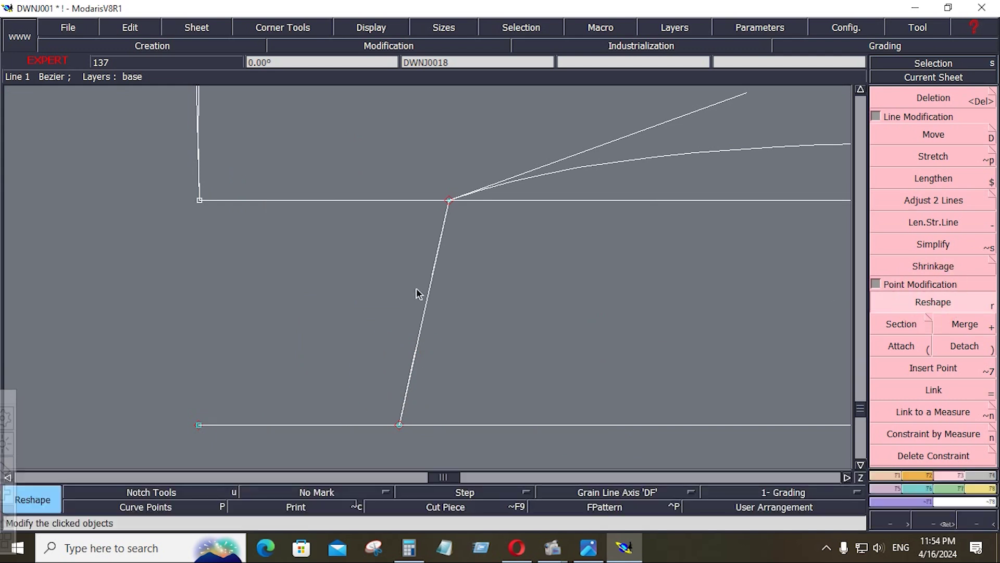
left_click(434, 269)
left_click(404, 252)
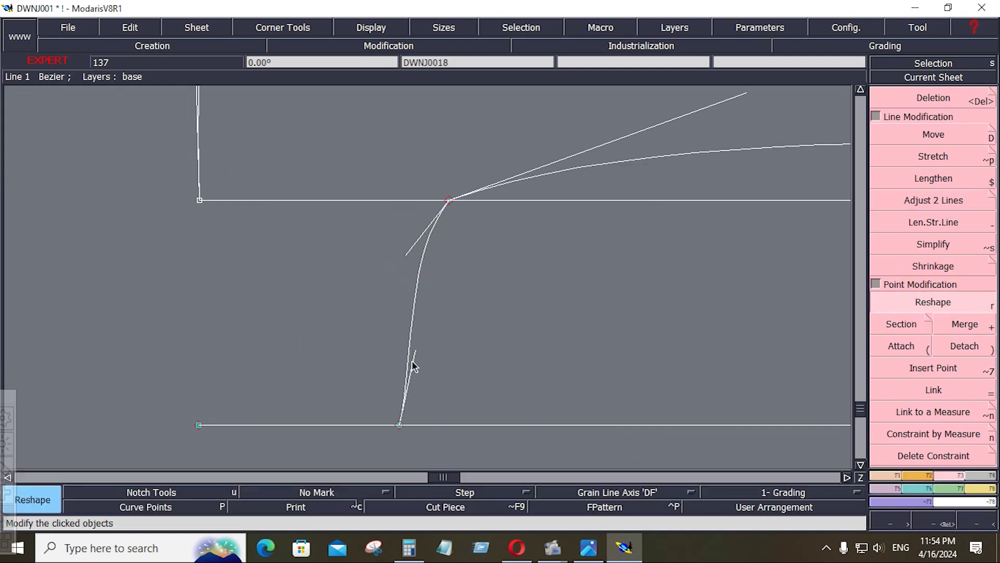
left_click(401, 349)
left_click(411, 235)
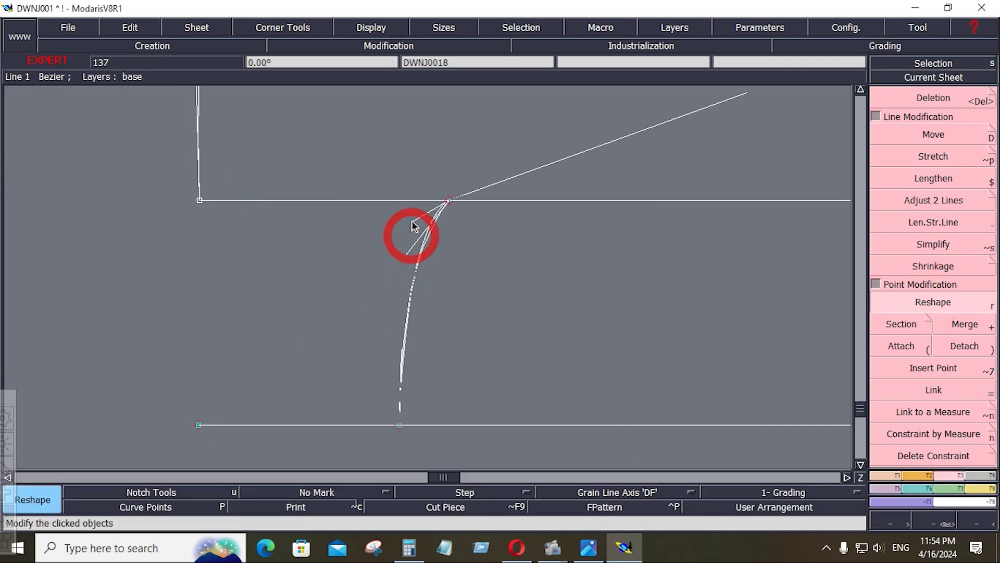
Refine the tangents of the long and short Bezier curves so they flow smoothly through their shared point
left_click(486, 186)
left_click(568, 109)
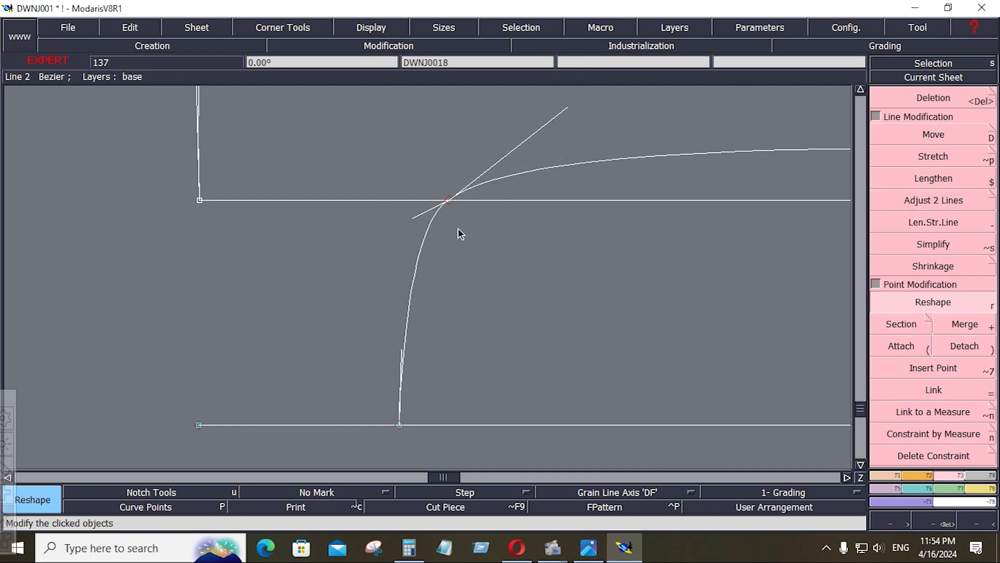
left_click(412, 218)
left_click(405, 240)
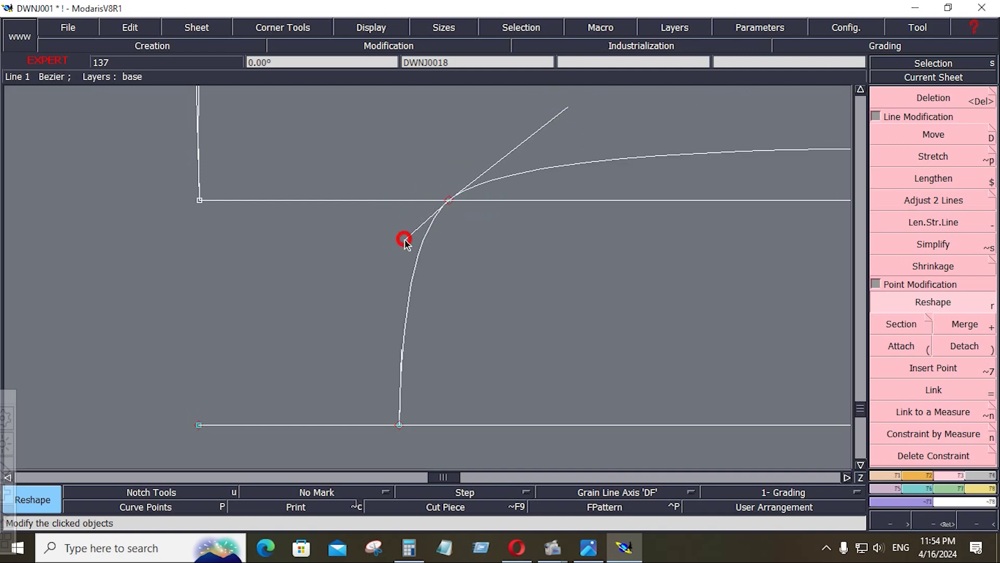
left_click(401, 360)
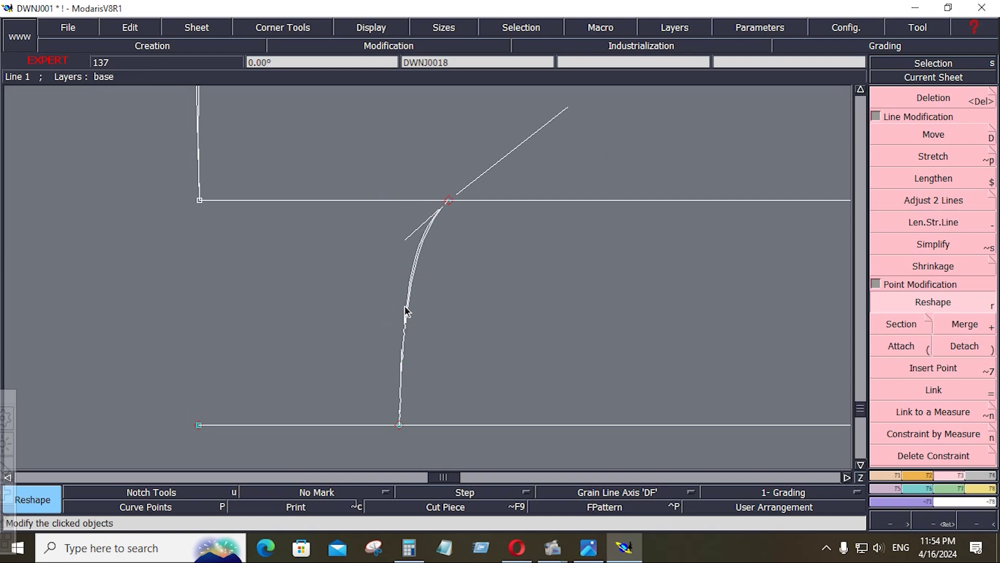
Save the DWNJ001 model
key("Home")
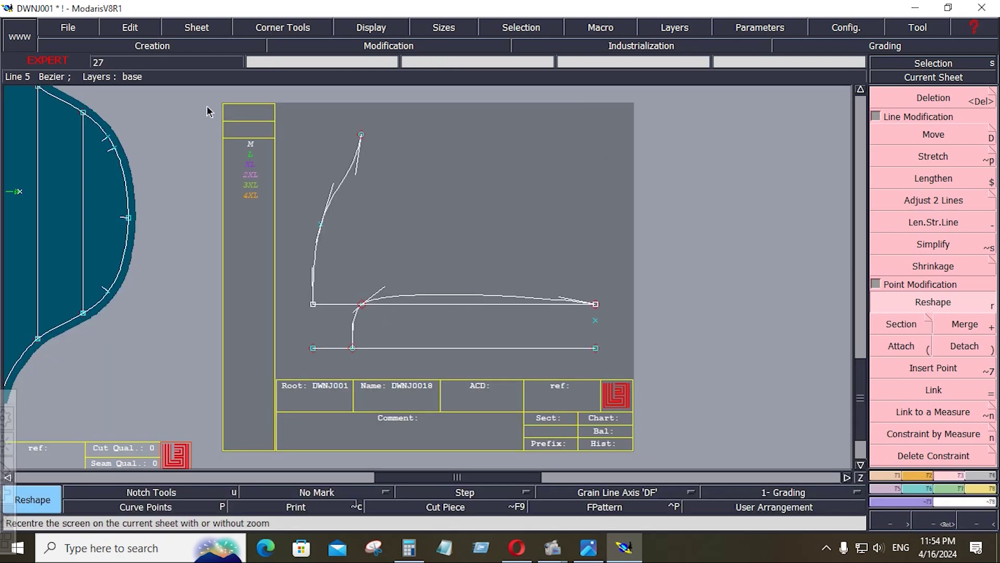
left_click(61, 27)
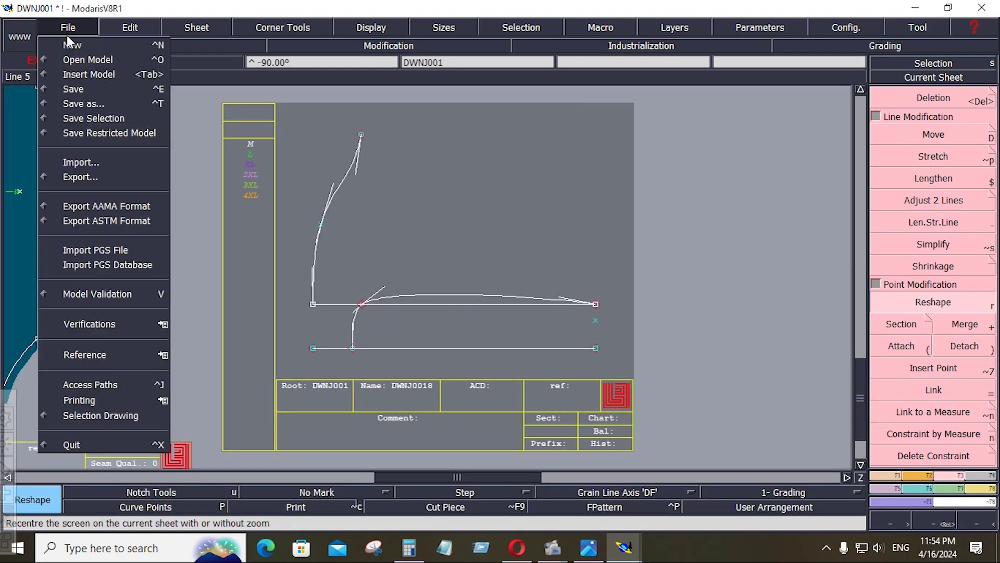
left_click(83, 89)
left_click(426, 354)
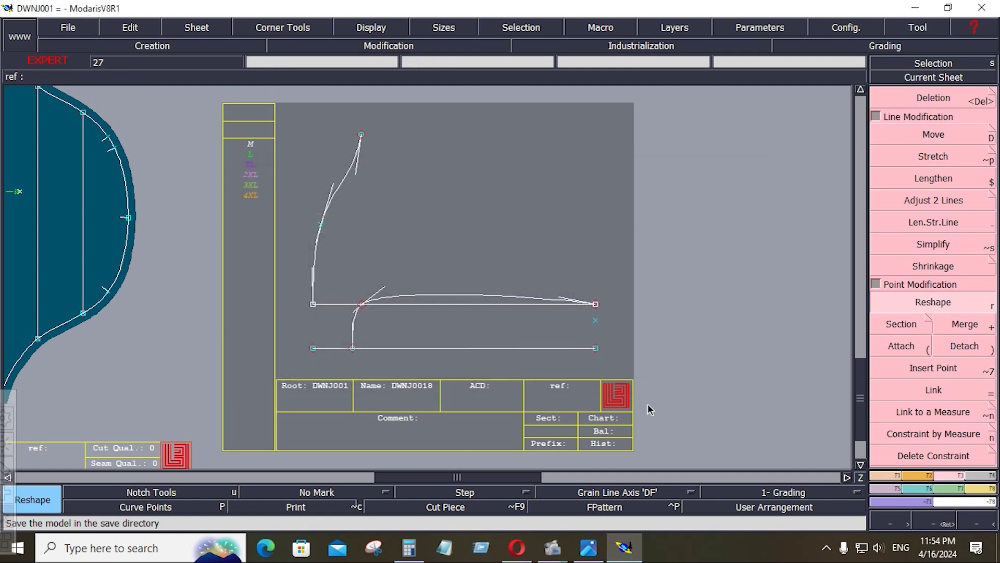
Draw a vertical 10-inch Bezier line upward from a point near the middle of the long arc
left_click(988, 489)
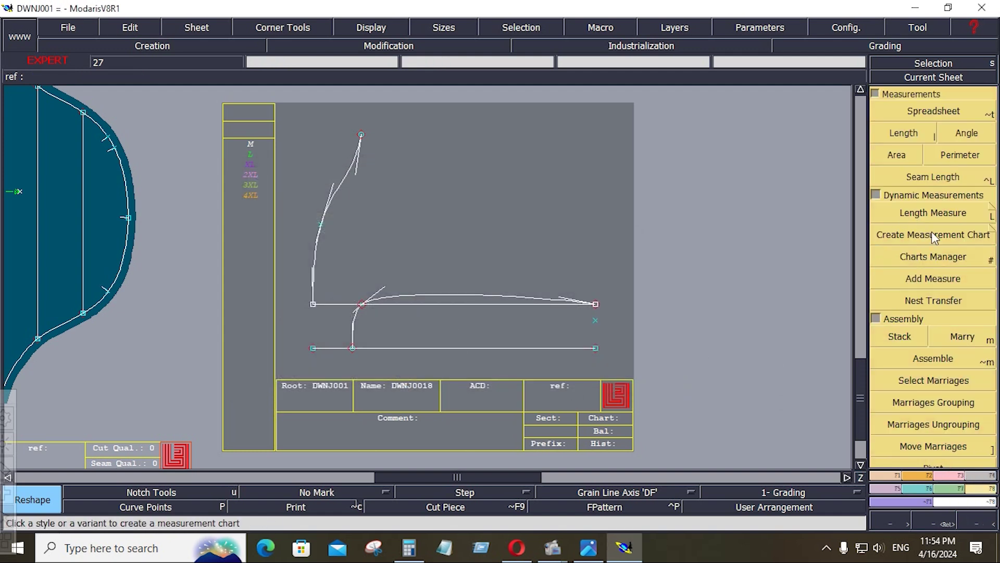
left_click(886, 476)
left_click(935, 412)
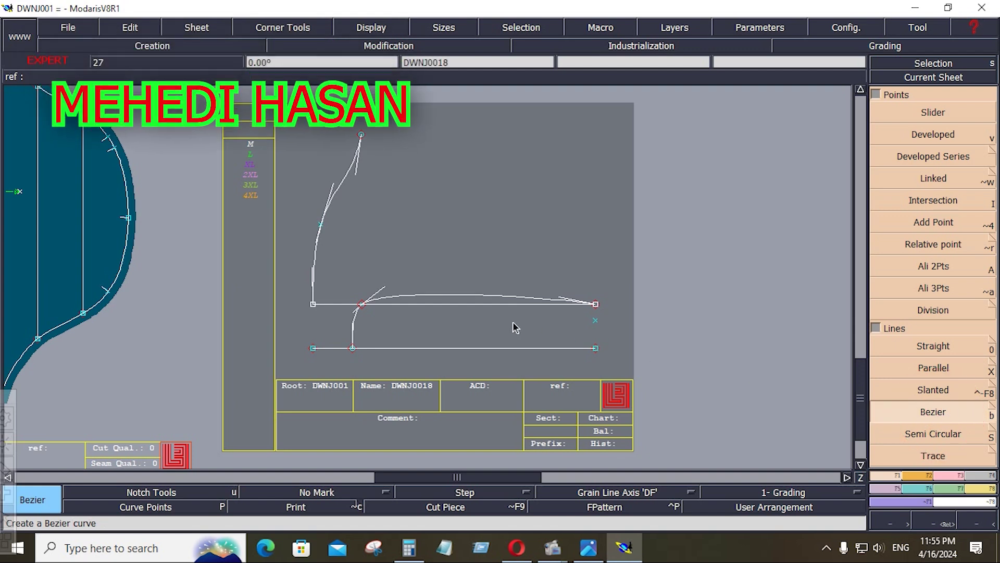
left_click(473, 296)
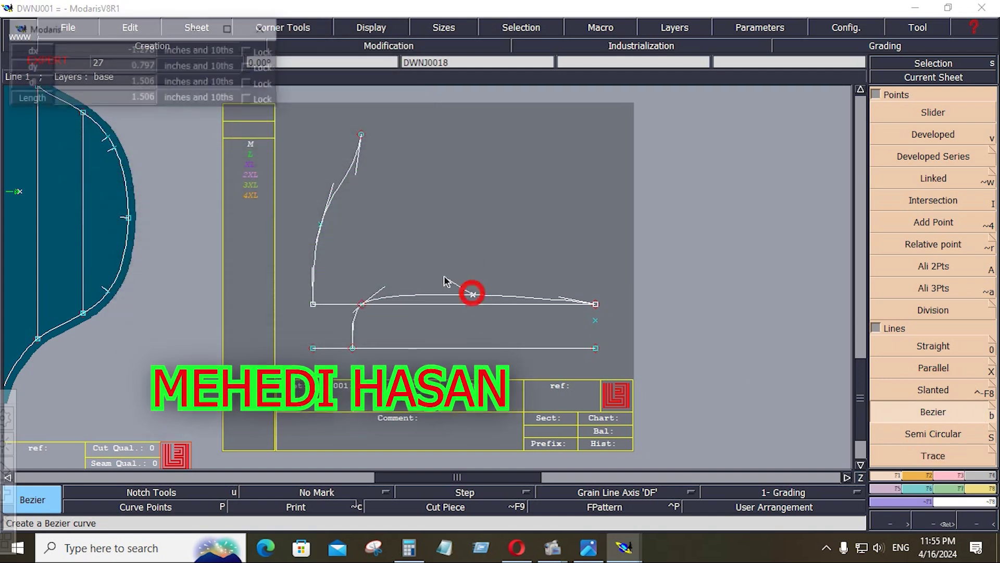
left_click(86, 81)
type("14.500")
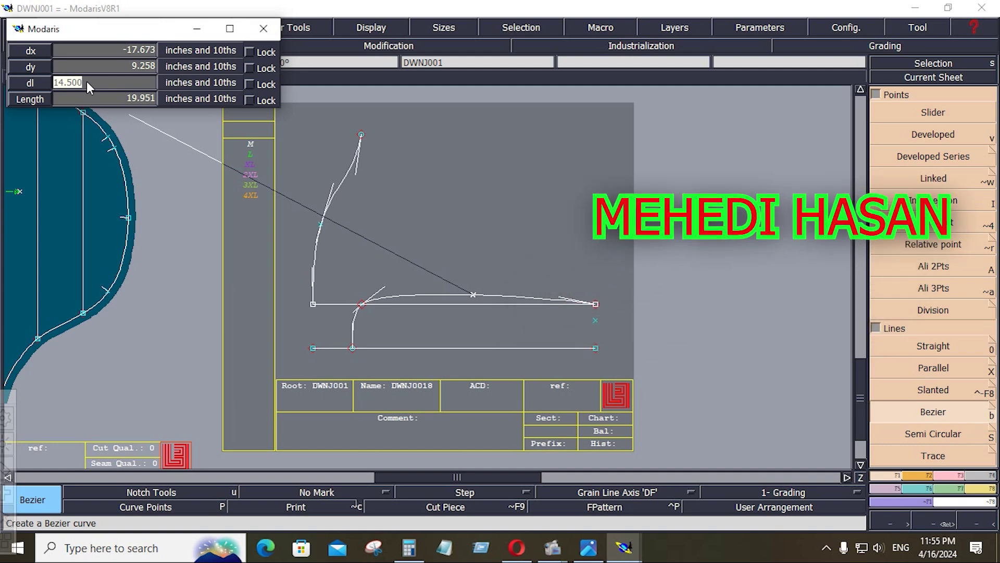
type("10")
key("Return")
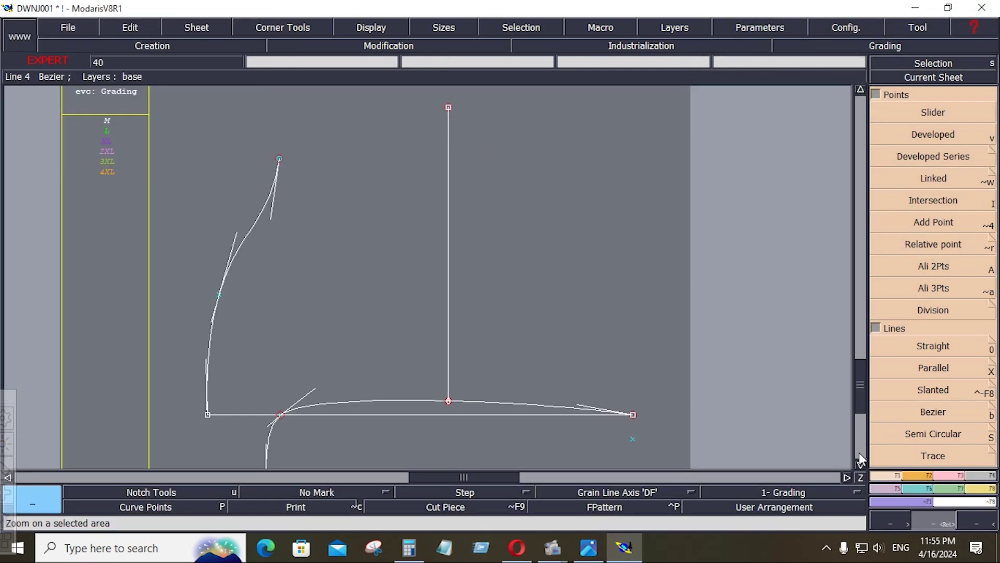
Reshape the vertical line by lowering its top end straight down by about 1.1 inches
left_click(959, 476)
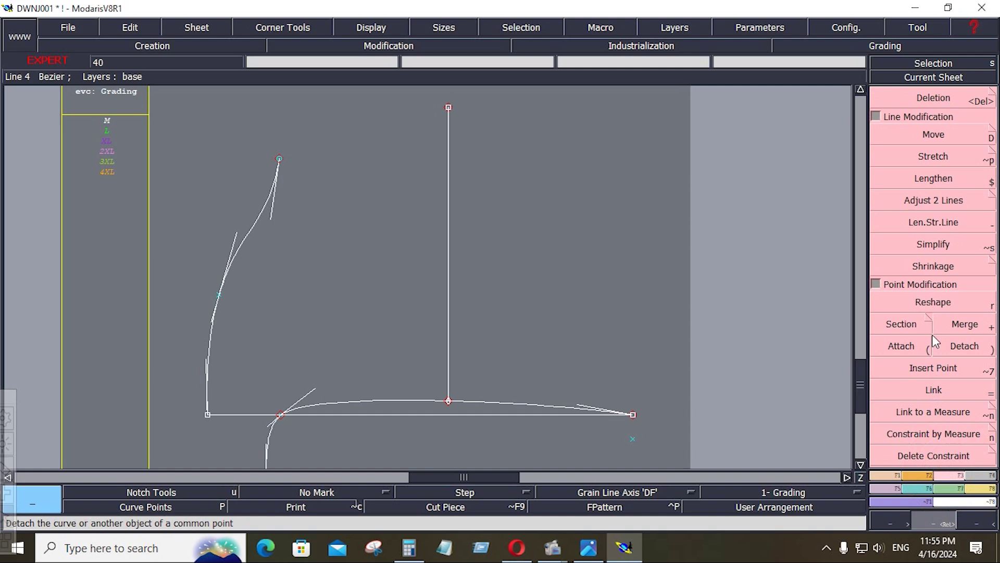
left_click(933, 303)
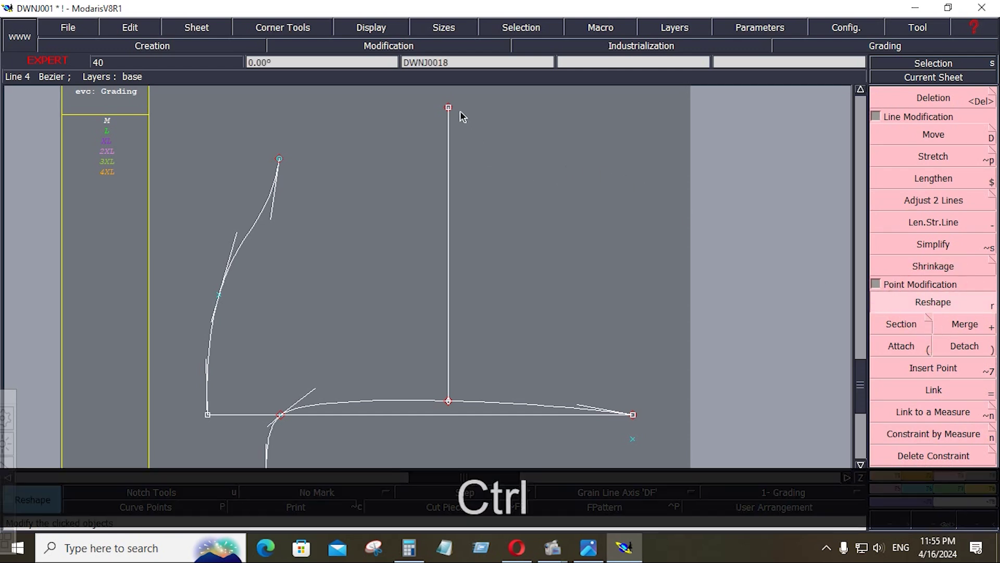
left_click(448, 108, "ctrl")
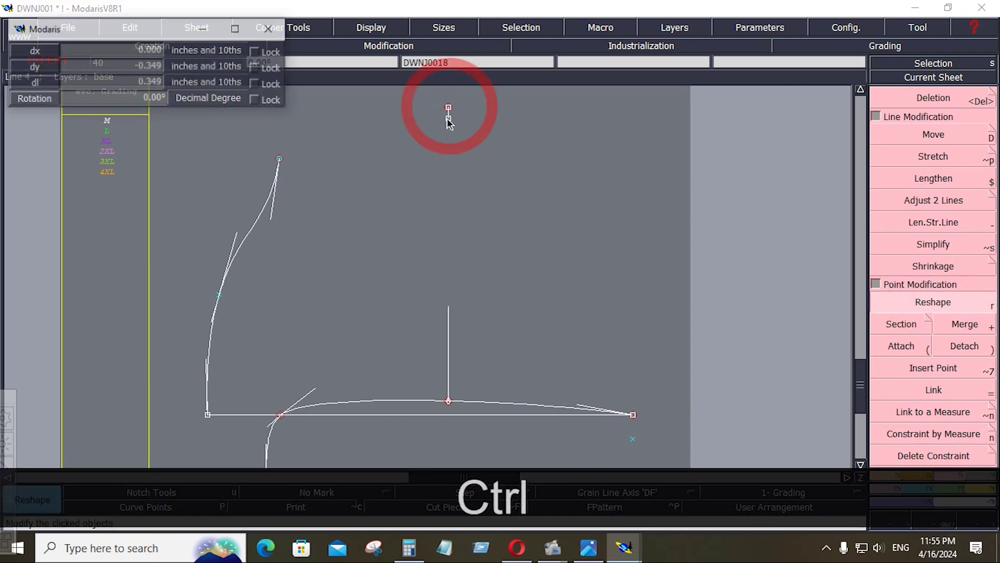
left_click(449, 140)
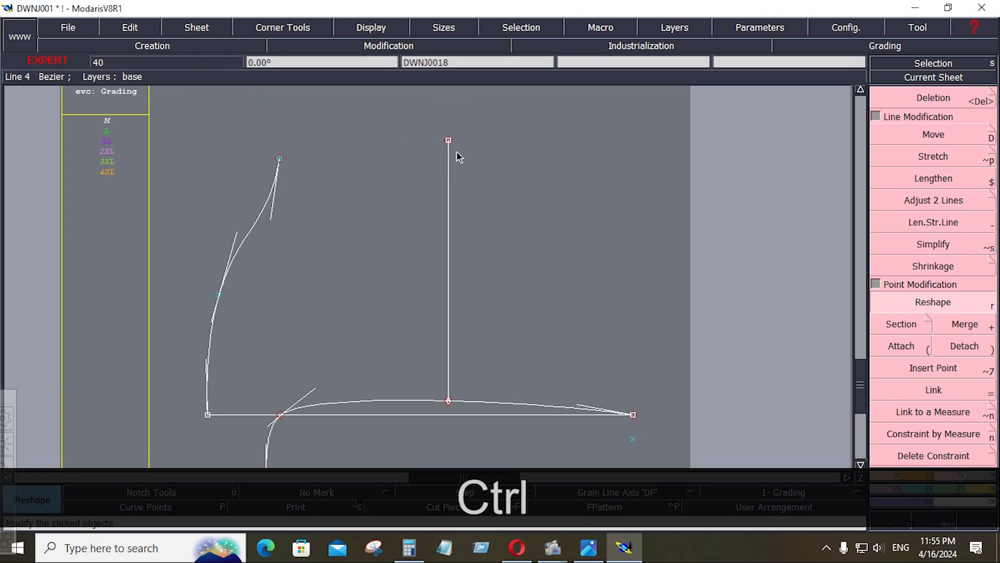
Add a dynamic length measure along the vertical line and raise its top end to make it about 8.98 inches long
left_click(975, 491)
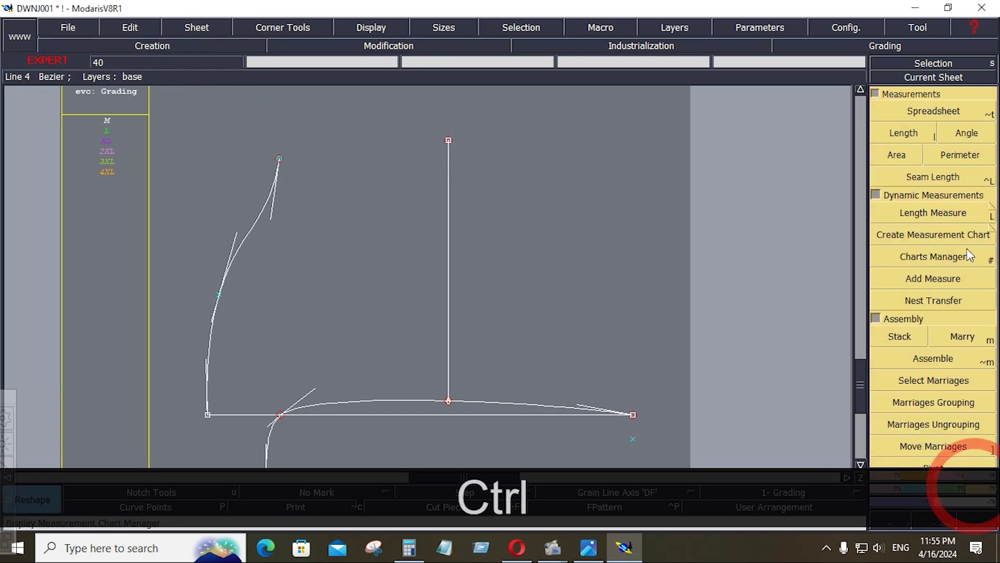
left_click(984, 214)
left_click(449, 401)
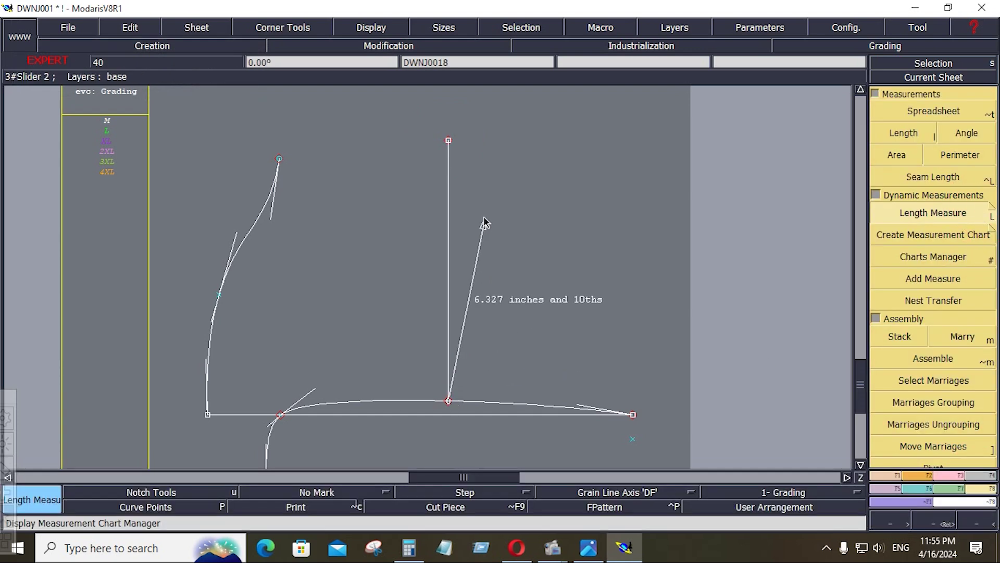
left_click(448, 140)
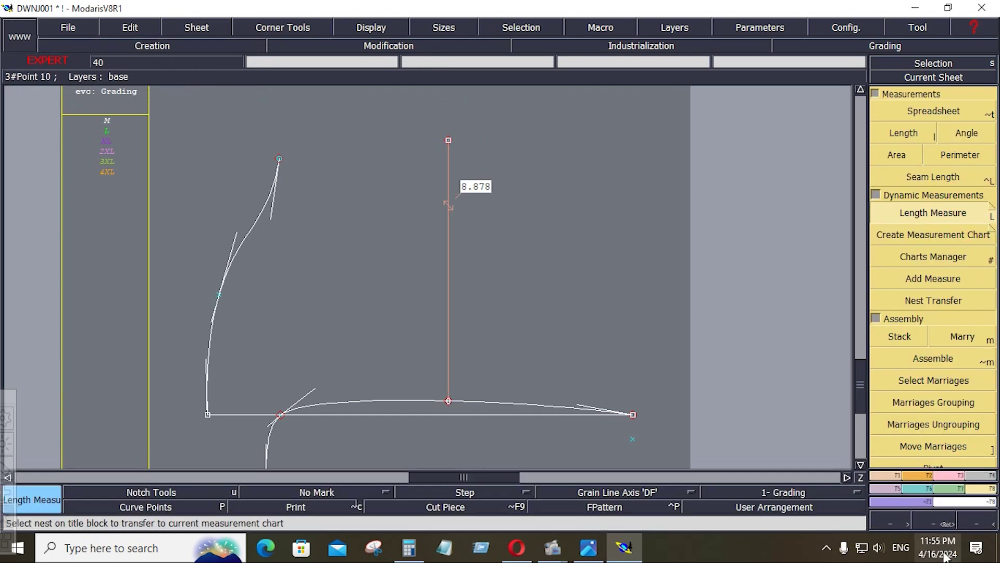
left_click(959, 475)
left_click(913, 305)
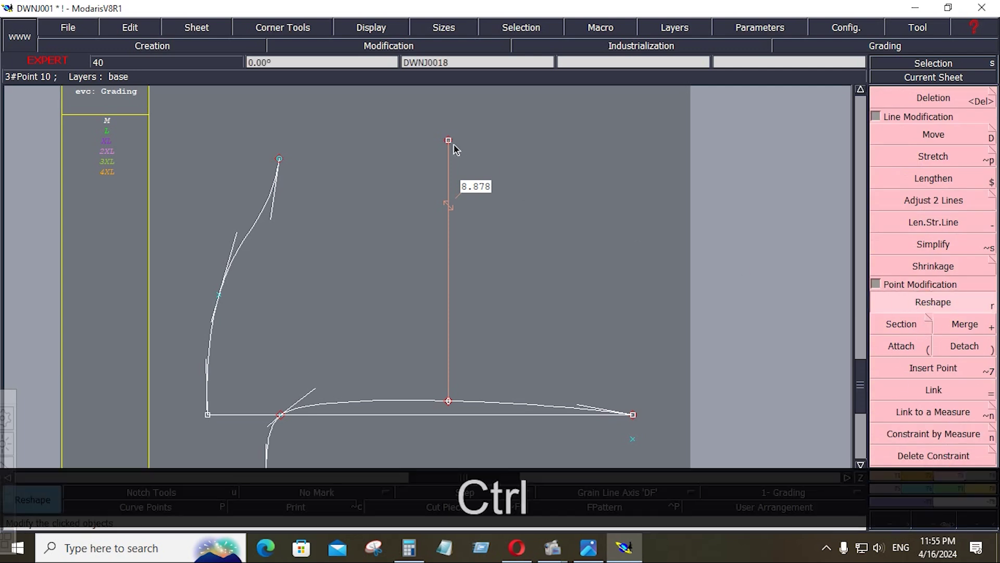
left_click_drag(448, 140, 448, 137, "ctrl")
Draw Bezier lines from the front curve's upper end to the vertical line's top and on to the upper construction line's right end
left_click(887, 475)
left_click(933, 412)
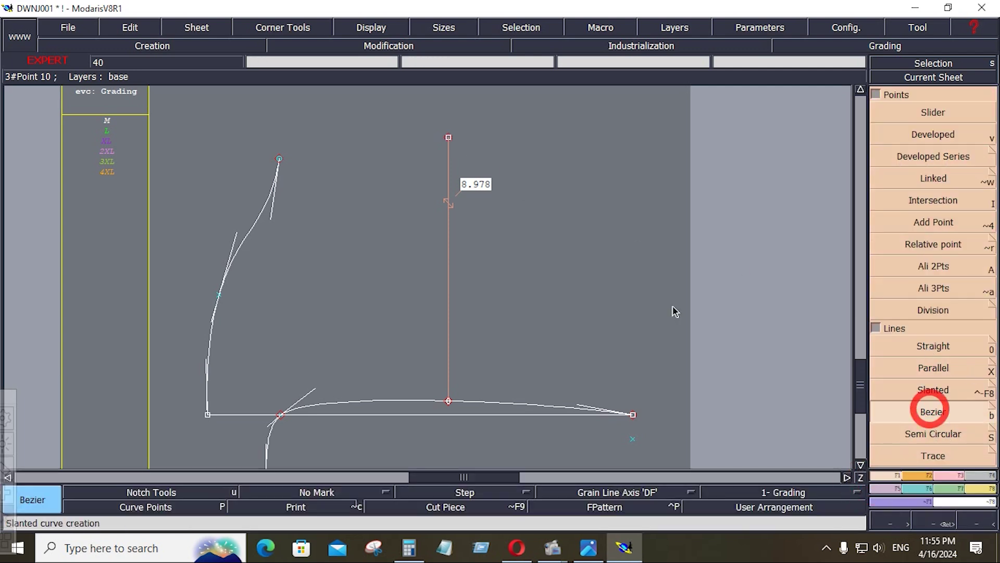
left_click(281, 160)
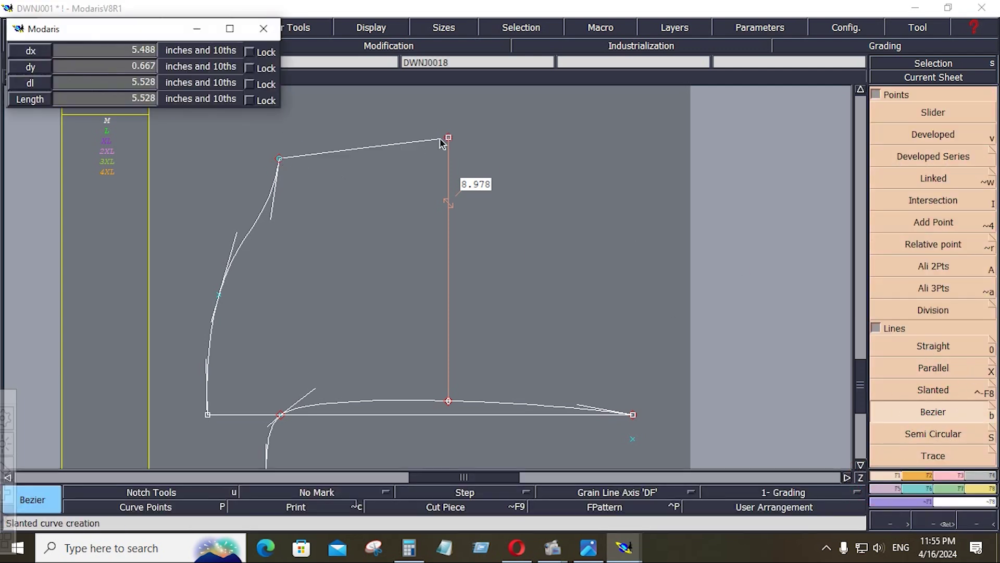
left_click(448, 138)
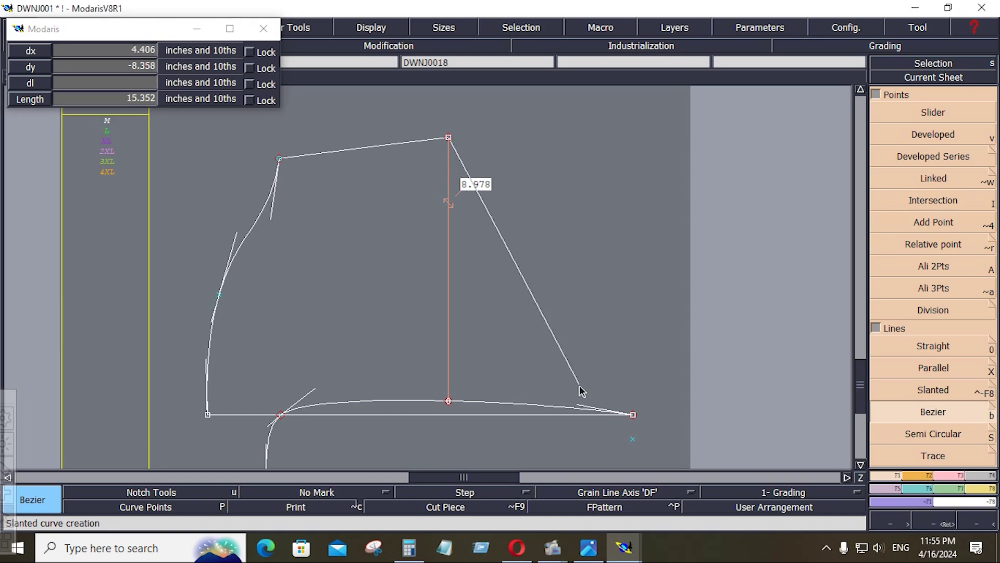
left_click(633, 414)
Reshape the two upper Bezier lines into a smooth, rounded hood crown that runs level through the vertical line's top point
left_click(944, 475)
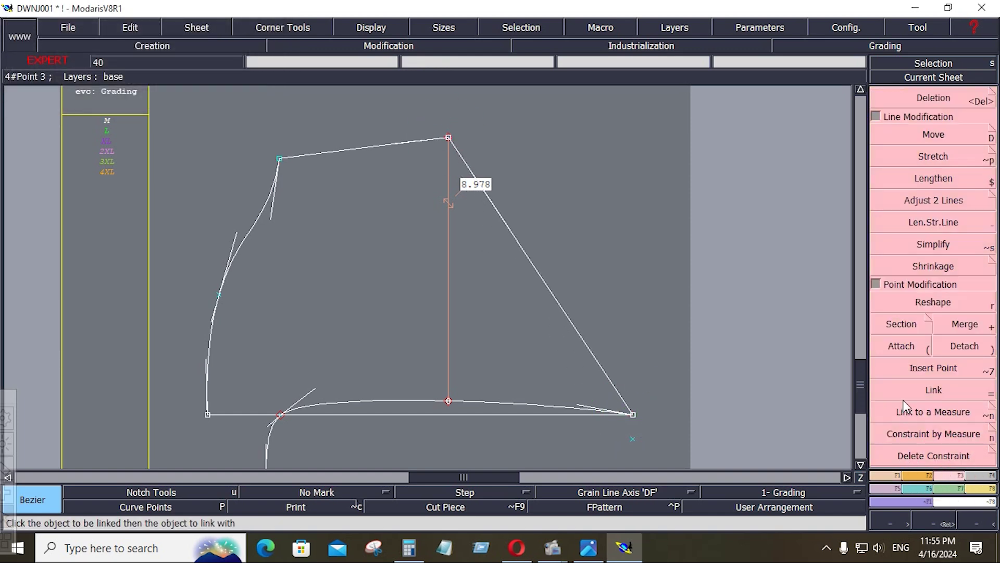
left_click(930, 302)
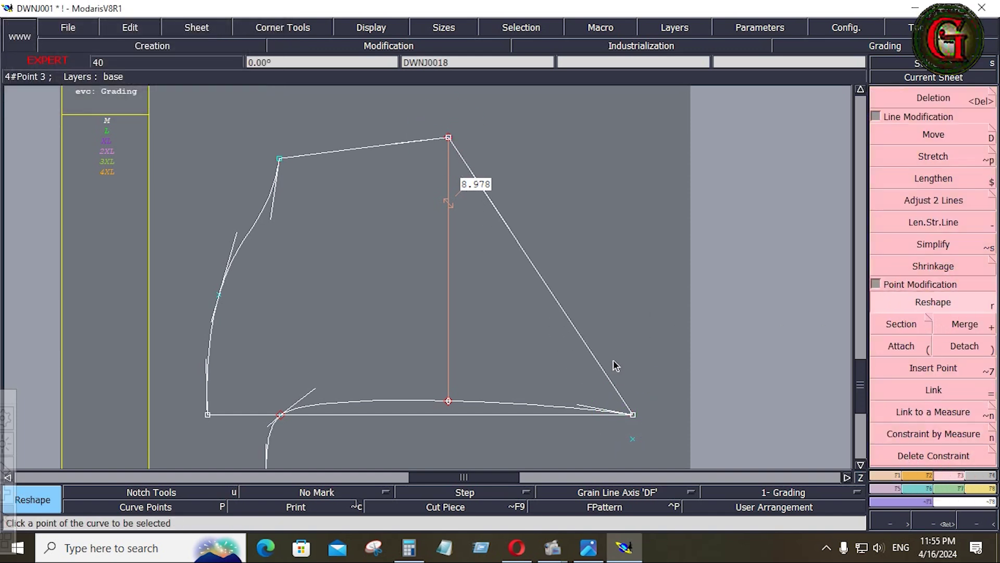
left_click_drag(599, 362, 631, 194)
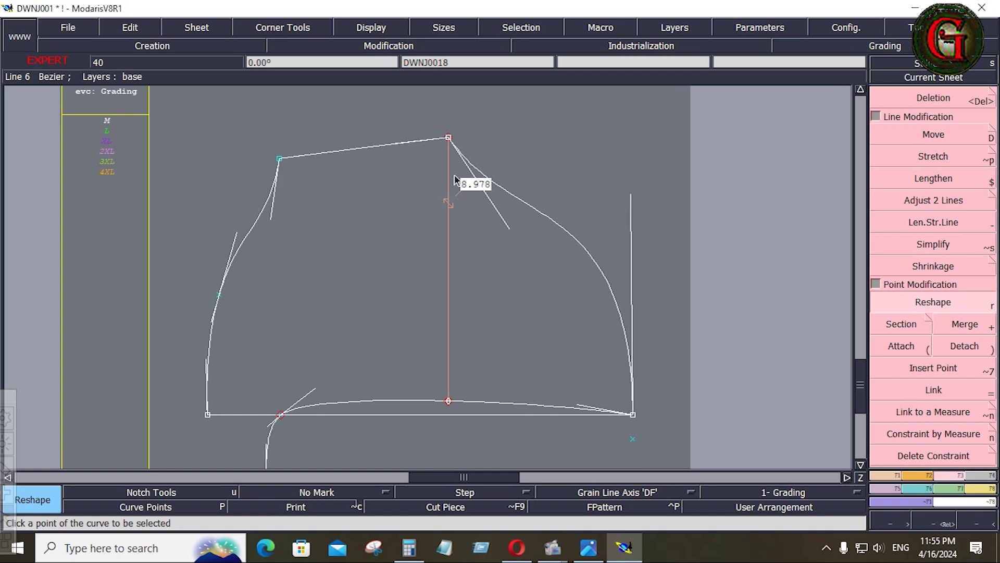
left_click_drag(507, 224, 508, 211)
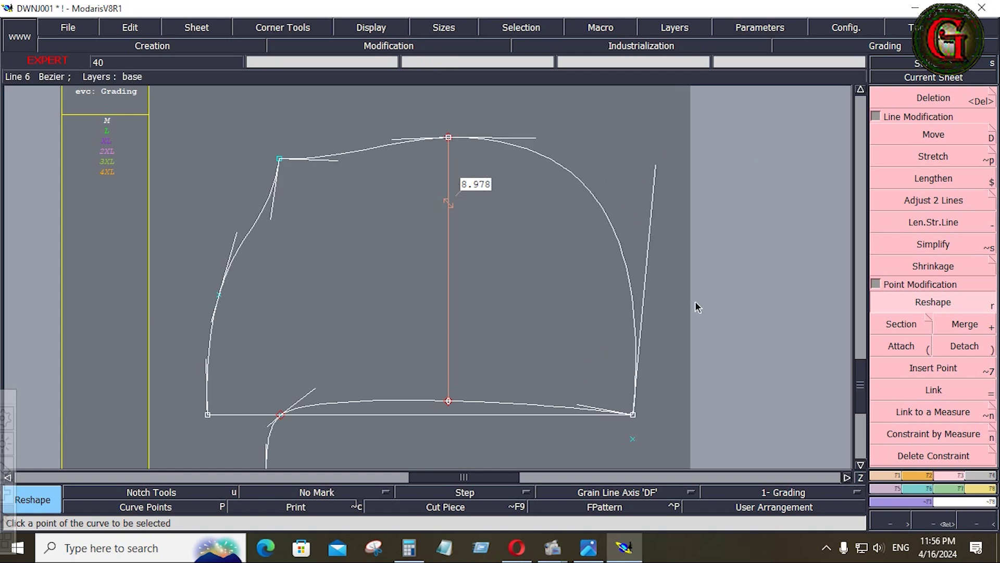
Extend the hood's left edge down to the lower construction line with a Bezier line and delete both horizontal construction lines
key("Home")
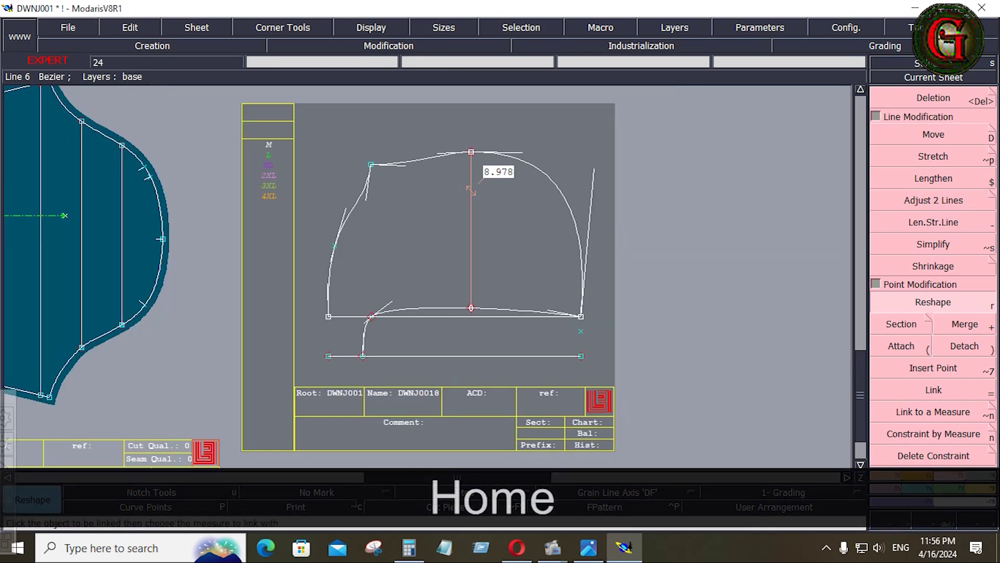
left_click(887, 475)
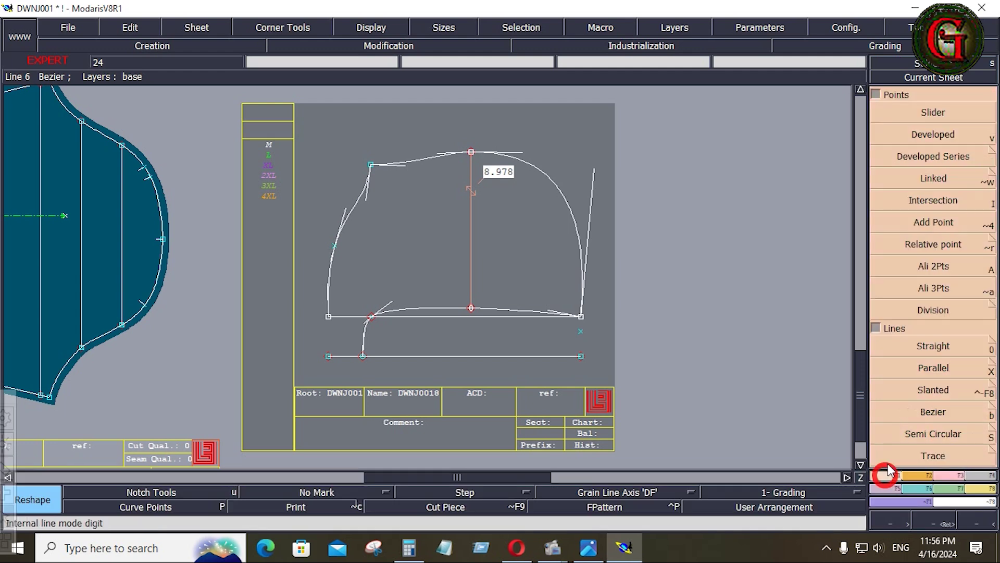
left_click(933, 412)
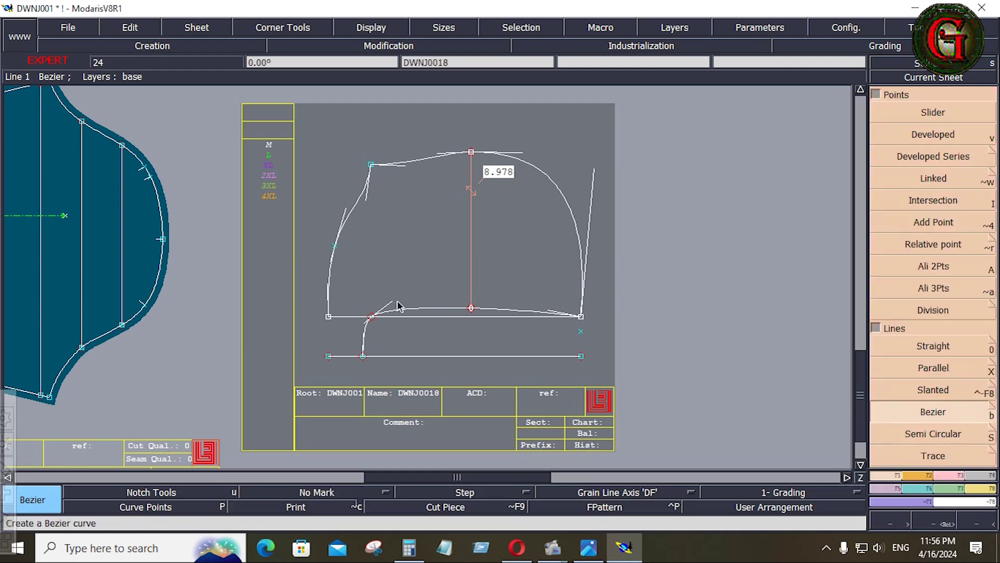
left_click(328, 316)
left_click(329, 356)
key("Delete")
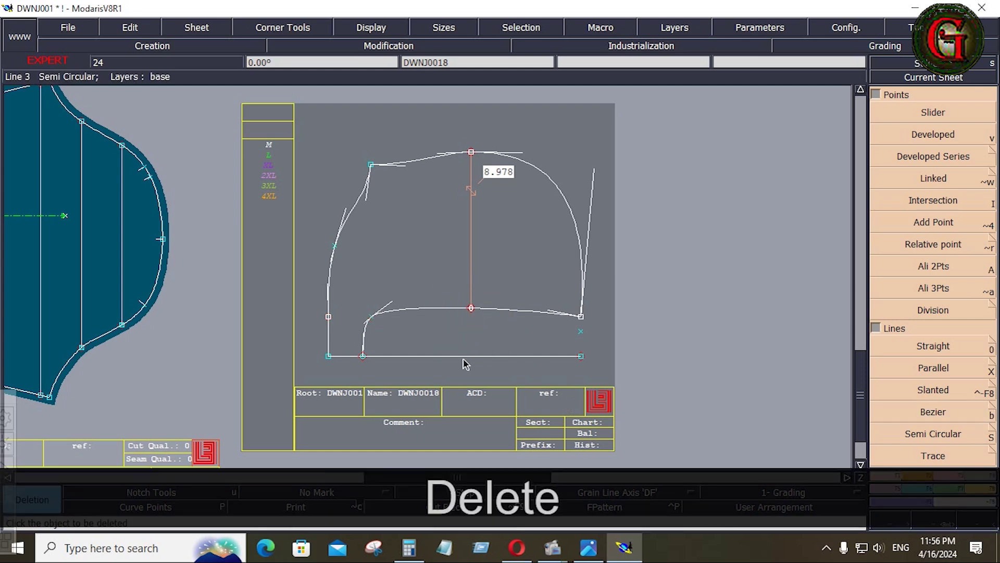
left_click(463, 356)
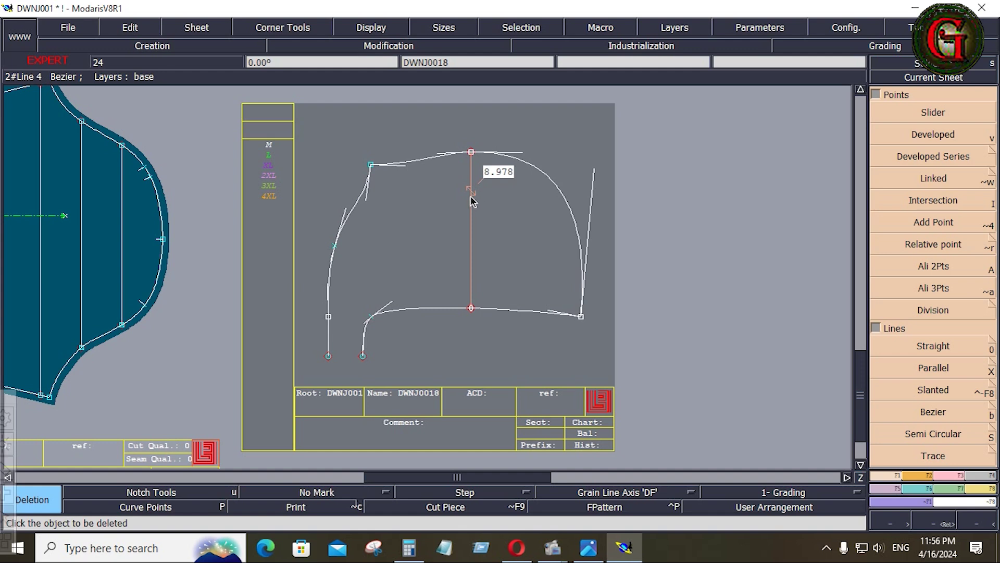
Close the hood's lower-left opening with a short Bezier line, and hide the measures and curve handles
left_click(367, 29)
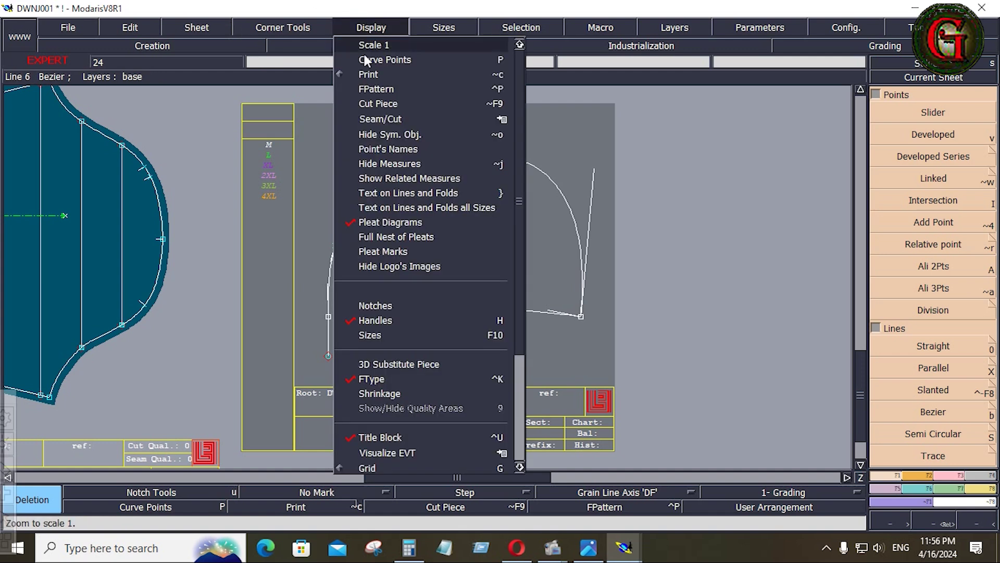
left_click(376, 163)
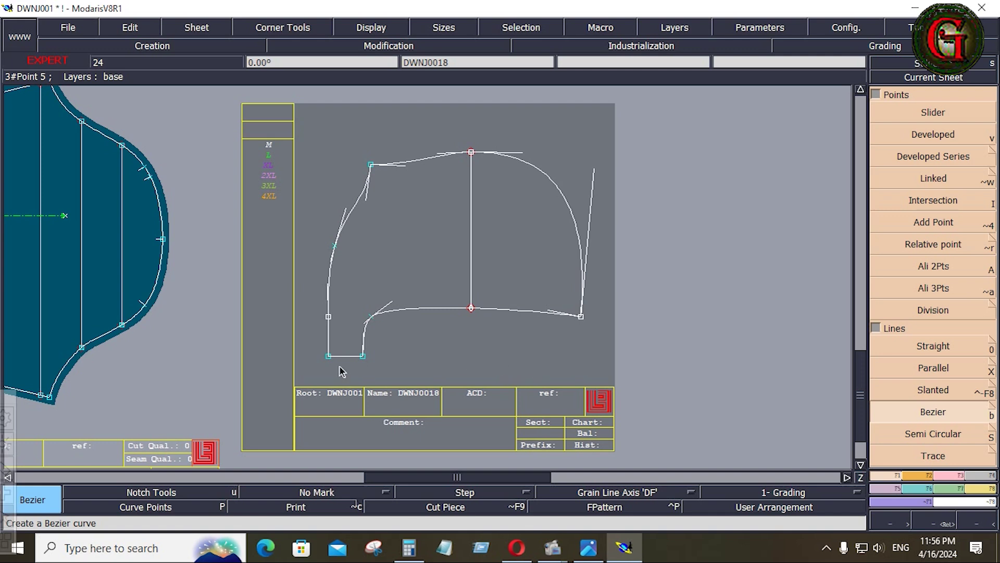
left_click(368, 32)
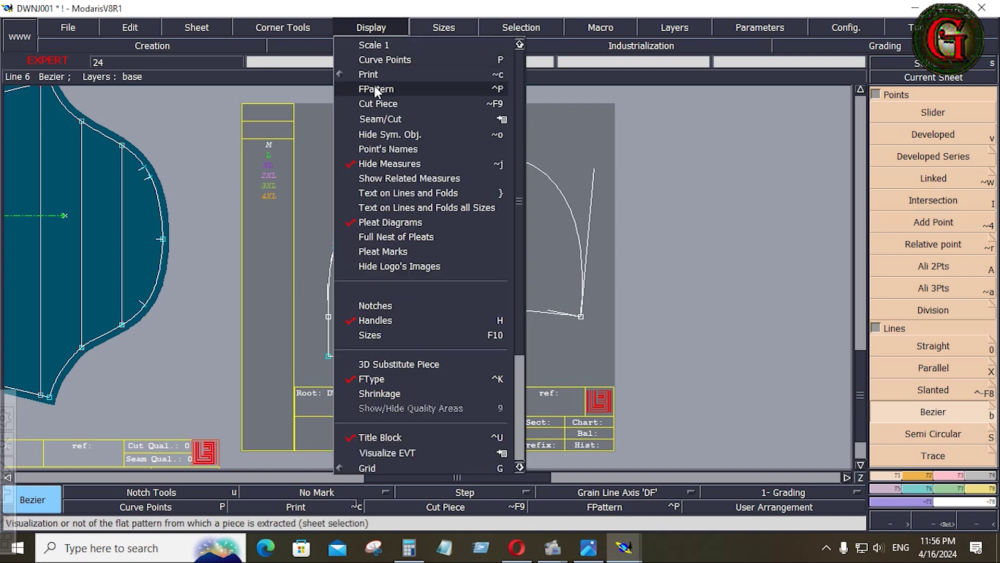
left_click(386, 320)
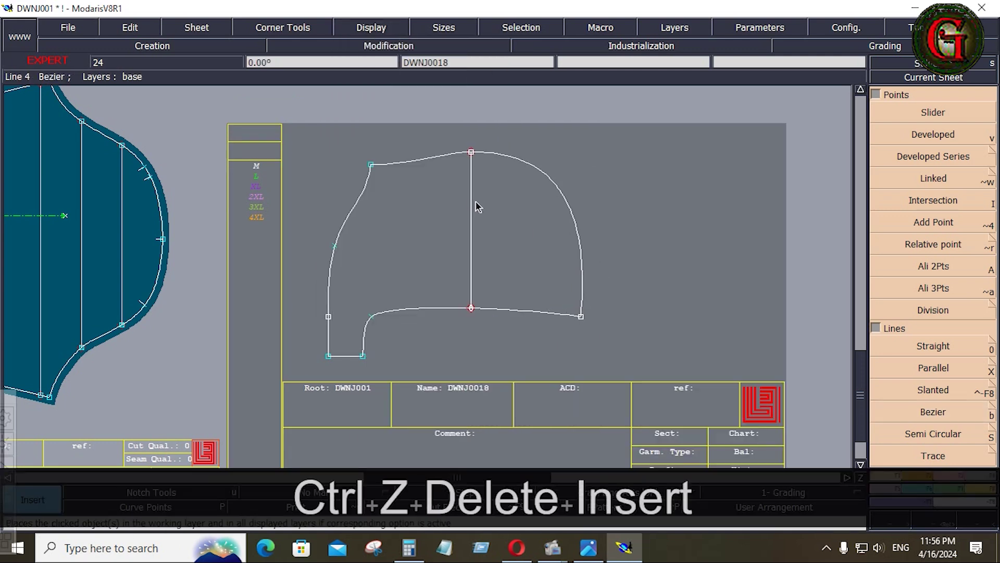
Delete the vertical guide line and its base point on the long lower arc
left_click(473, 207)
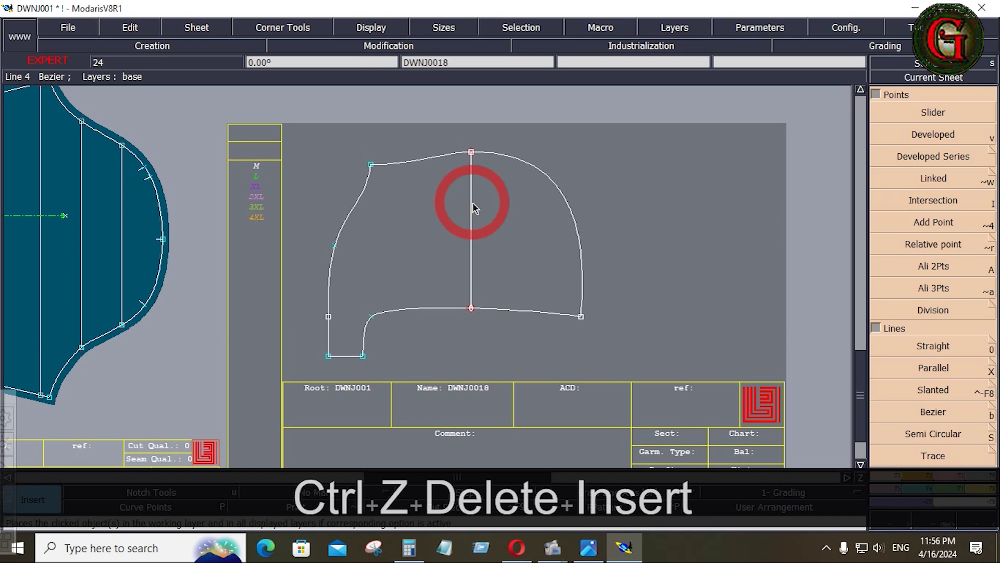
left_click(469, 225)
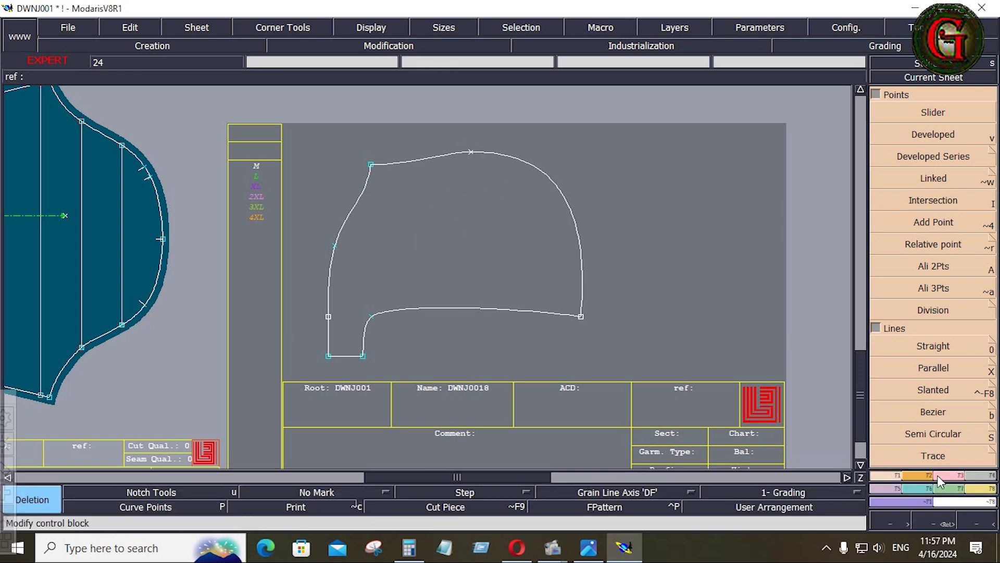
key("Delete")
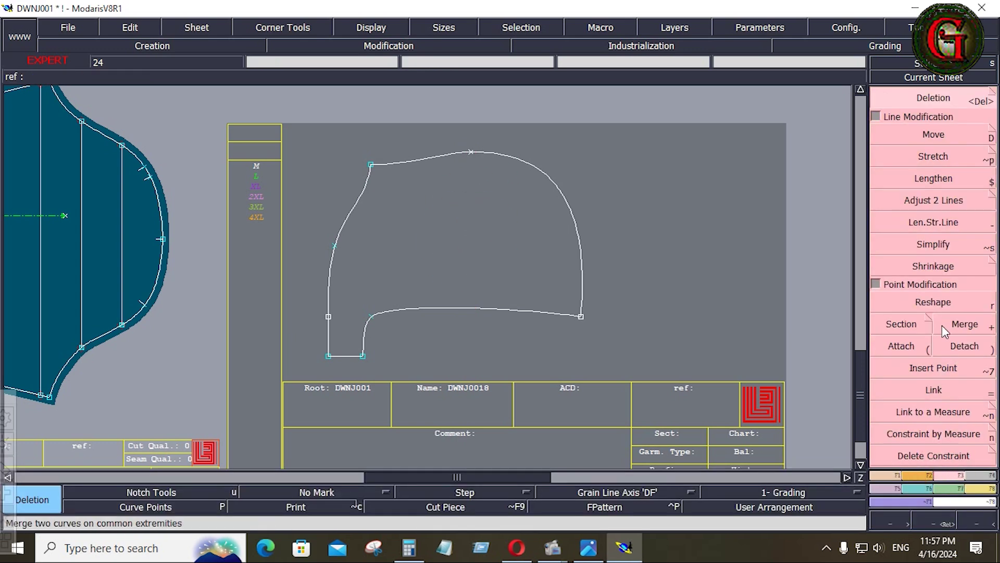
Place a notch at the crown's top point where the two upper curves meet
left_click(940, 369)
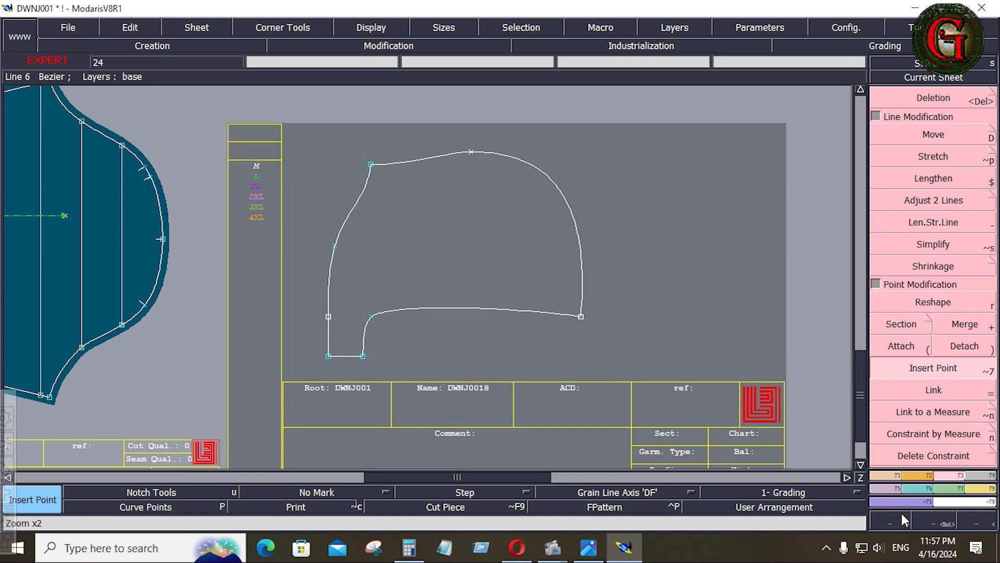
left_click(913, 475)
left_click(929, 119)
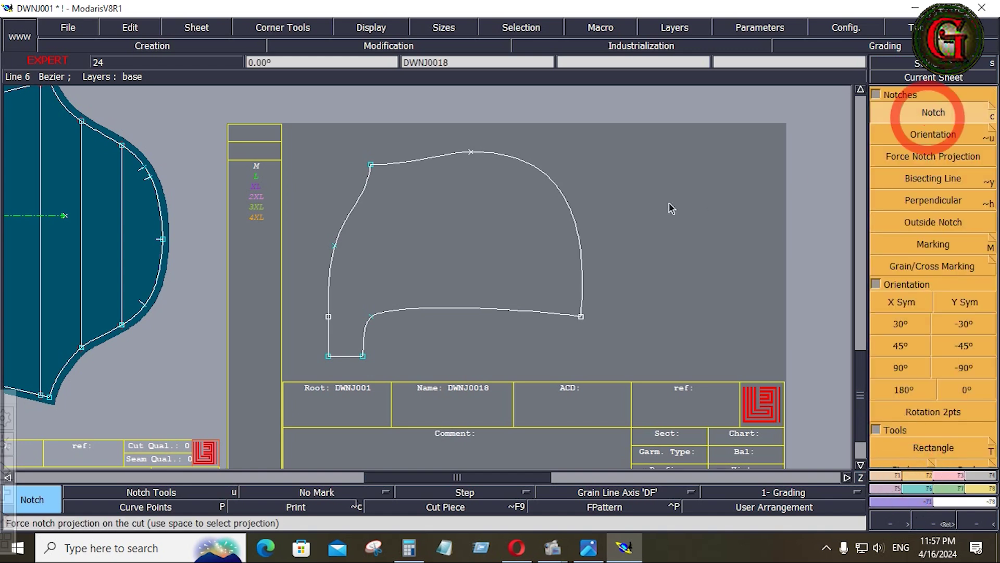
left_click(471, 155)
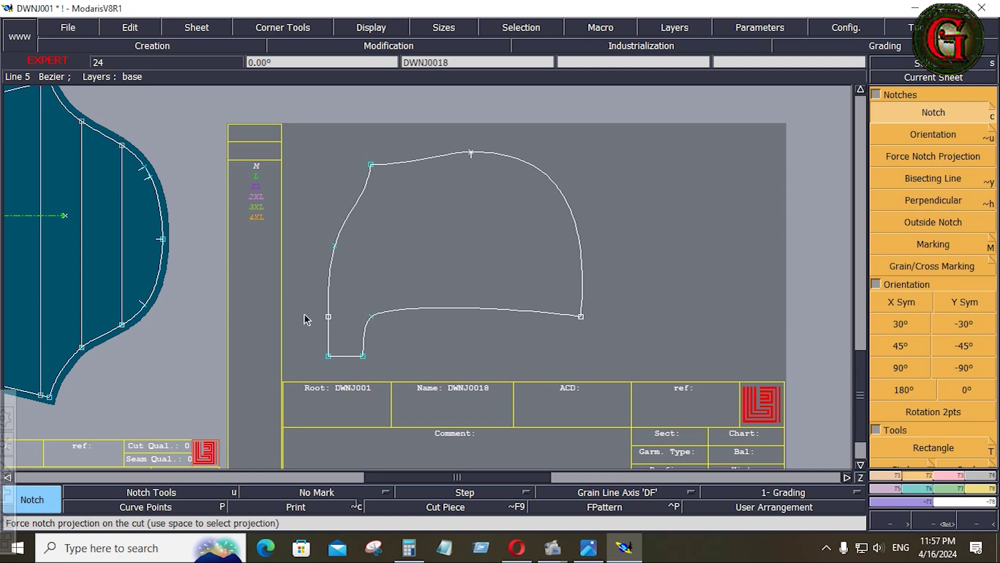
Place a notch at the lower point on the hood's left edge, and check the hood in the DOWN JACKET TECHPACK.png image
left_click(329, 316)
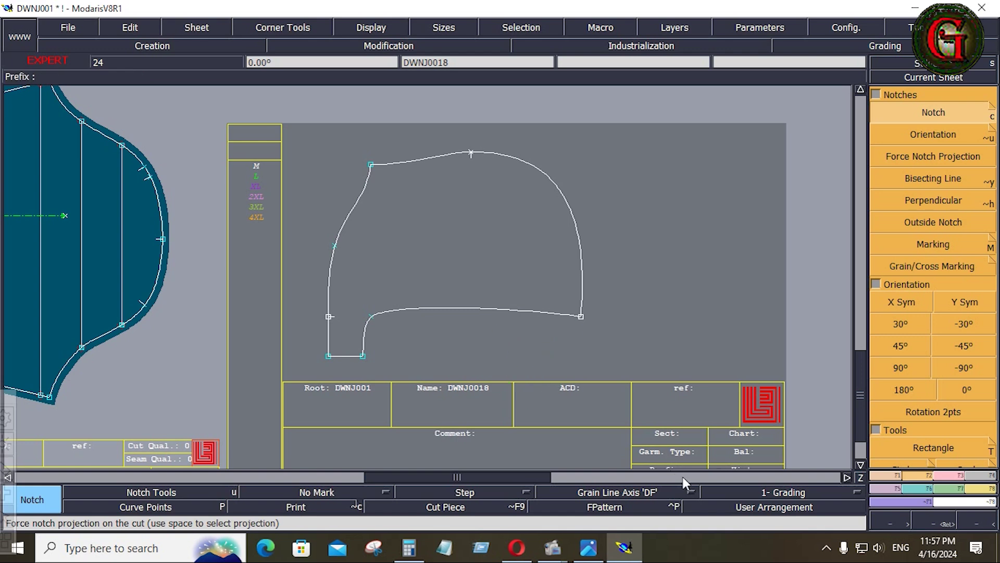
left_click(588, 549)
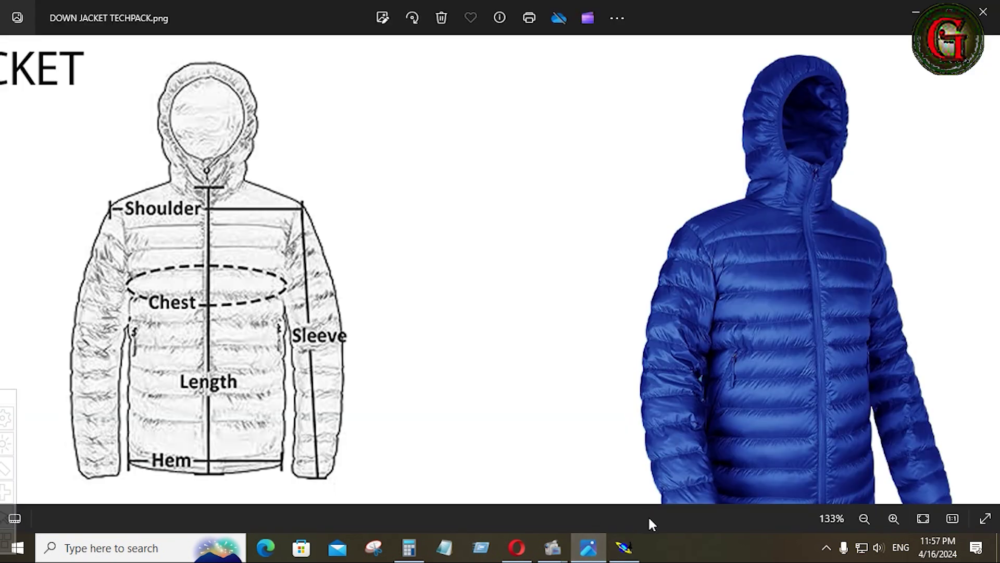
left_click(628, 547)
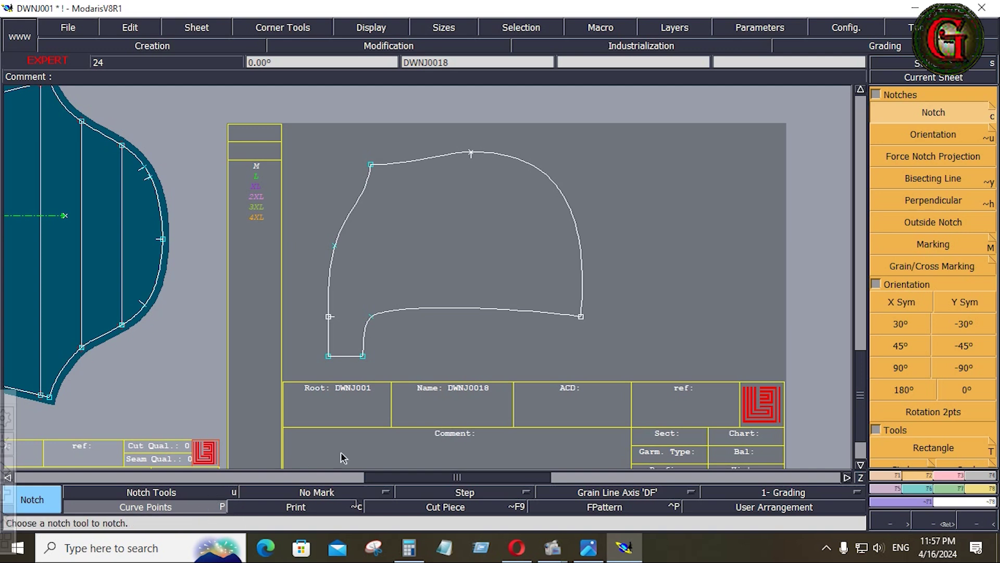
Display the curve handles and reshape the hood's back curve slightly outward using its lower-end and crown handles
left_click(368, 27)
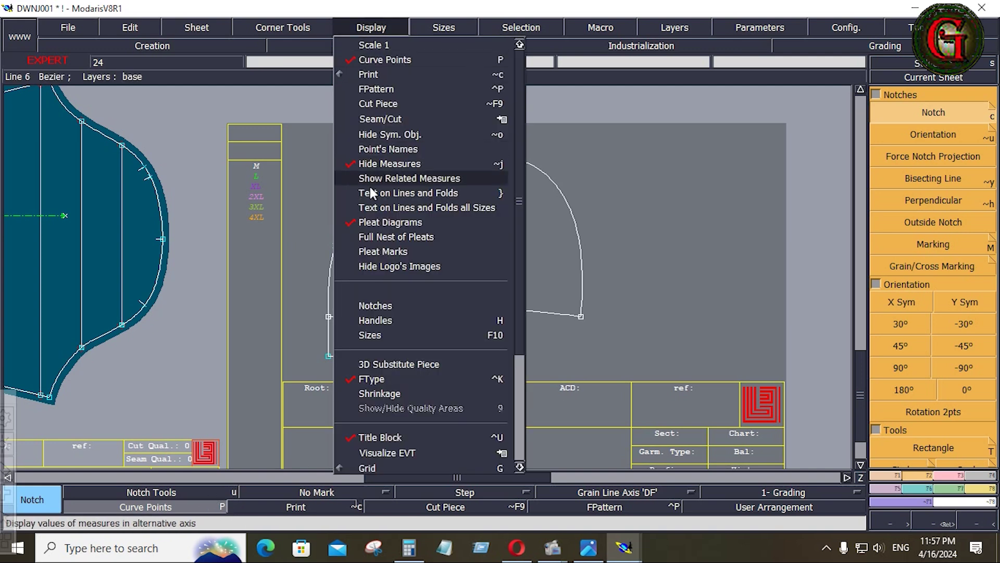
left_click(396, 318)
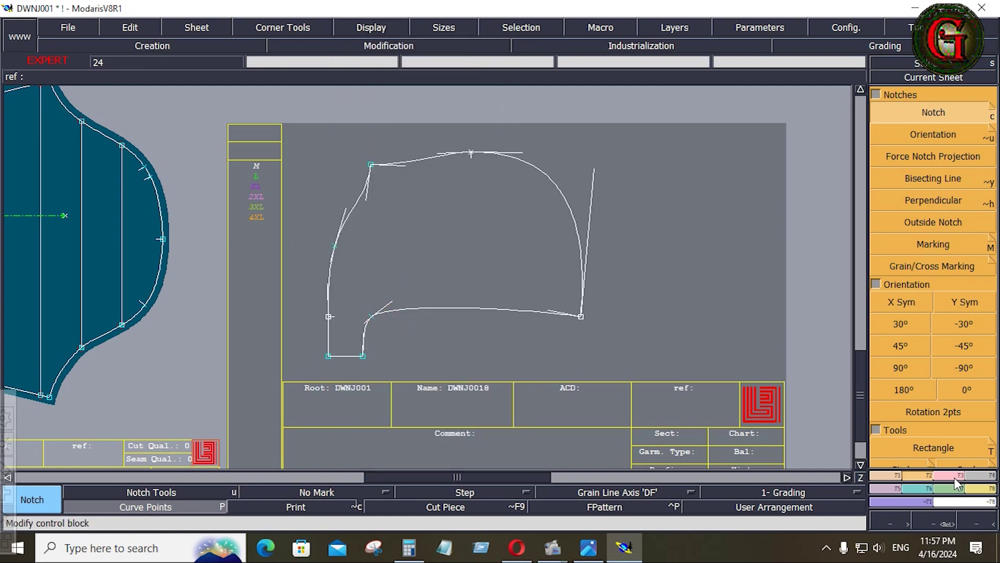
left_click(954, 477)
left_click(941, 305)
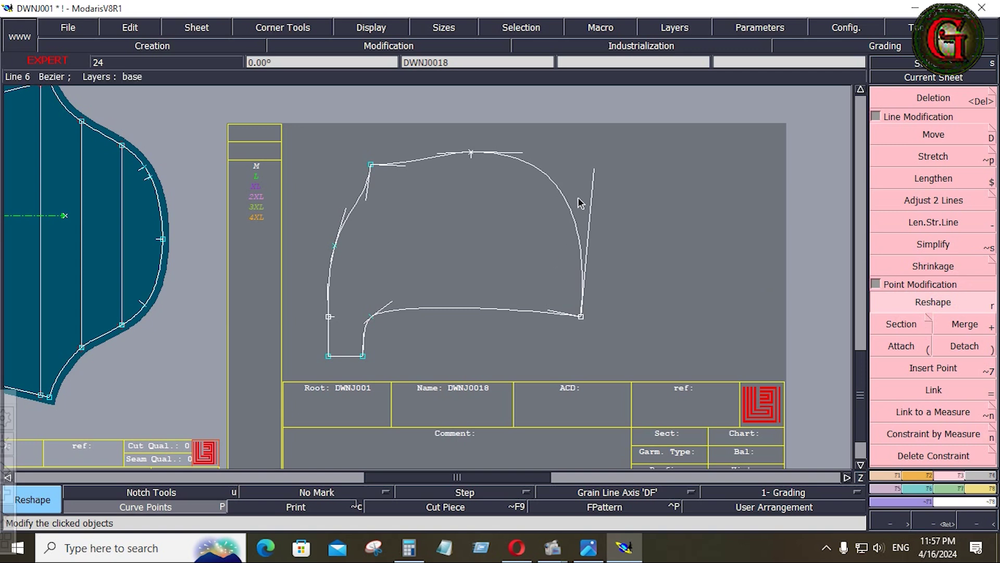
left_click(594, 170)
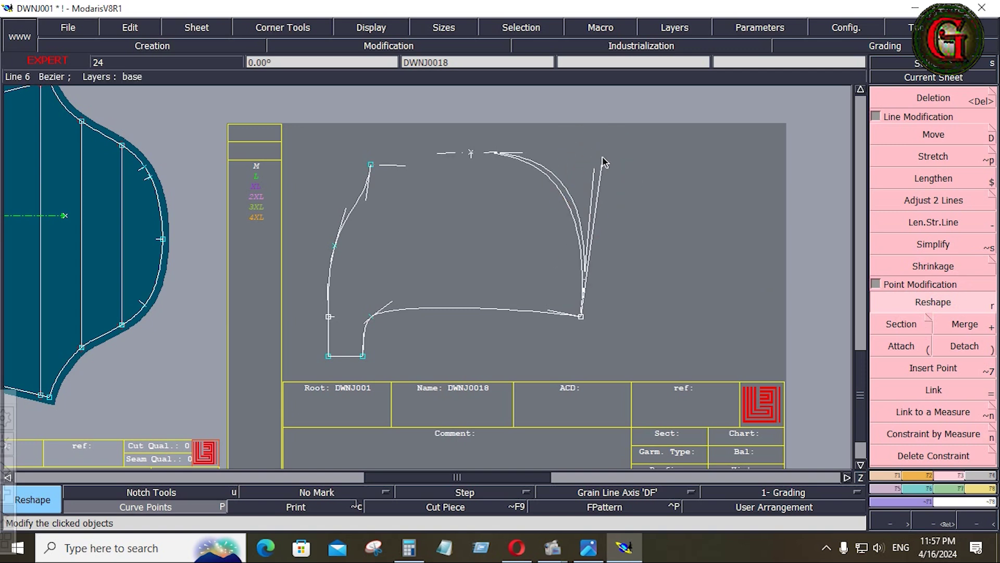
left_click(608, 162)
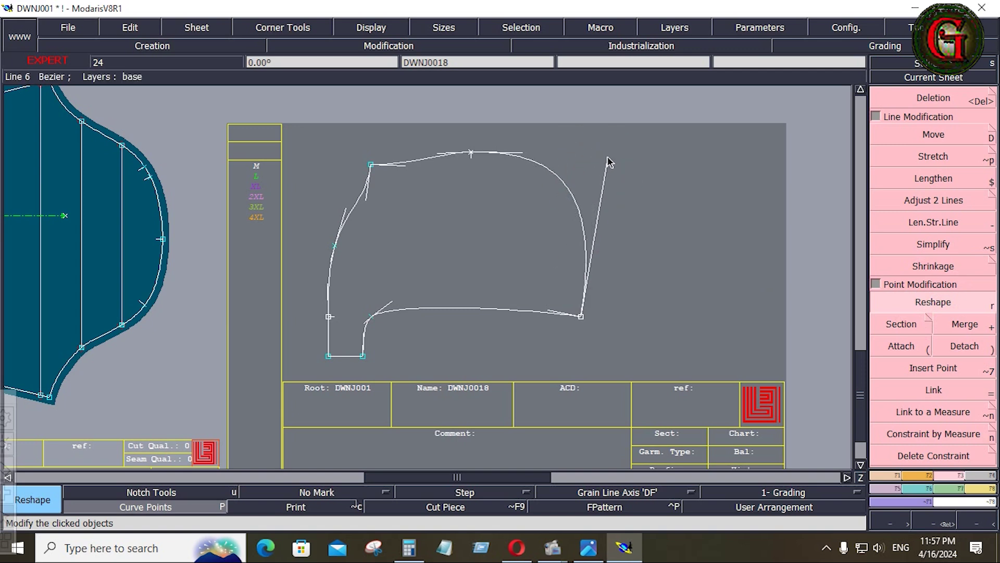
left_click(516, 154)
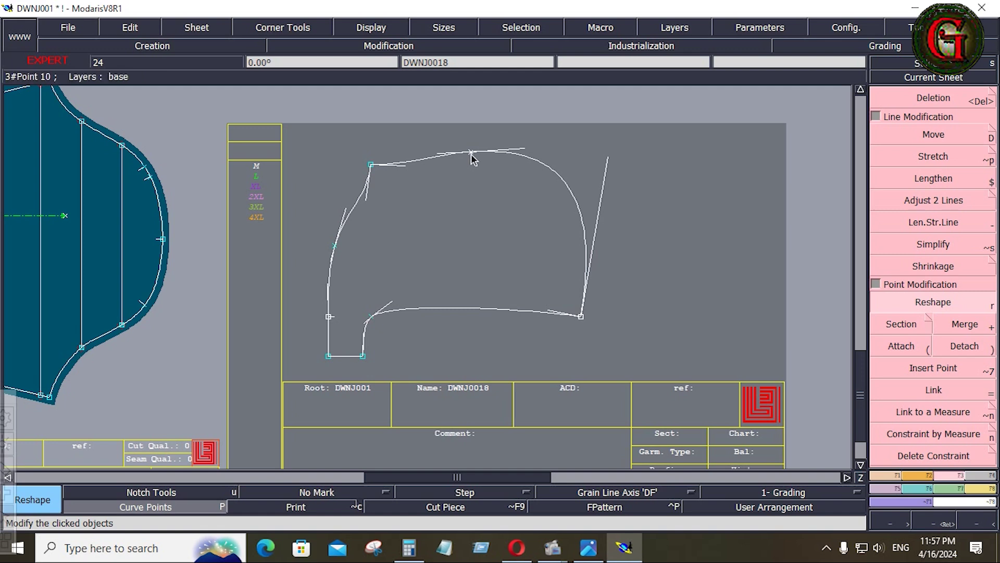
Reshape the crown by moving its notched top point straight up, with dx 0 and dy 0.5 inch
left_click(962, 307)
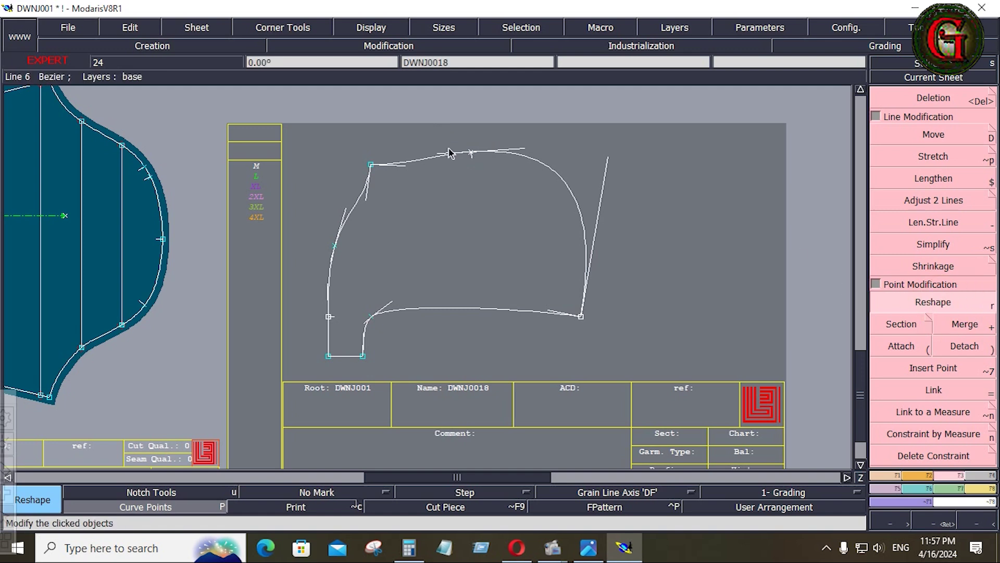
left_click(470, 152)
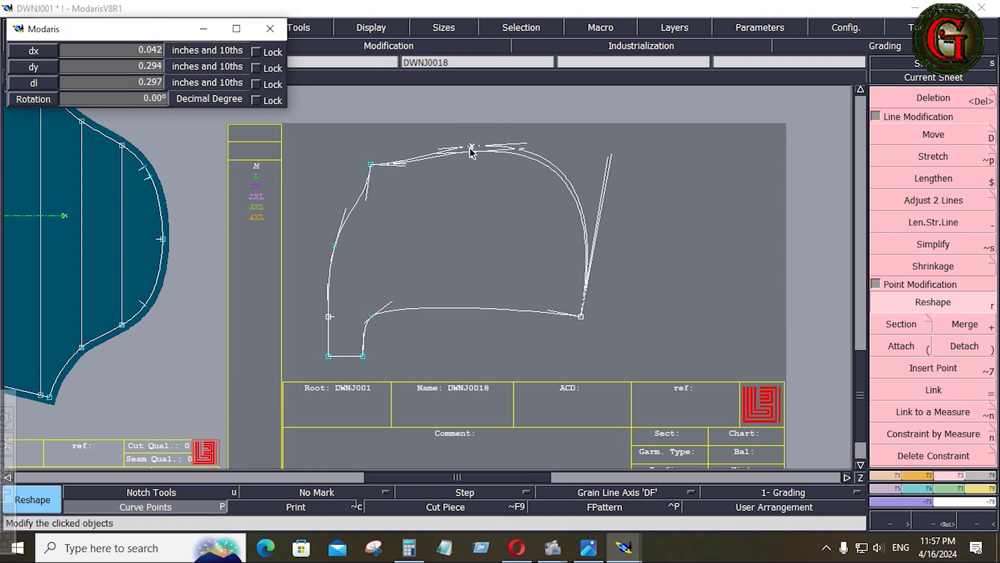
key("Down")
key("Down")
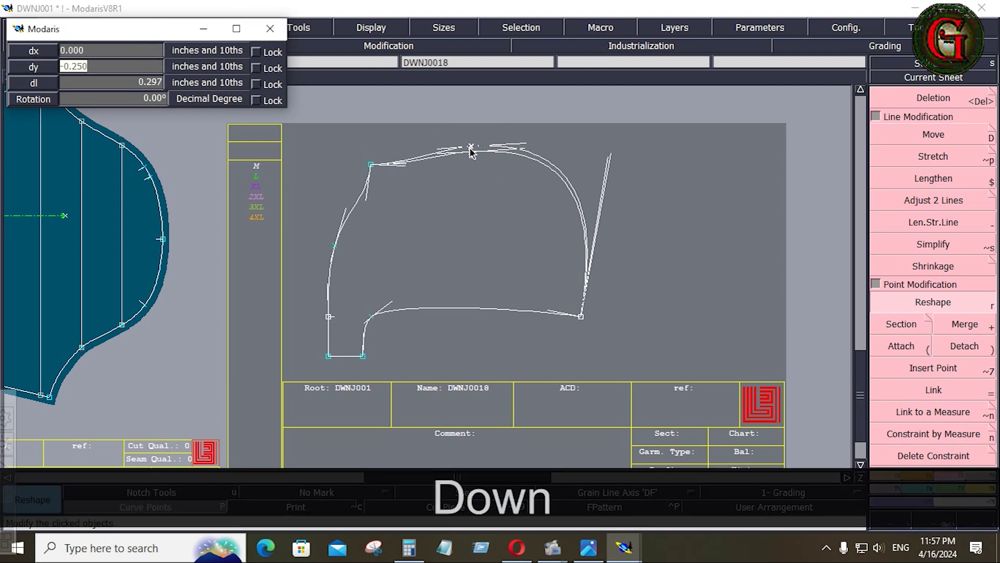
type(".5")
key("Down")
type("0")
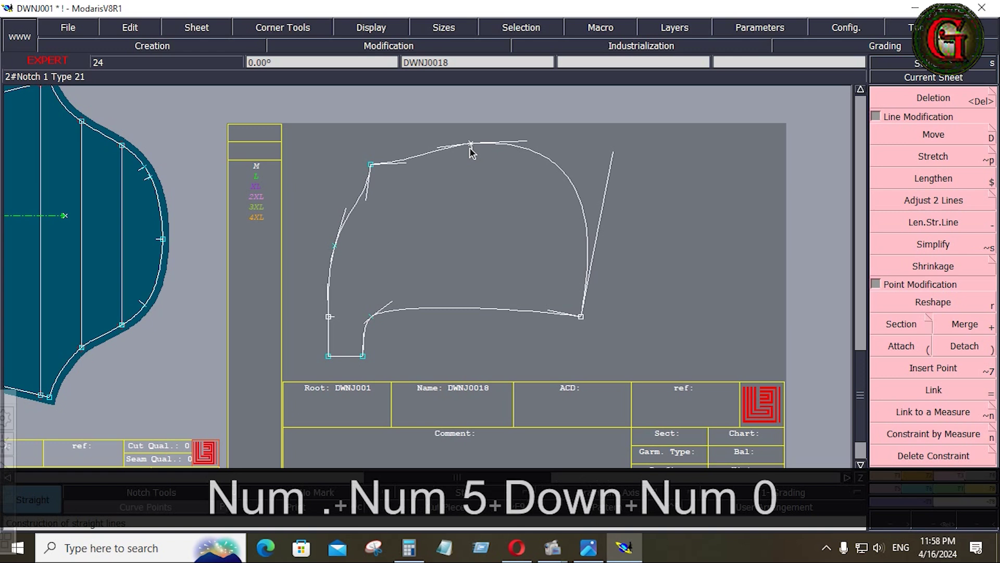
key("Down")
left_click(751, 293)
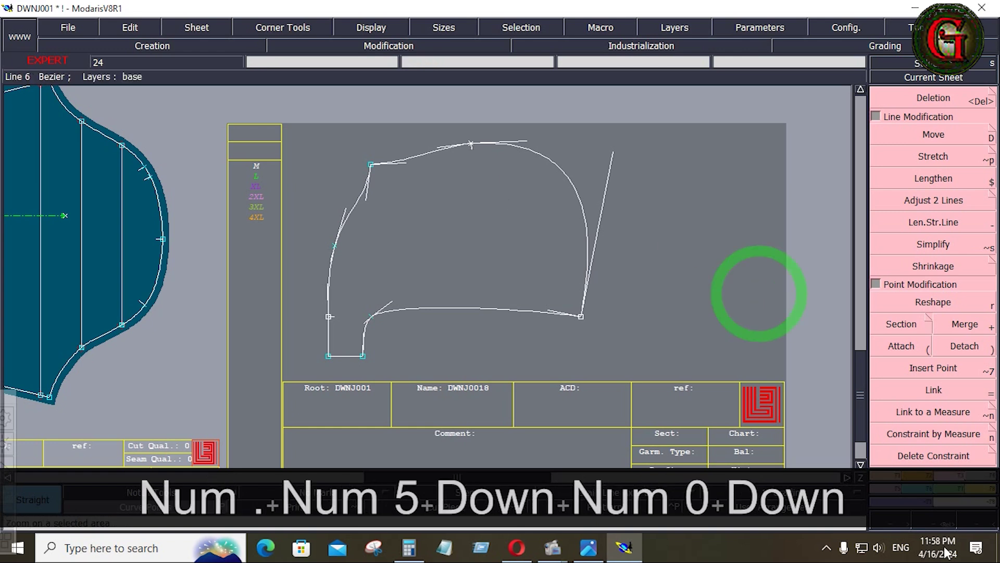
Measure the hood's height from the crown notch down to the lower arc, and undo the dynamic length measure
left_click(973, 500)
left_click(982, 214)
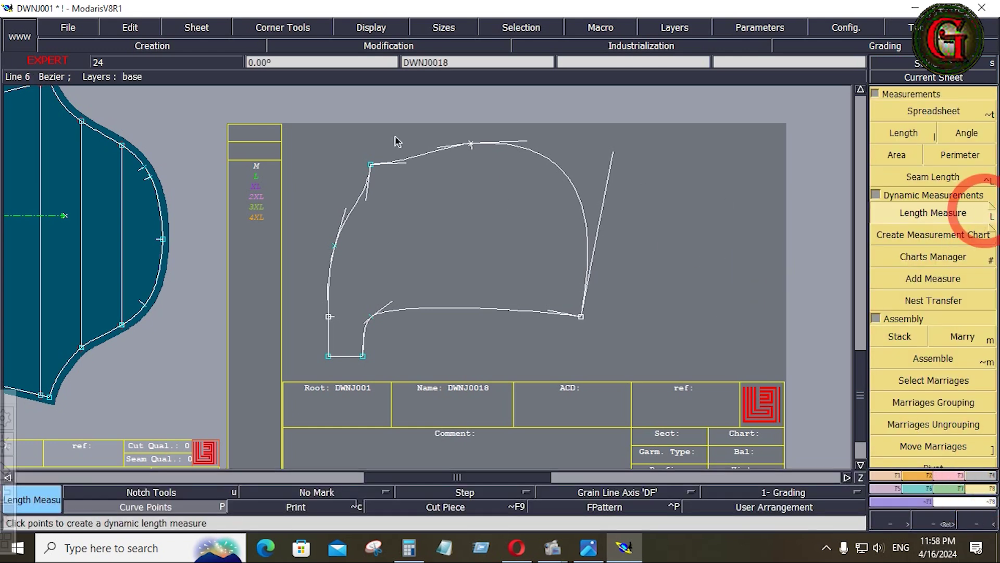
left_click(470, 144)
key("space")
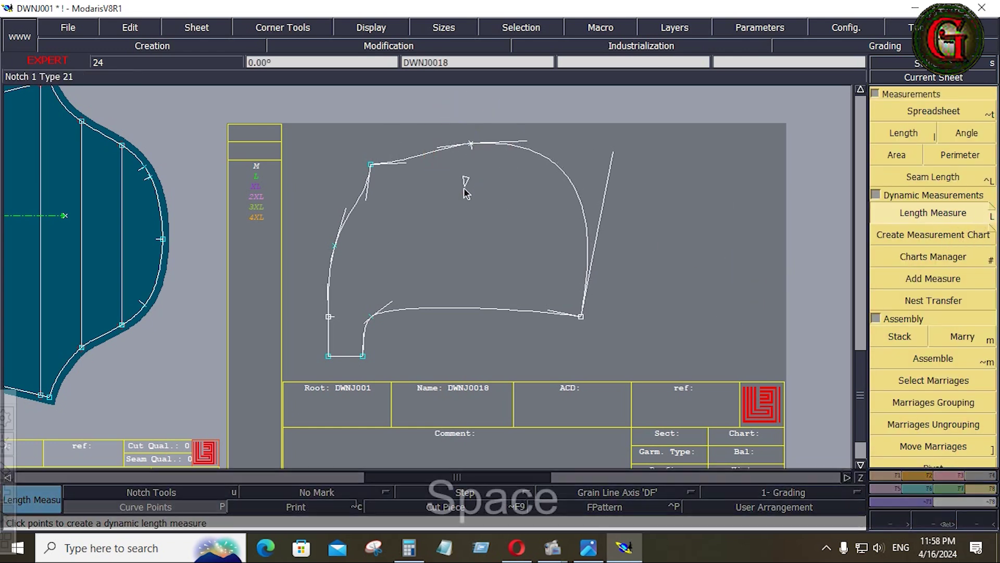
key("ctrl")
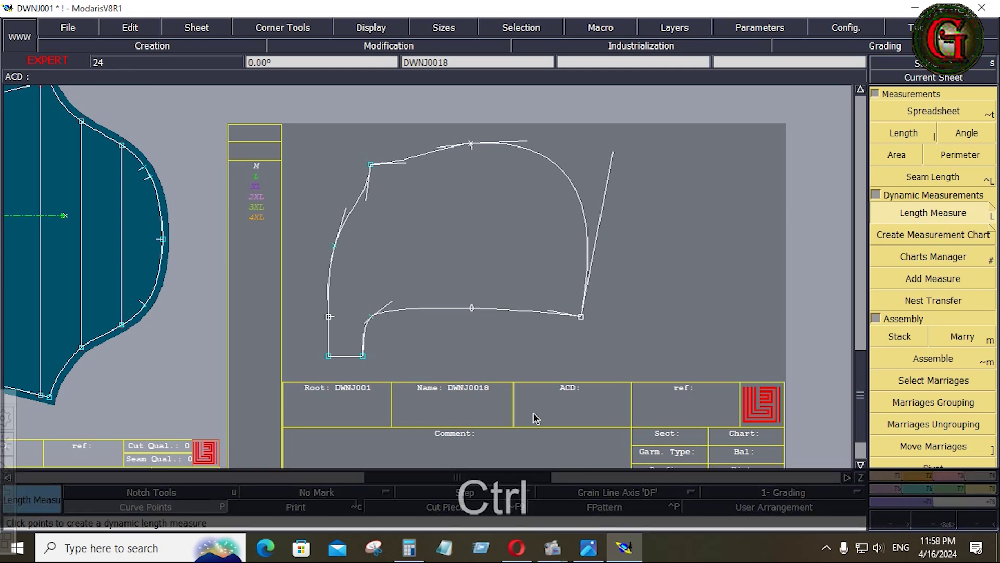
left_click(472, 308)
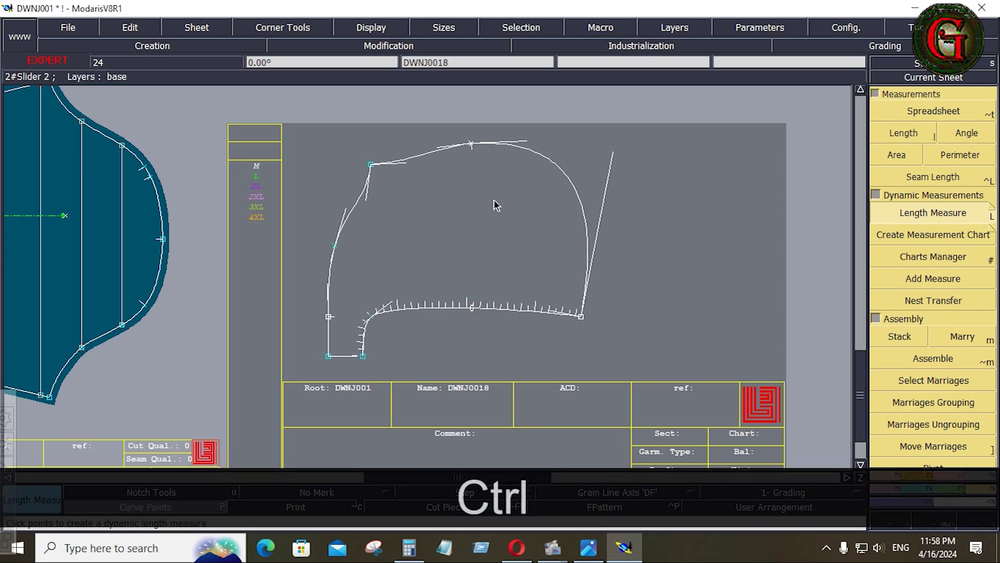
key("space")
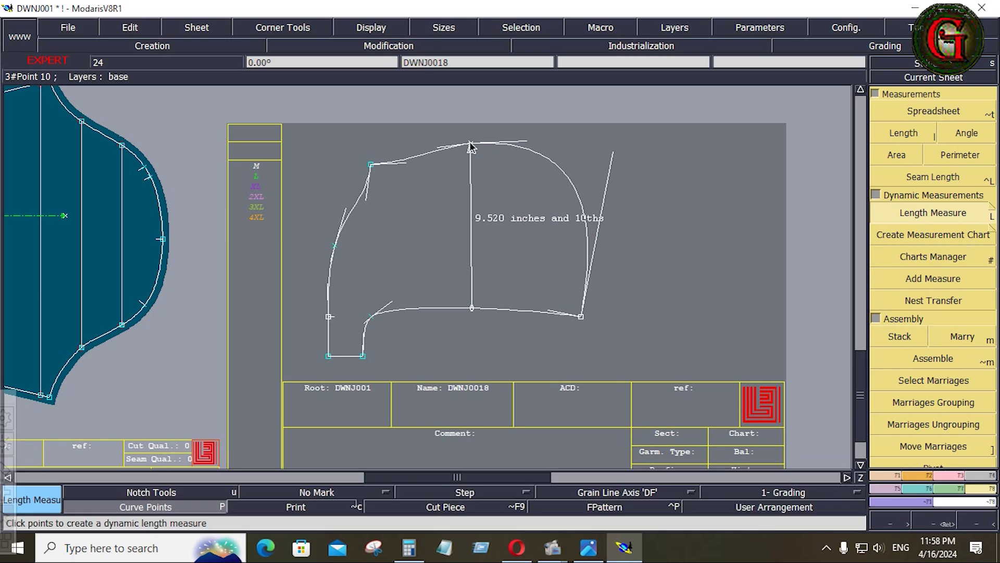
left_click(470, 145)
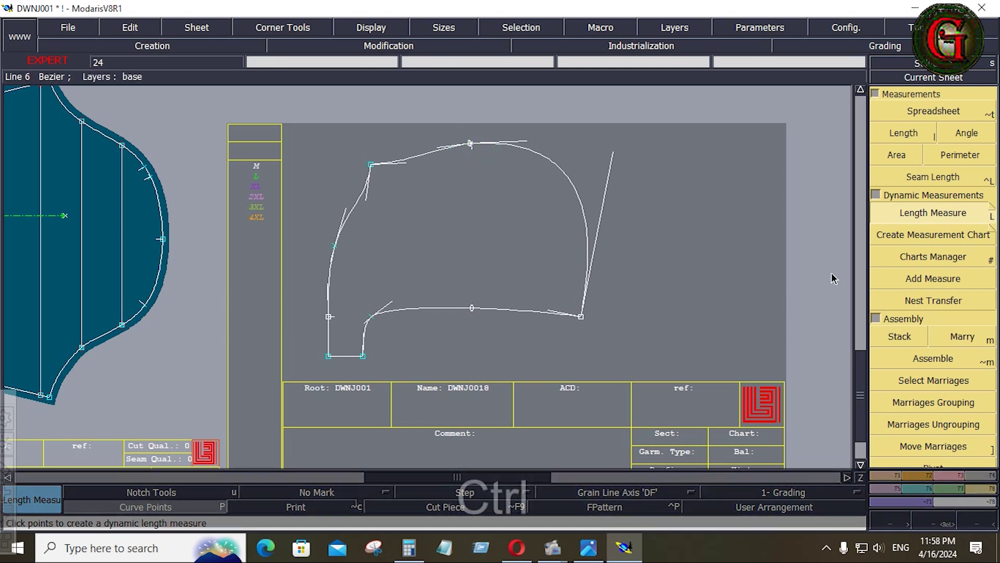
key("ctrl+z")
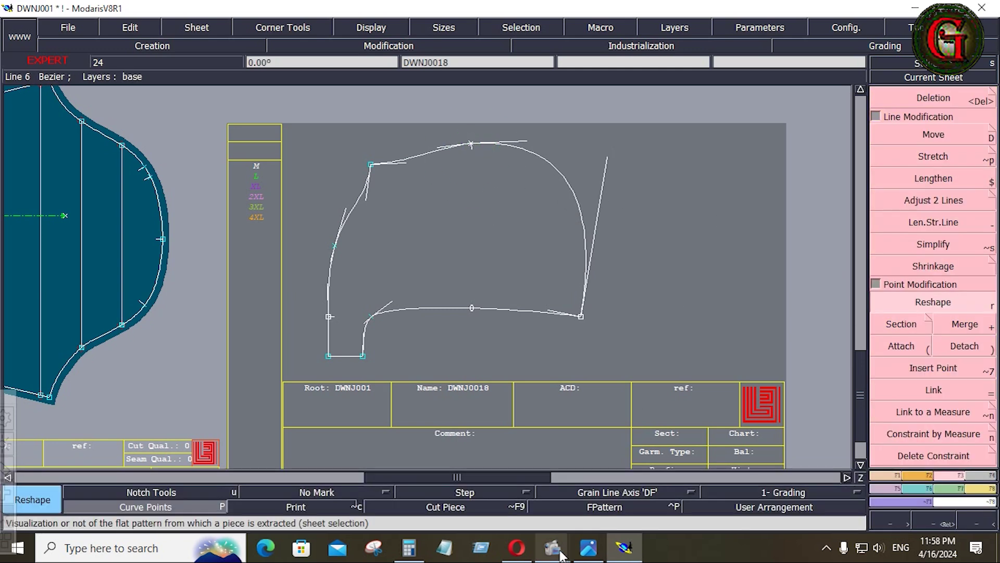
Check the tech pack image, pin the hood's end points and move the front extension's lower inner corner with ShiftX 0.188 inch
left_click(589, 547)
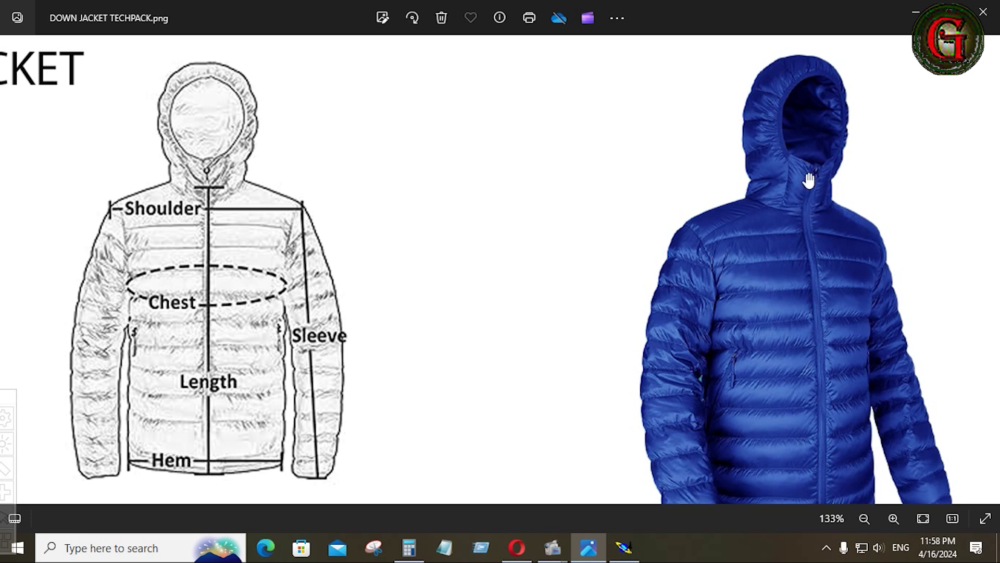
left_click(625, 548)
key("shift+f")
key("shift+f")
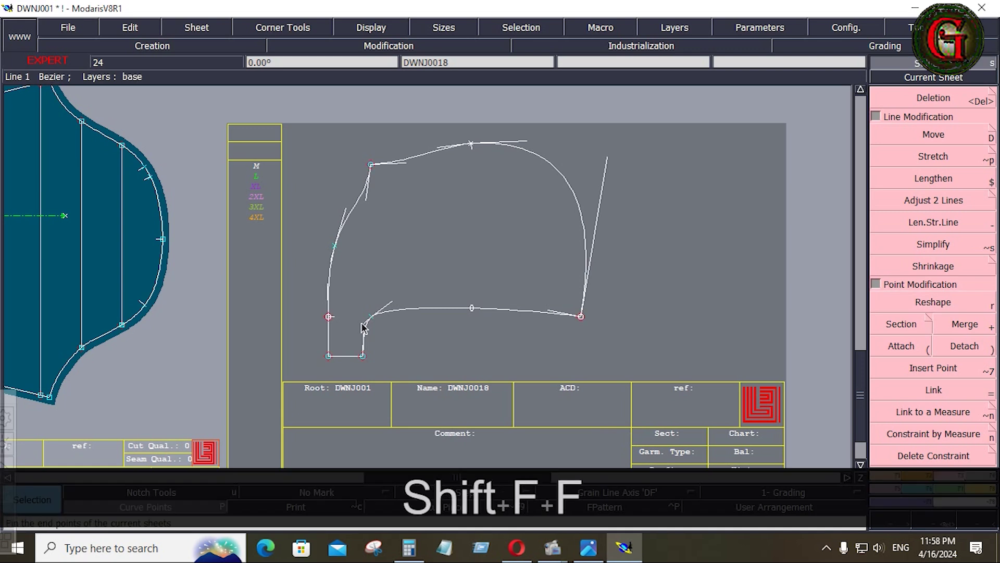
left_click_drag(352, 293, 391, 364)
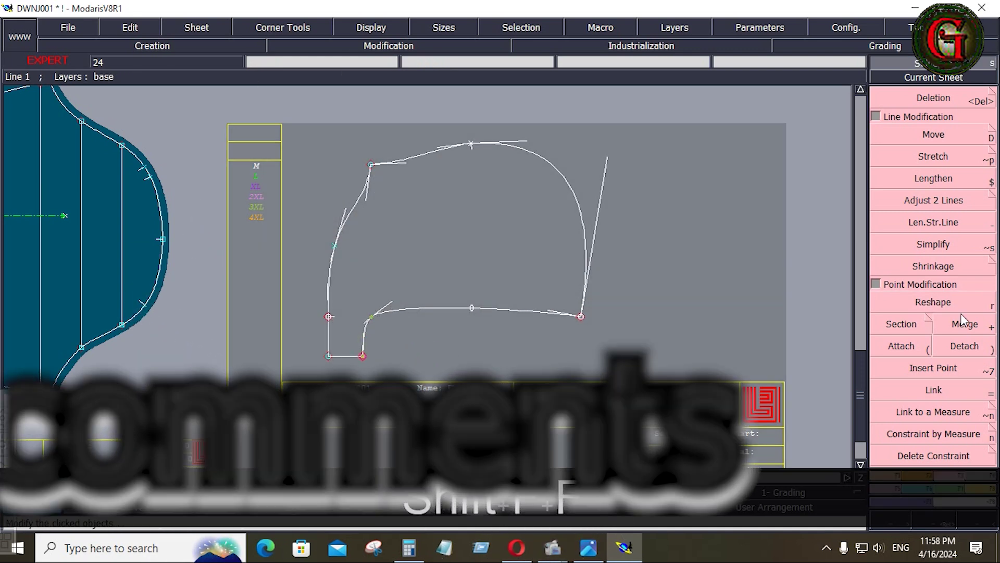
left_click(933, 135)
left_click(371, 355)
key("Down")
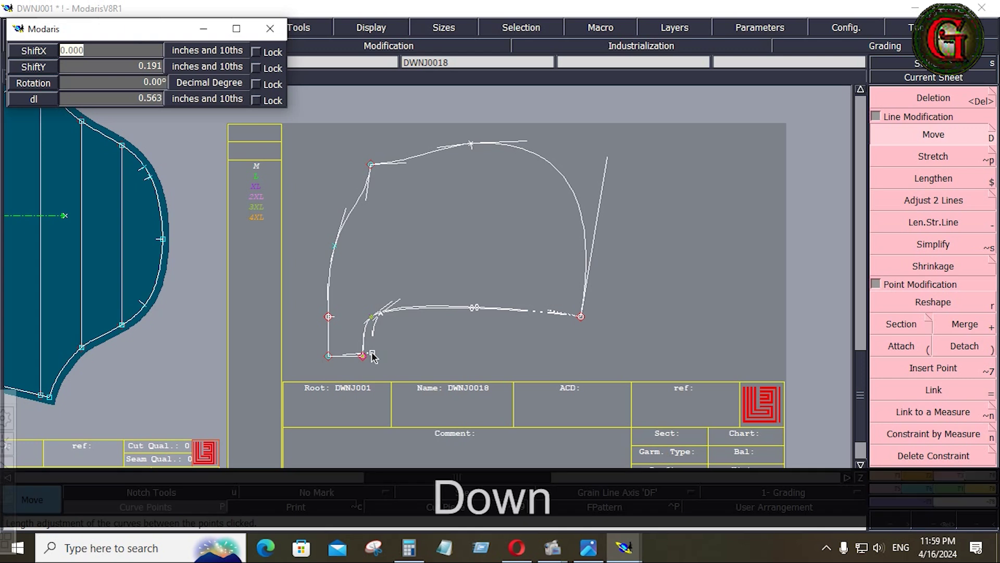
type(".1")
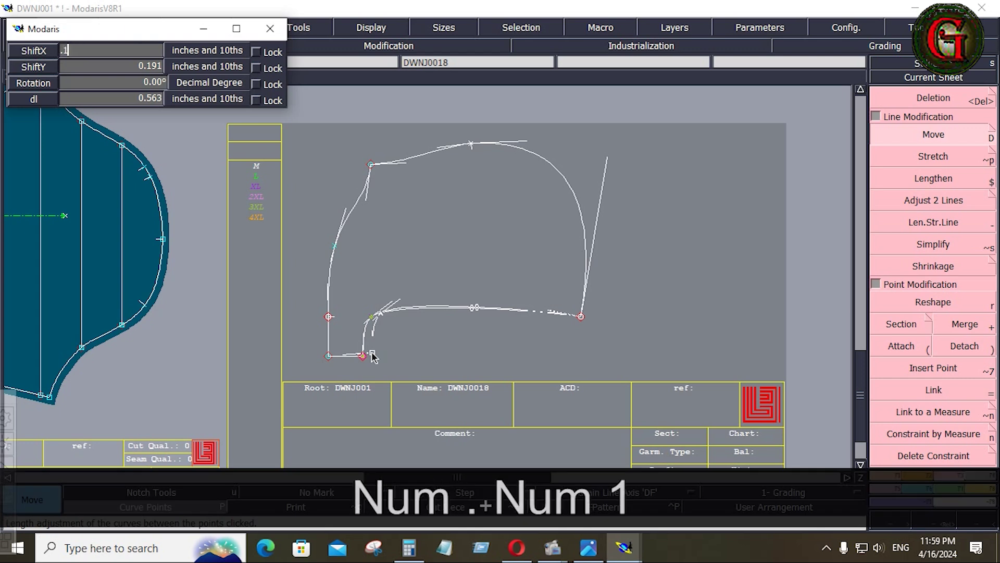
type("88")
key("Return")
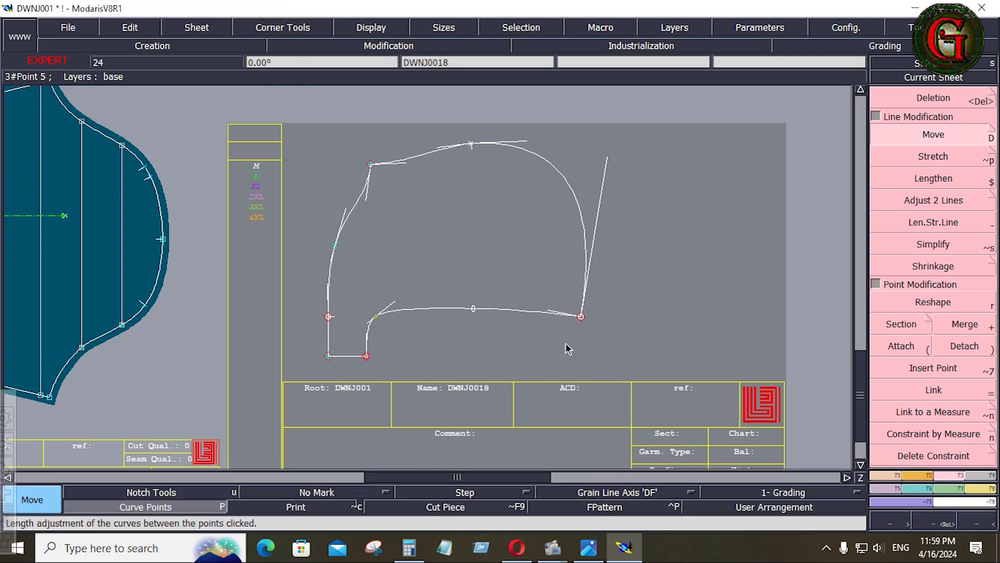
left_click(979, 473)
left_click(979, 216)
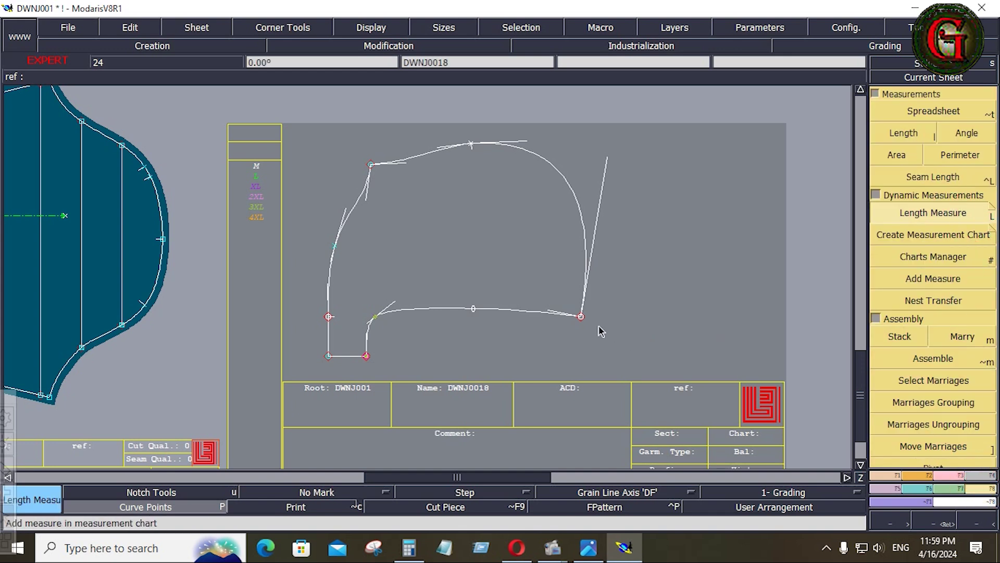
left_click(558, 314)
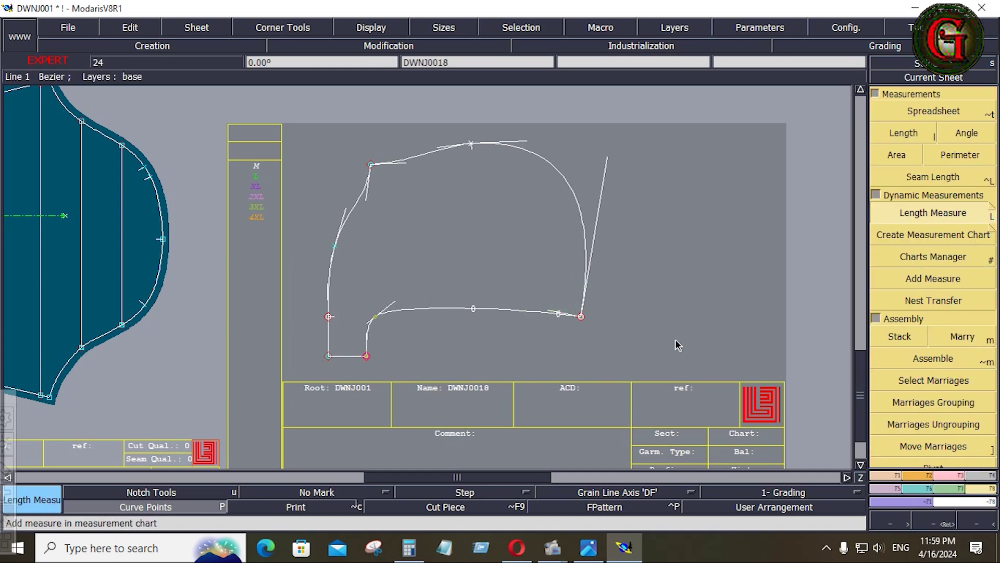
key("ctrl+z")
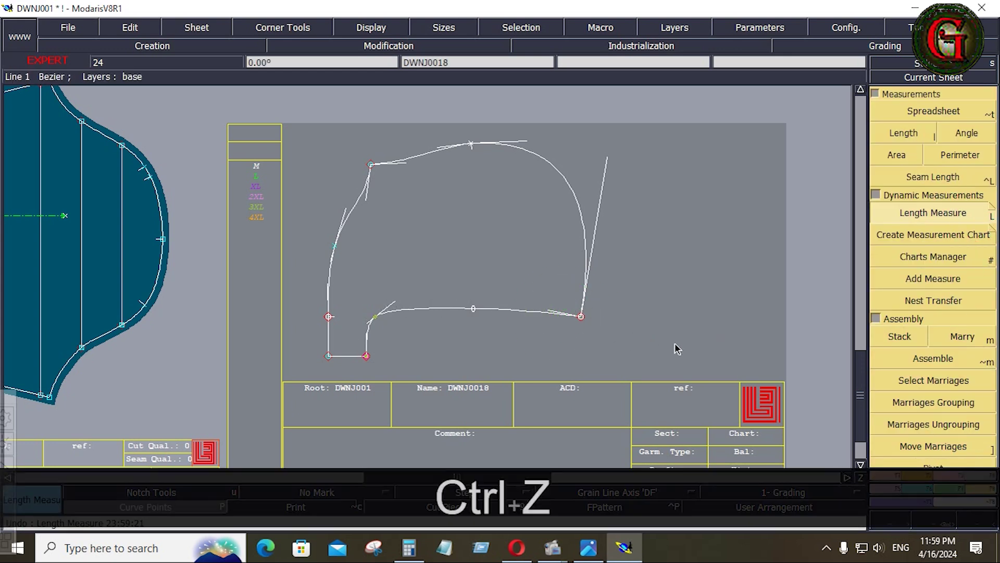
Start a Bezier curve from the notched point on the hood's left edge
left_click(882, 472)
left_click(934, 412)
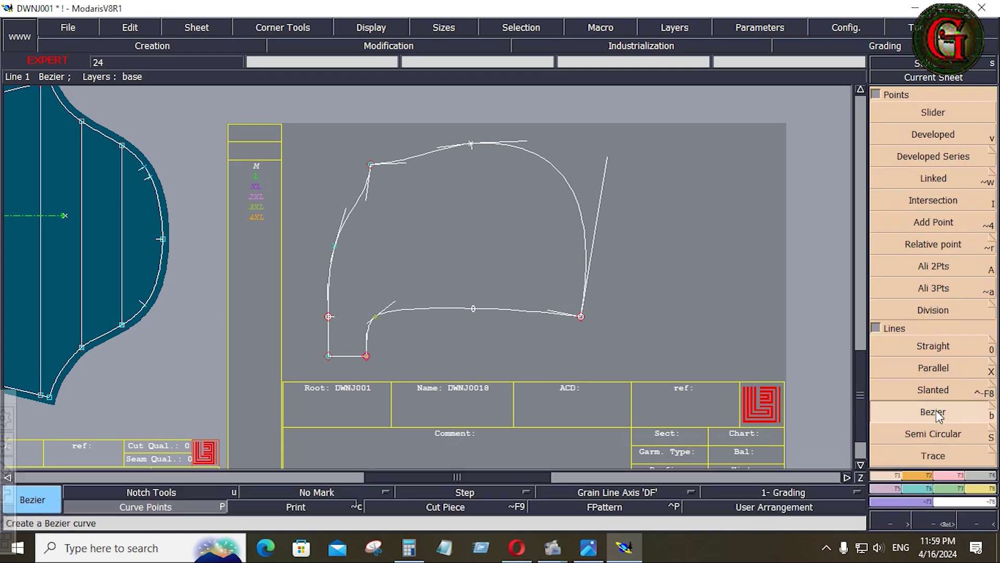
left_click(328, 316)
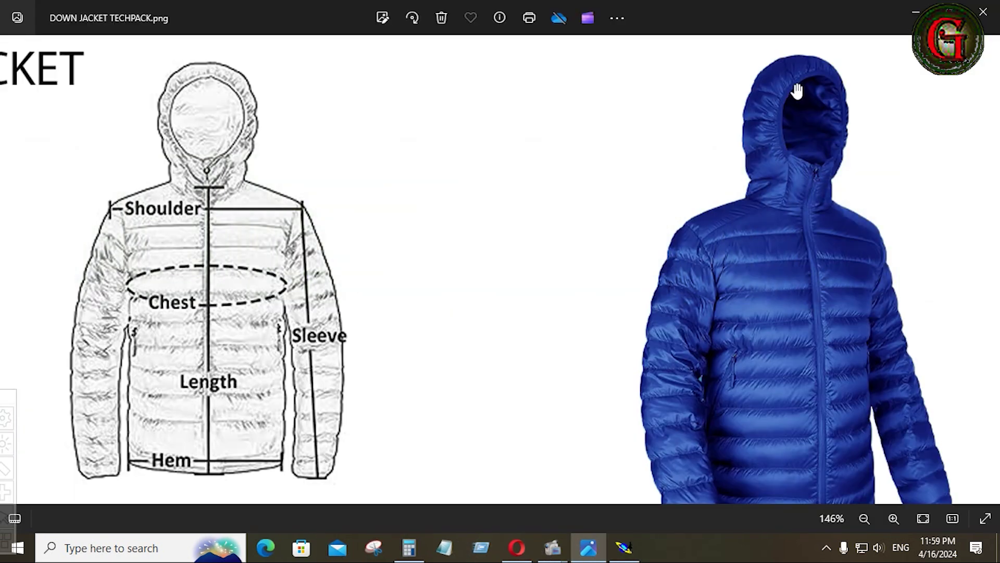
Examine an enlarged view of the hood opening and front neck on the blue jacket photo in the tech pack image
scroll(798, 90, "up", 3)
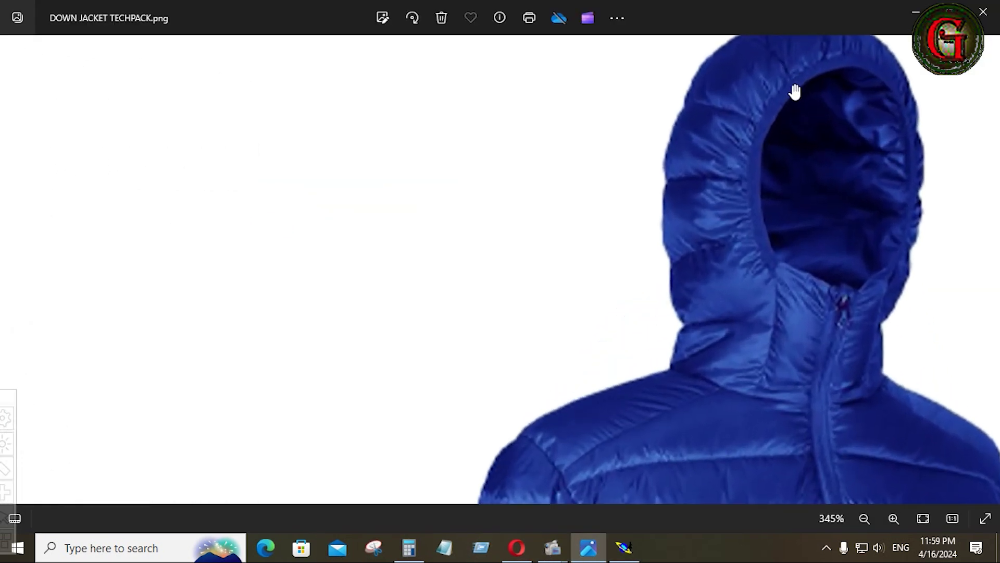
scroll(848, 145, "up", 1)
left_click_drag(847, 145, 829, 176)
scroll(829, 176, "down", 2)
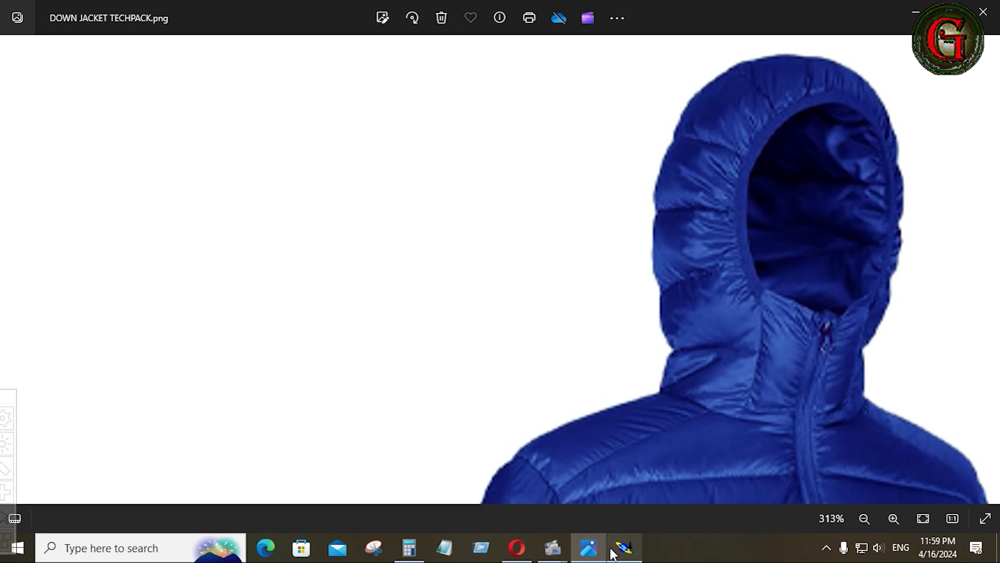
mouse_move(621, 554)
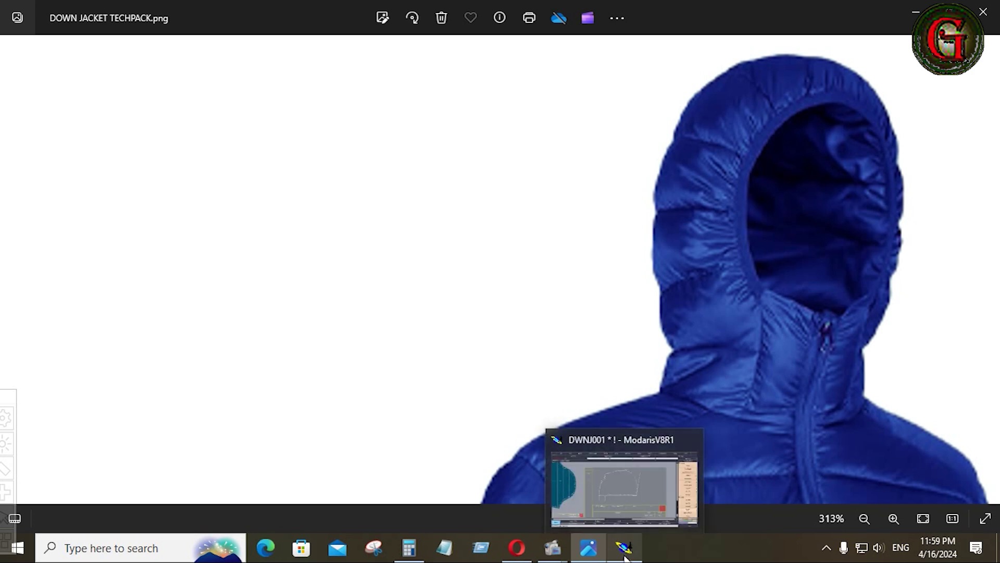
Switch to Modaris and divide the hood's horizontal base line with six evenly spaced points using Sequence Division
left_click(625, 553)
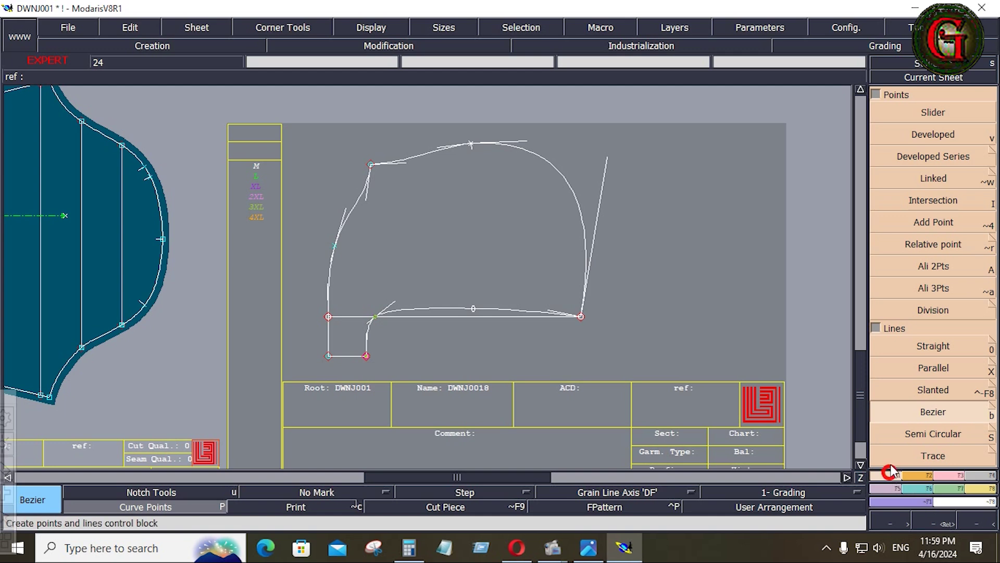
left_click(874, 95)
left_click(938, 394)
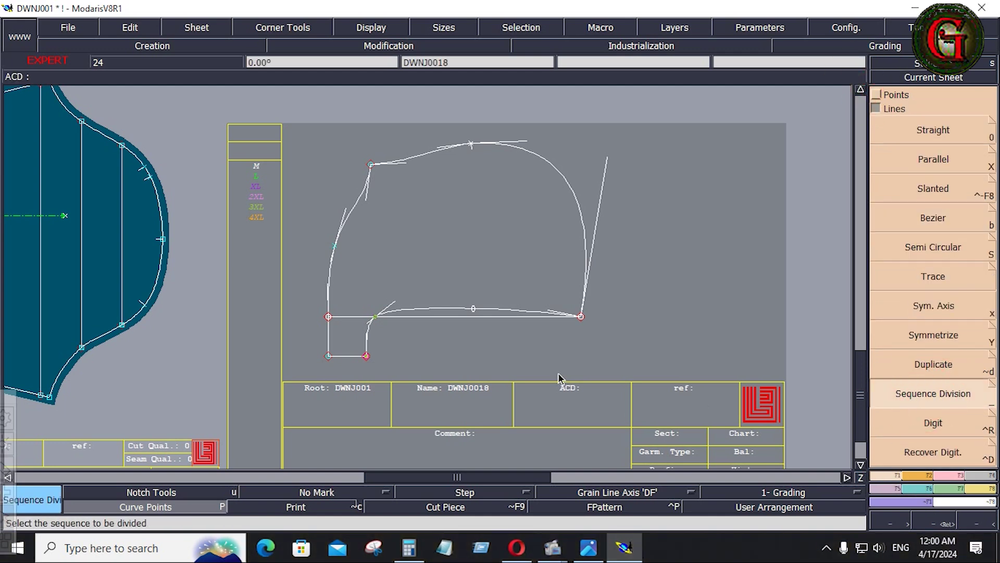
left_click(580, 318)
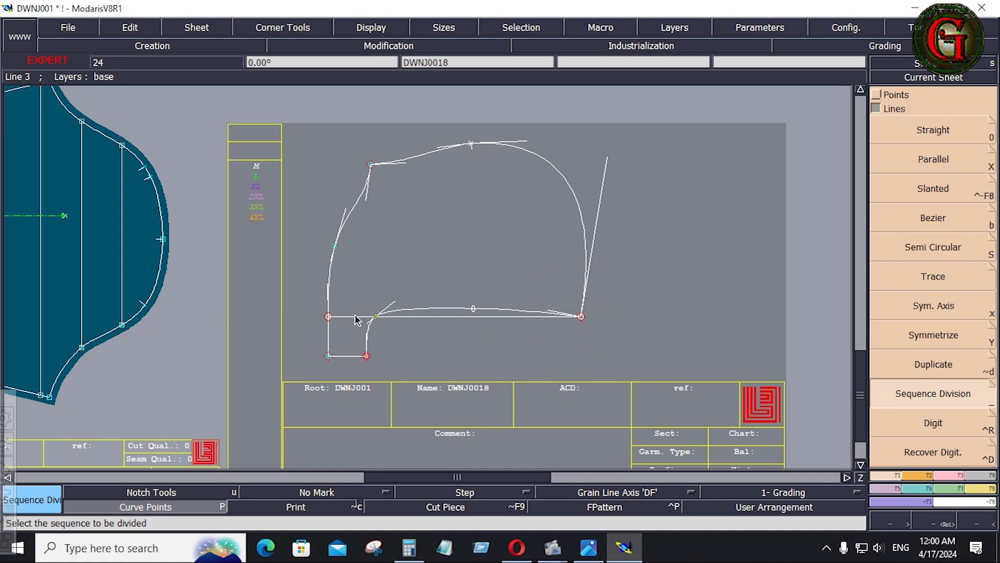
left_click(329, 317)
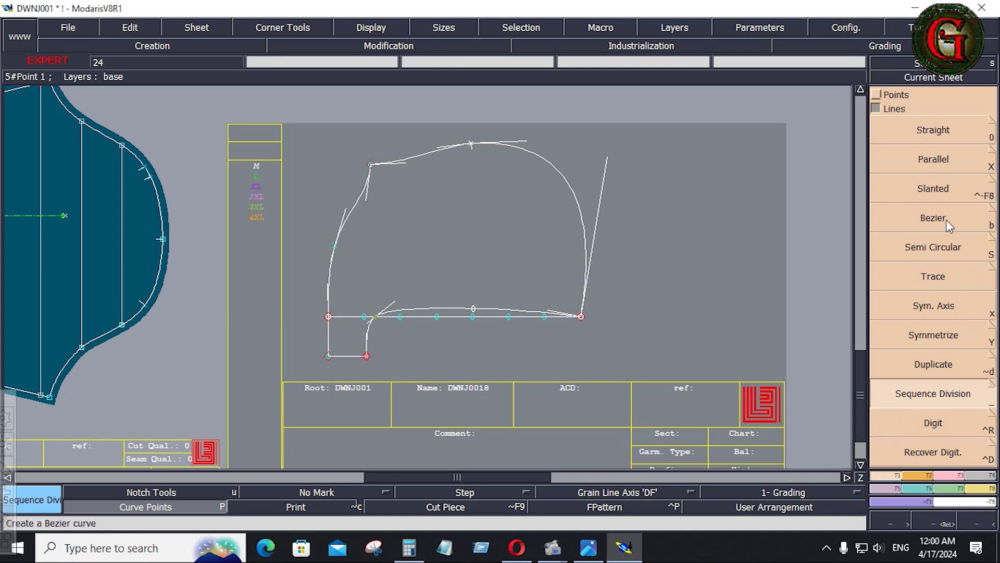
Draw vertical Bezier lines from the six division points on the base line up to the hood's upper outline
left_click(877, 223)
left_click(544, 316, "ctrl")
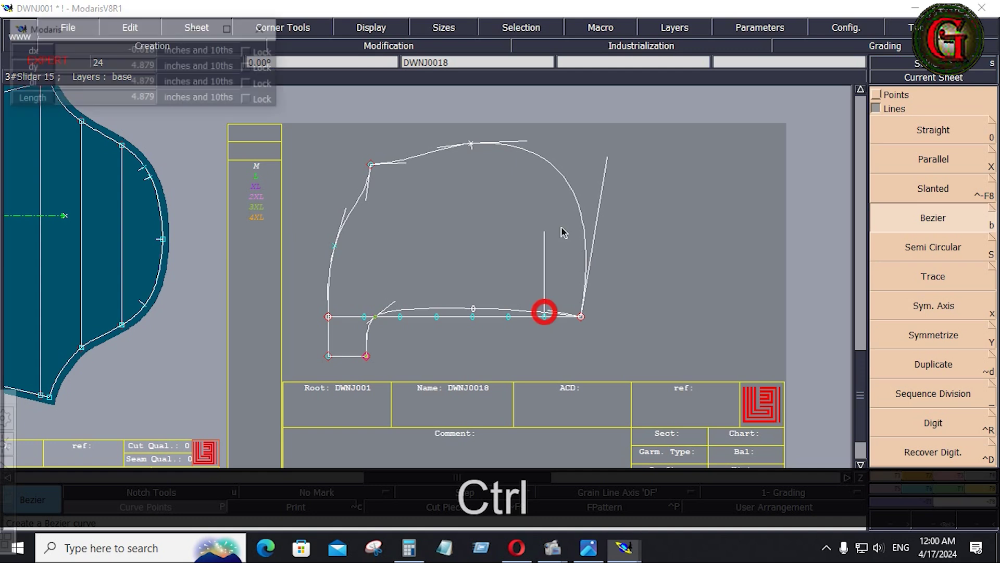
left_click(546, 160)
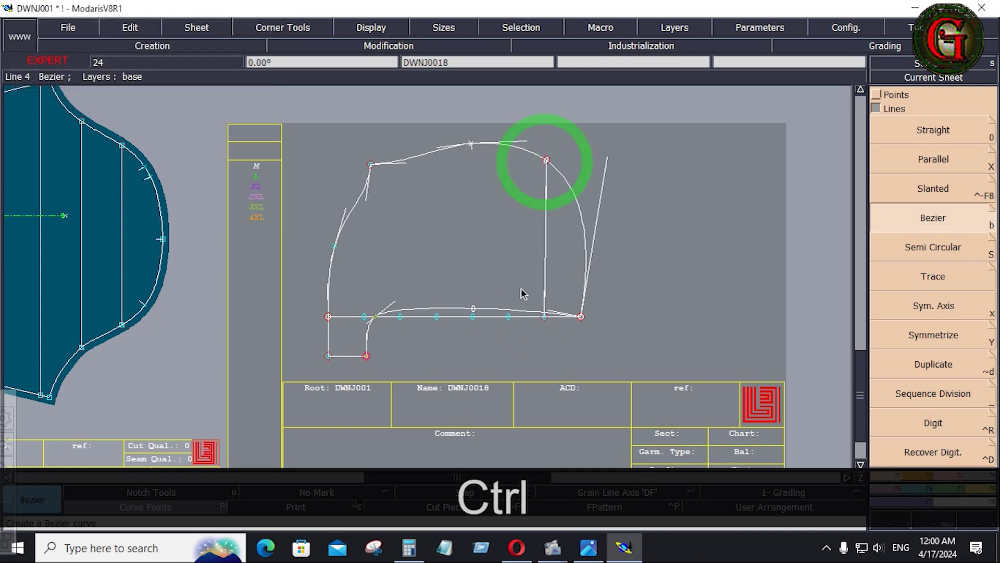
left_click(508, 316, "ctrl")
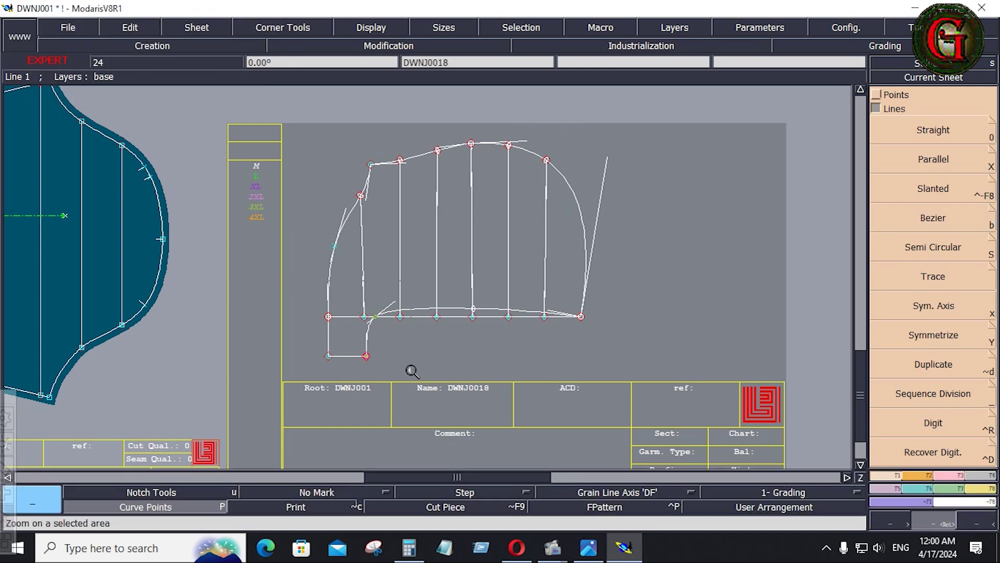
Try to adjust the hood's base line onto the curved neckline with Adjust 2 Lines, and undo the adjustment
left_click_drag(412, 371, 295, 280)
key("b")
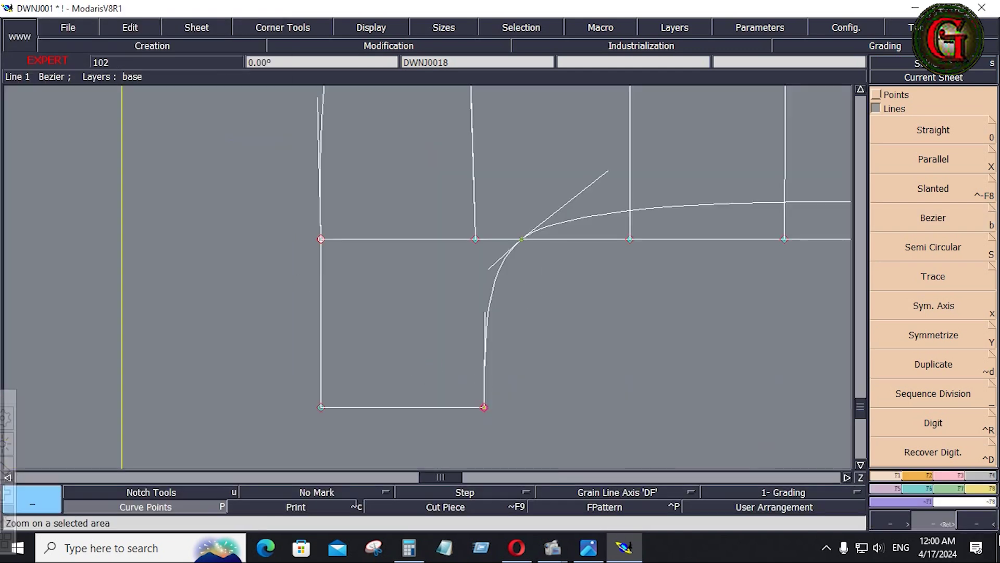
left_click(957, 478)
left_click(940, 203)
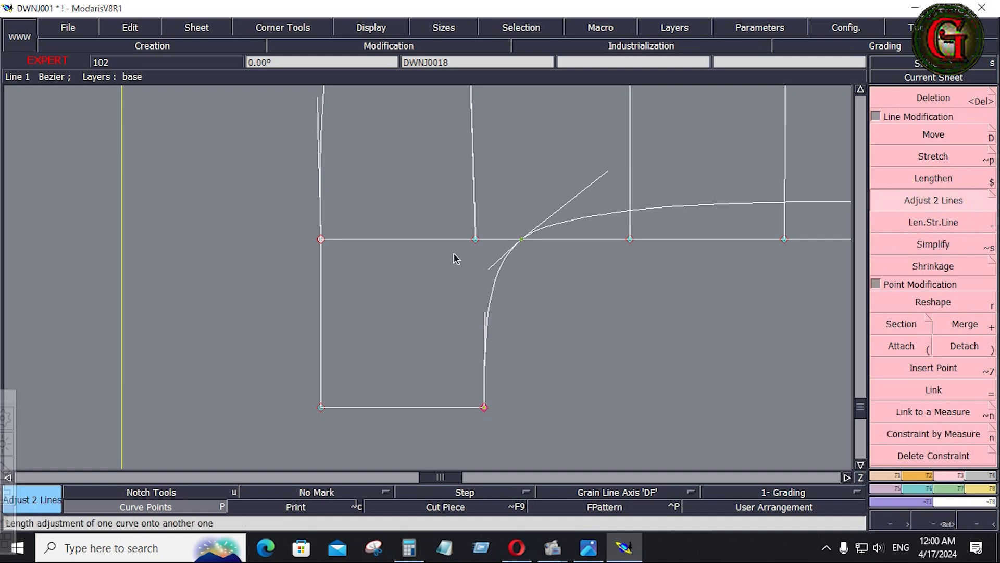
left_click(441, 238)
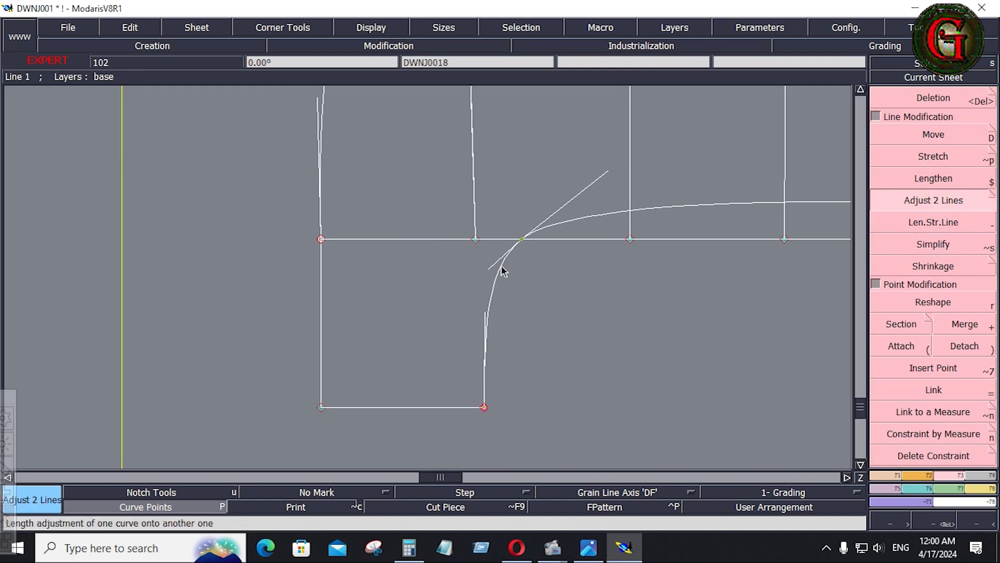
left_click(503, 270)
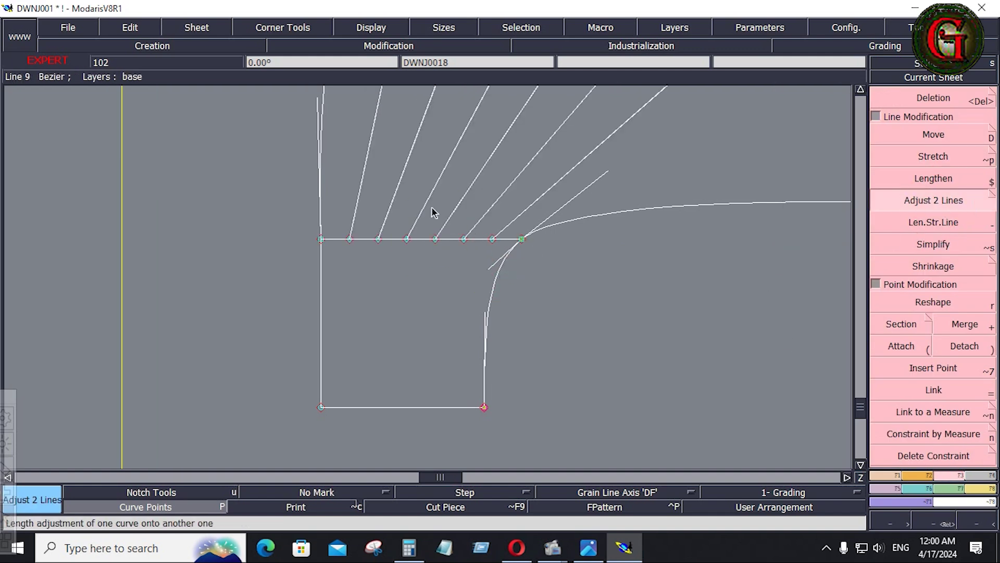
key("ctrl+z")
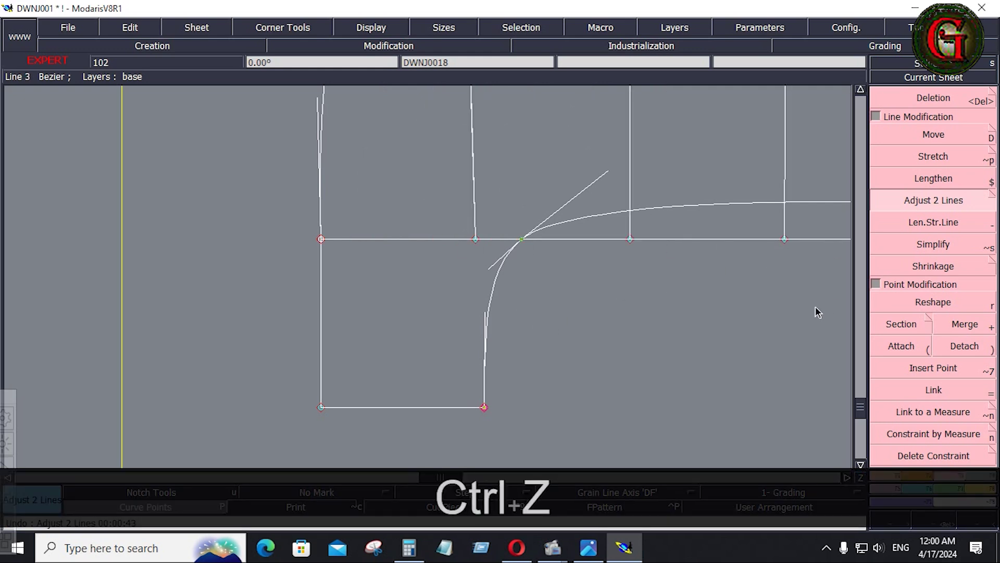
key("Home")
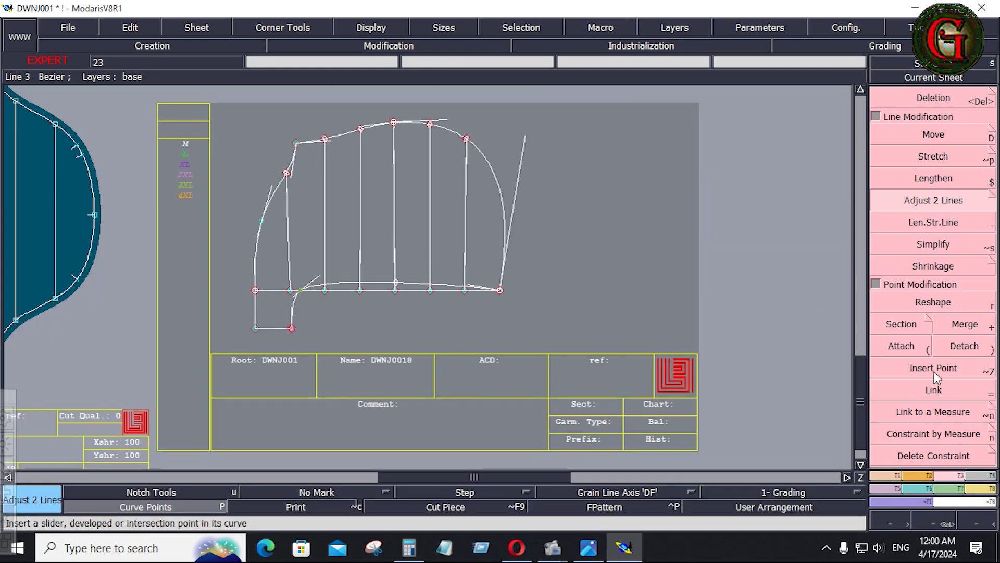
Insert the division points at the feet of the vertical lines into the hood's base line with Insert Point
left_click(934, 368)
left_click(462, 290)
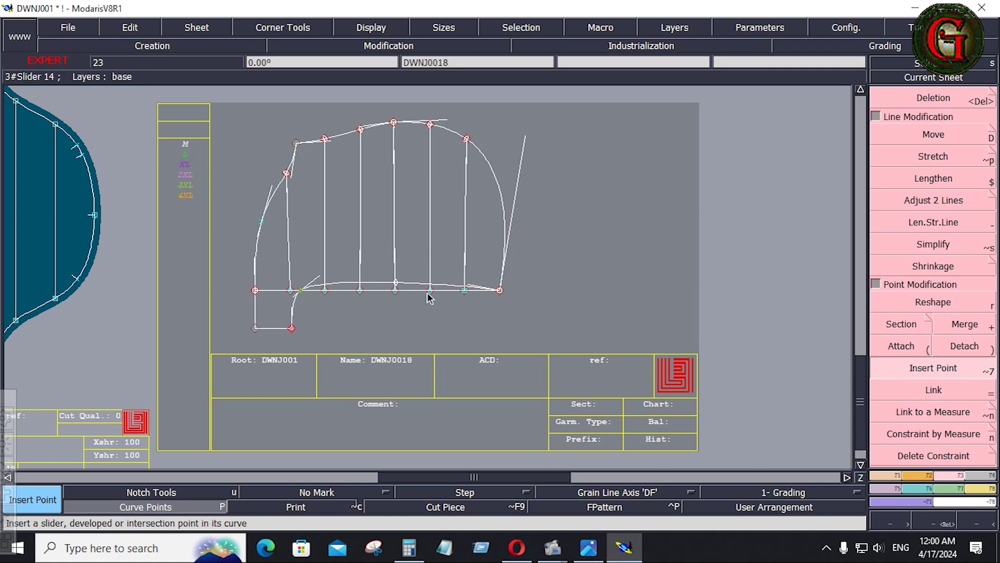
left_click(427, 293)
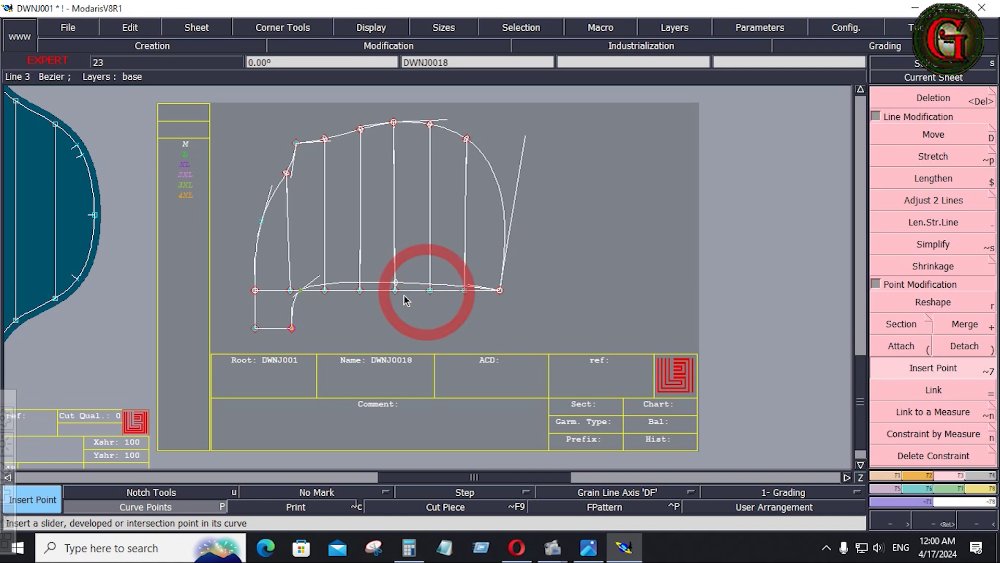
left_click(360, 291)
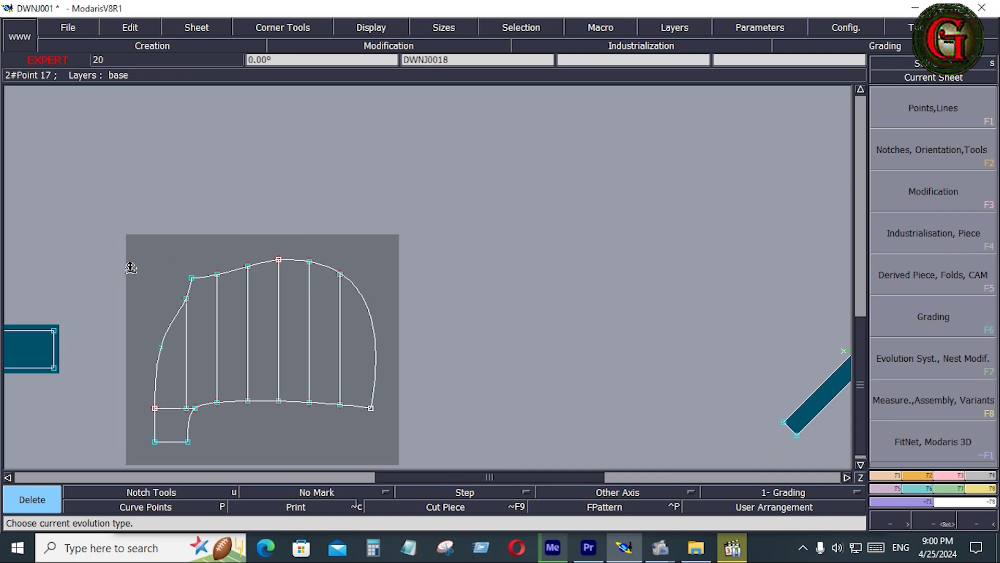
Create a seam piece from the whole hood drawing and extend its frontmost vertical line to the extension's lower edge with Adjust 2 Lines
key("s")
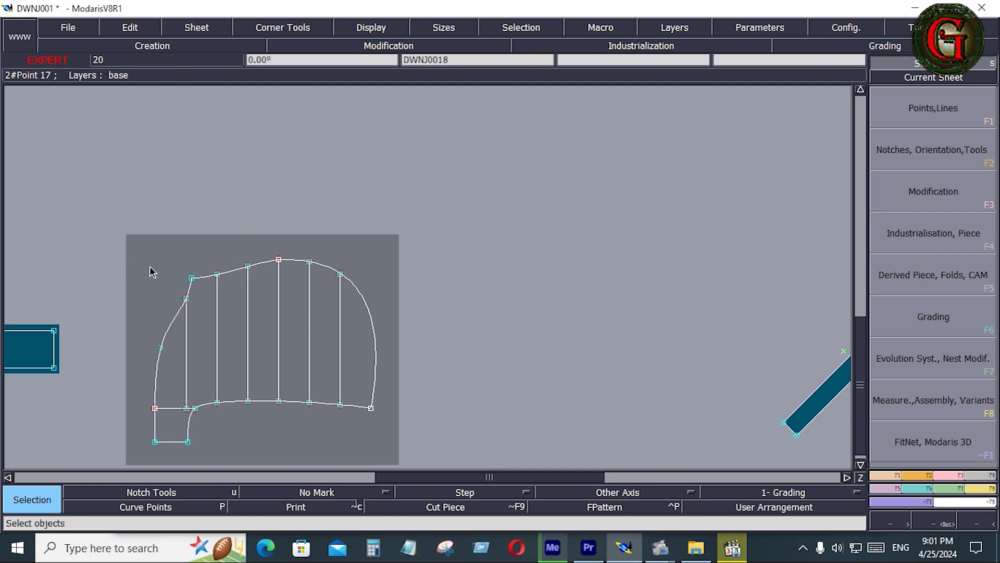
left_click_drag(137, 240, 389, 449)
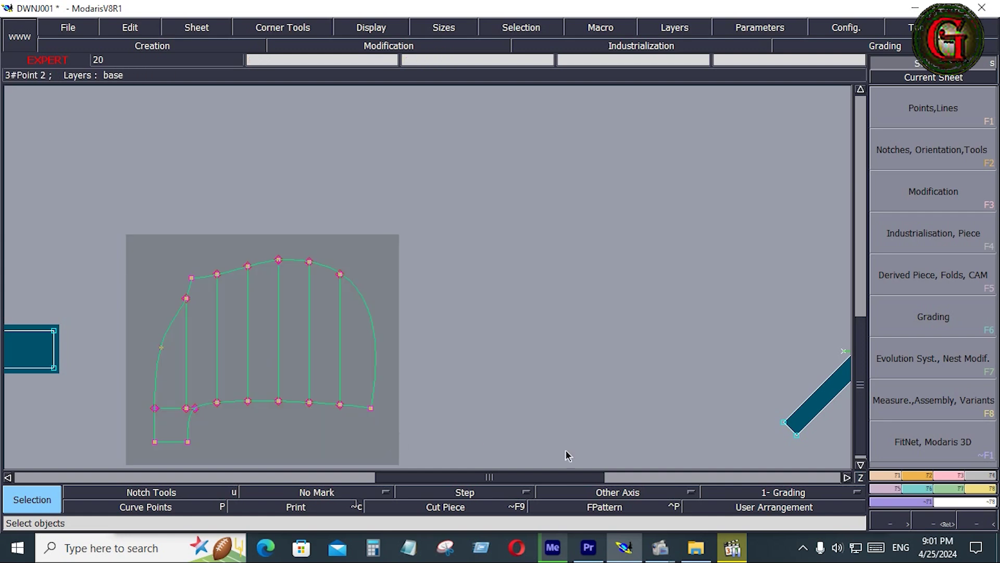
left_click(981, 477)
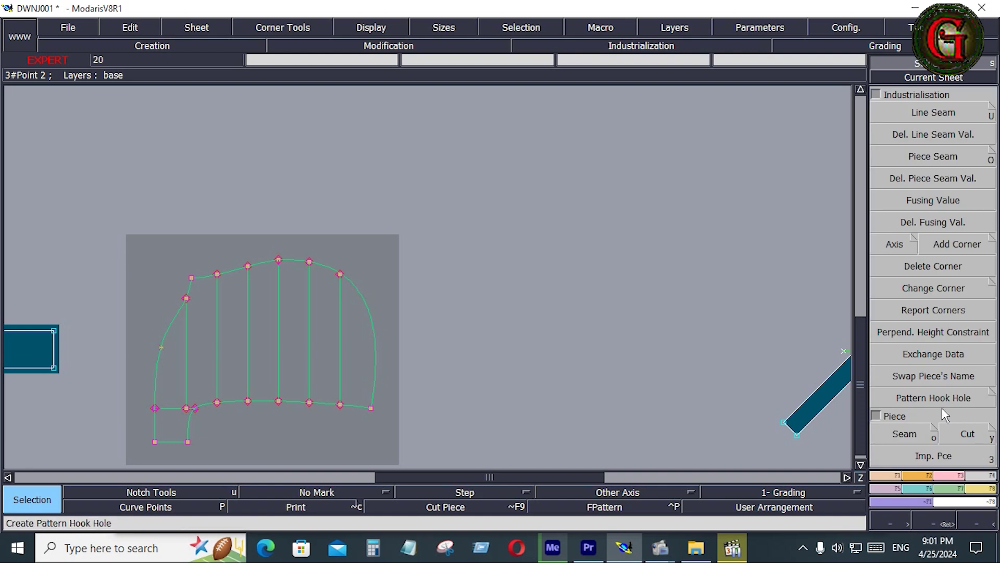
left_click(904, 434)
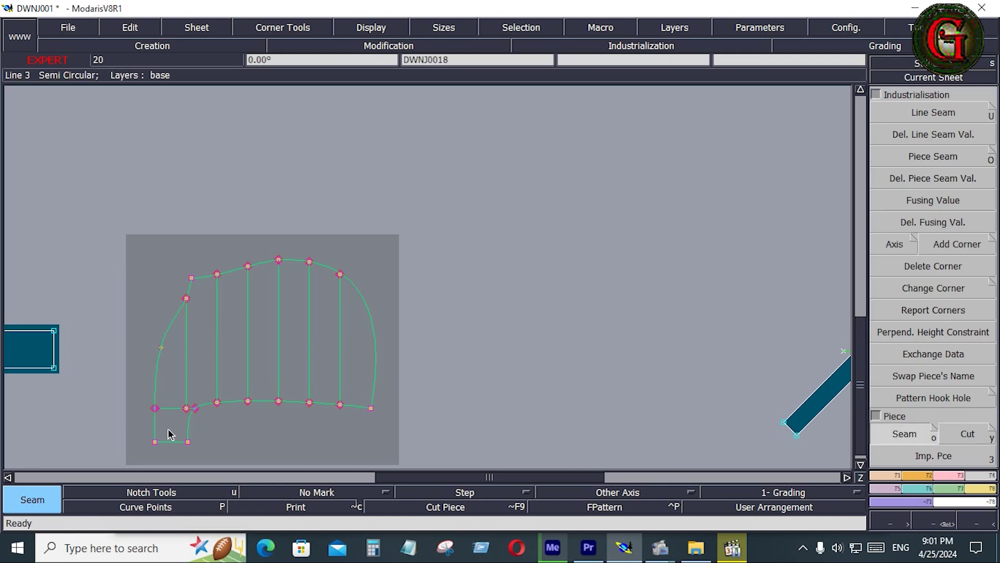
mouse_move(168, 430)
left_mouse_down()
mouse_move(178, 369)
mouse_move(349, 367)
left_mouse_up()
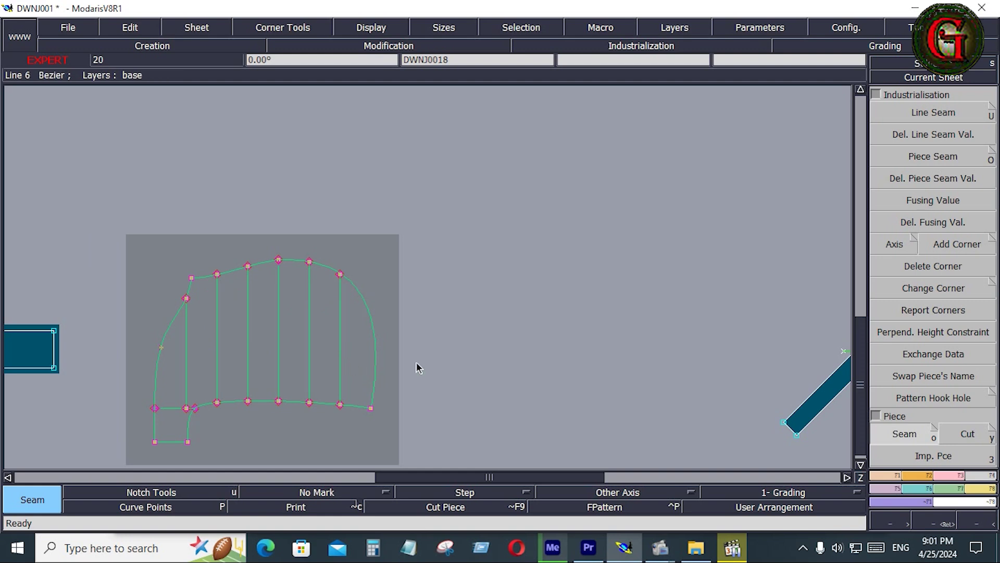
key("ctrl+a")
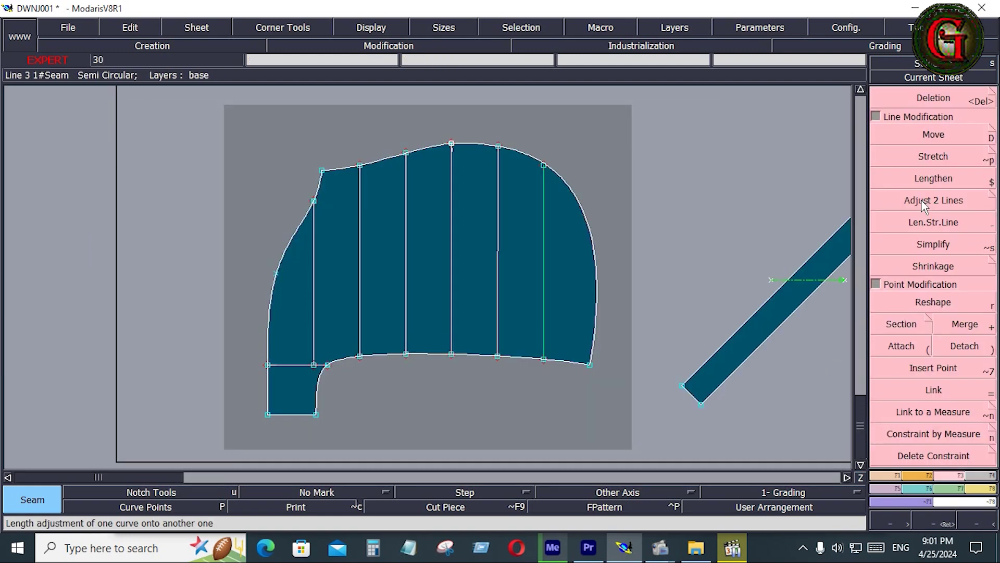
left_click(924, 204)
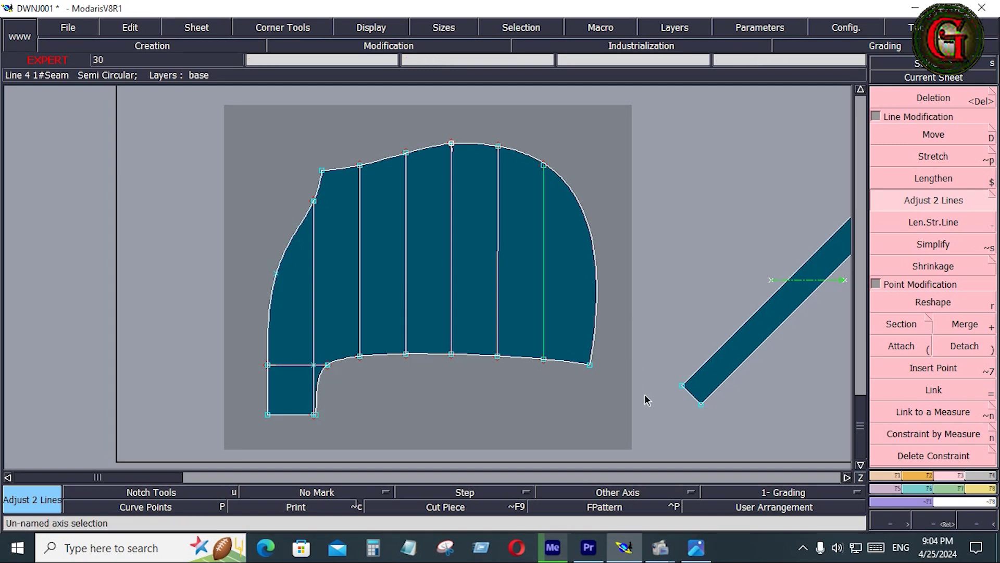
Switch to the tech pack image and examine the hood's panel seams and quilting lines on the jacket's back view
left_click(696, 555)
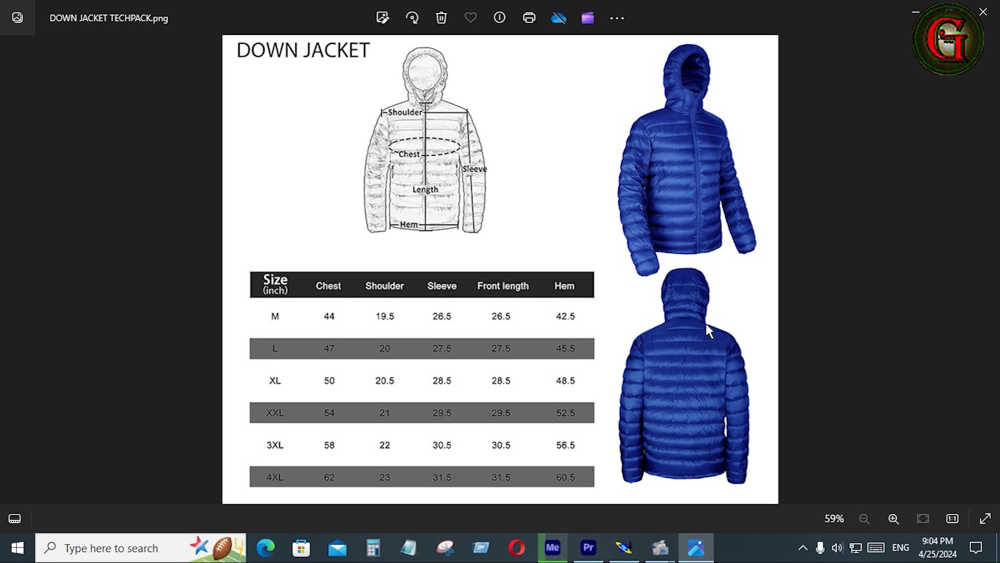
scroll(705, 323, "up", 5)
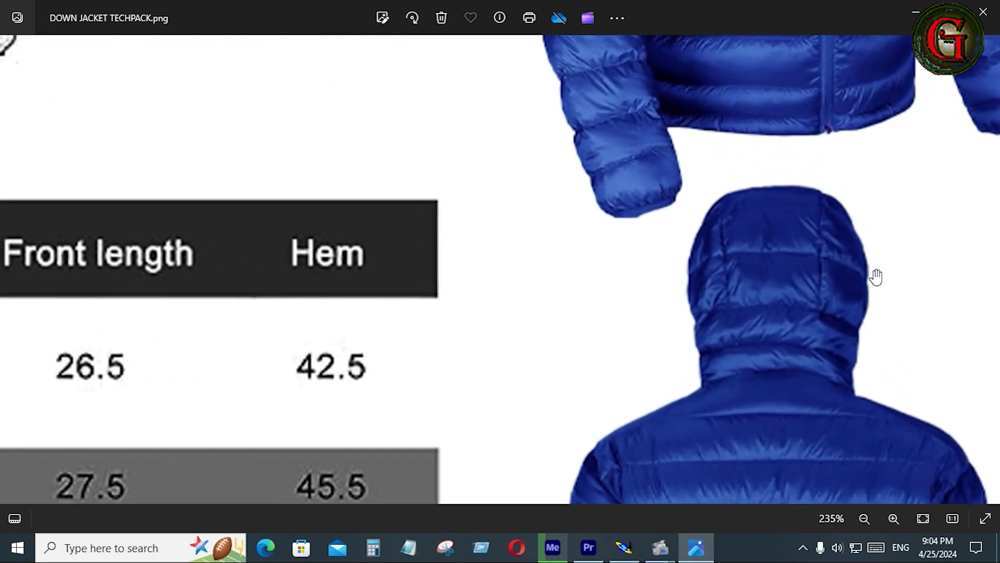
scroll(875, 277, "up", 2)
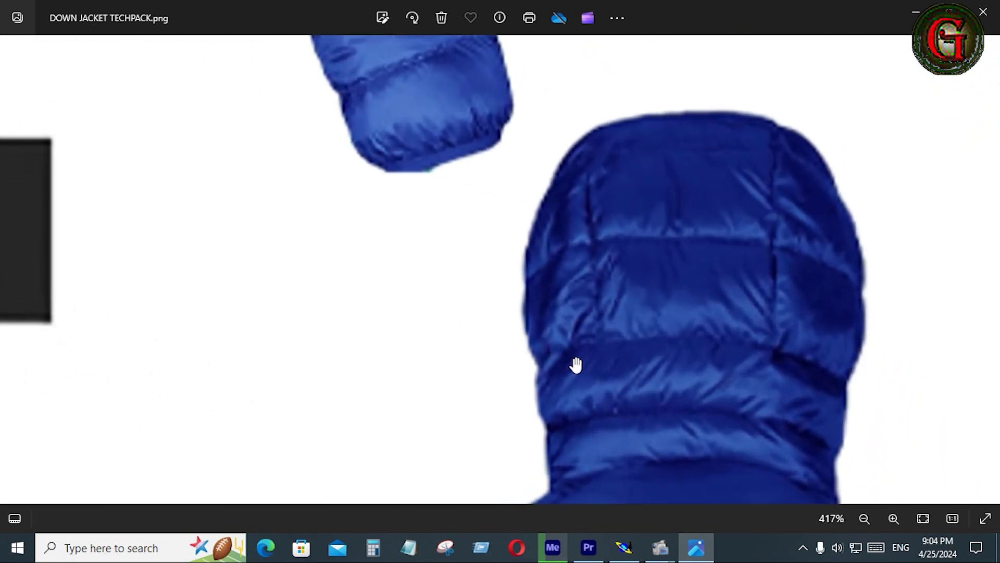
scroll(699, 339, "down", 1)
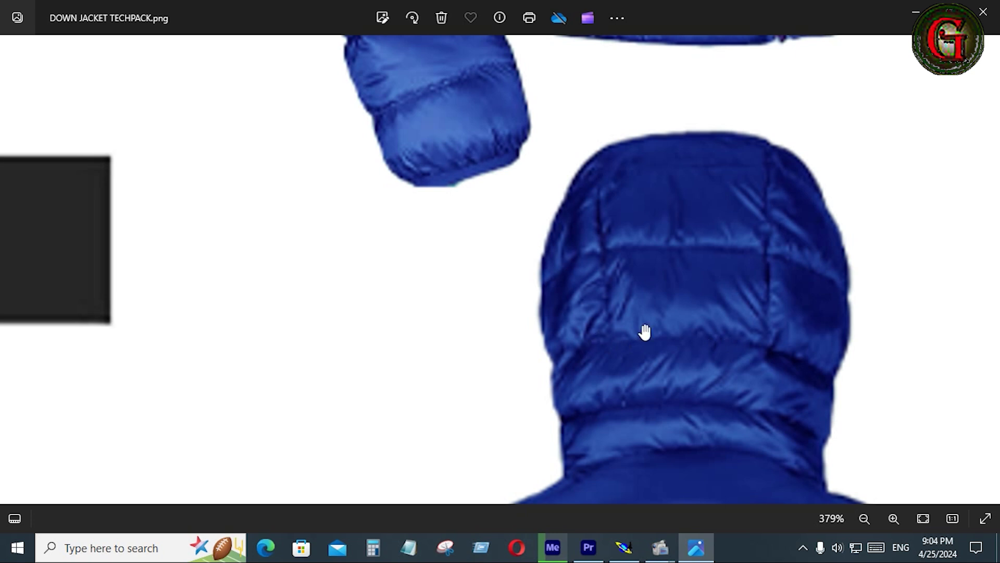
scroll(651, 312, "down", 2)
scroll(655, 307, "up", 4)
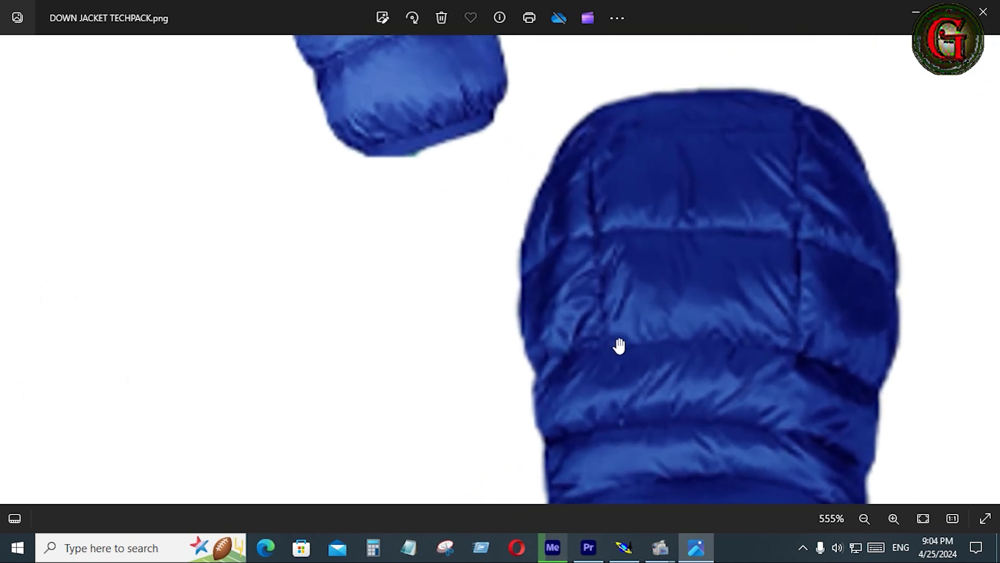
scroll(651, 396, "up", 2)
scroll(652, 394, "down", 3)
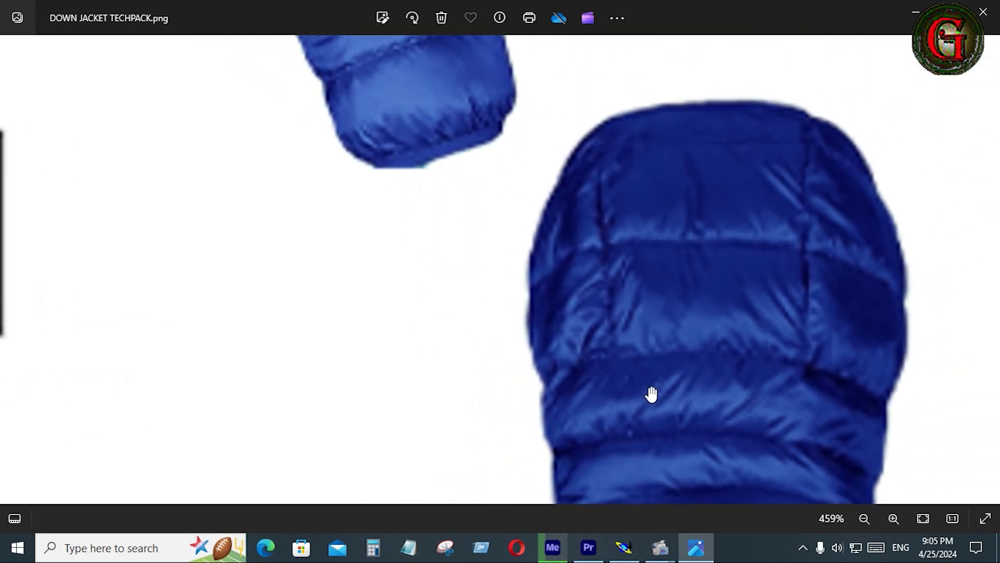
scroll(651, 395, "down", 2)
scroll(674, 294, "down", 3)
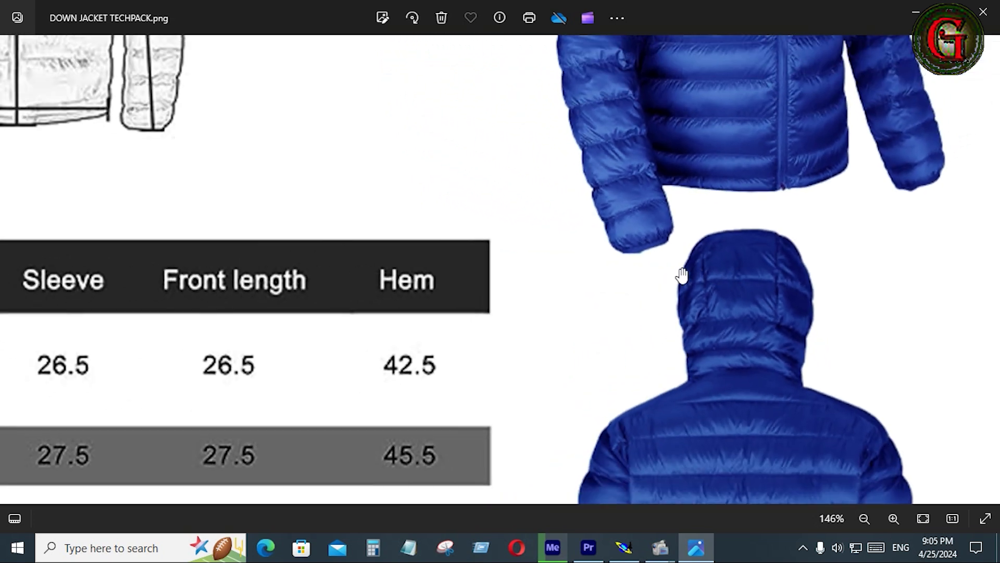
scroll(683, 275, "down", 1)
Examine the hood opening and front neck seams on the jacket's front view, and return to the back view of the hood
left_click_drag(773, 92, 772, 327)
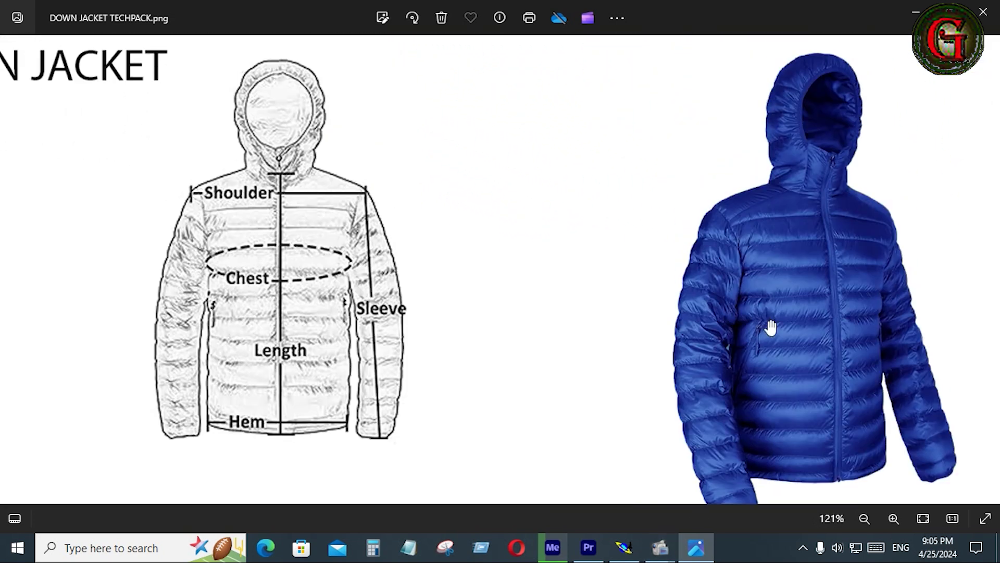
scroll(781, 271, "up", 1)
scroll(793, 212, "up", 1)
left_click_drag(826, 156, 683, 300)
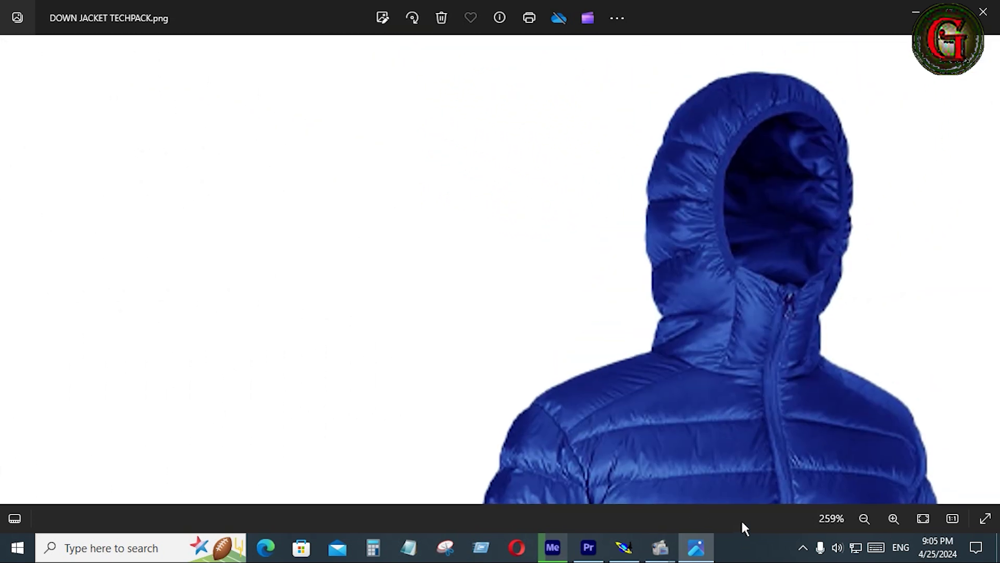
scroll(735, 349, "up", 2)
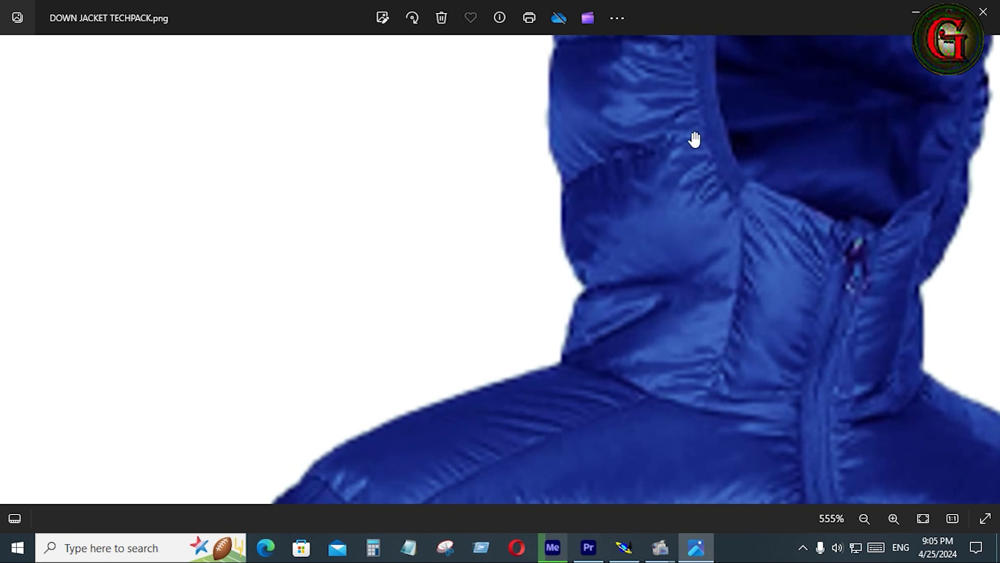
scroll(742, 417, "down", 2)
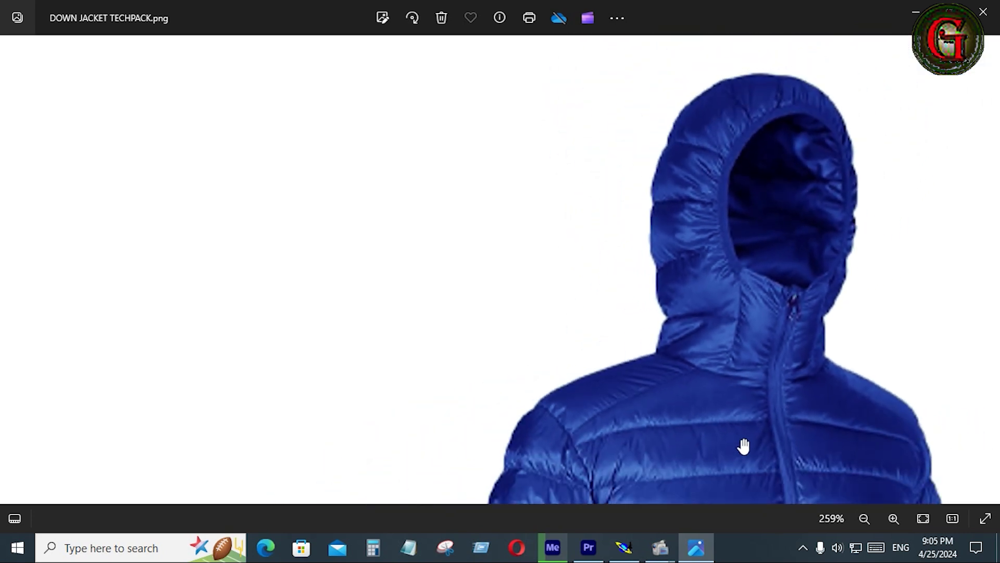
left_click_drag(744, 446, 748, 78)
left_click_drag(762, 218, 761, 40)
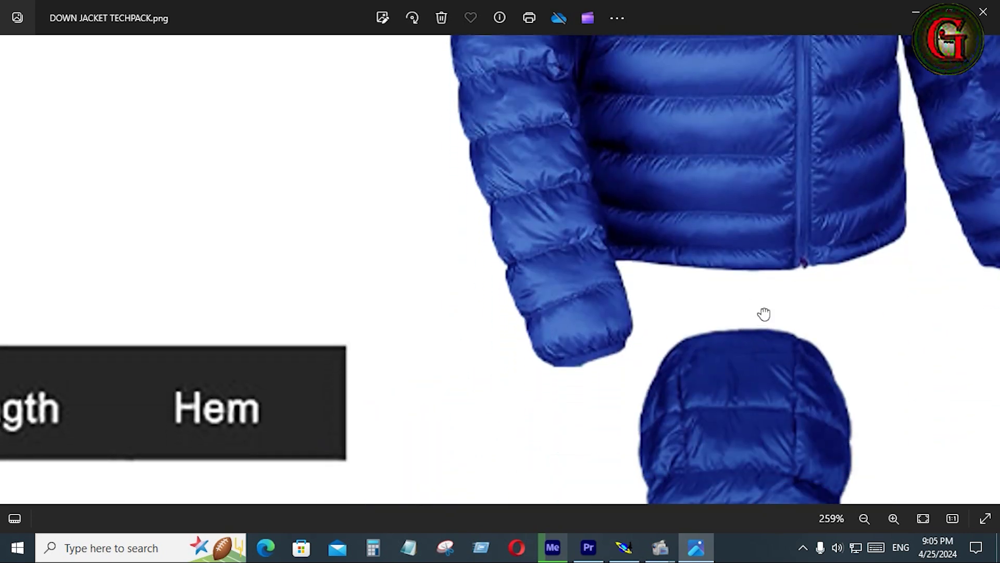
Examine the hood's panel seams and quilting lines on the jacket's back view and its opening on the front view
left_click_drag(765, 314, 763, 94)
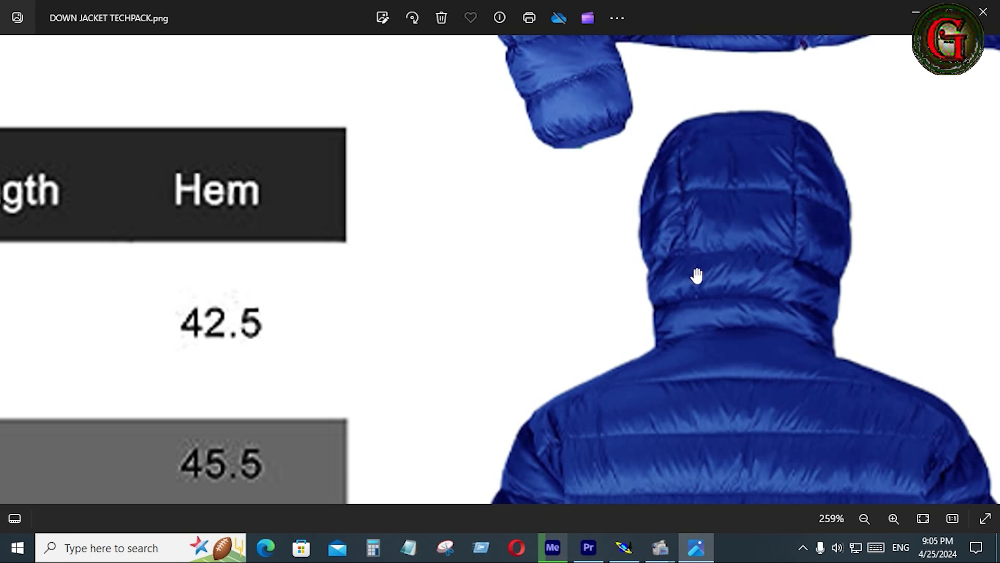
scroll(680, 272, "up", 1)
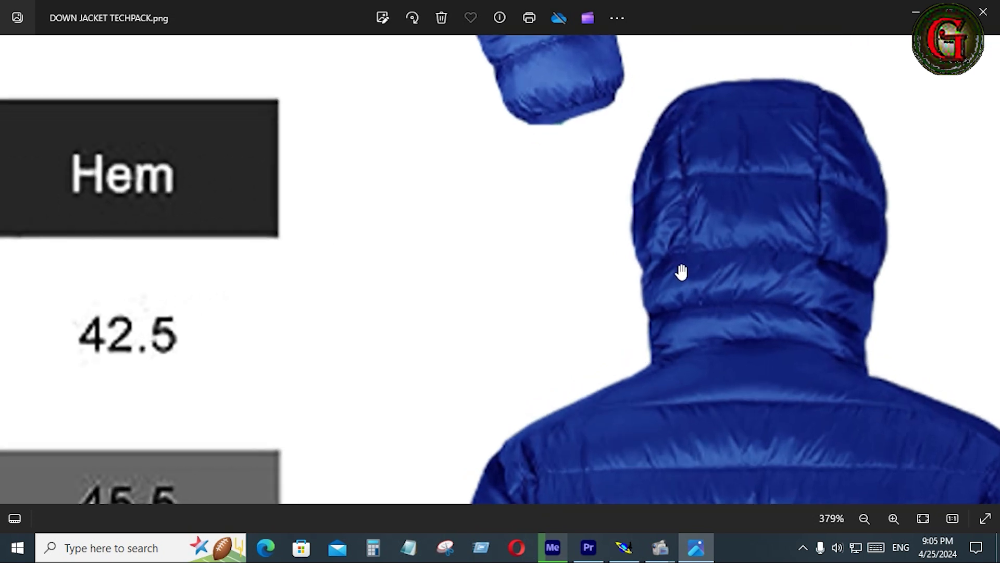
scroll(682, 270, "down", 3)
mouse_move(735, 152)
left_mouse_down()
mouse_move(781, 267)
mouse_move(760, 388)
left_mouse_up()
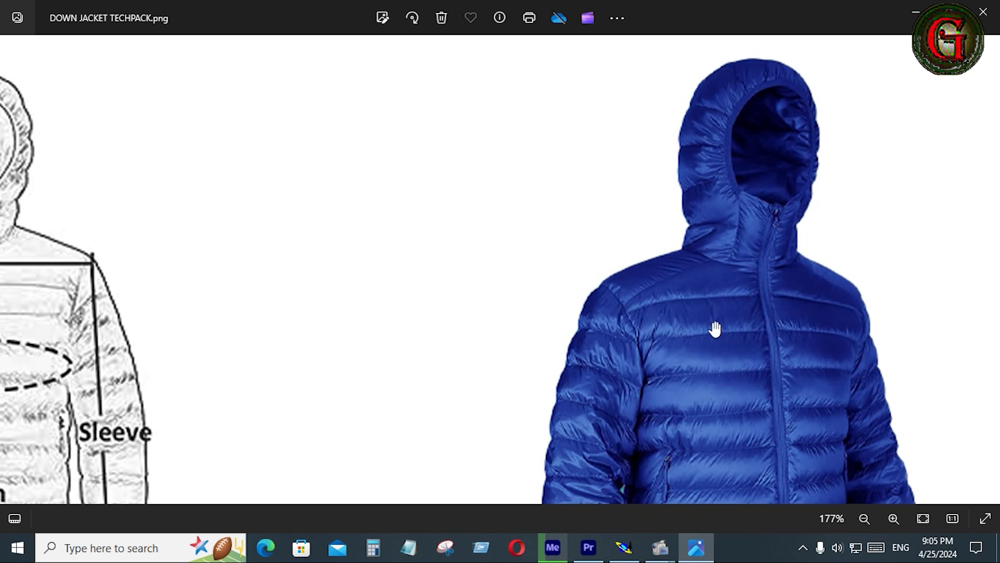
scroll(718, 335, "down", 3)
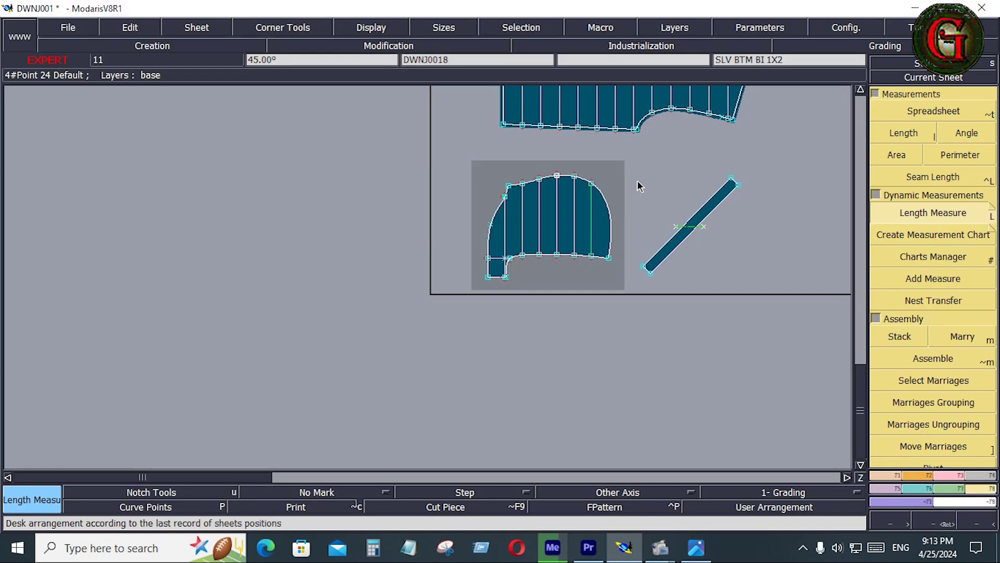
Return to Modaris, measure the hood drawing's straight base width from front to back corner, and undo the measurement
key("j")
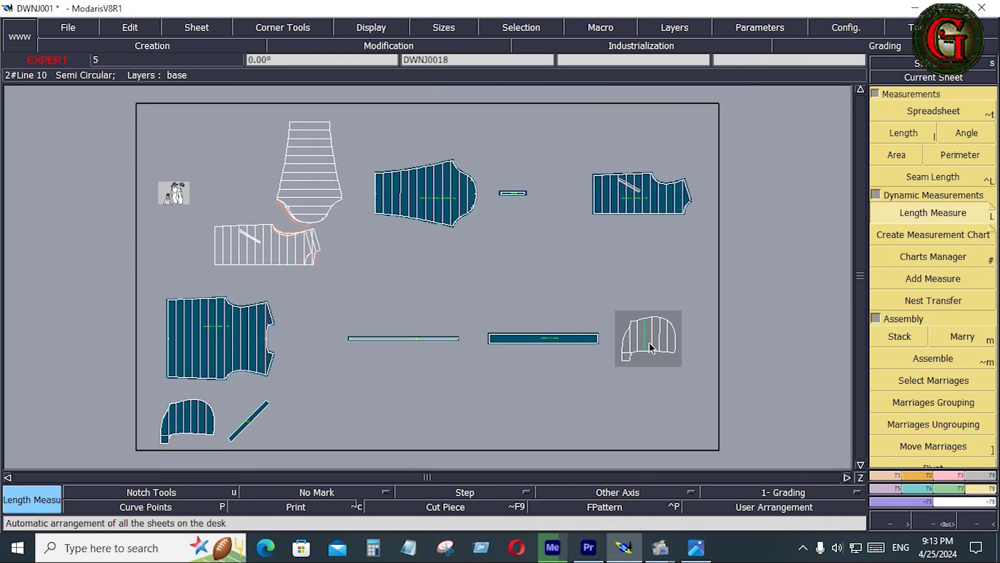
key("Home")
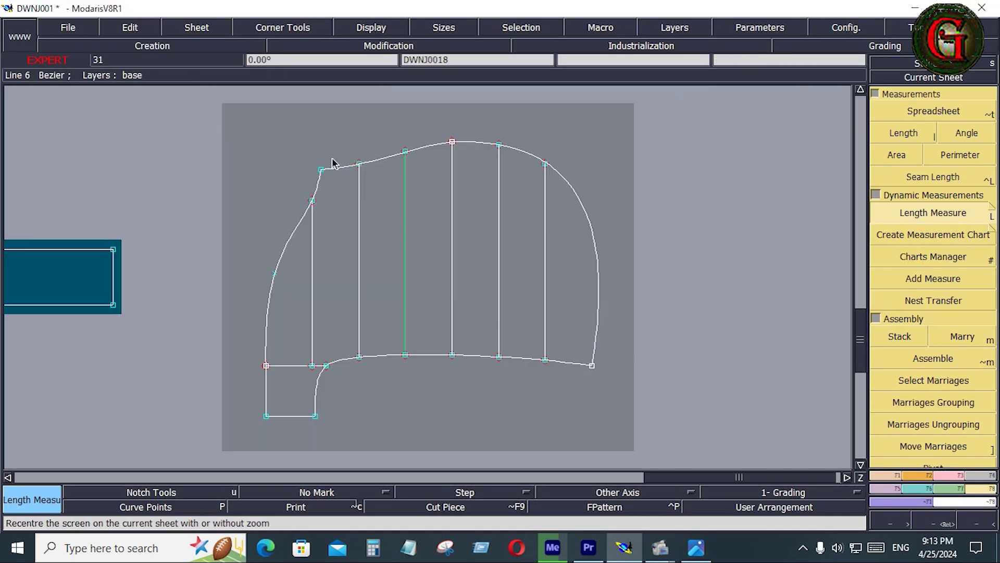
left_click_drag(224, 124, 623, 437)
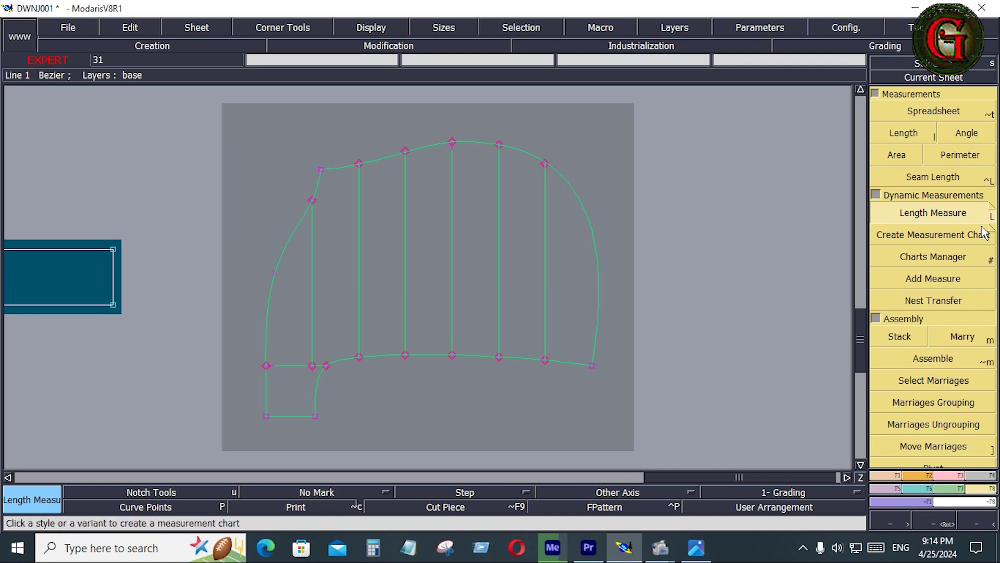
left_click(266, 366)
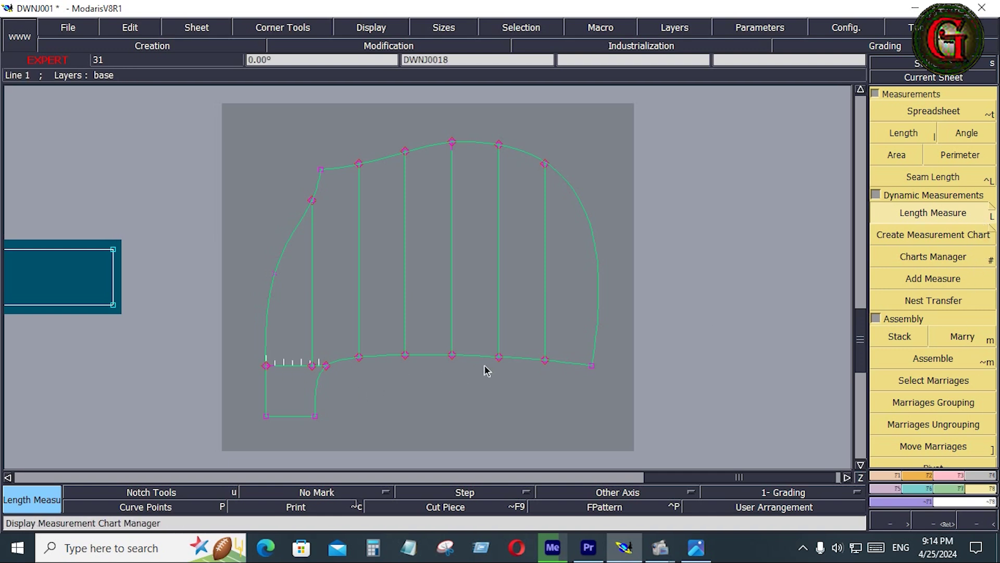
left_click(592, 366)
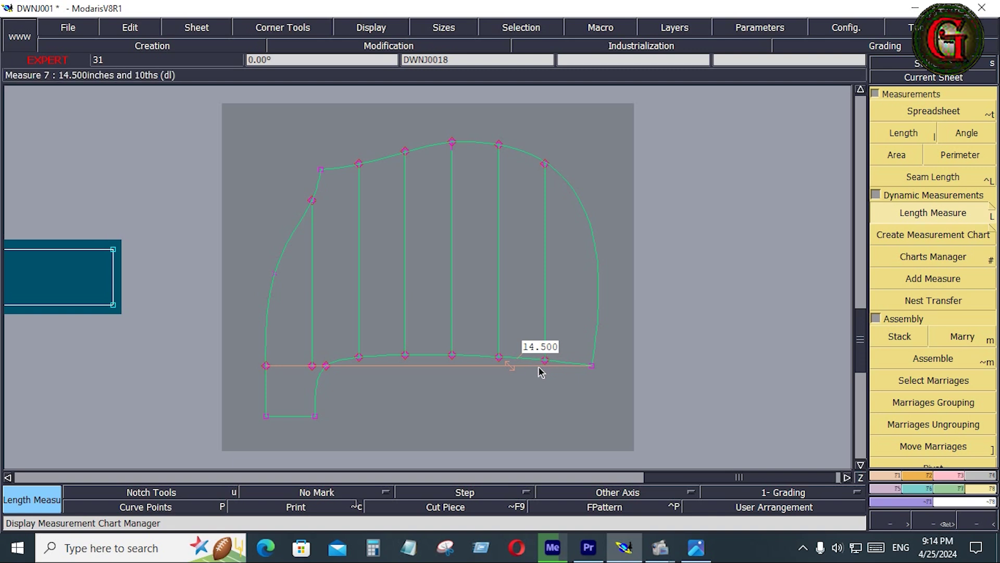
key("ctrl+z")
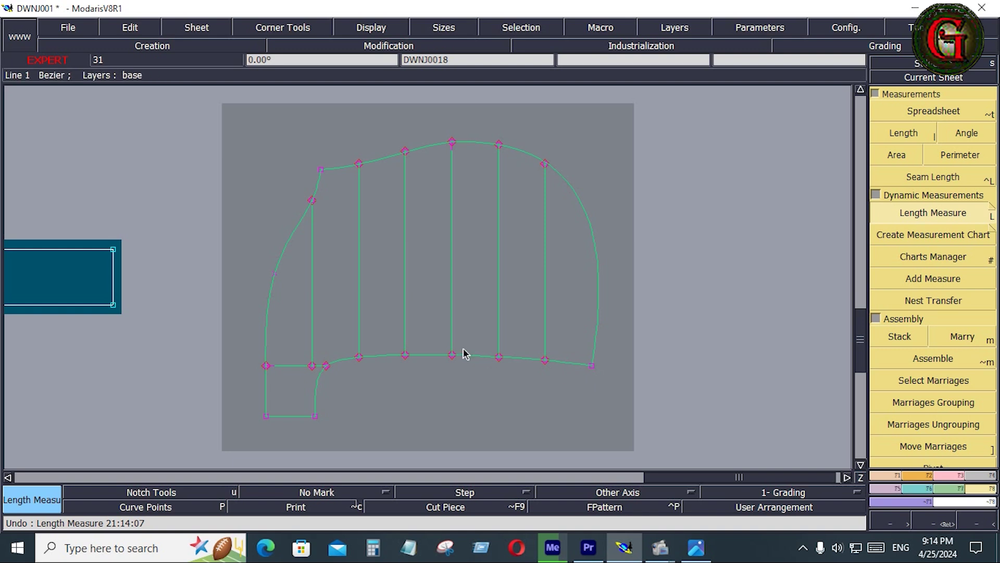
left_click(717, 371)
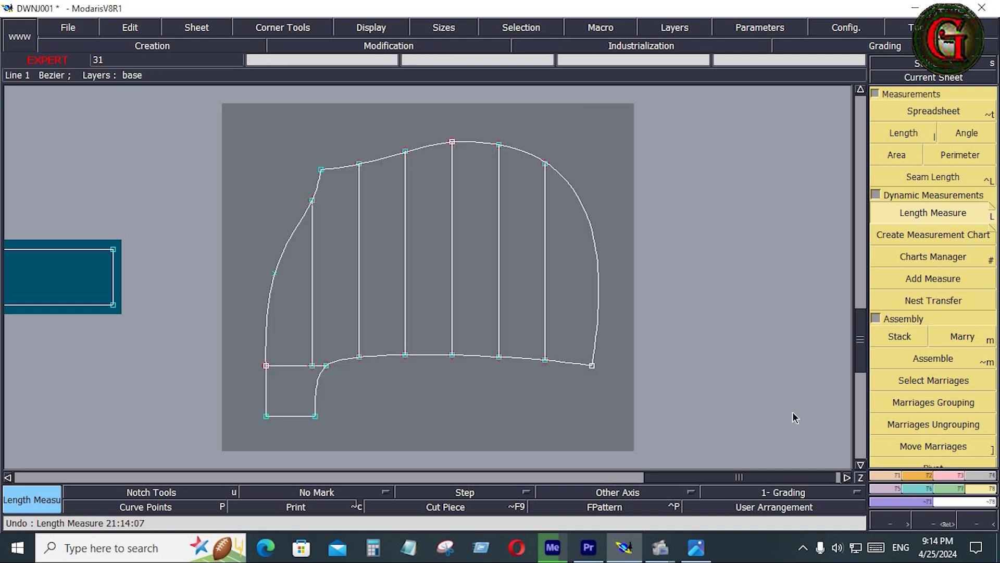
Move the back end point of the hood's base line 2 inches horizontally outward, with 0 vertical shift
left_click(930, 465)
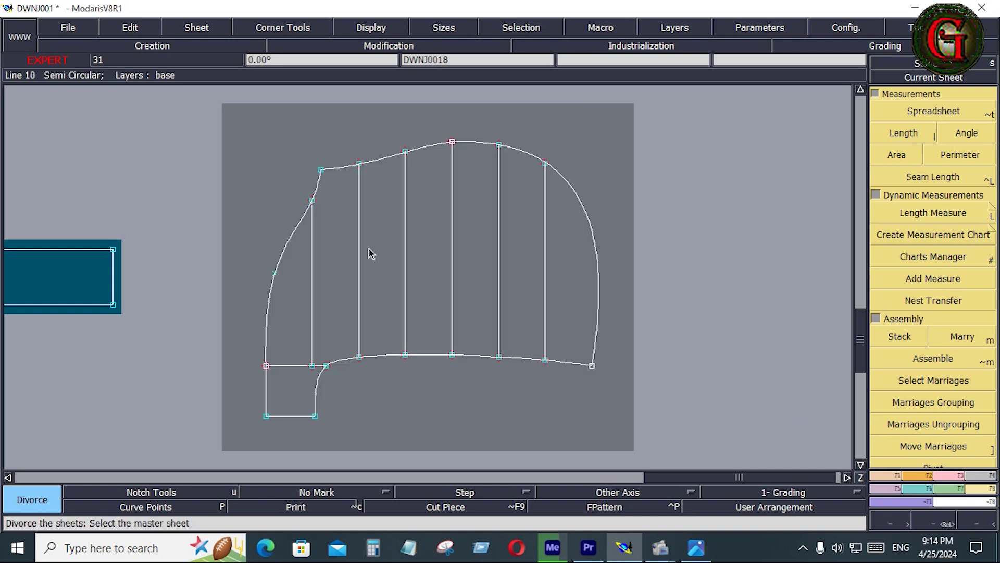
key("p")
key("F3")
left_click(936, 134)
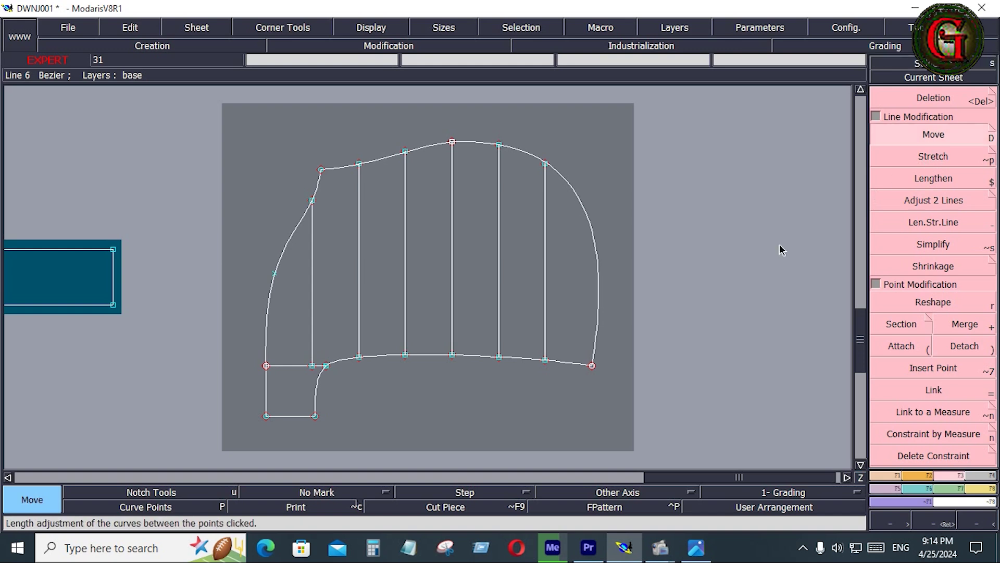
left_click(593, 366)
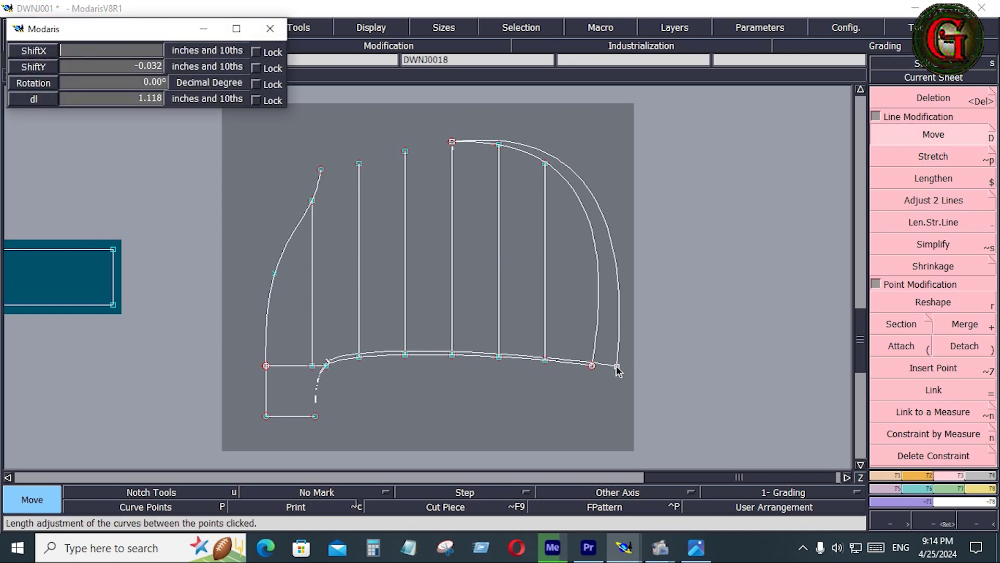
type("2")
key("Return")
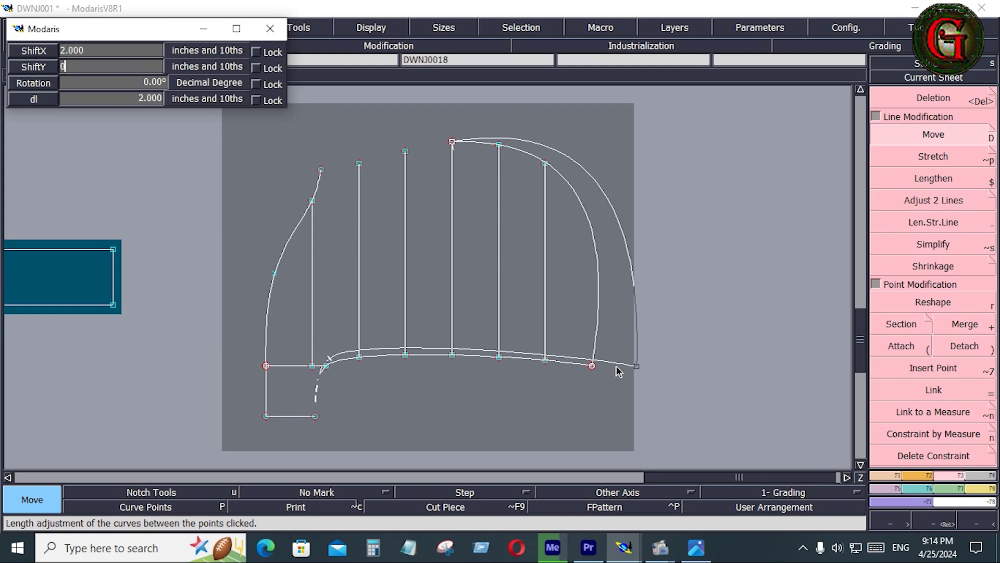
key("Return")
key("Return")
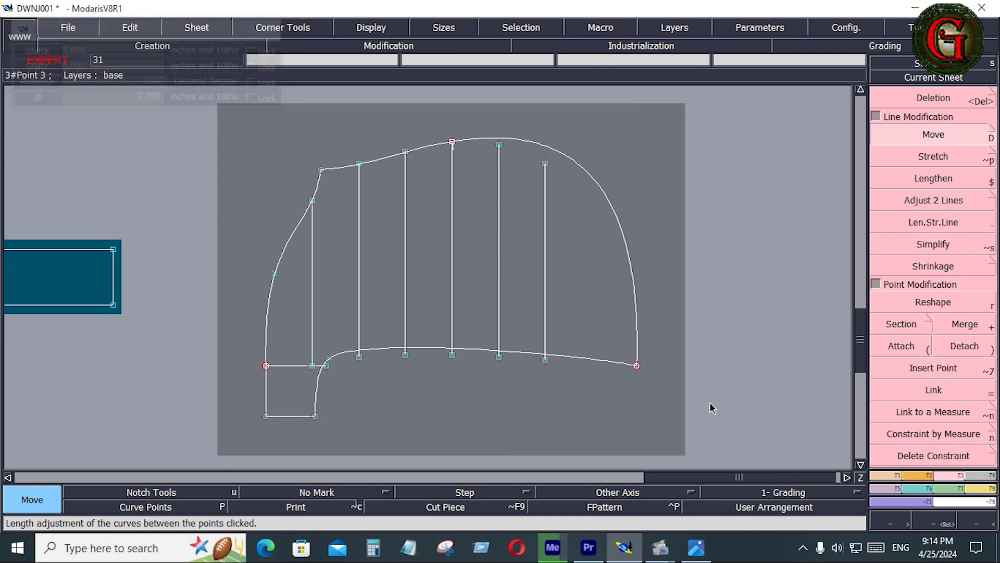
Raise the hood's crown point at the head of the central vertical line by about 1 inch
left_click(452, 142)
key("Down")
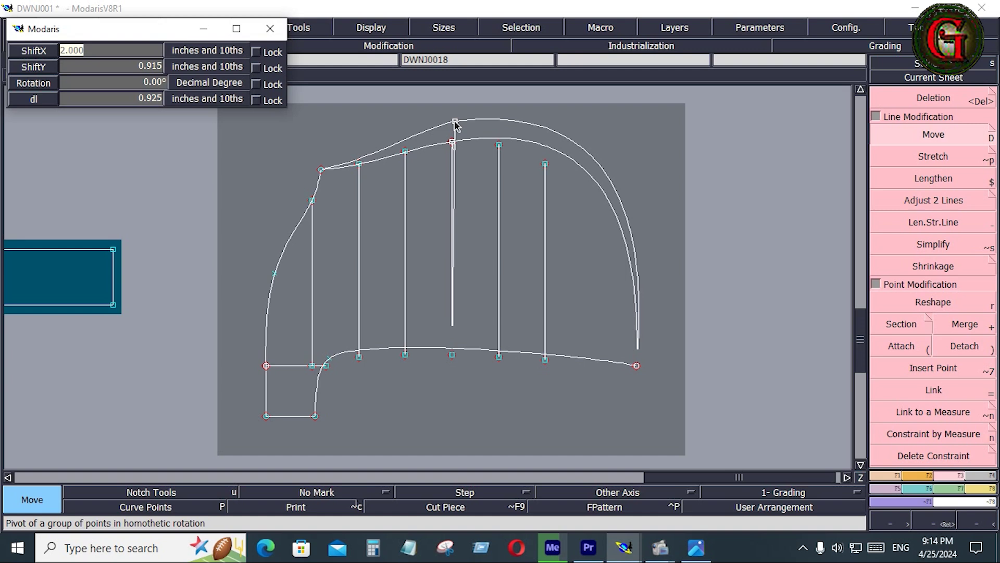
left_click(455, 125)
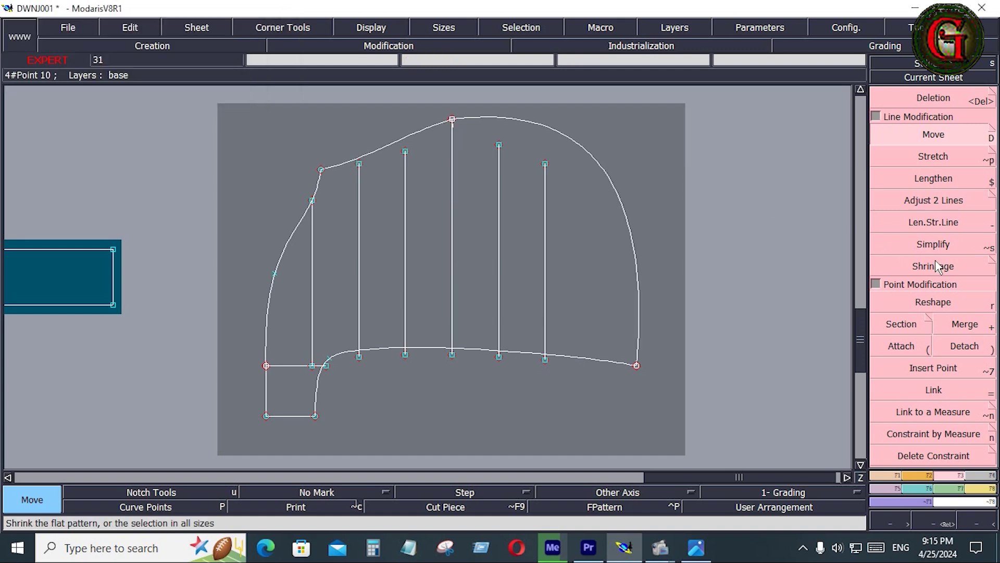
Lower the base line's back corner slightly with Reshape and smooth the crown curve by adjusting its tangent handles
left_click(945, 300)
left_click(646, 374)
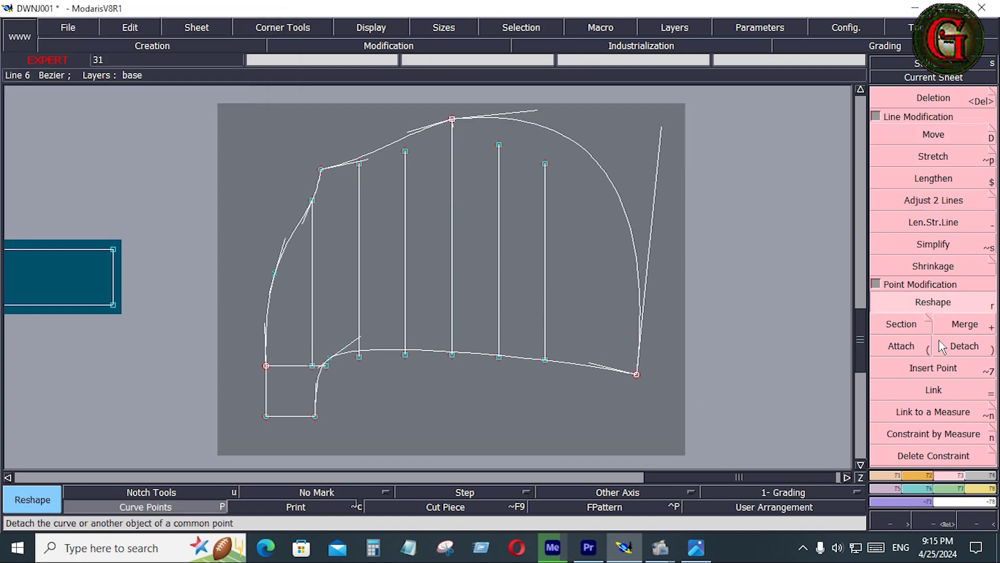
left_click(409, 131)
left_click(395, 126)
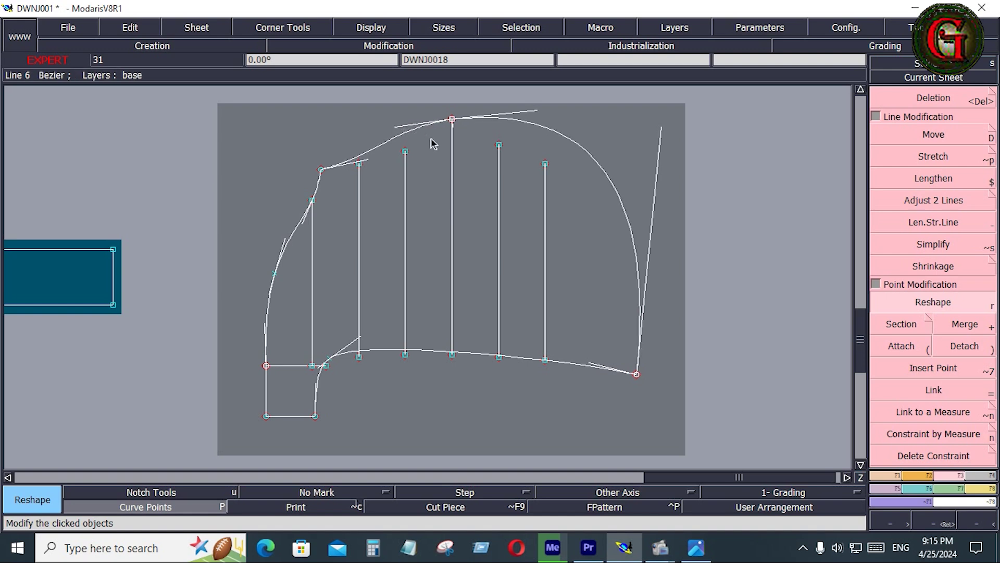
left_click(368, 159)
left_click(370, 162)
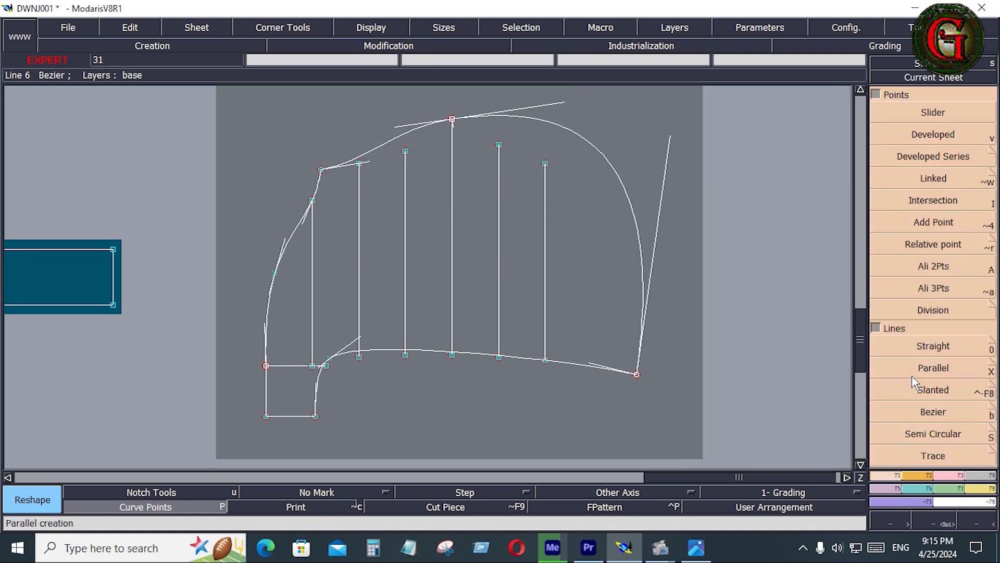
Measure the spacing between the two rearmost vertical lines of the hood and undo the measurement
left_click(937, 367)
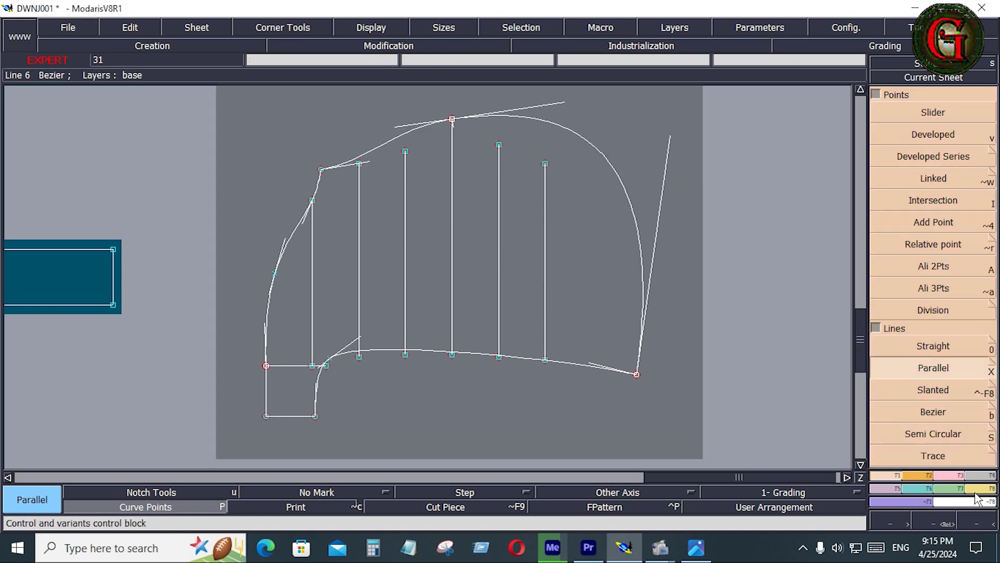
left_click(986, 476)
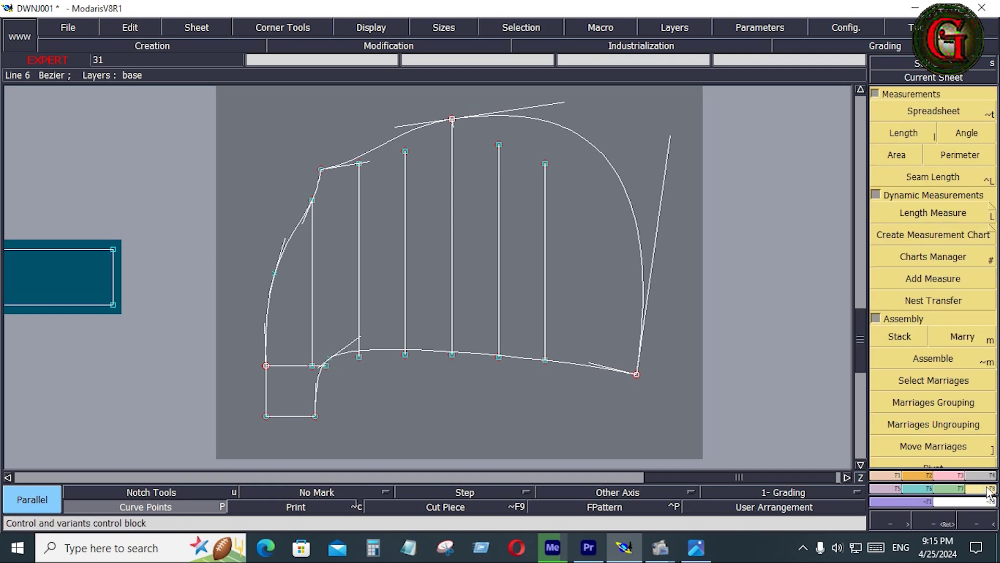
left_click(933, 213)
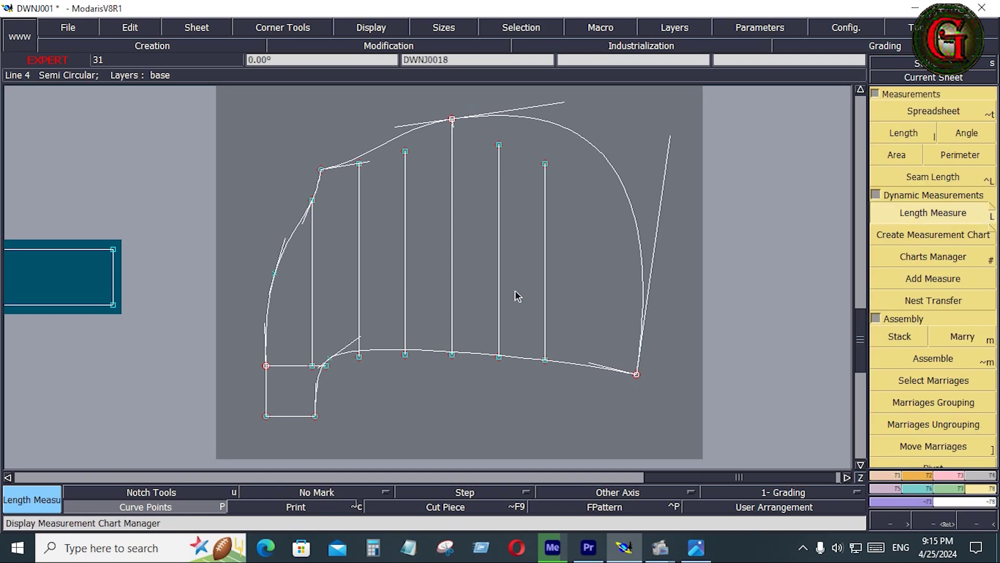
left_click(499, 284)
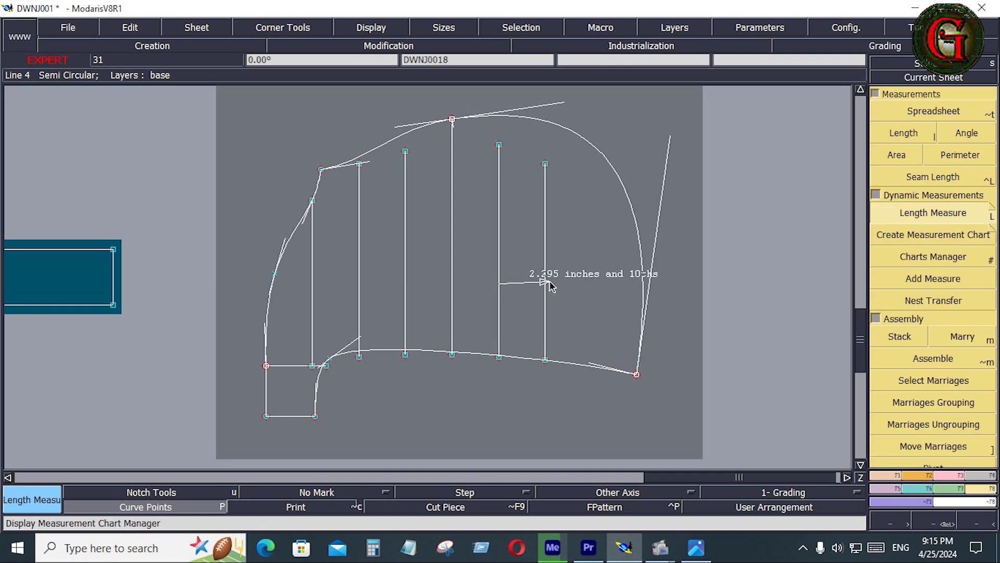
left_click(545, 283)
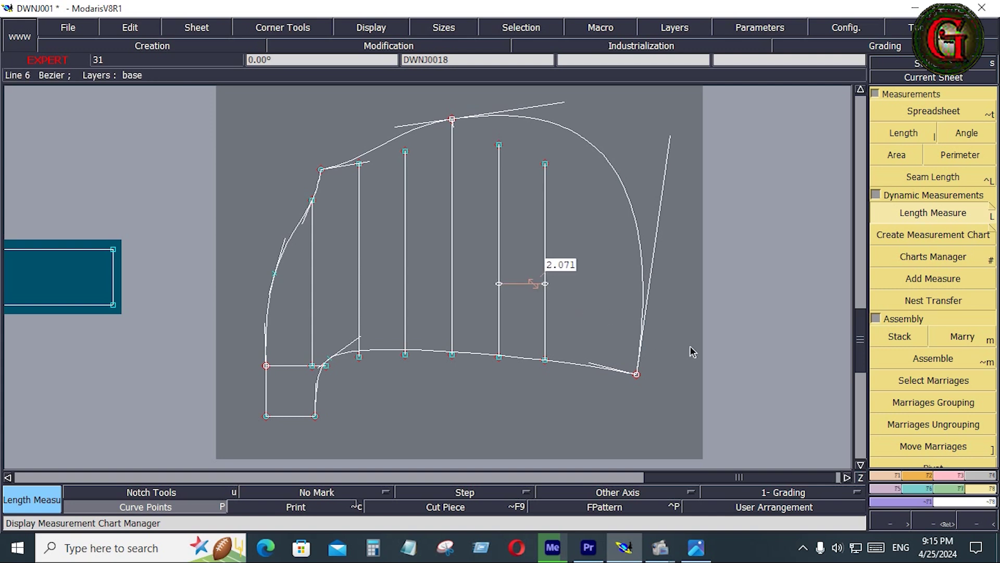
key("ctrl+z")
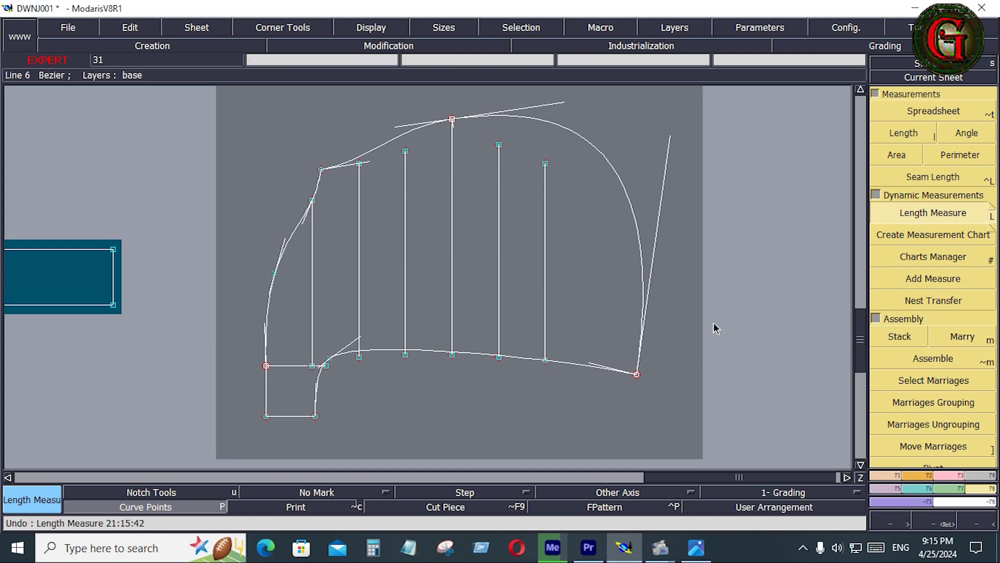
Add a parallel line 2.071 inches behind the rearmost vertical line and extend the vertical lines to the crown curve with Adjust 2 Lines
left_click(886, 487)
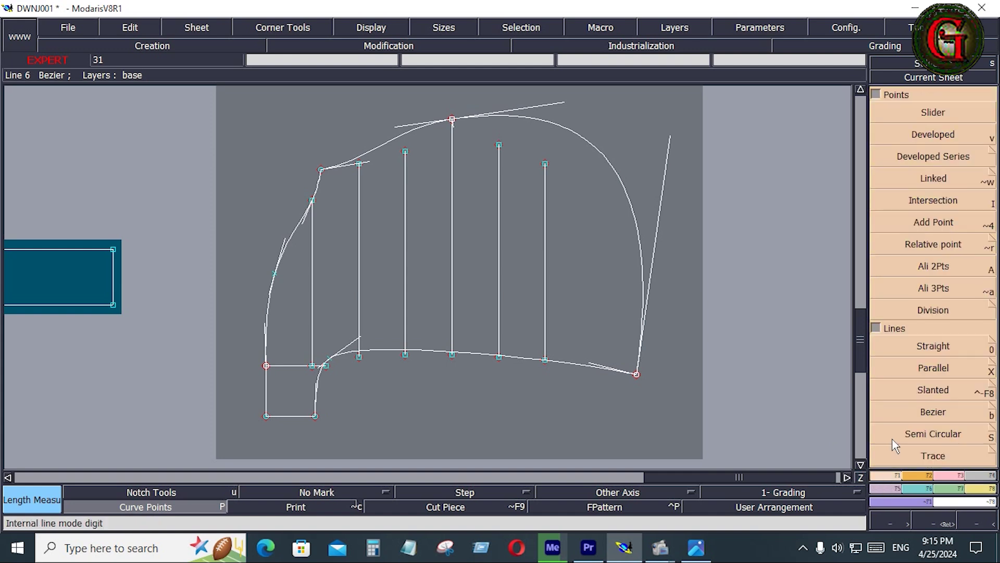
left_click(926, 371)
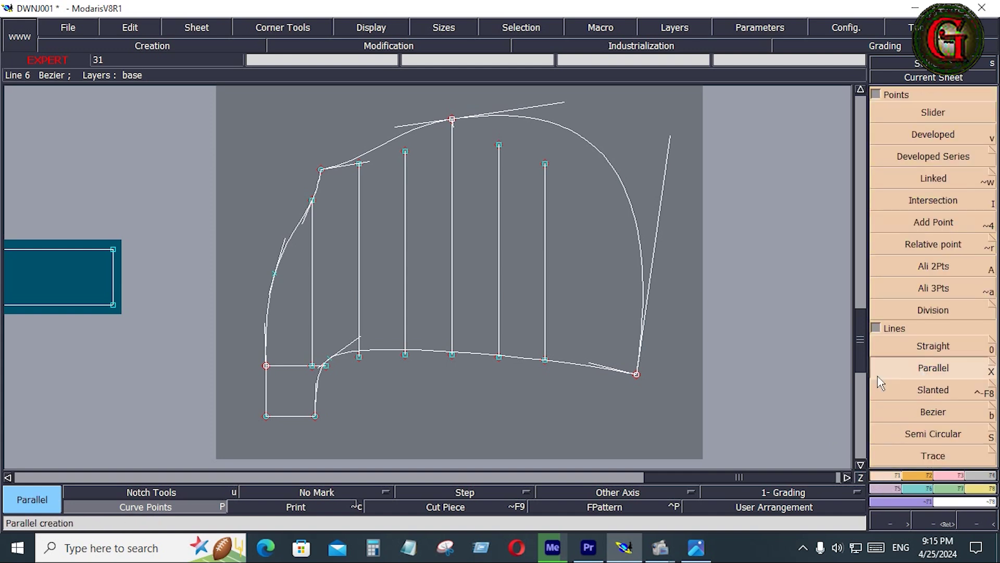
left_click(546, 307)
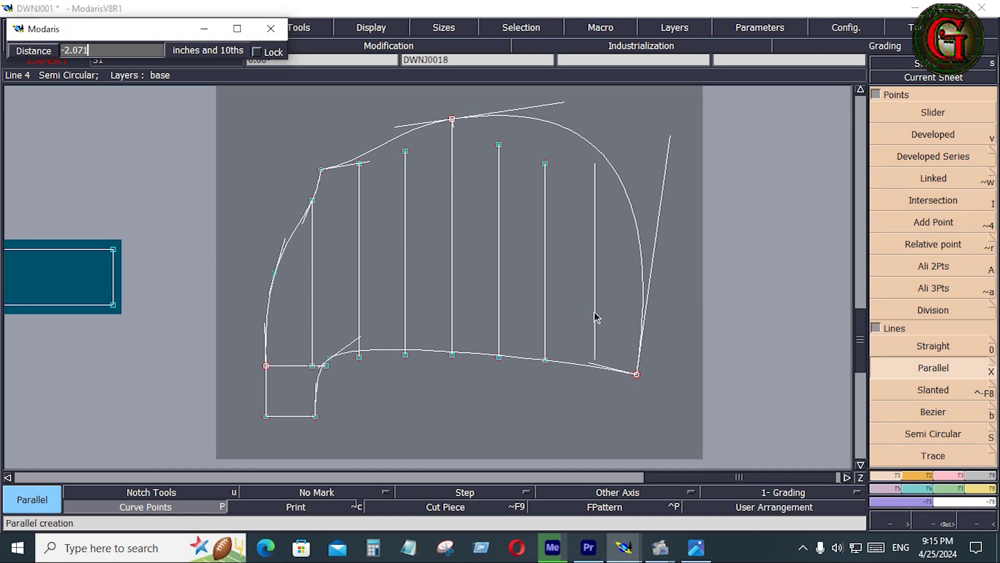
key("Return")
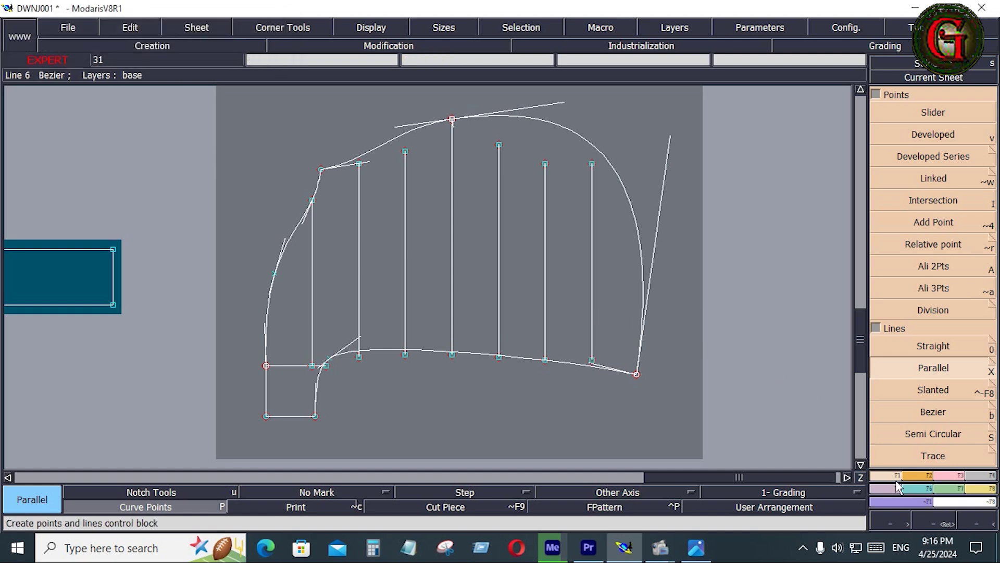
left_click(389, 45)
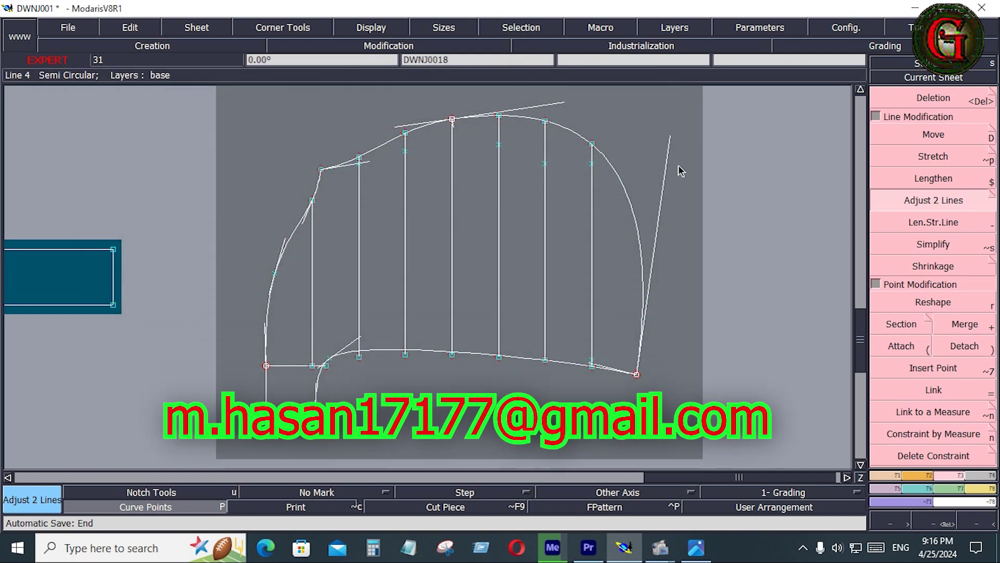
Pull the back curve's tangent handle slightly inward with Reshape to flatten the rear of the hood
left_click(922, 304)
left_click(669, 140)
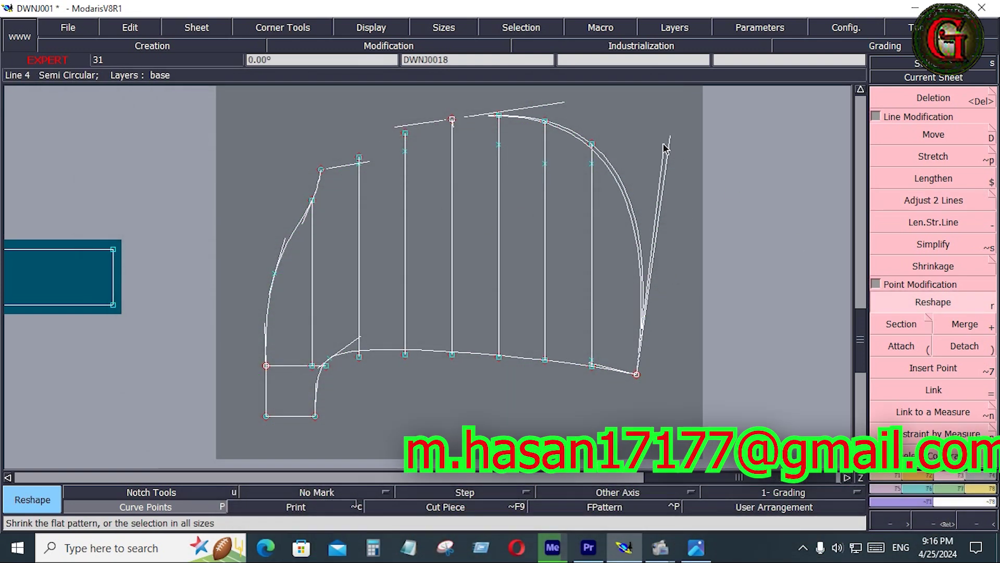
left_click(656, 147)
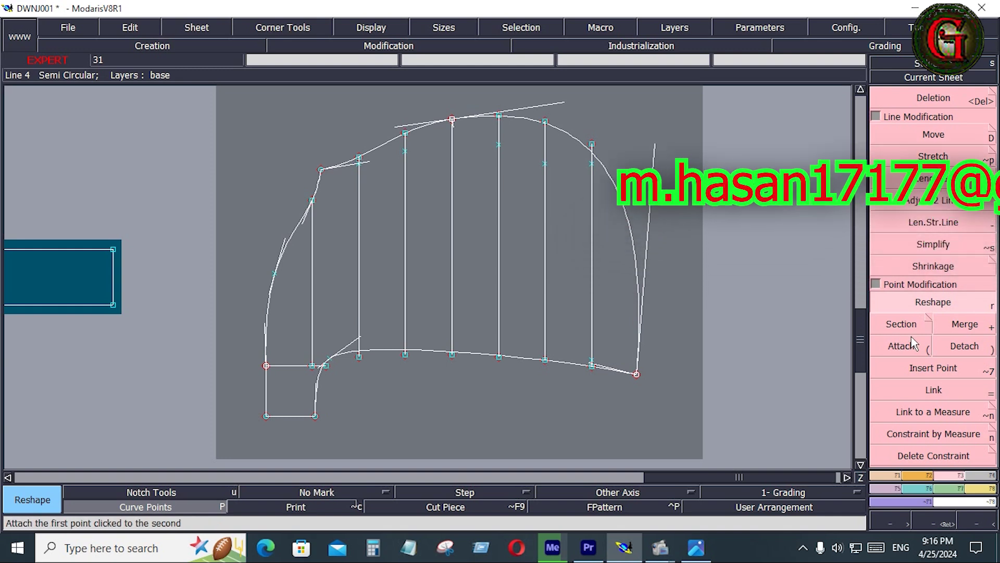
Delete the leftover points on the vertical lines and insert a developed point into the base curve near its back corner
left_click(934, 97)
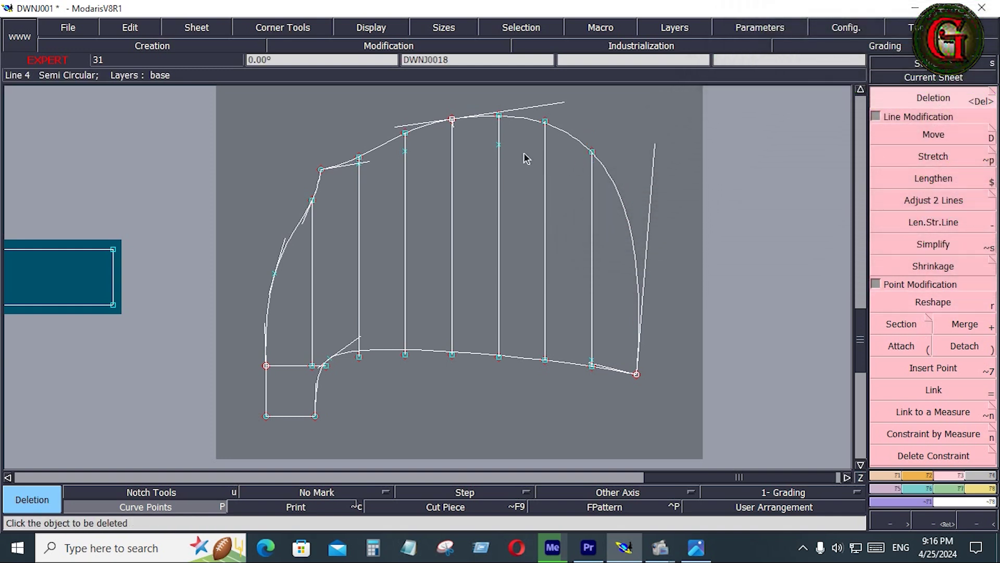
key("v")
left_click(545, 362)
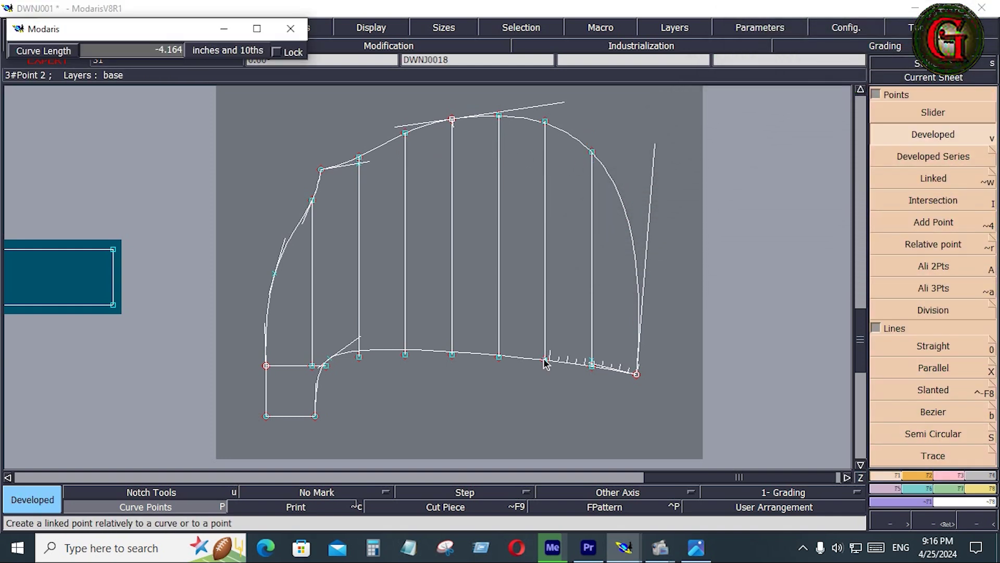
key("Escape")
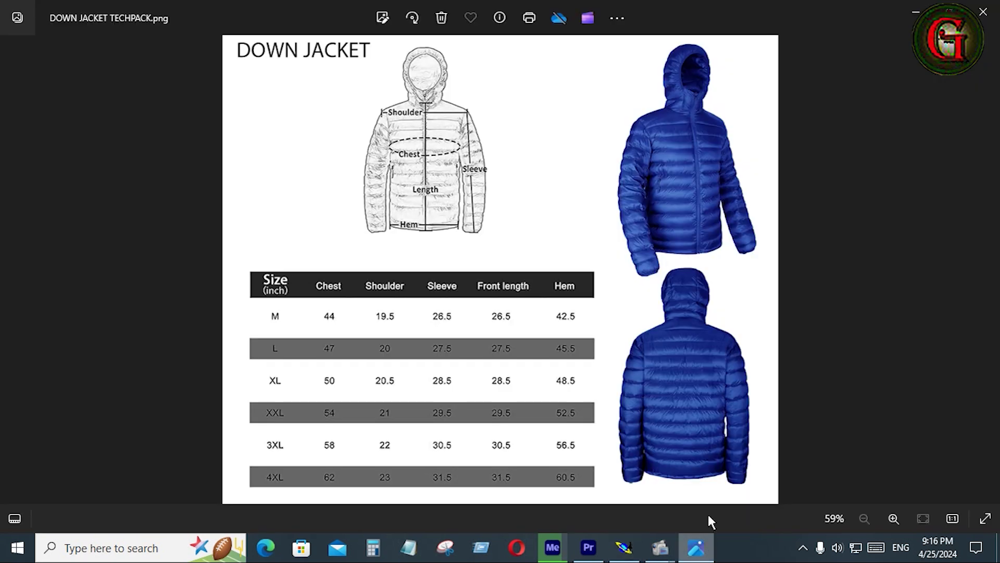
left_click(598, 397)
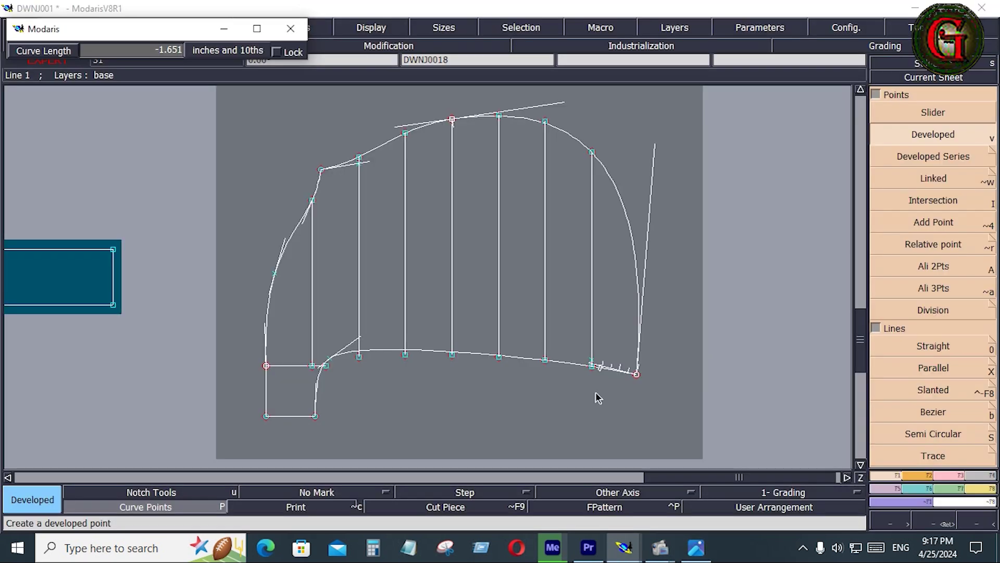
key("Down")
key("Return")
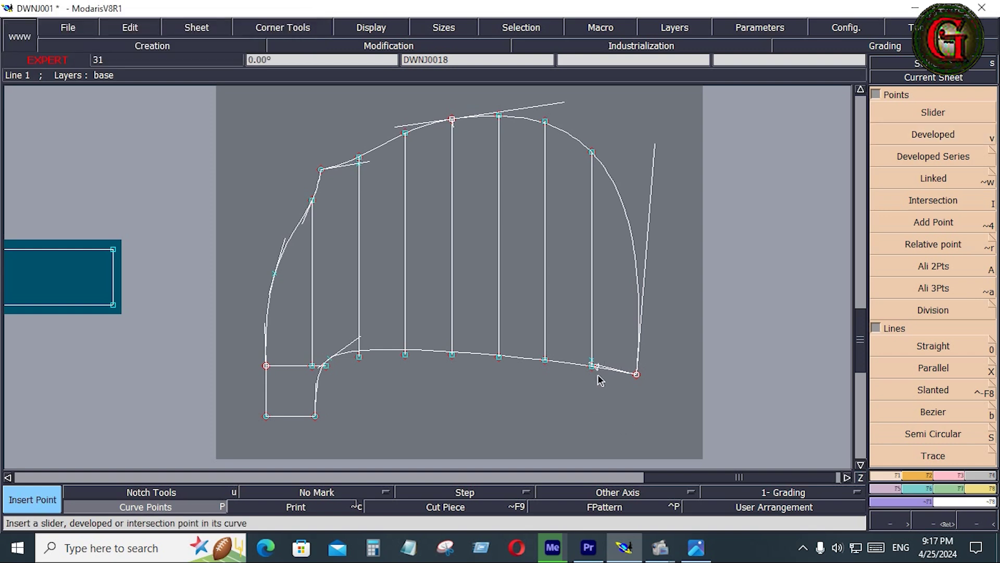
left_click(598, 373)
key("v")
left_click(321, 170)
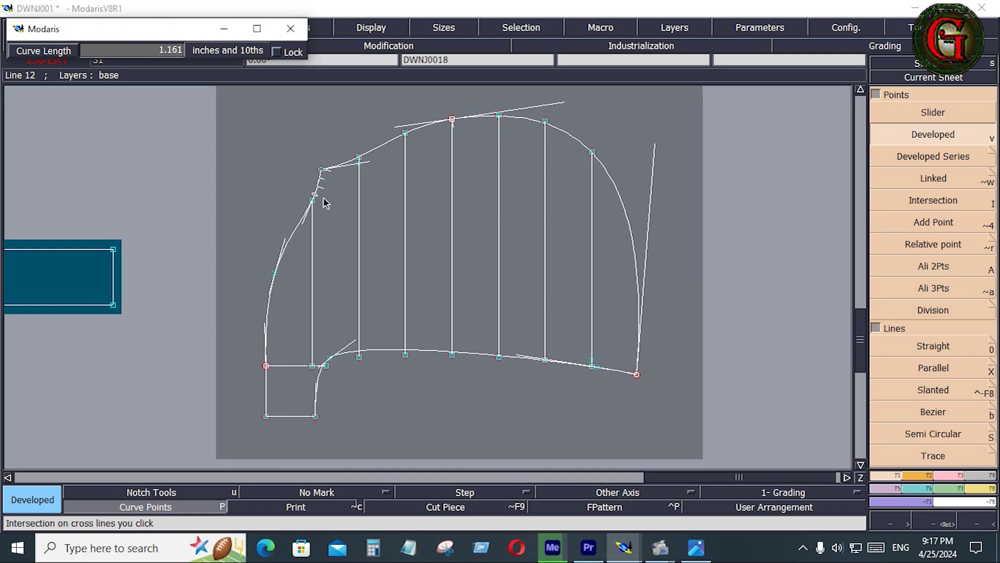
key("ctrl+z")
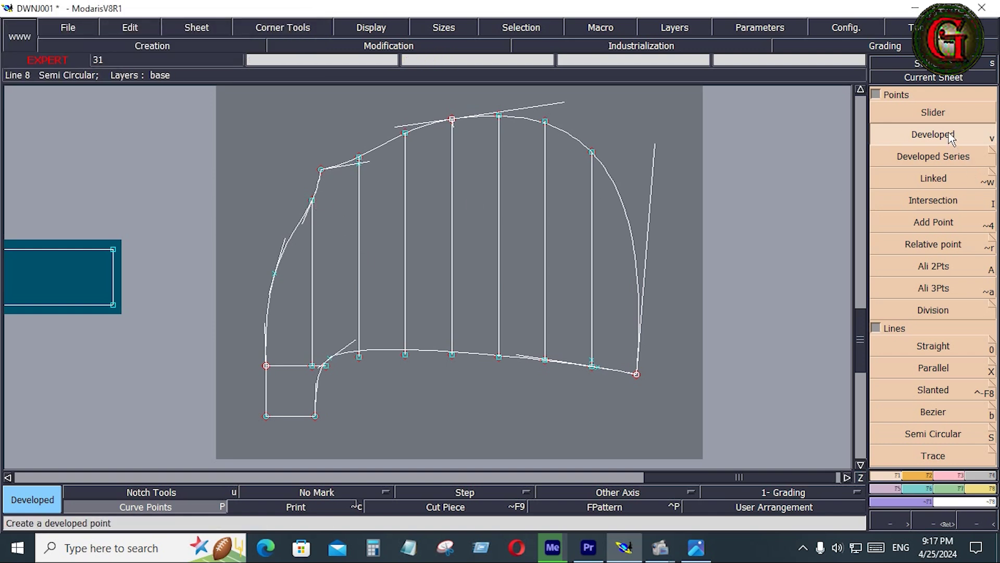
Draw a Bezier line from the foremost vertical line's upper end to the rearmost vertical line's lower end on the base curve
left_click(945, 417)
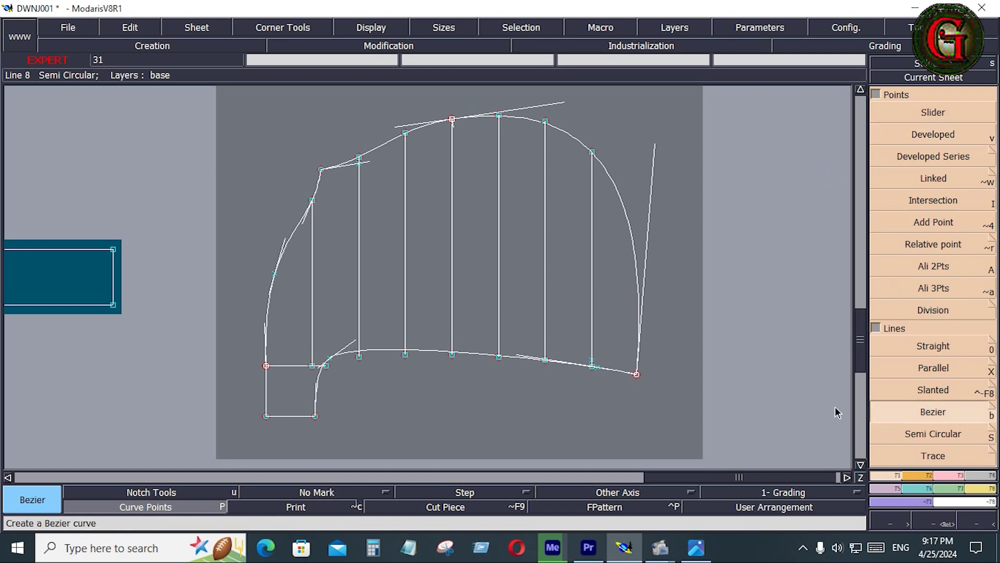
left_click(313, 201)
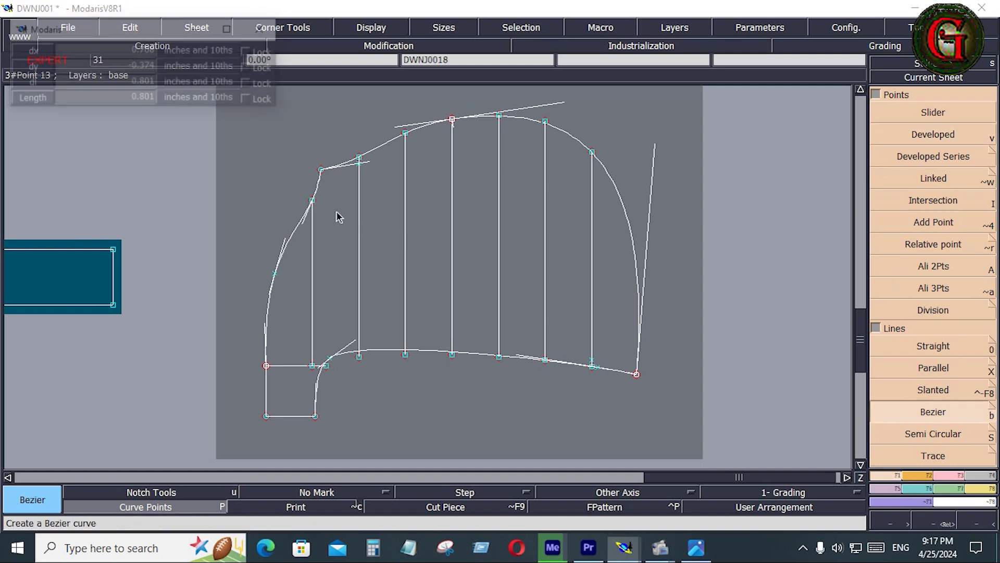
left_click(591, 367)
key("Return")
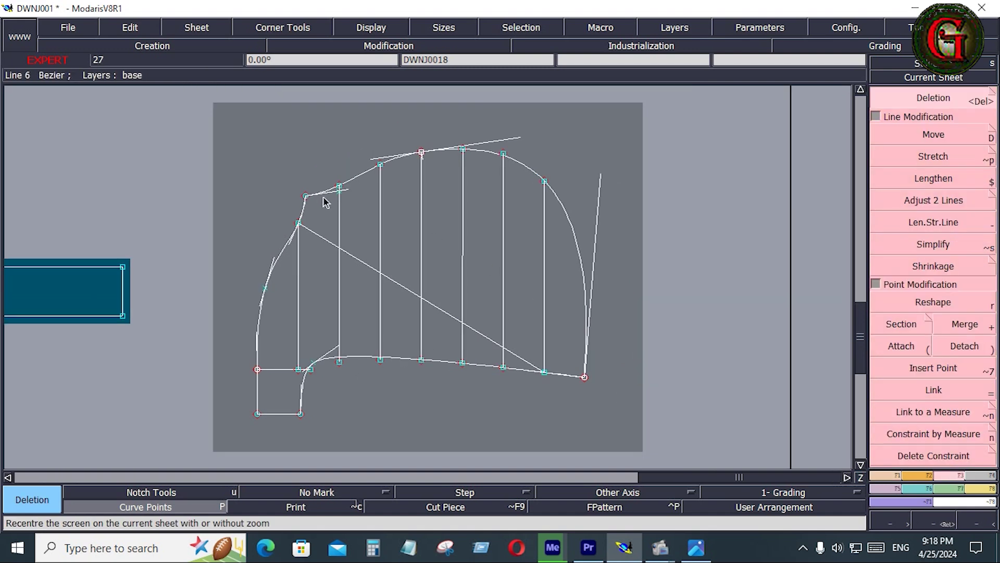
Reshape the Bezier line into an inner curve following the crown and back outline by adjusting its points and tangent handles
key("Return")
left_click_drag(250, 108, 597, 391)
left_click(943, 307)
left_click(353, 309)
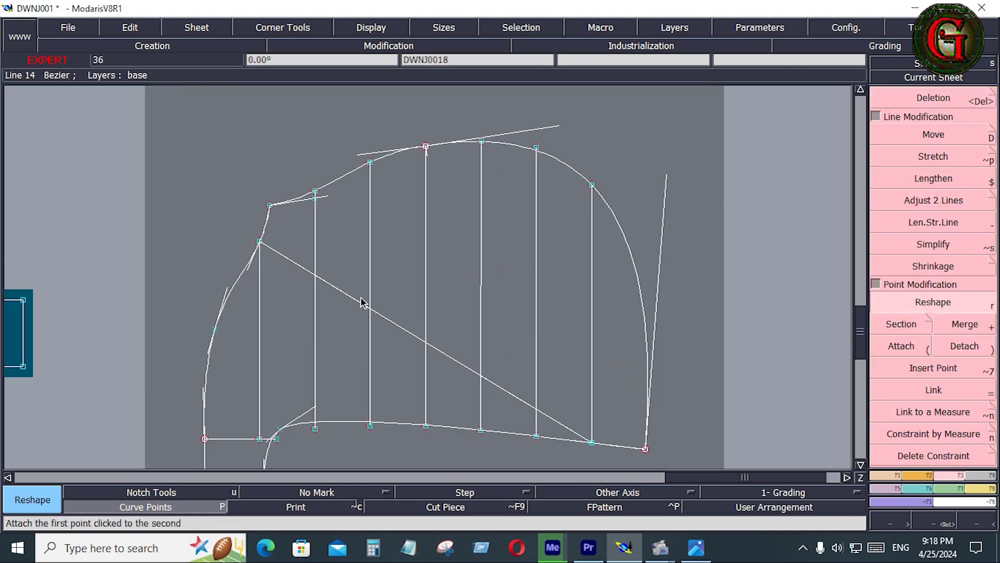
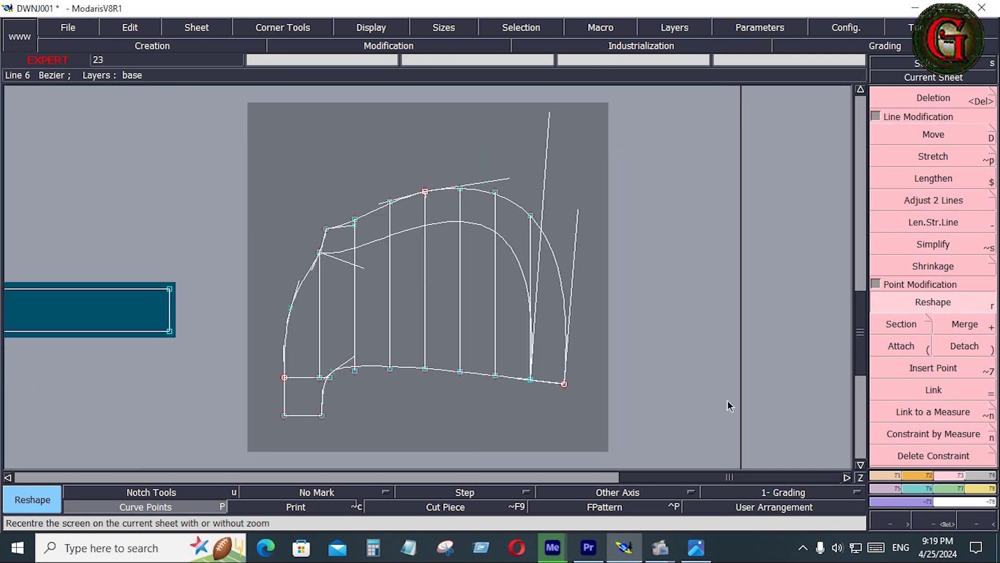
left_click(550, 122)
left_click(550, 122)
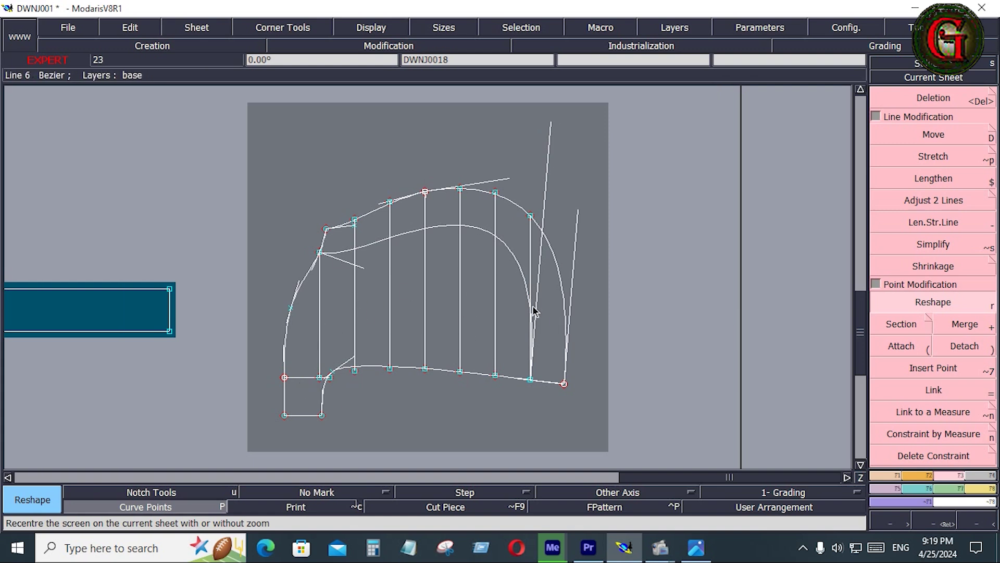
Extract the inner hood shape from the draft as a piece with Seam, then delete that piece
left_click(982, 479)
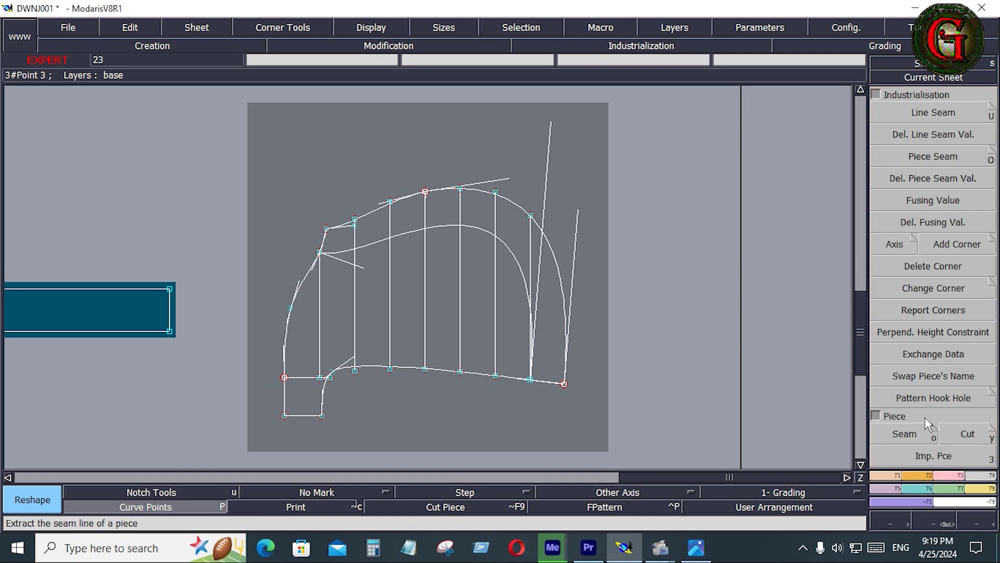
left_click(904, 433)
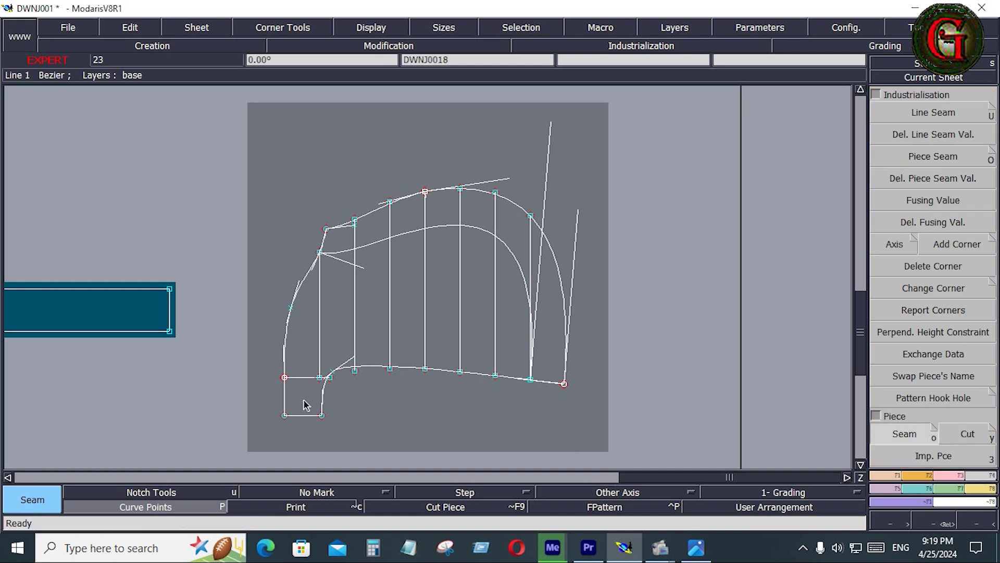
mouse_move(304, 399)
left_mouse_down()
mouse_move(304, 349)
mouse_move(342, 325)
mouse_move(457, 306)
mouse_move(521, 314)
mouse_move(554, 405)
left_mouse_up()
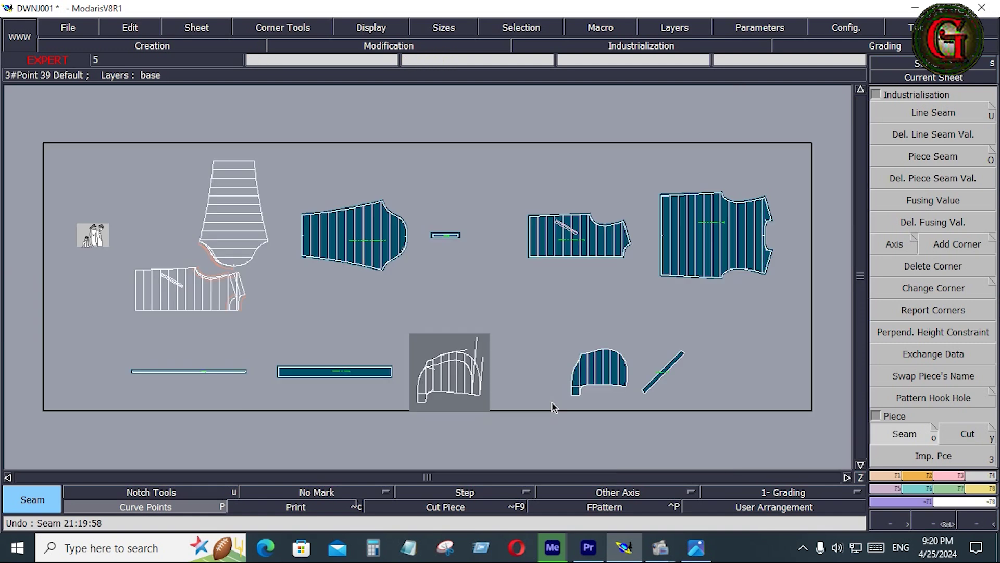
key("Delete")
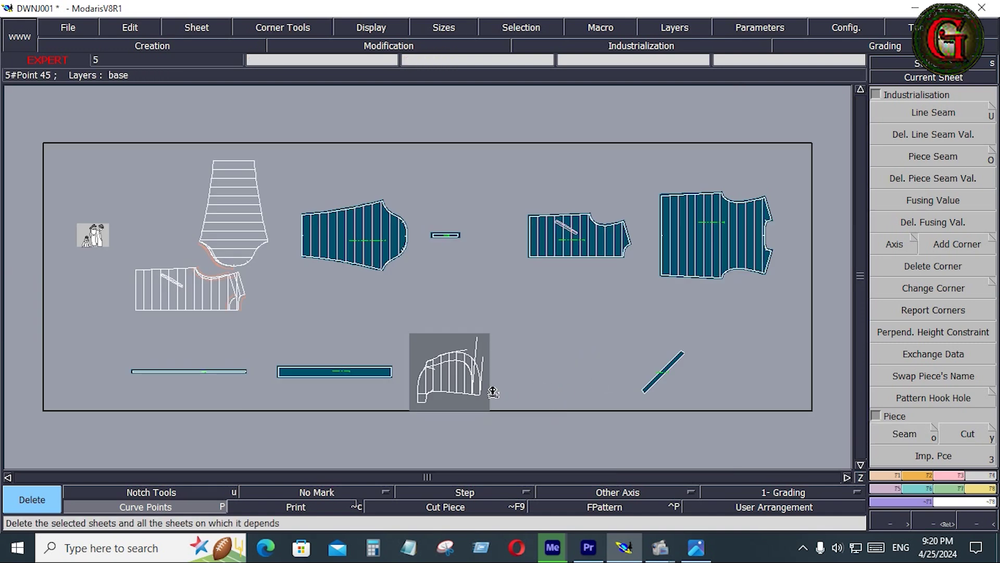
left_click(493, 392)
Select the hood draft's internal lines and extract the hood piece bounded by the inner curve with Seam
key("End")
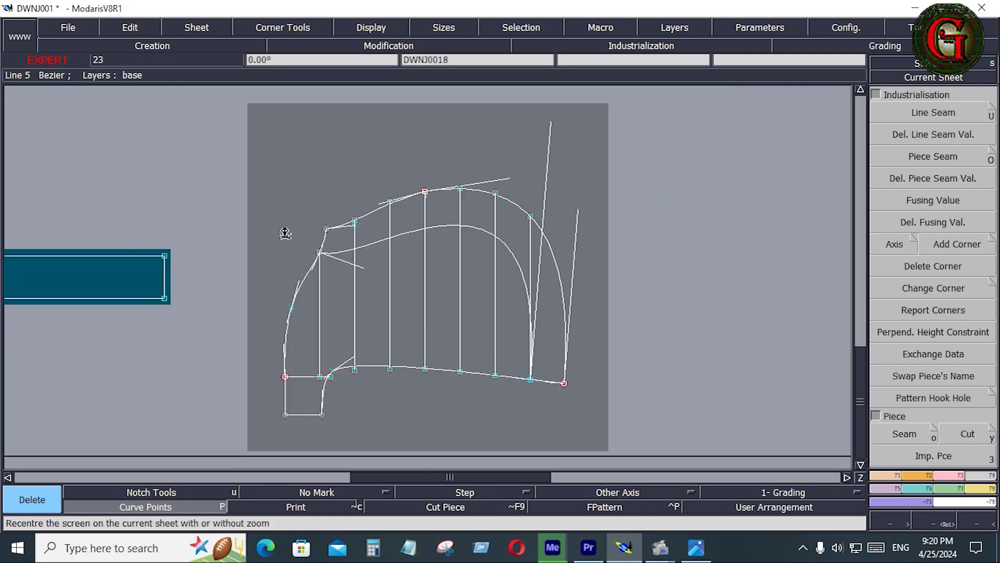
key("Escape")
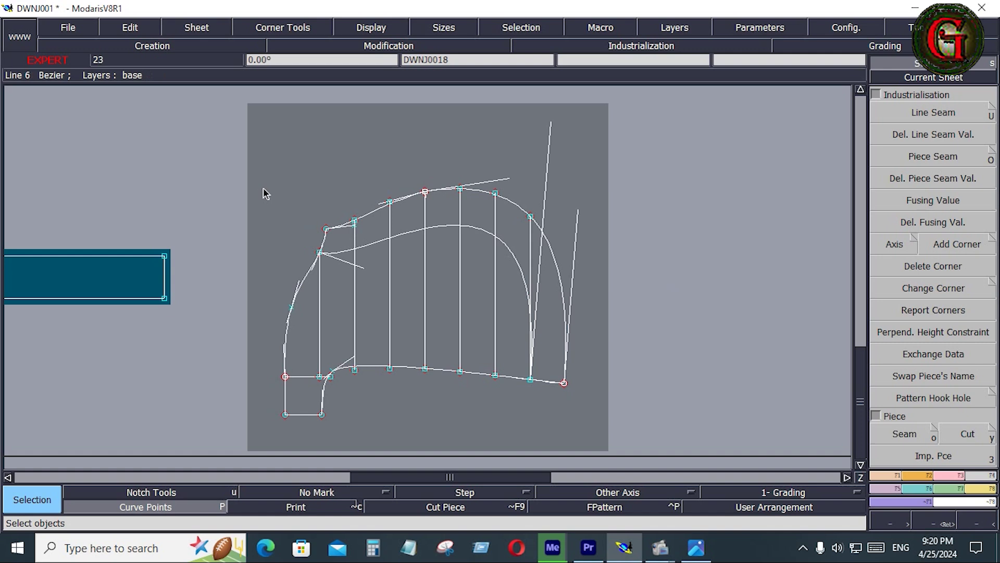
left_click_drag(255, 166, 555, 467)
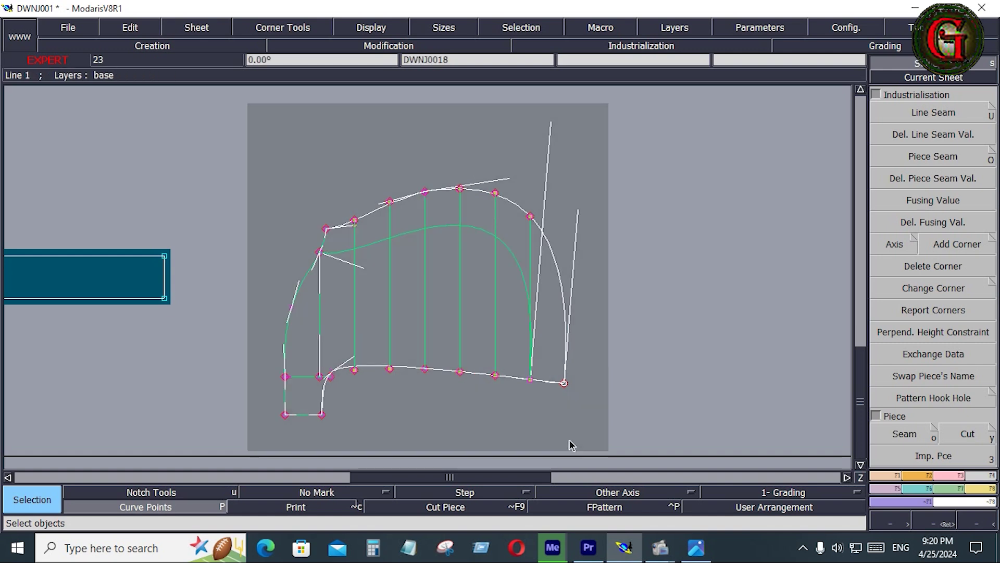
left_click(904, 435)
mouse_move(306, 381)
left_mouse_down()
mouse_move(328, 313)
mouse_move(483, 283)
left_mouse_up()
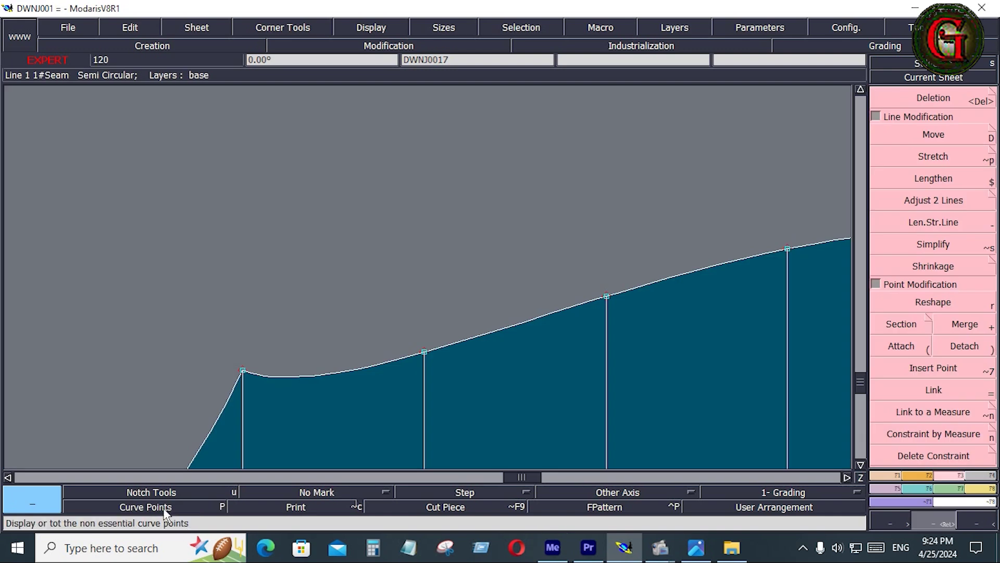
Show the hood piece's curve points and raise the crown seam points just behind the front corner with Reshape to remove the dip
left_click(165, 511)
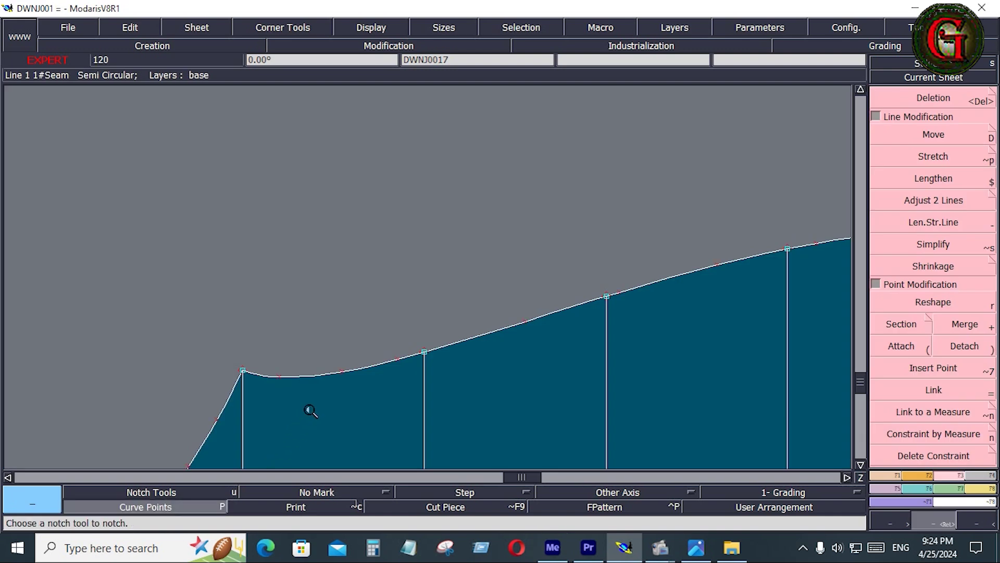
left_click(929, 305)
left_click(280, 378)
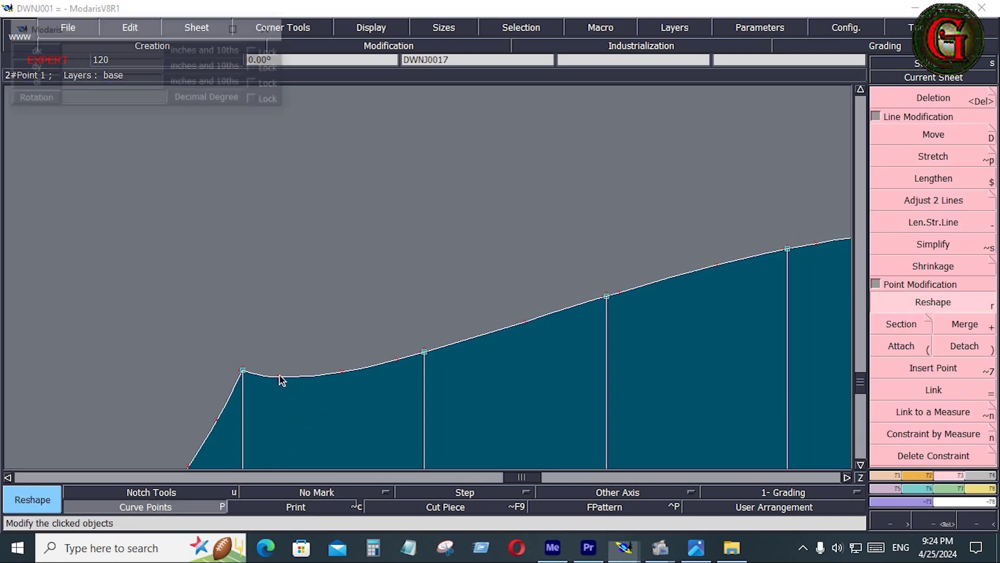
left_click(290, 372)
left_click(342, 372)
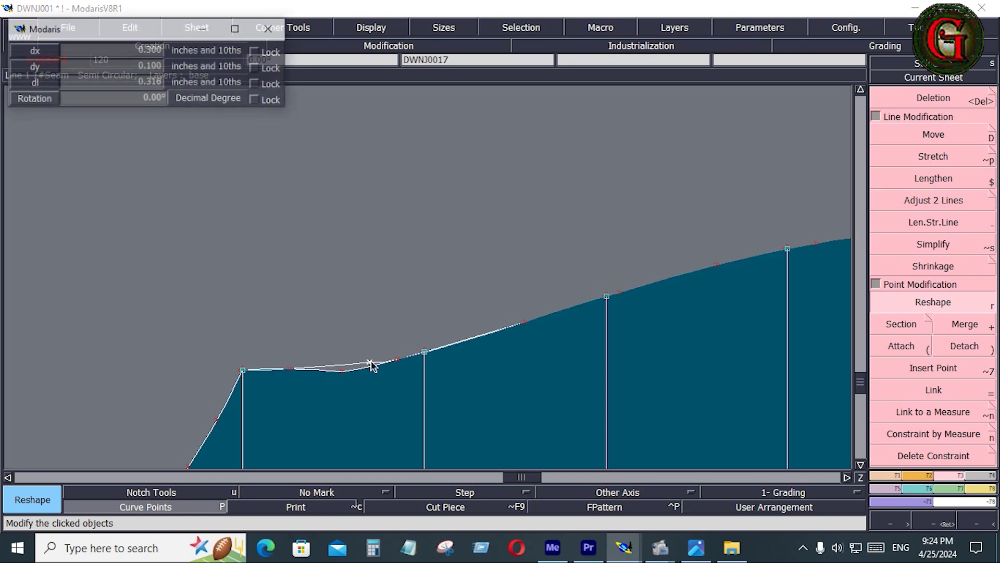
left_click(375, 362)
Raise the crown seam points around the second vertical line with Reshape into a smooth curve, and hide the curve points
left_click(397, 360)
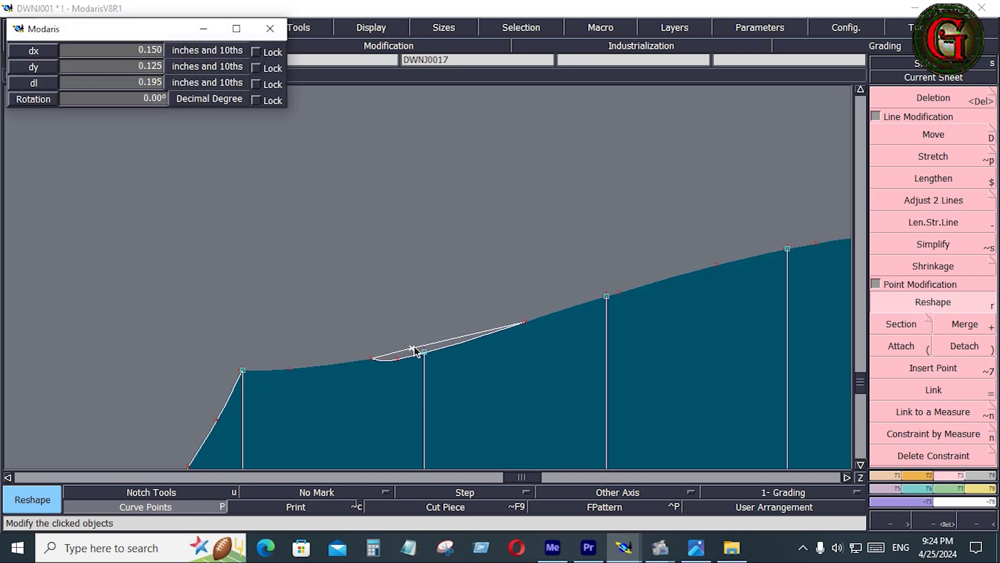
left_click(415, 351)
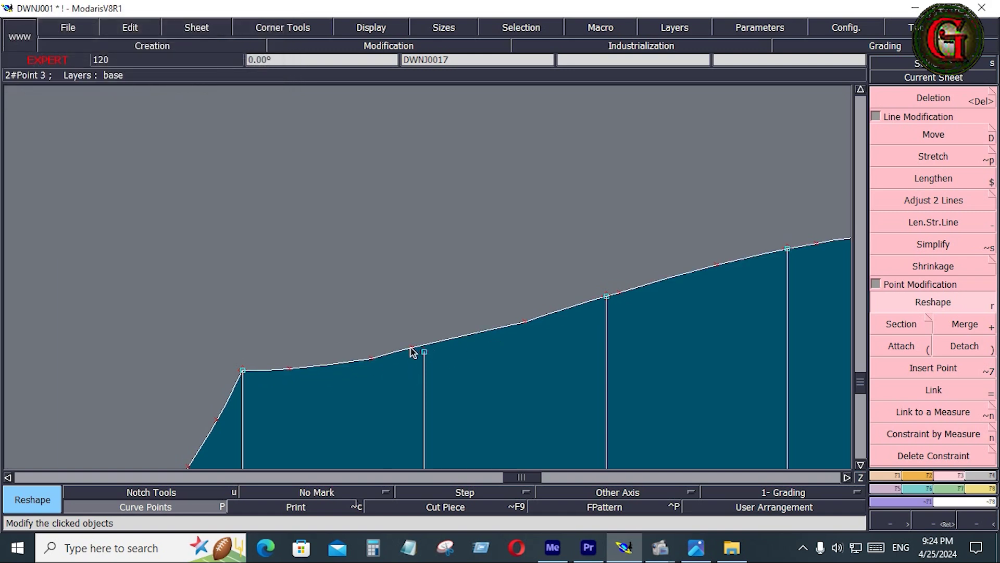
left_click(413, 352)
left_click(424, 343)
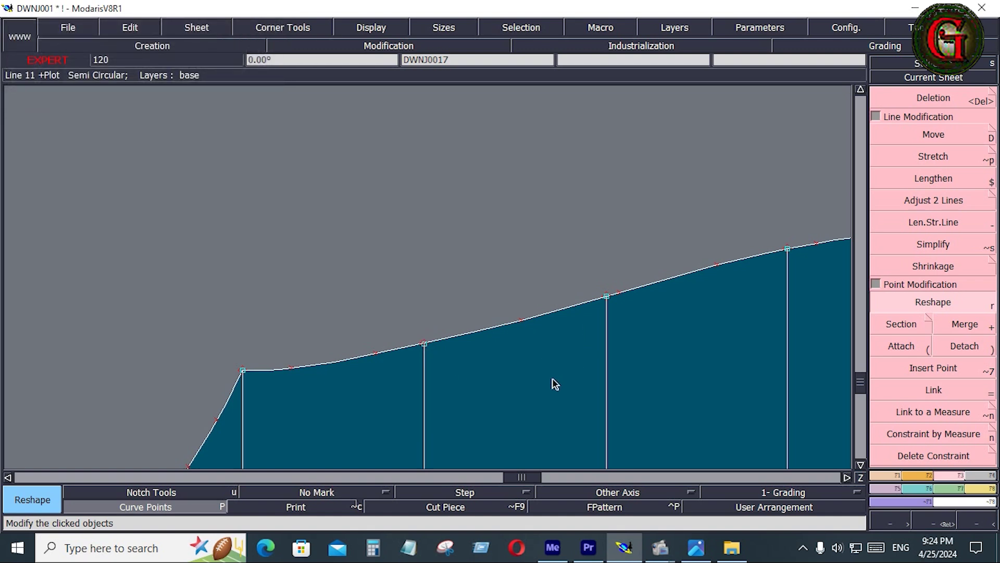
key("Home")
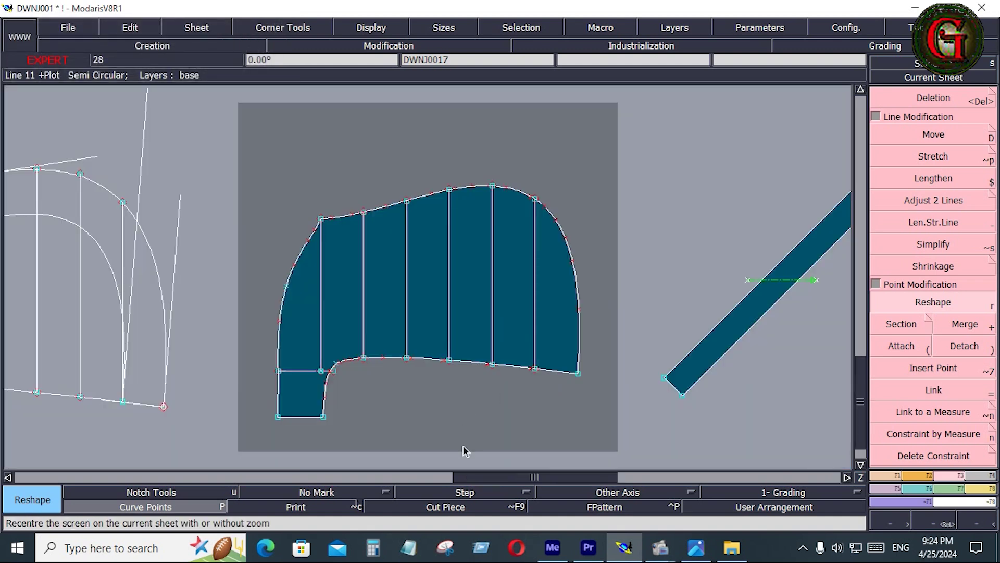
left_click(146, 506)
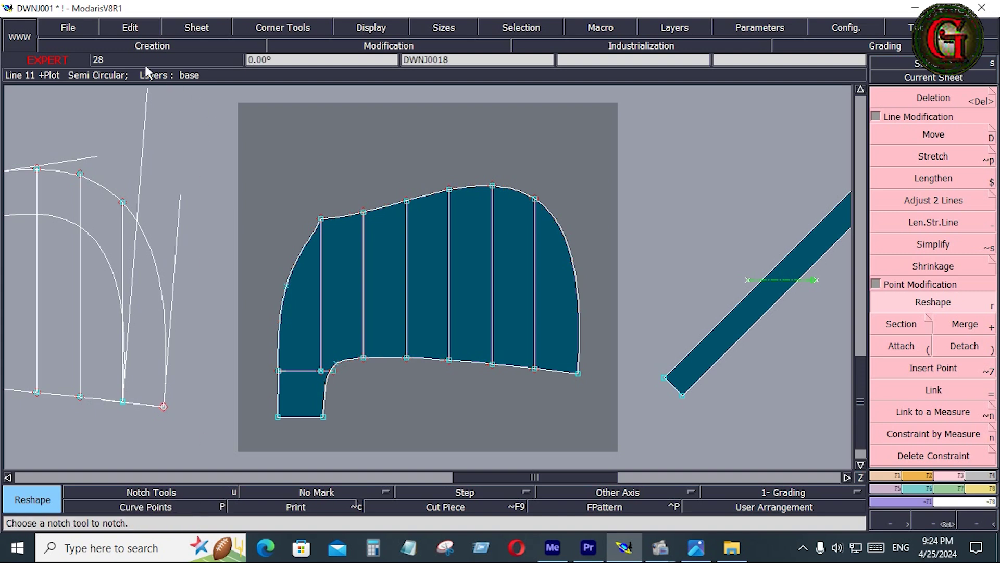
Save the DWNJ001 model, continuing past the validation warnings
left_click(68, 26)
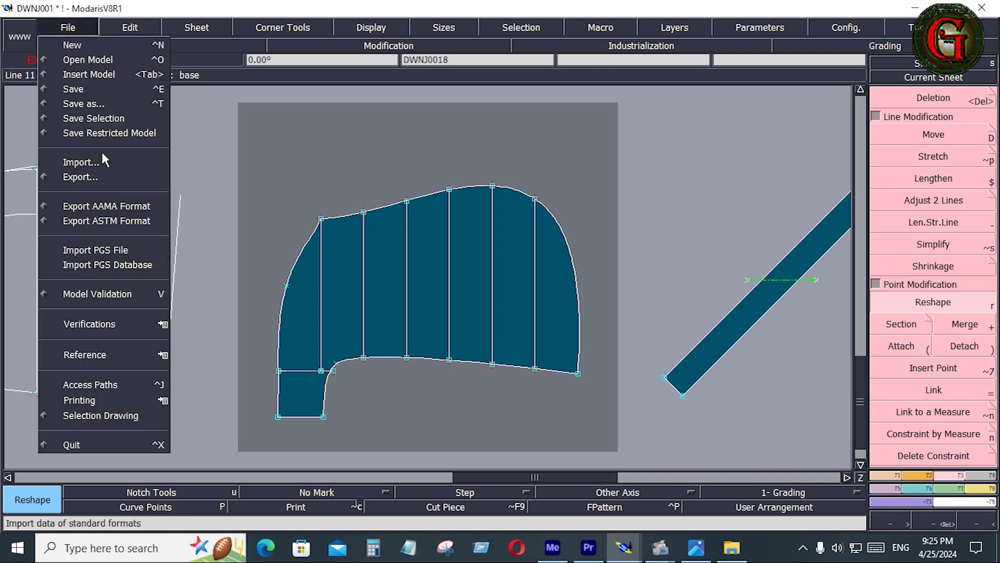
left_click(99, 104)
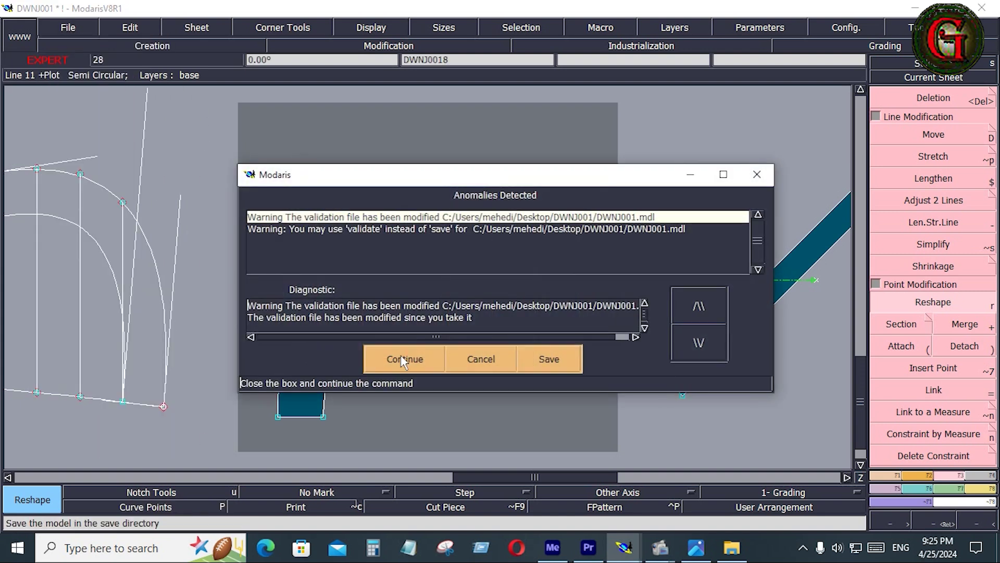
left_click(402, 360)
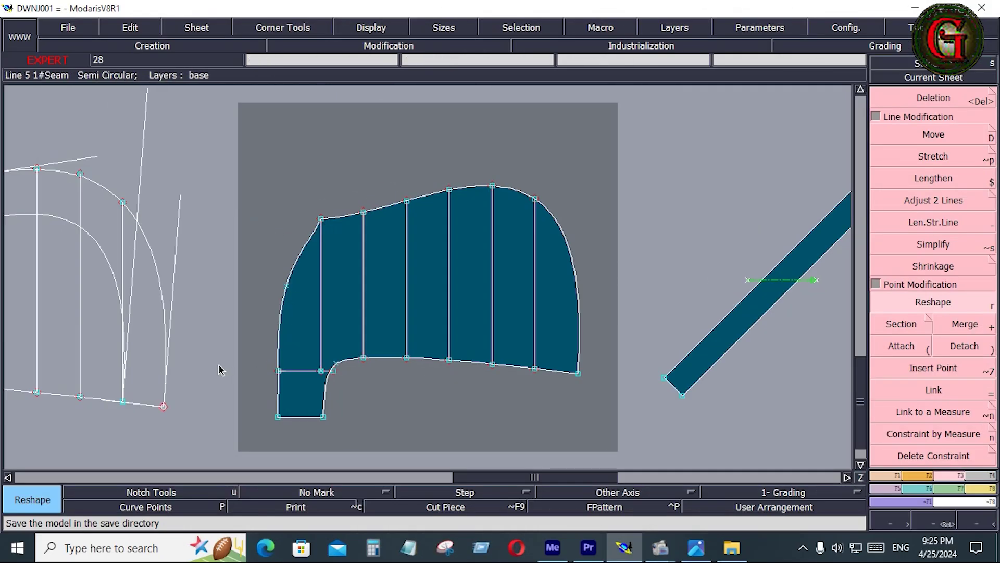
Measure the base line segment between the inner and outer back curves of the hood draft with Length Measure
left_click(990, 501)
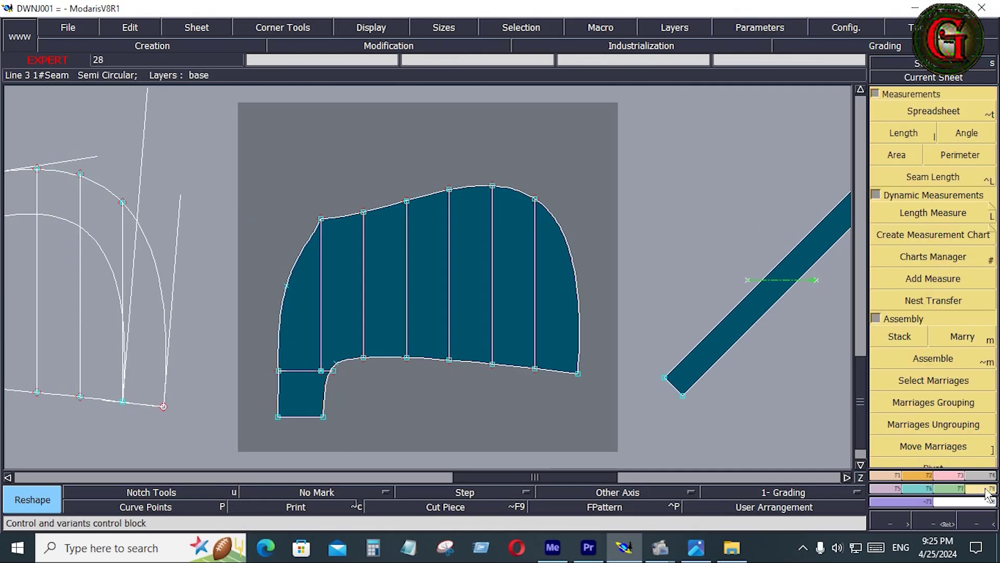
left_click(970, 215)
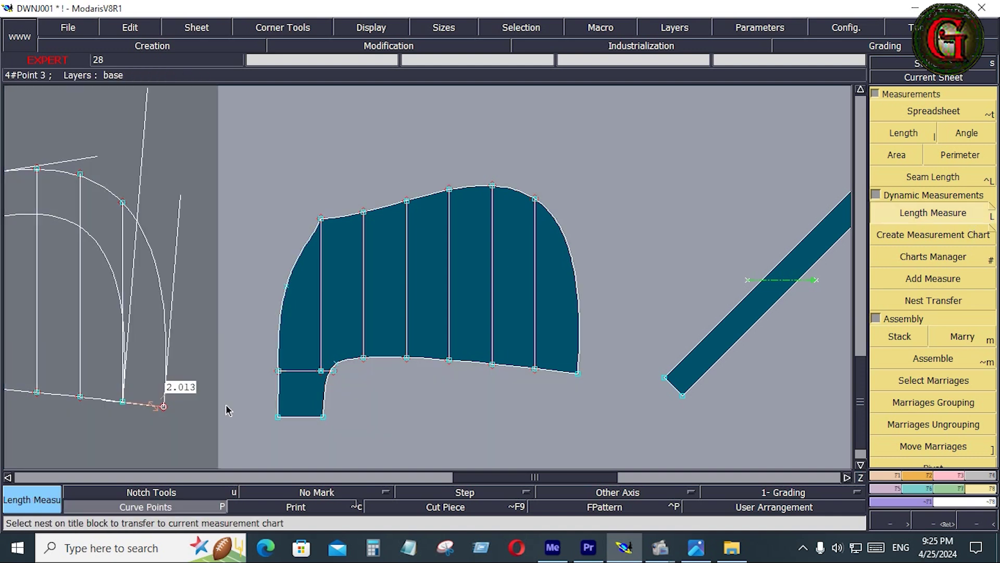
key("Home")
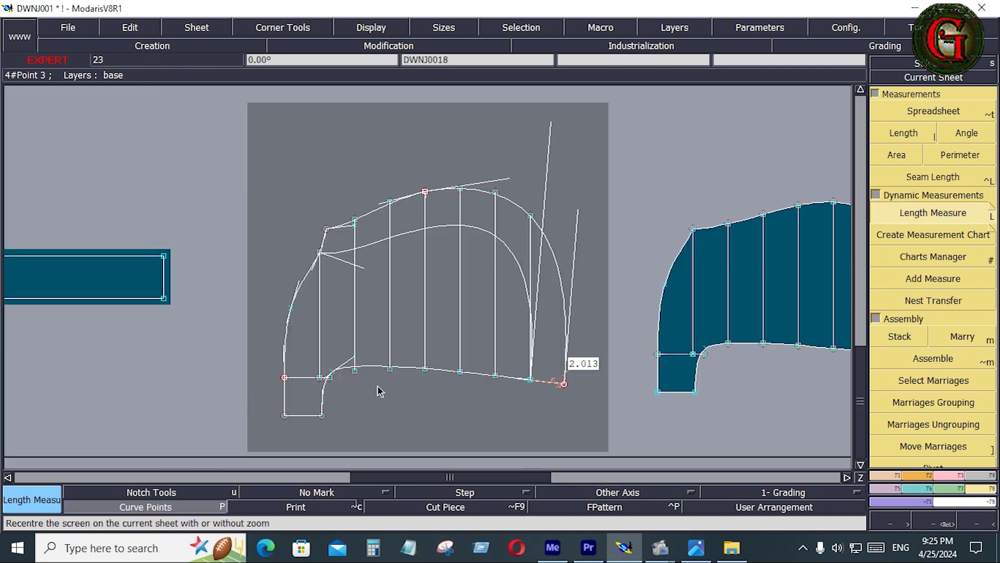
Measure the hood draft's short front segment and the inner curve running from the front to the base with Length Measure
left_click(327, 231)
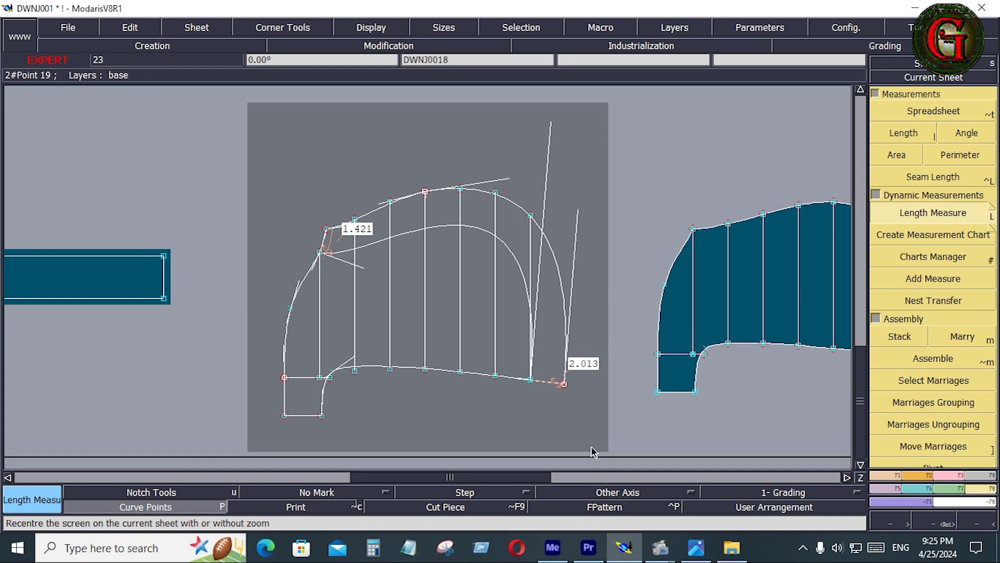
key("j")
key("Home")
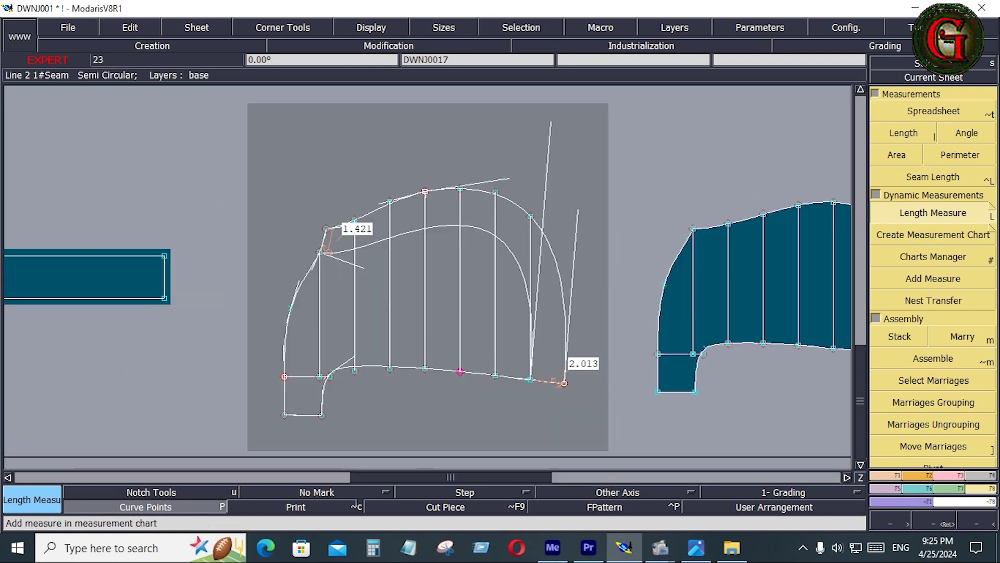
left_click(988, 211)
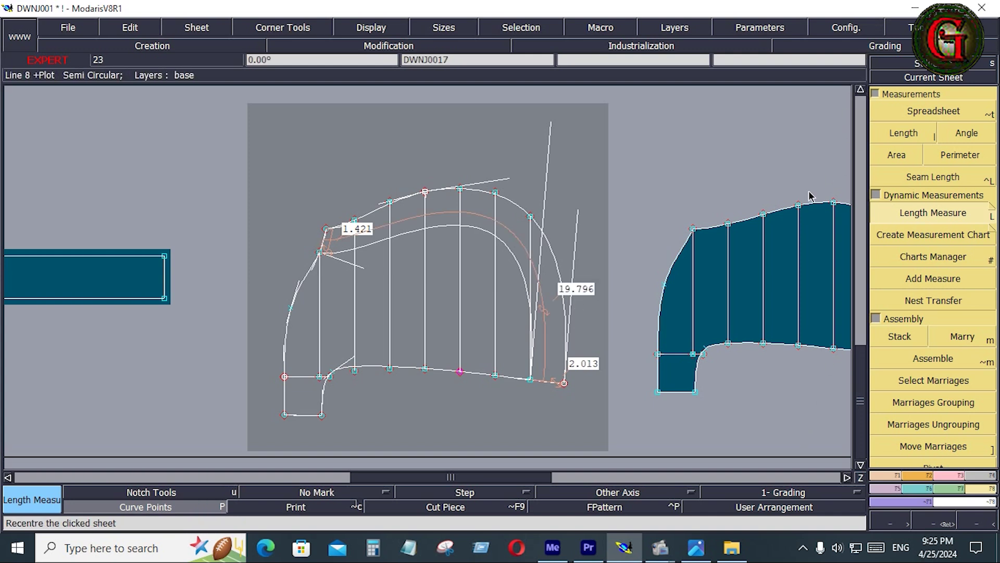
Draw a rectangle 19.8 inches wide and 2 inches high above the hood draft for the centre strip
key("F2")
left_click(930, 448)
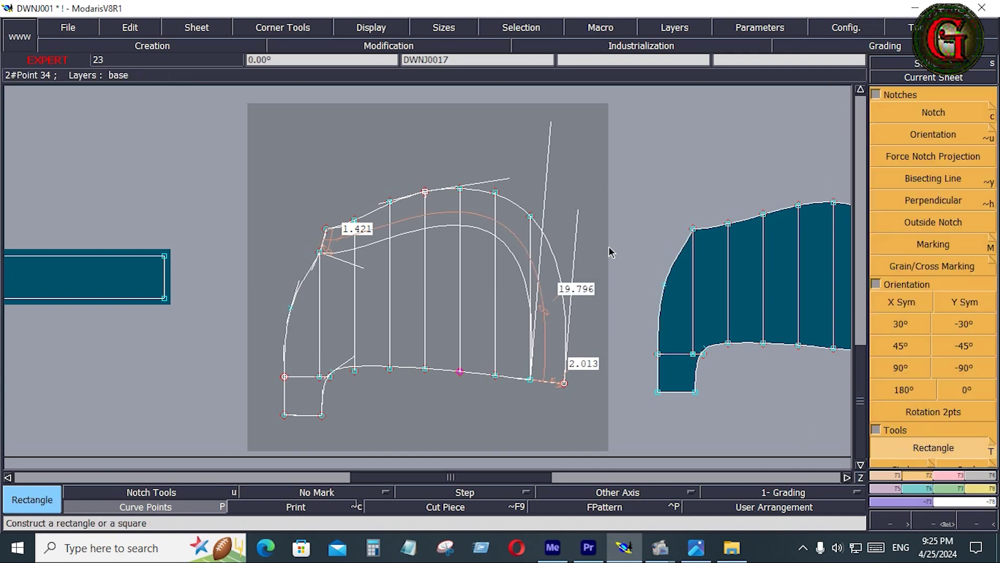
left_click(320, 121)
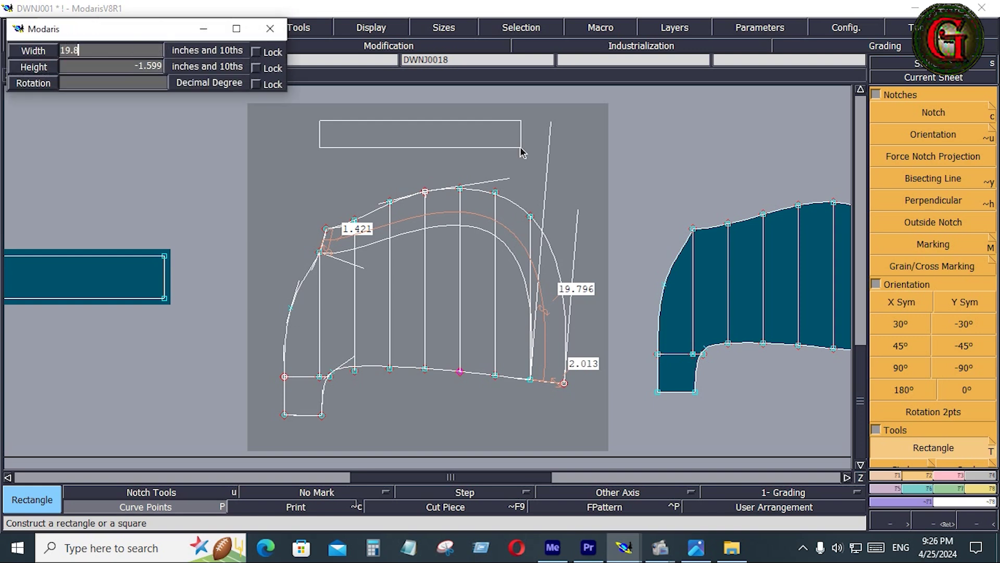
key("Return")
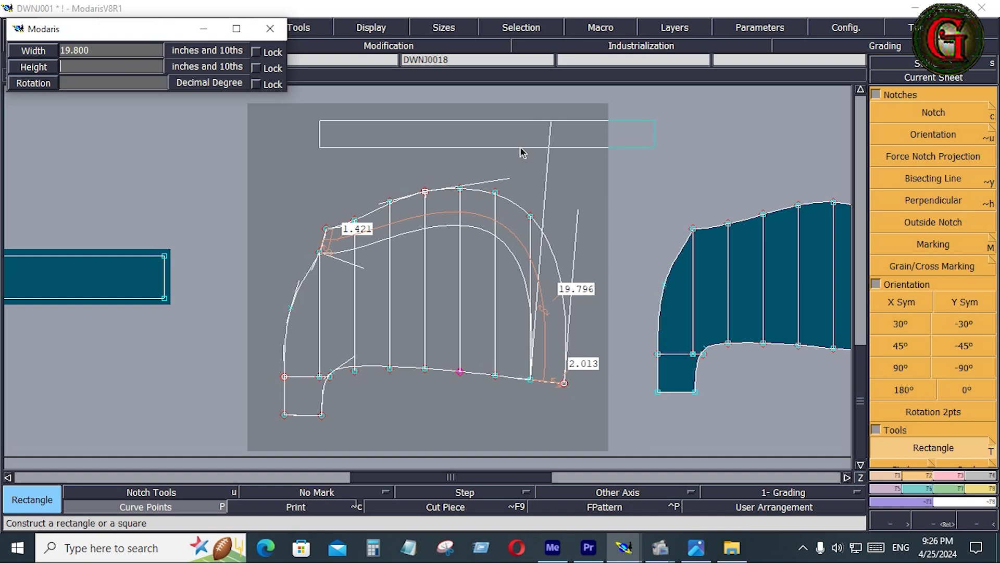
key("Return")
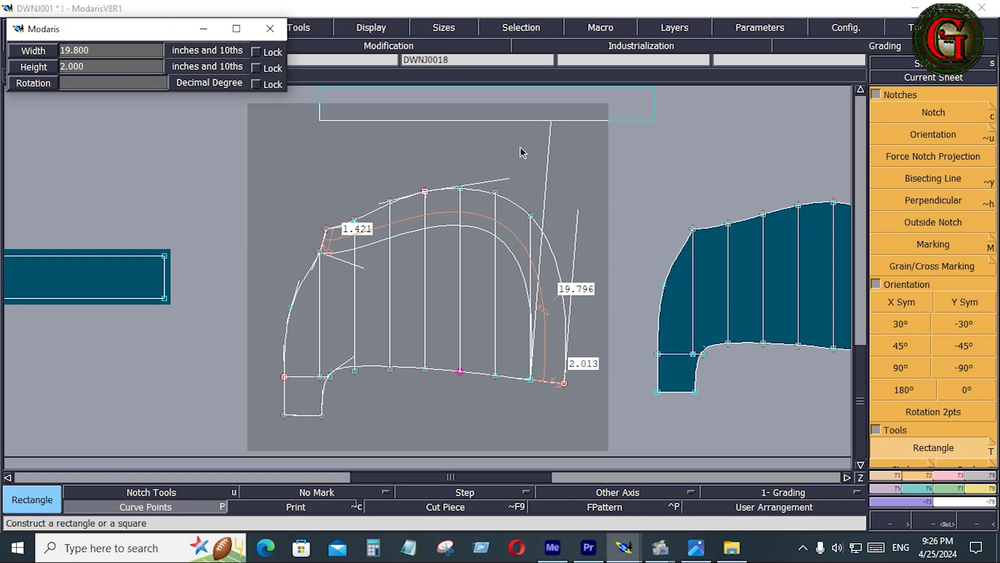
left_click(561, 180)
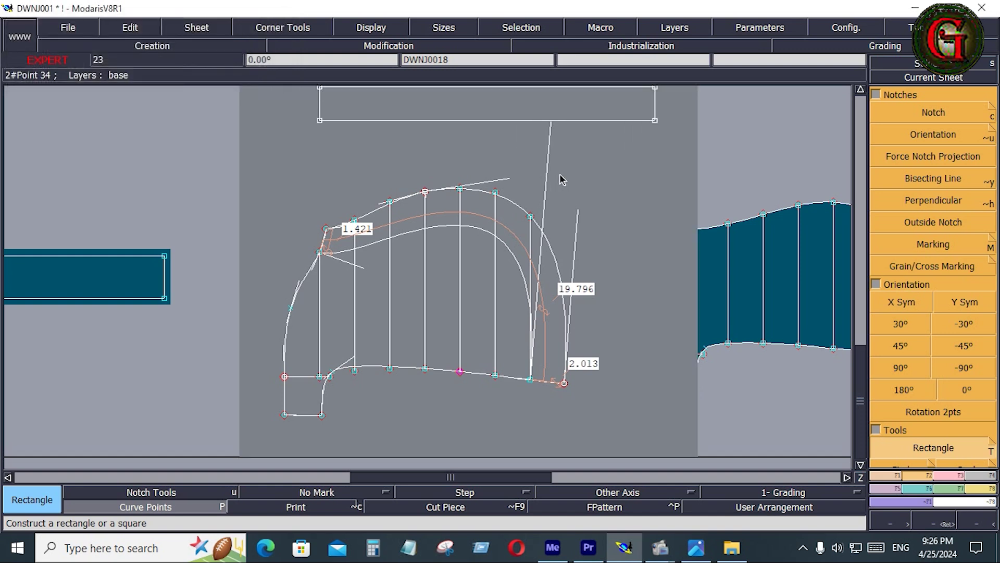
Place a developed point about three-quarters down the rectangle's front short side and draw a Bezier line from it to the opposite end's lower corner
key("v")
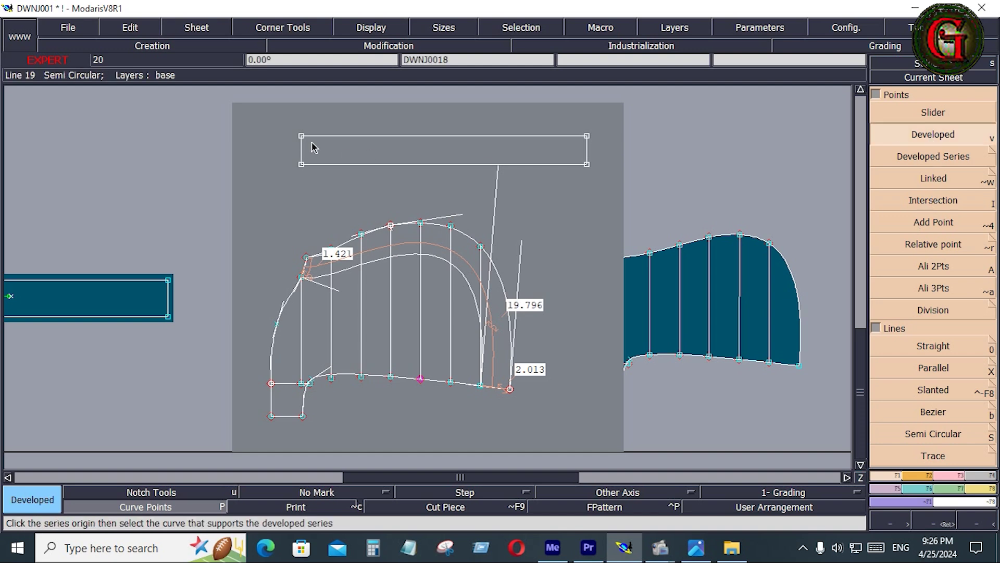
left_click(302, 137)
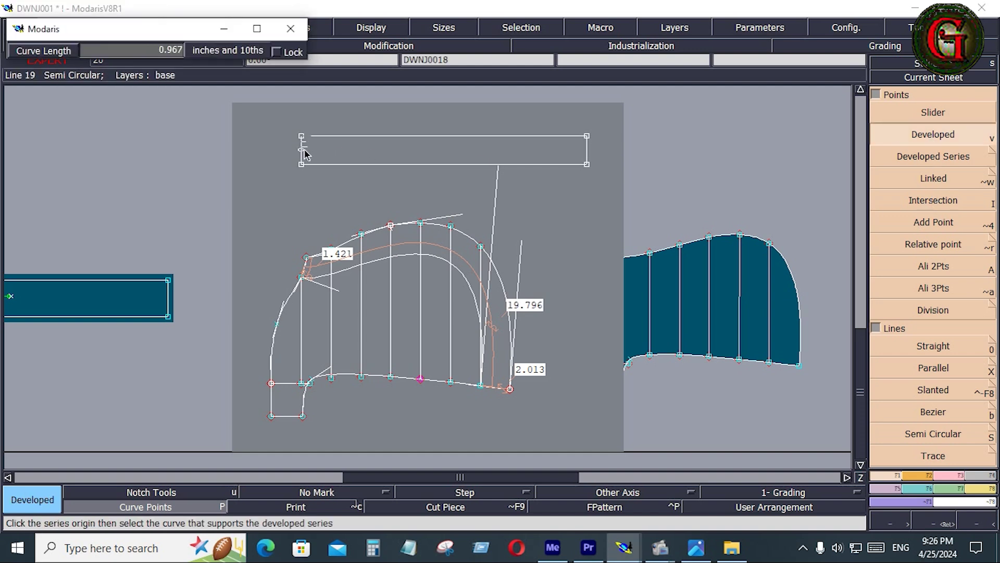
type("1.000")
key("Return")
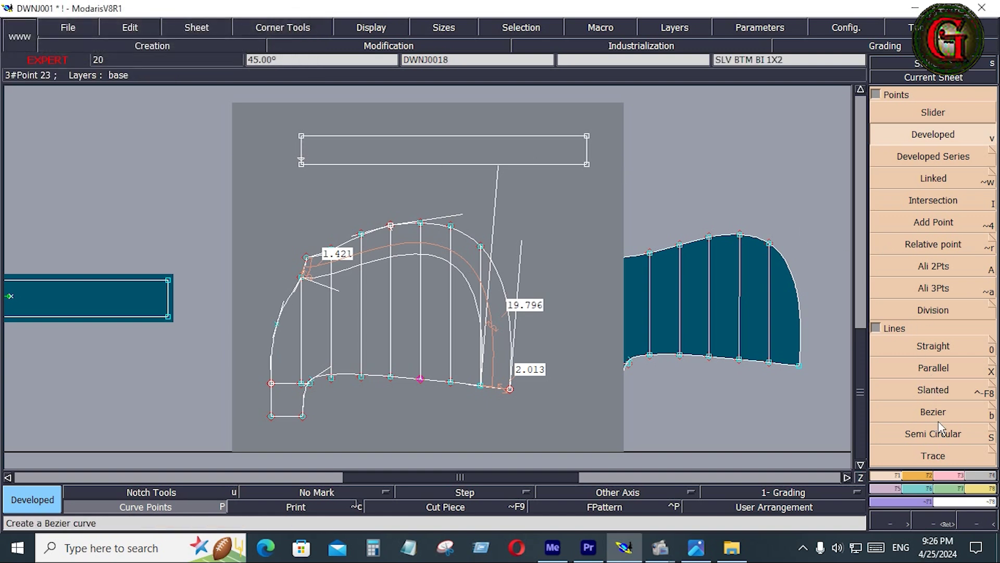
left_click(933, 411)
left_click(301, 160)
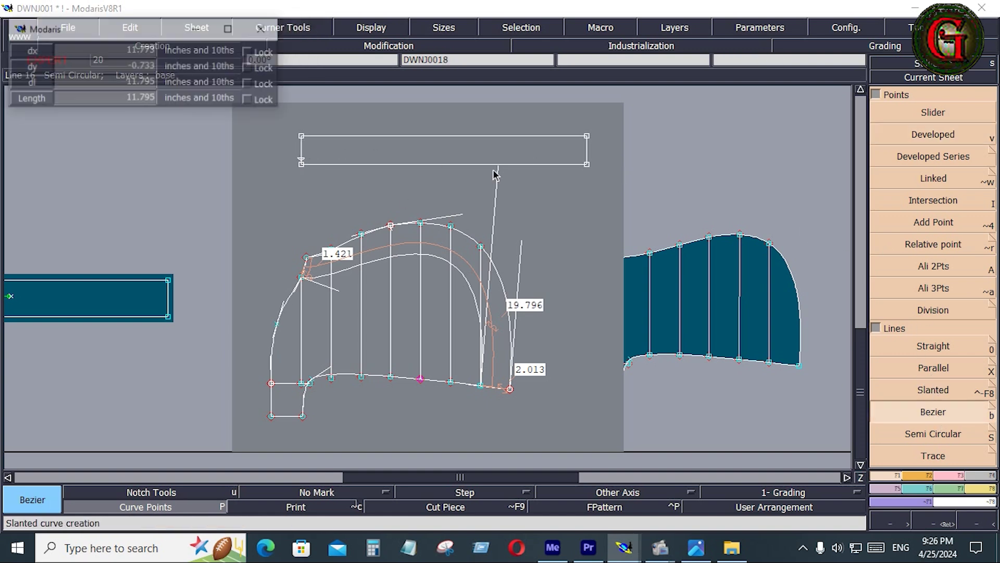
left_click(588, 165)
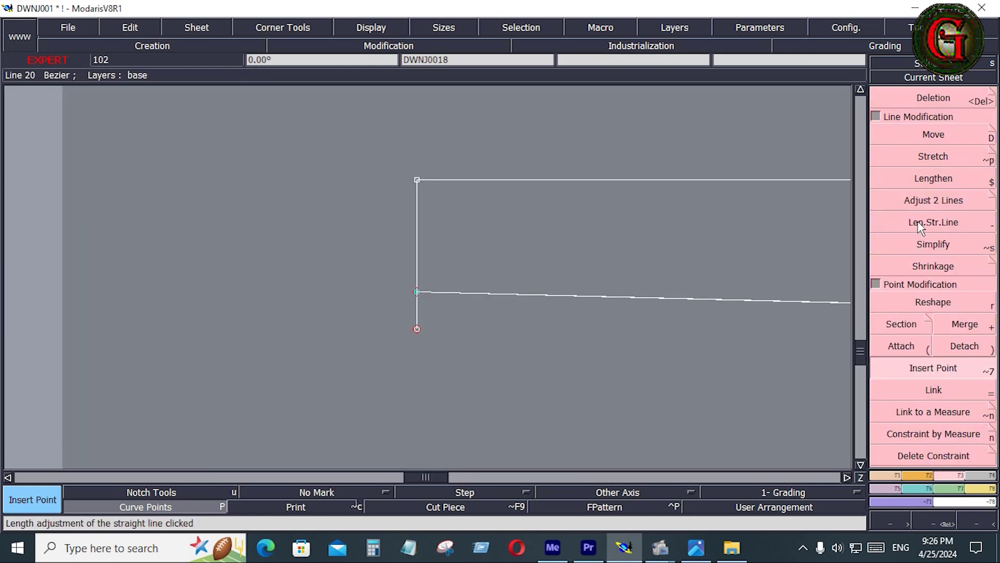
Trim the strip's front short side to the slanted line with Adjust 2 Lines, and extract the strip as a piece with Seam
left_click(917, 202)
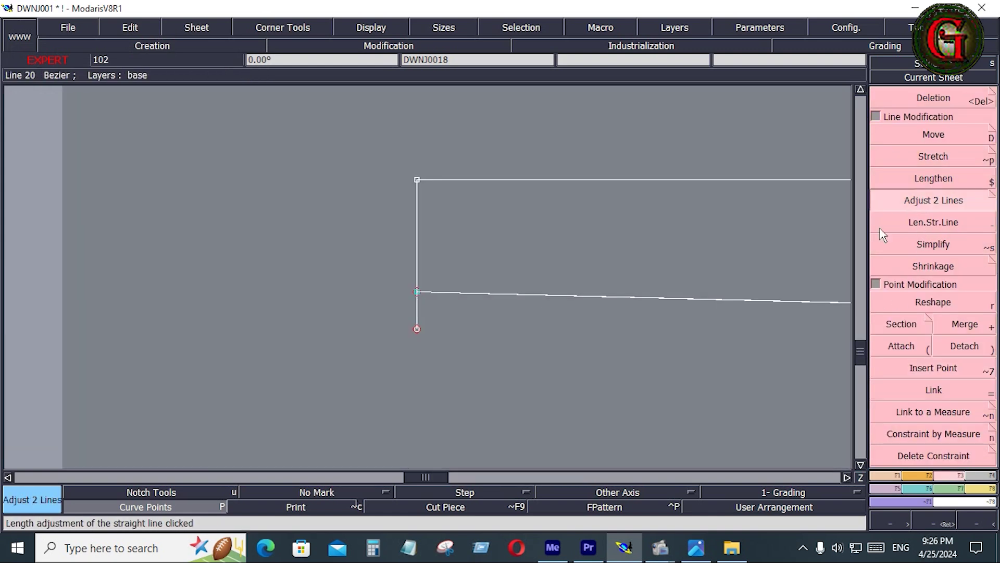
left_click(440, 292)
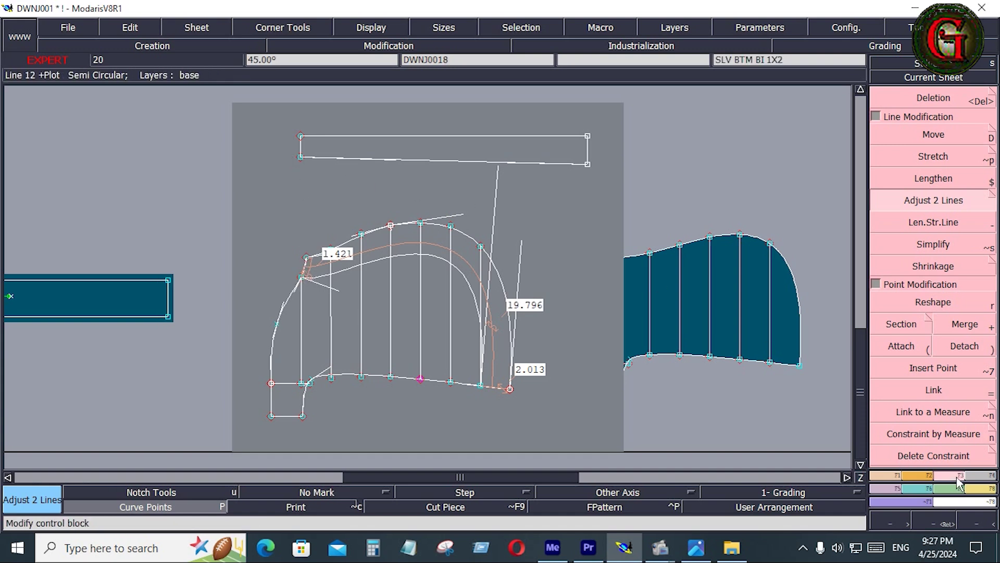
left_click(982, 492)
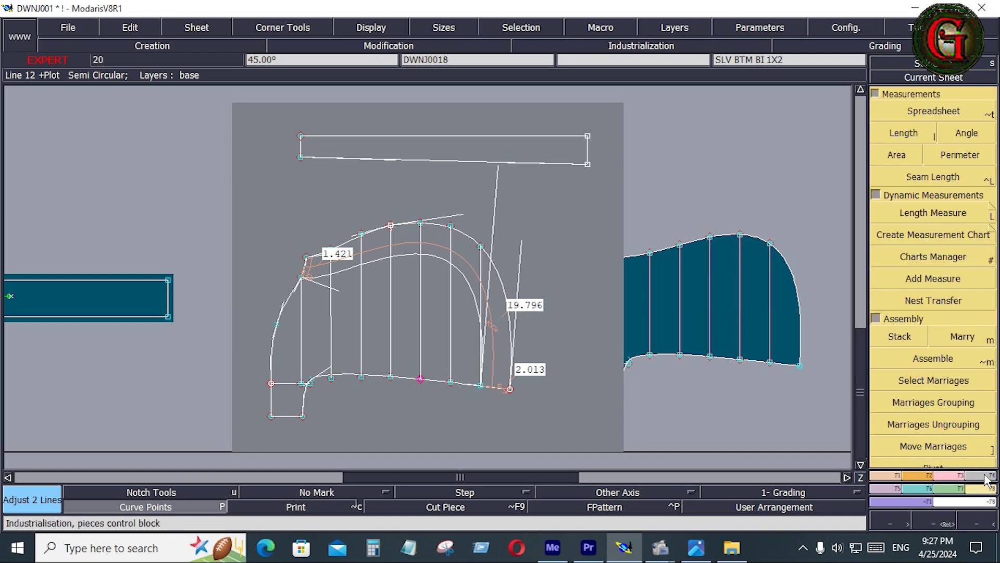
key("F4")
left_click(908, 434)
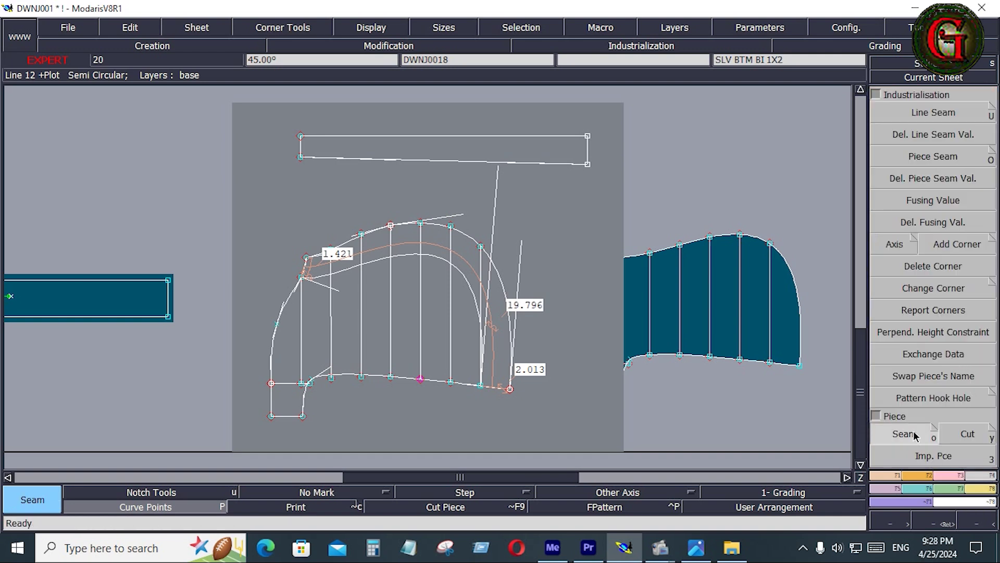
left_click(519, 162)
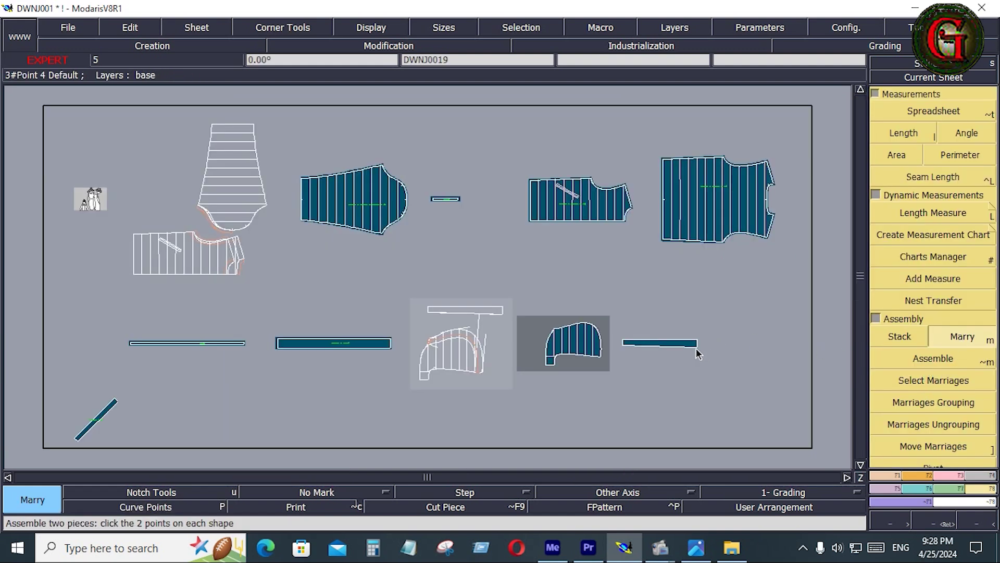
Marry the strip's wide end to the hood piece's lower back corner and pivot it upright along the back curve
left_click(604, 360)
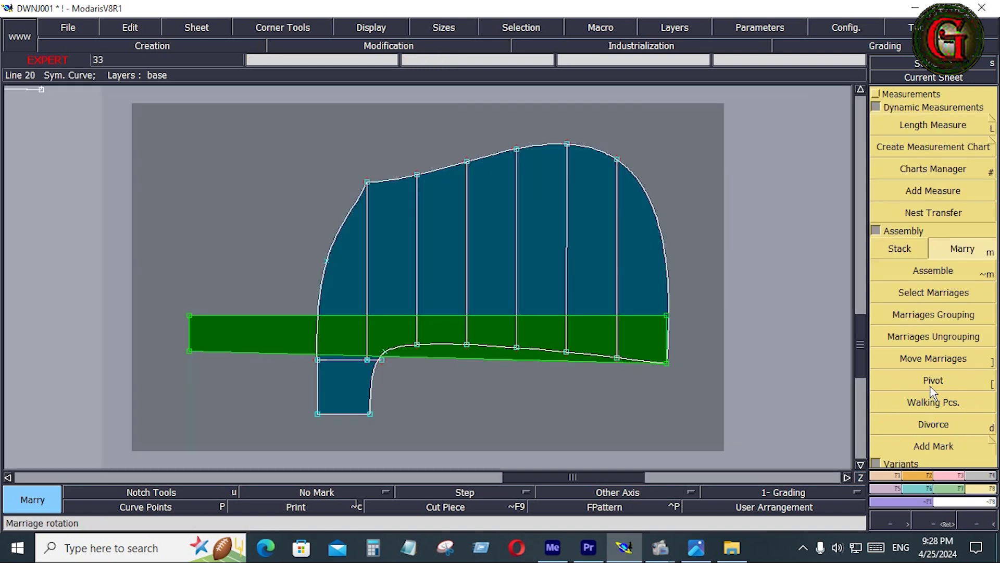
left_click(932, 384)
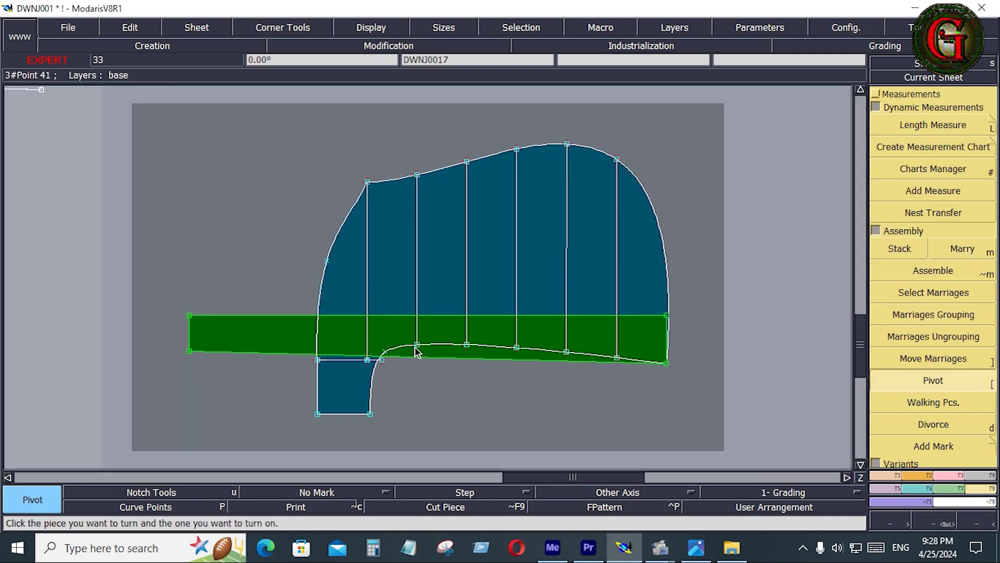
left_click(297, 333)
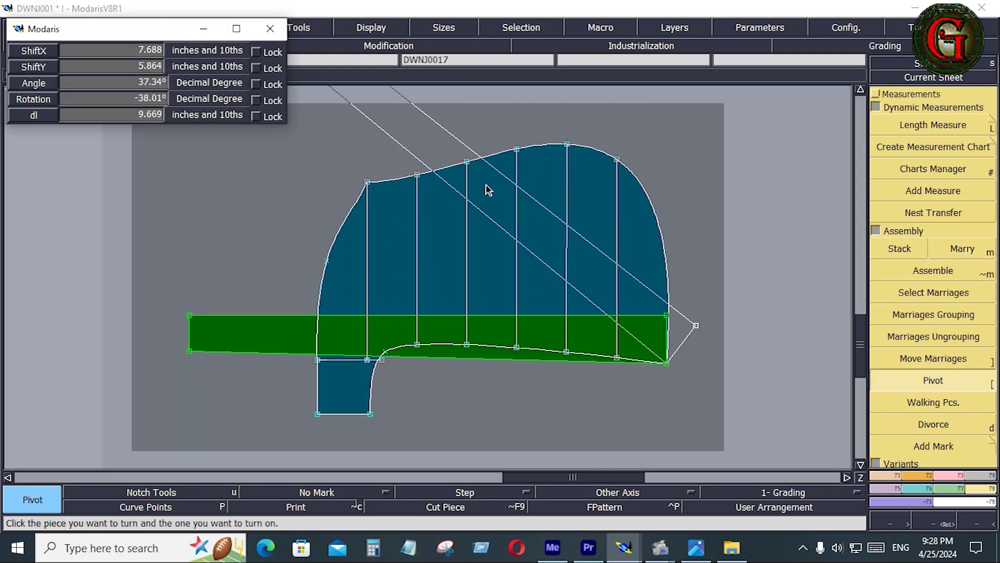
left_click(680, 199)
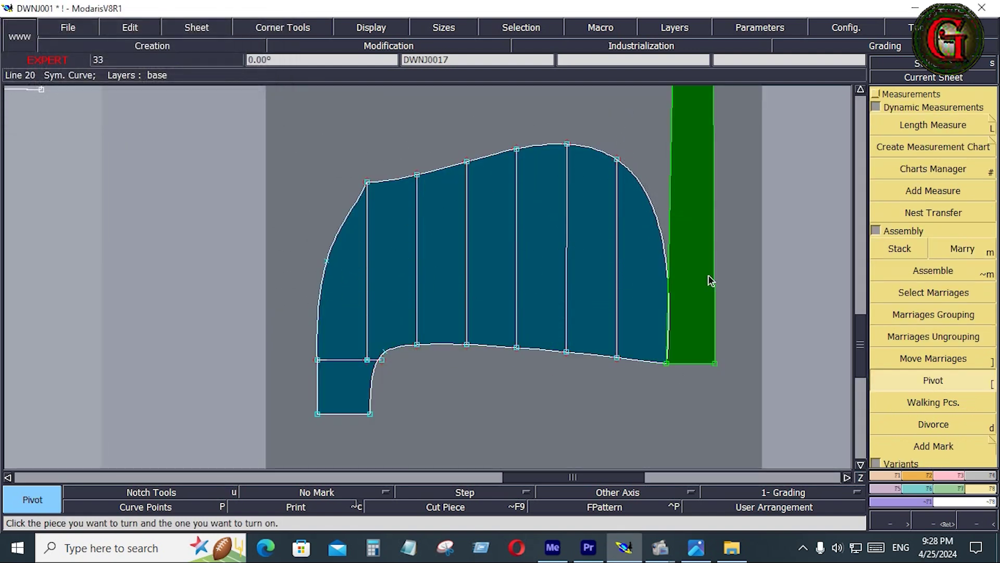
Walk the strip along the hood piece's back and crown curve up to the front corner with Walking Pcs
left_click(917, 421)
left_click(918, 404)
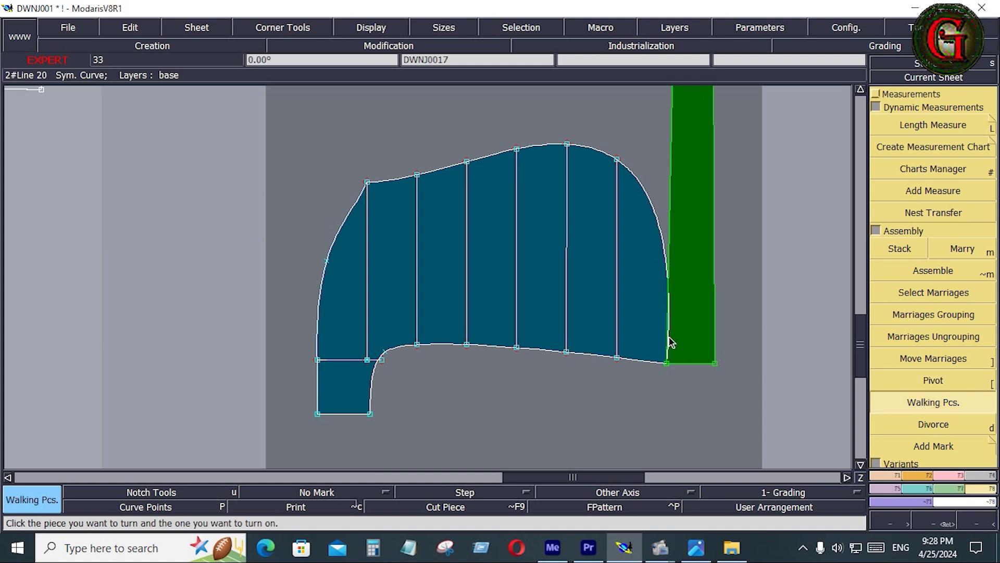
left_click(669, 341)
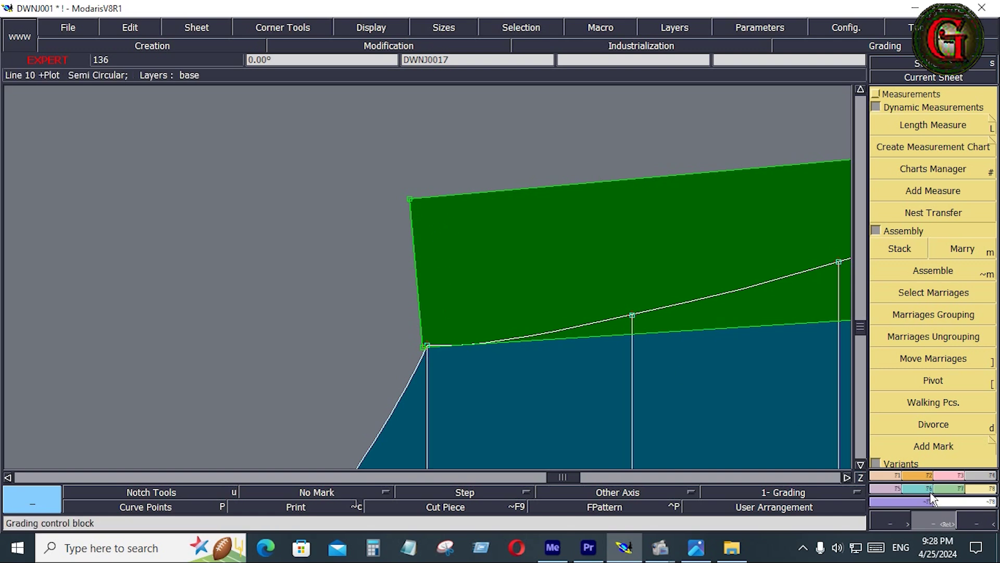
Pivot the married strip at the front corner so its lower edge follows the start of the hood's crown seam
left_click(947, 476)
left_click(981, 488)
left_click(942, 385)
left_click(809, 311)
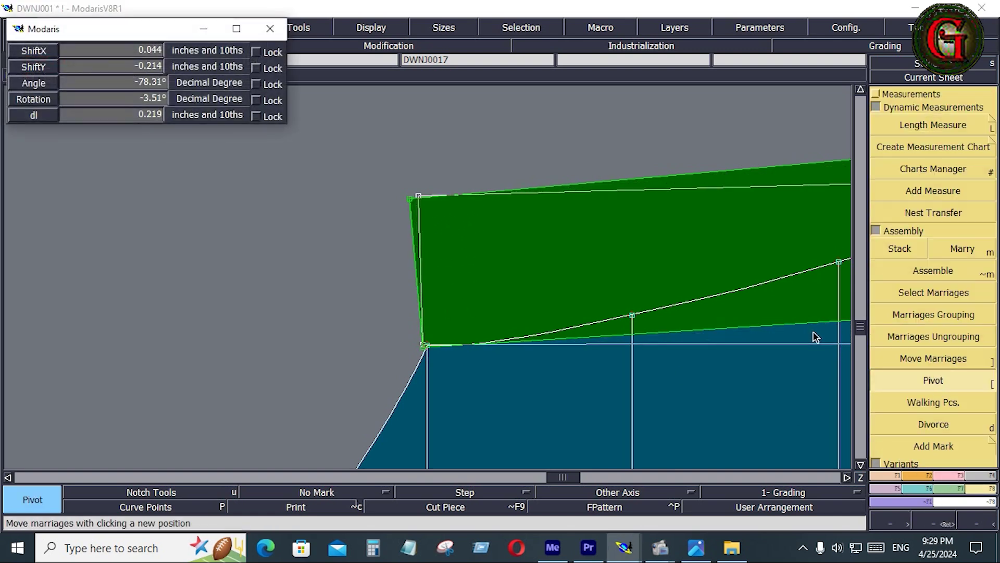
left_click(816, 337)
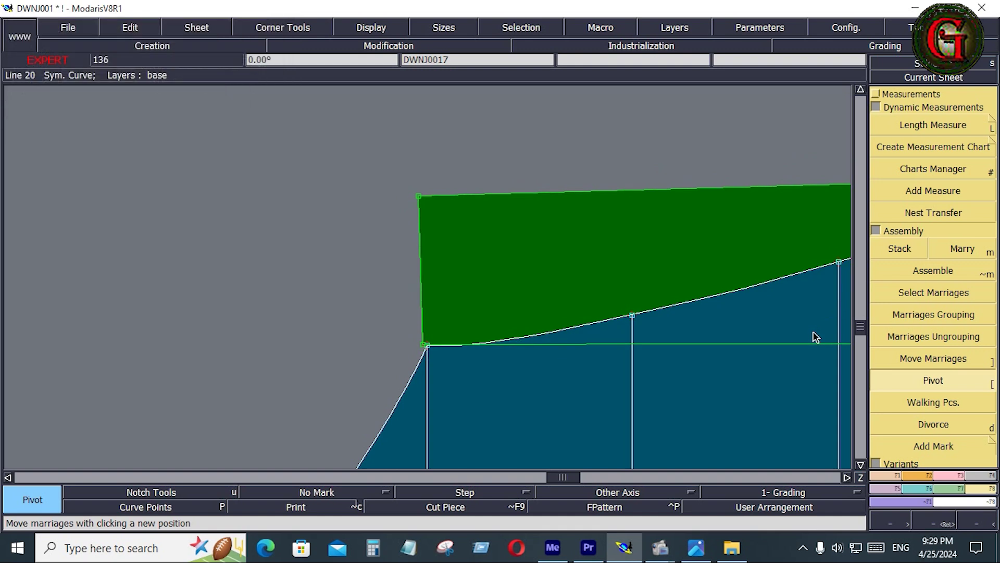
Reshape the strip's narrow end into a slanted, slightly curved edge that continues the hood piece's front curve
left_click(947, 476)
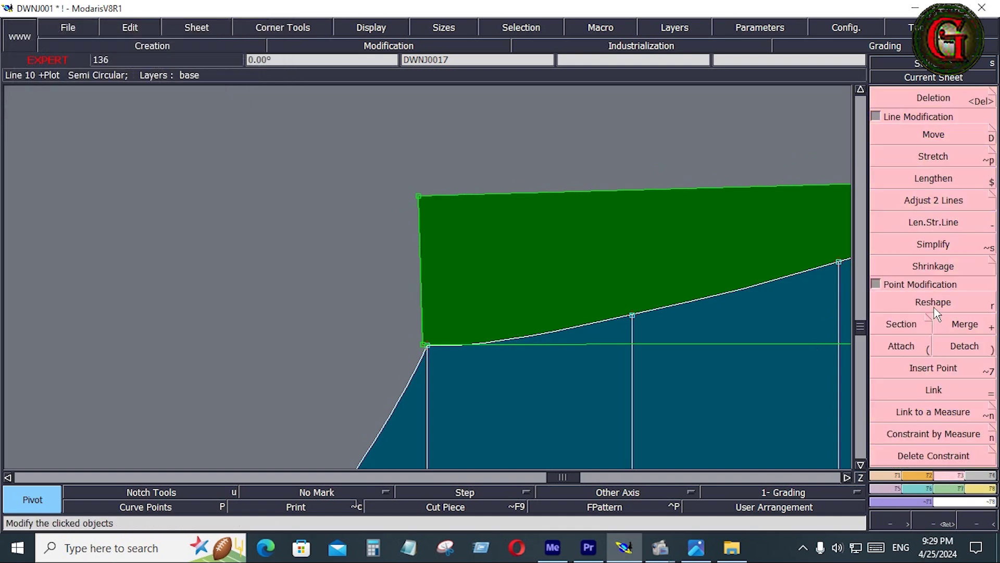
left_click(935, 307)
left_click(419, 198)
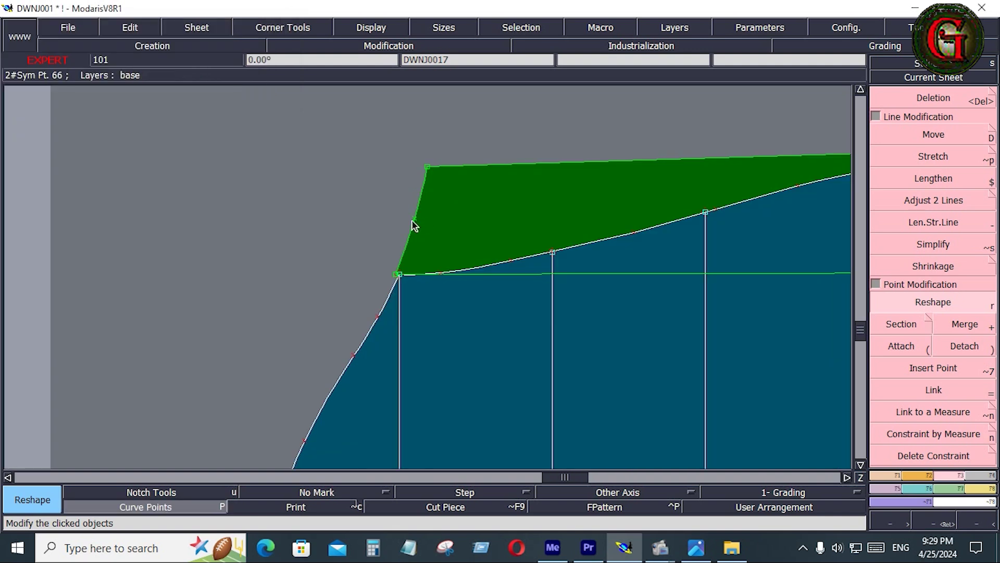
left_click(412, 221)
left_click(414, 222)
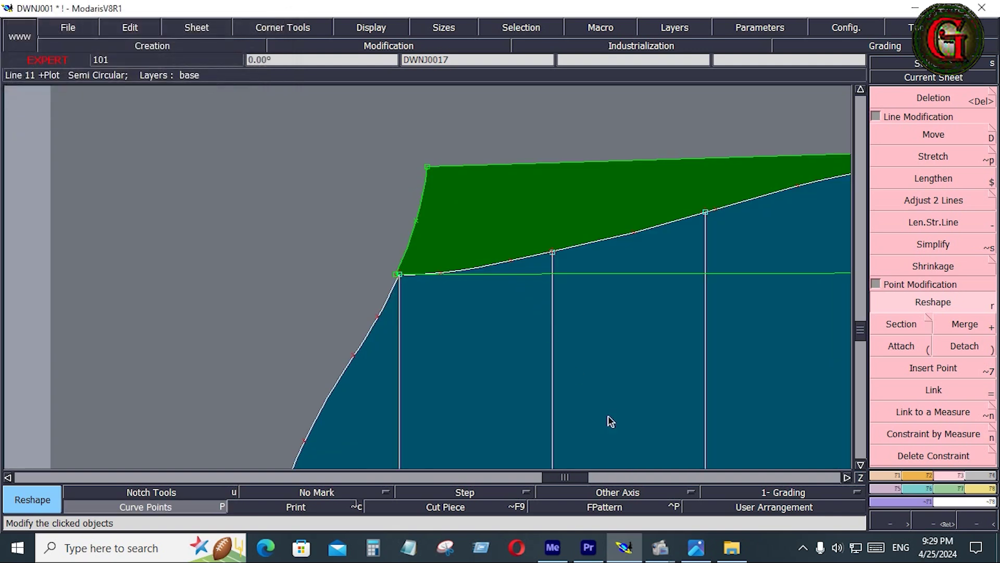
Divorce the strip from the hood piece and bring up the strip's own sheet
left_click(992, 498)
left_click(934, 424)
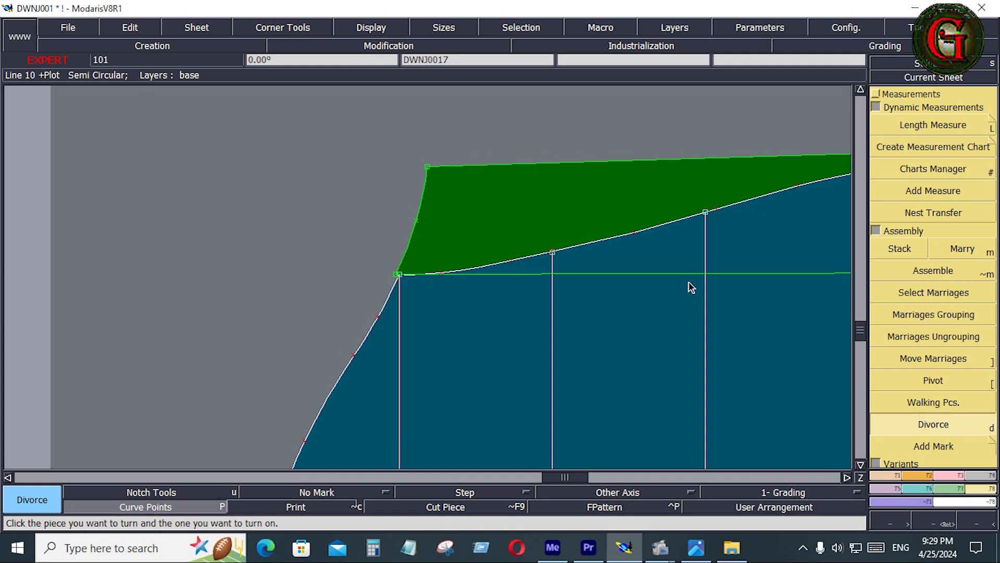
left_click(601, 210)
key("j")
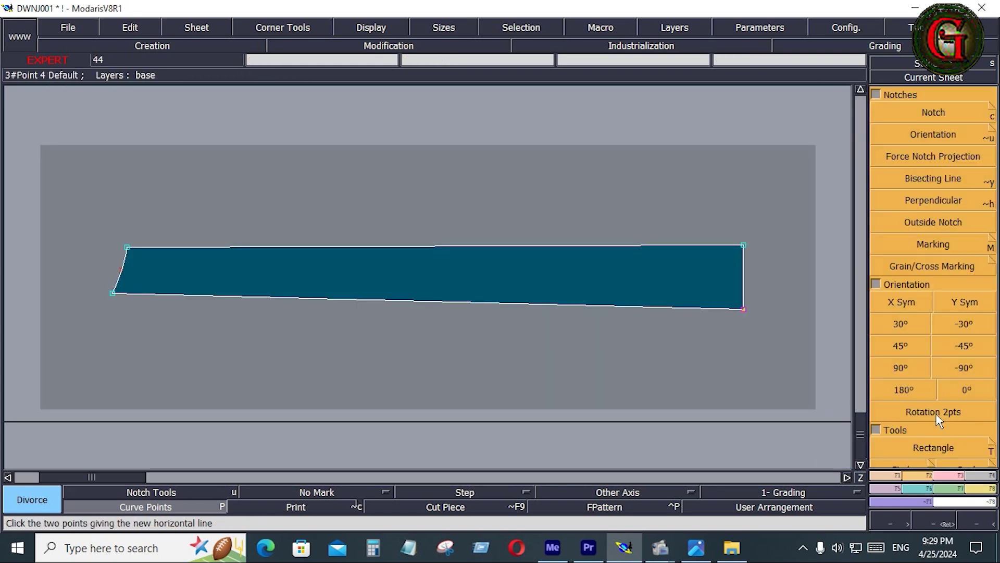
Level the strip's top edge with Rotation 2pts and mirror the strip about that edge into a full piece with Sym 2Pts
left_click(938, 419)
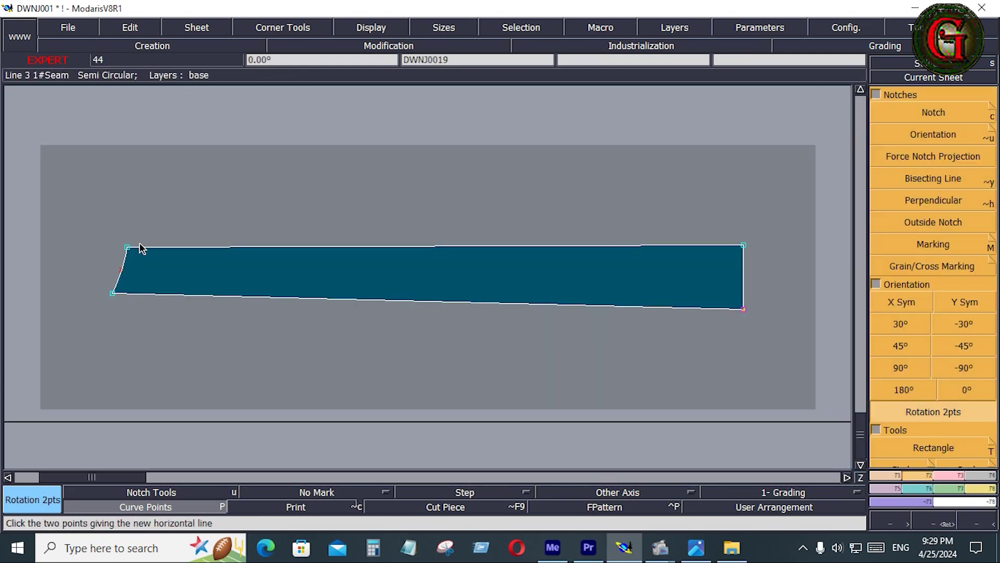
left_click(743, 245)
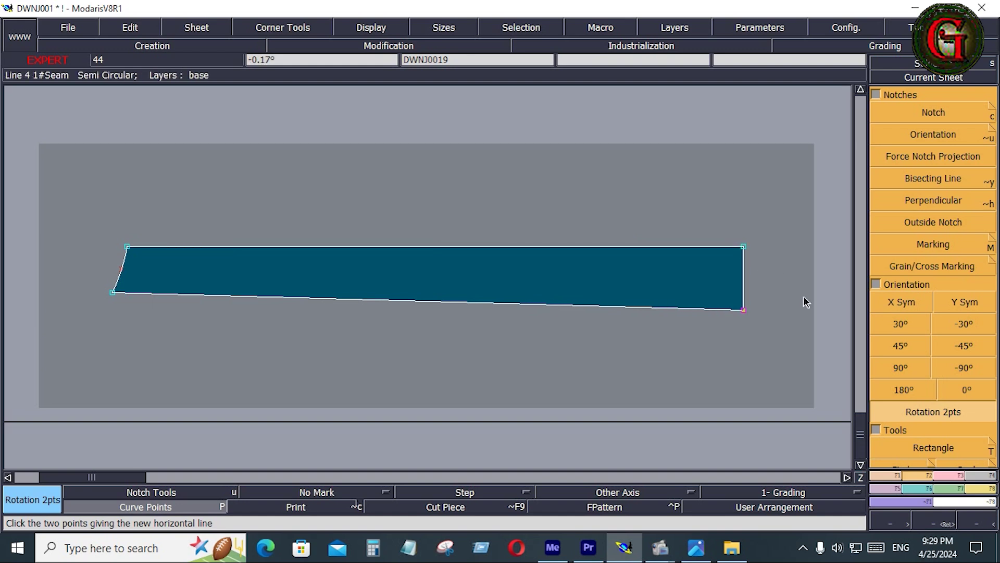
left_click(906, 489)
left_click(934, 184)
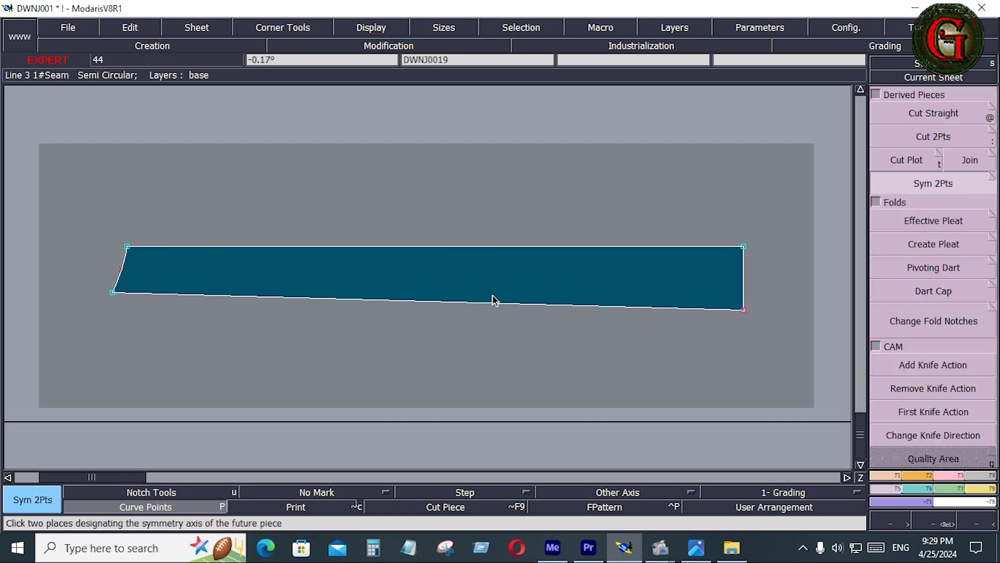
left_click(196, 251)
left_click(743, 246)
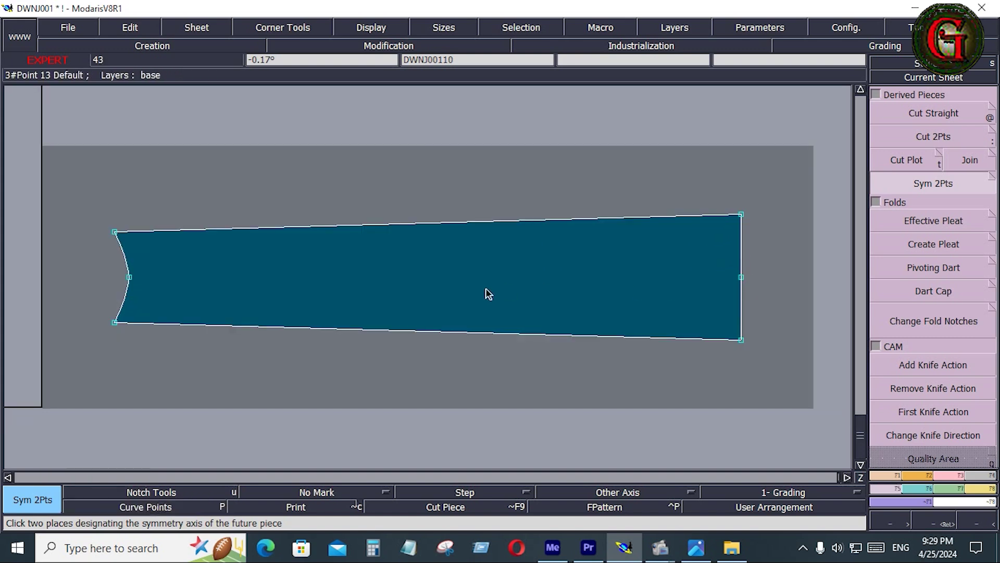
Add a 0.4-inch seam allowance with Line Seam to the strip's two long edges and its curved narrow end
left_click(979, 474)
left_click(953, 115)
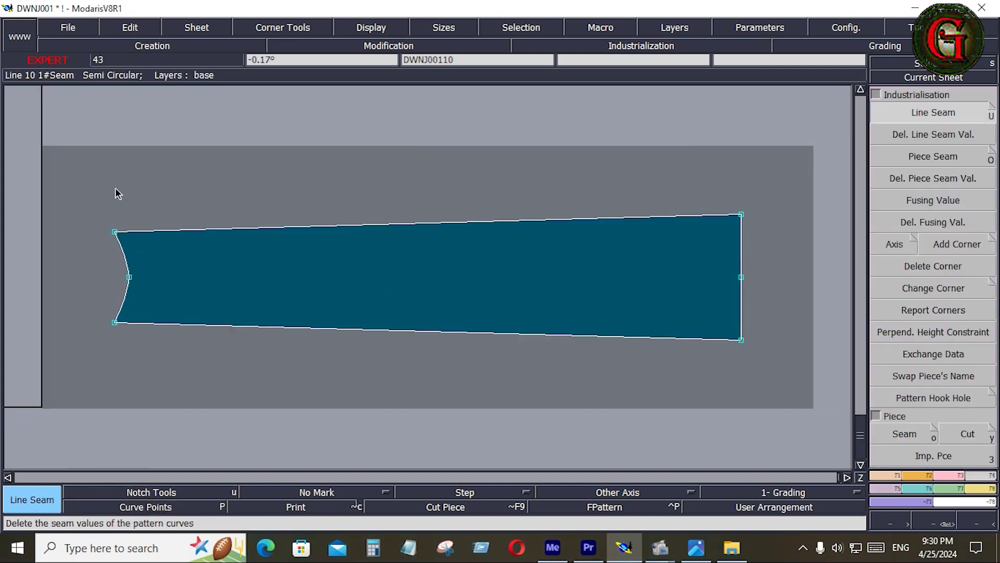
left_click_drag(585, 307, 764, 370)
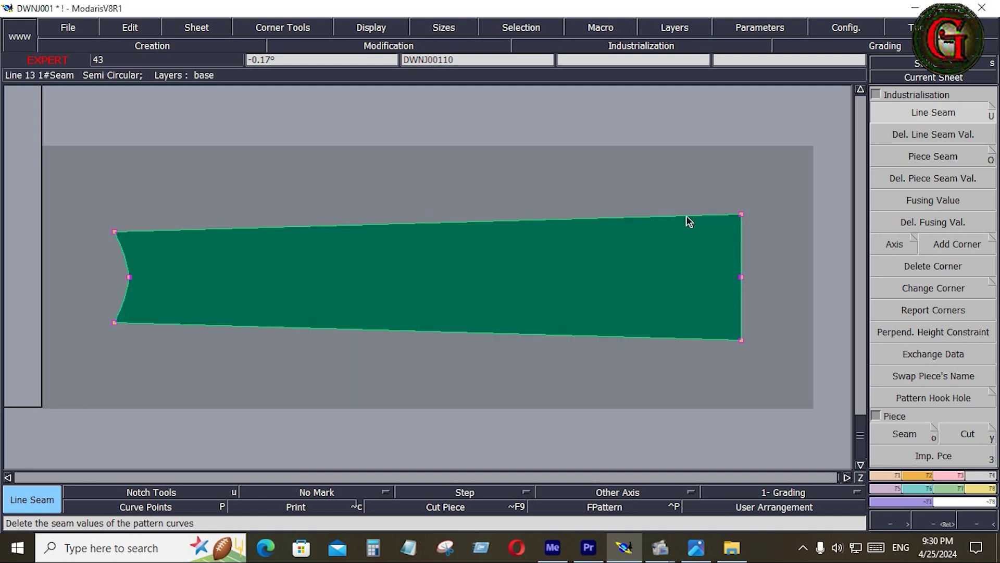
left_click(686, 216)
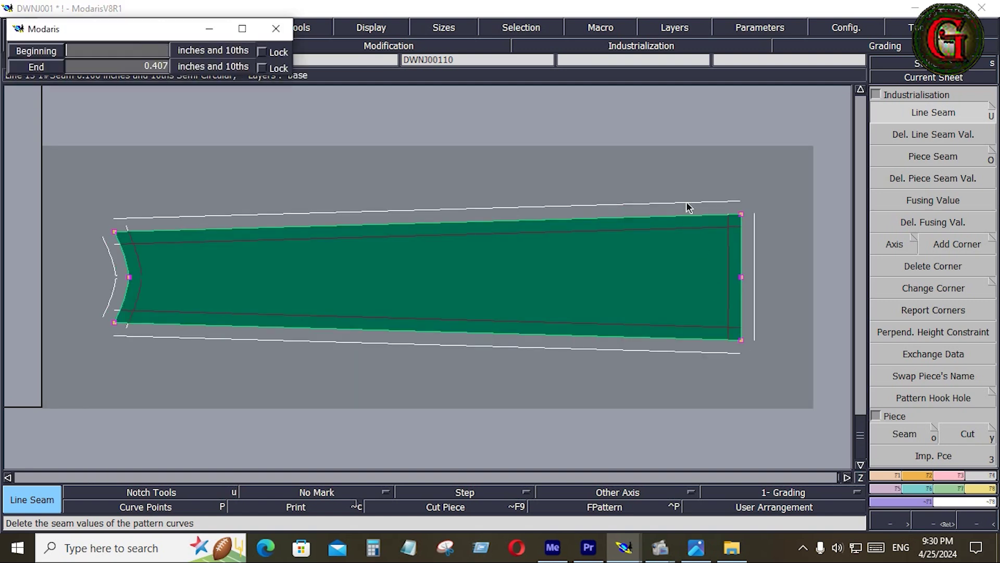
key("Return")
left_click(561, 219)
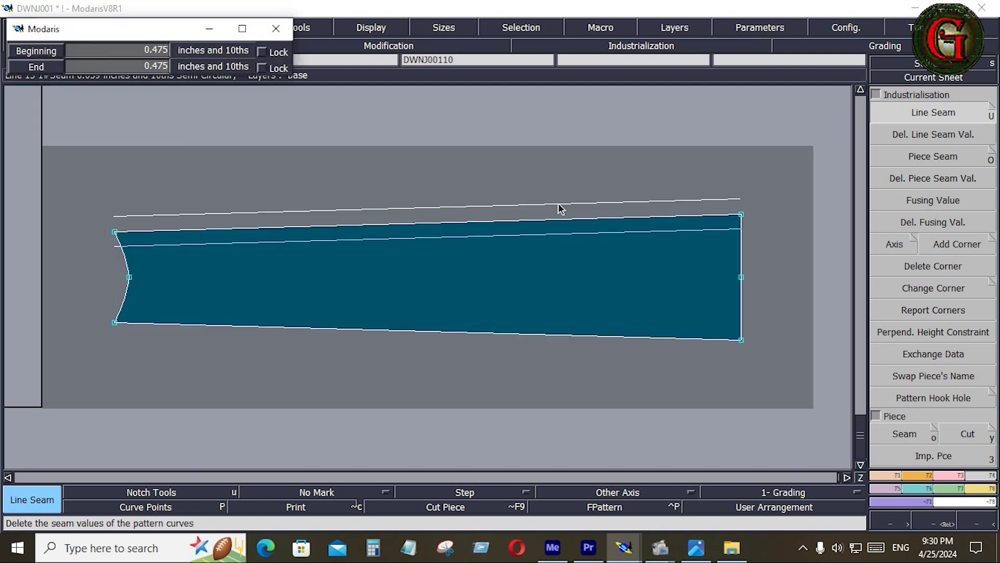
key("Down")
key("Tab")
type(".4")
key("Return")
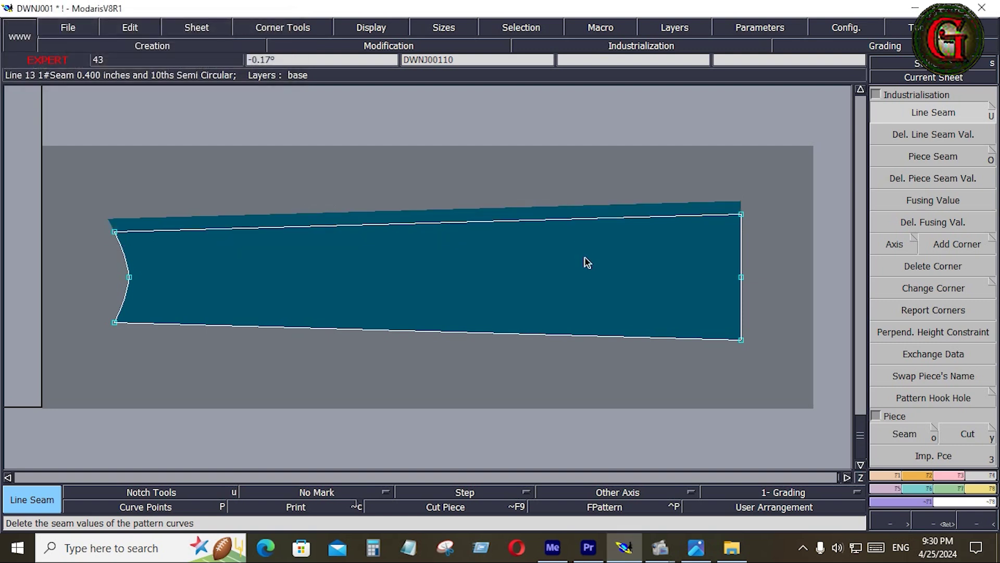
Notch the centre points of the strip's curved narrow end and wide end, and delete the stray notch near the narrow end's corner
key("u")
left_click(950, 118)
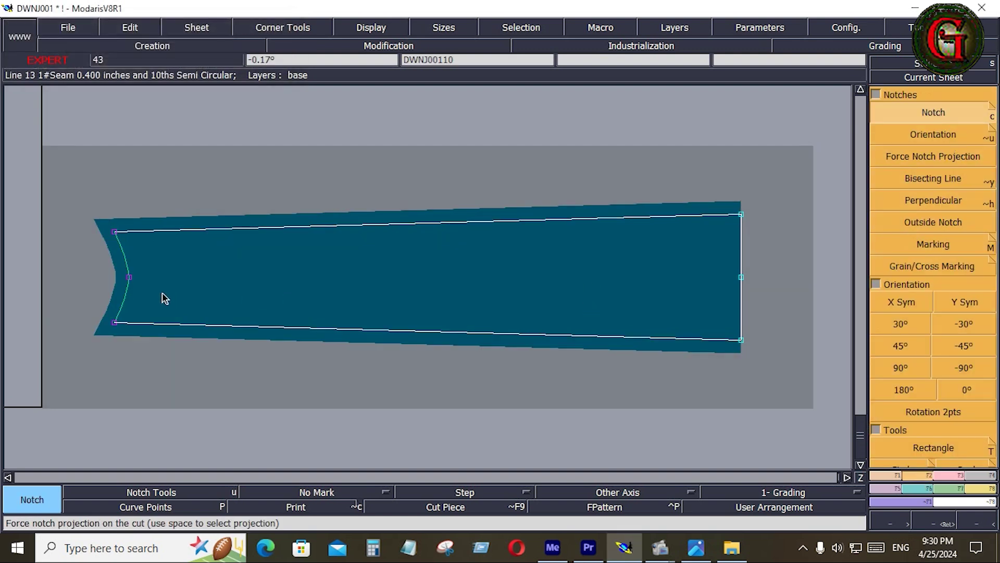
left_click(129, 276)
right_click(266, 368)
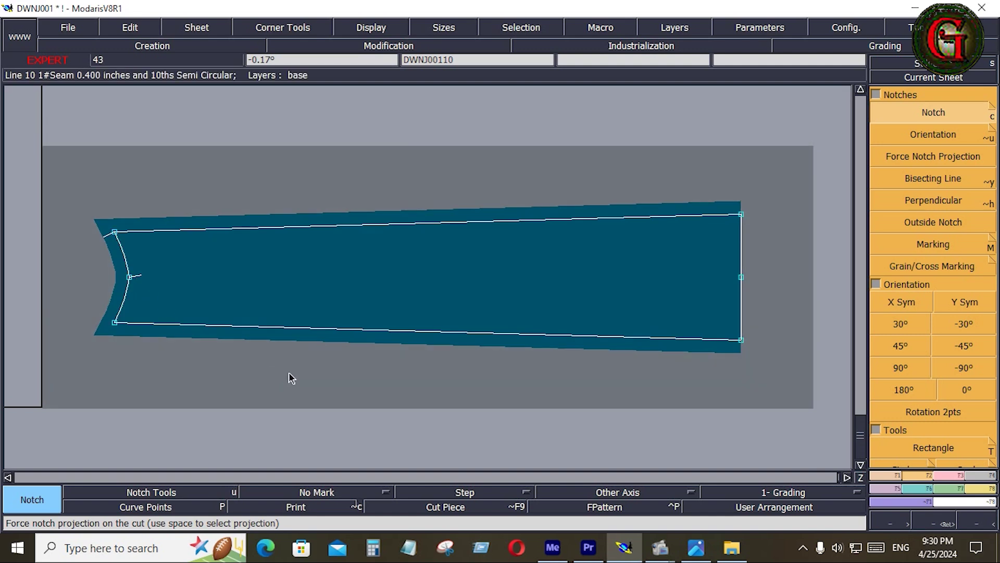
key("Delete")
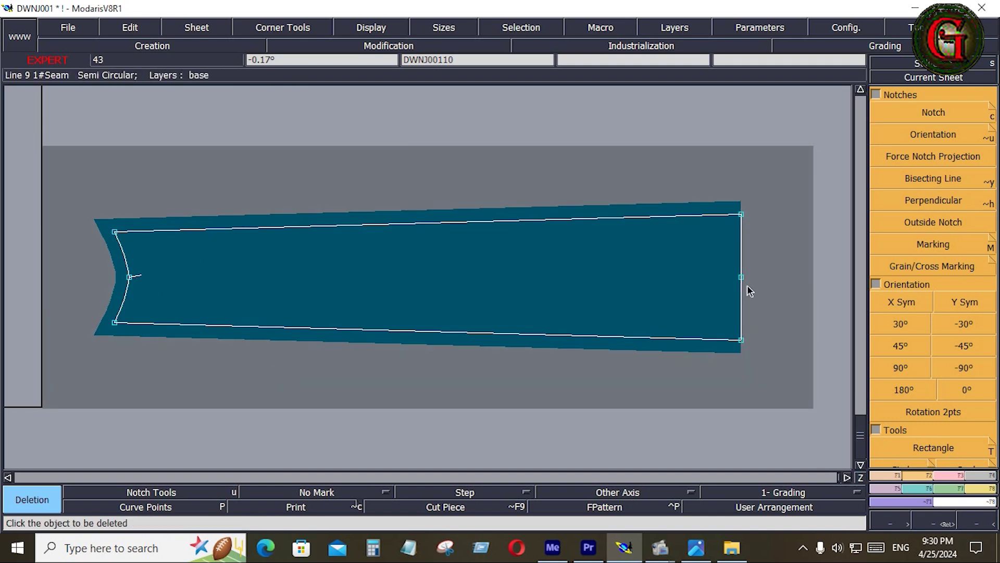
left_click(946, 112)
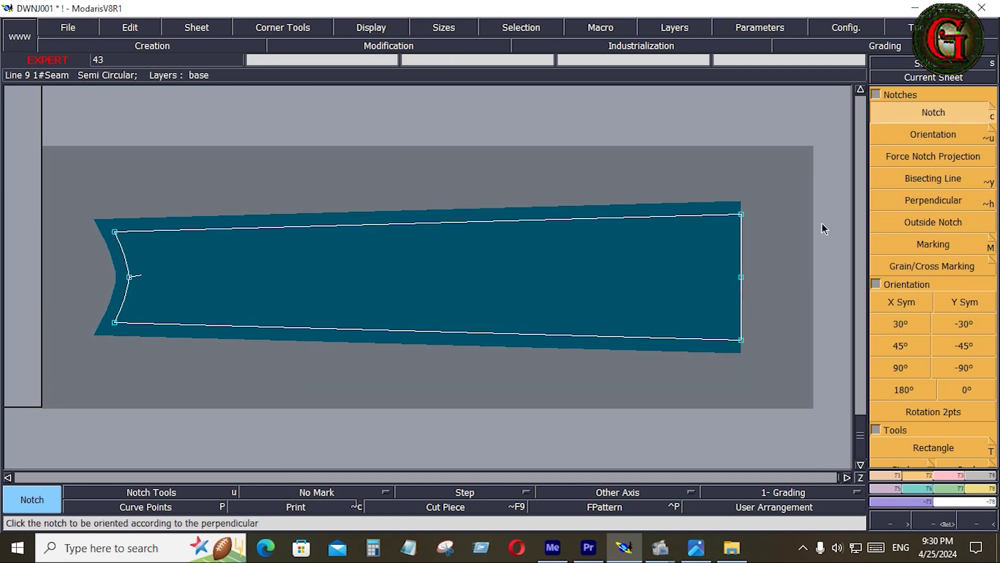
left_click(741, 278)
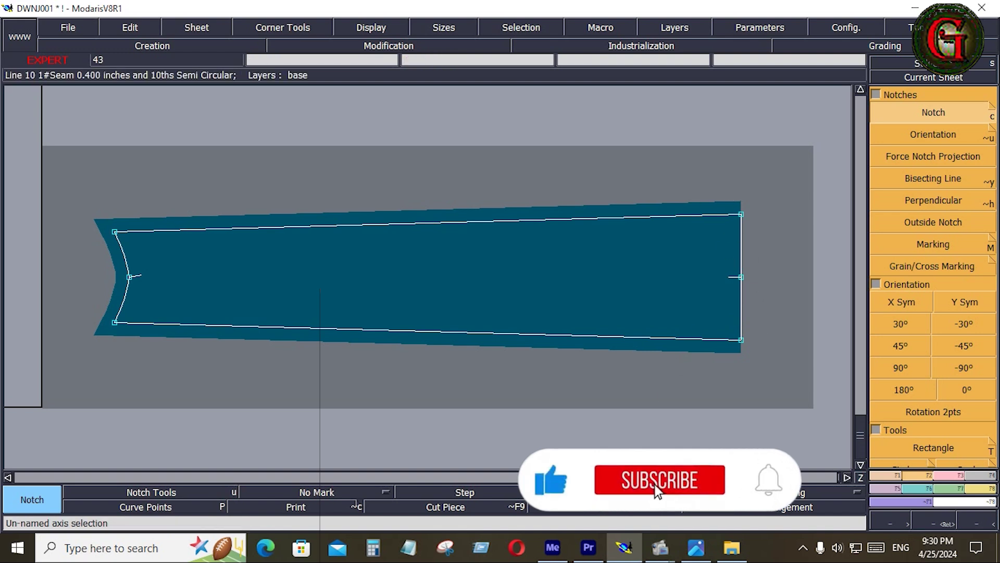
Draw a horizontal Grain Line Axis 'DF' near the middle of the strip
left_click(609, 492)
left_click(608, 436)
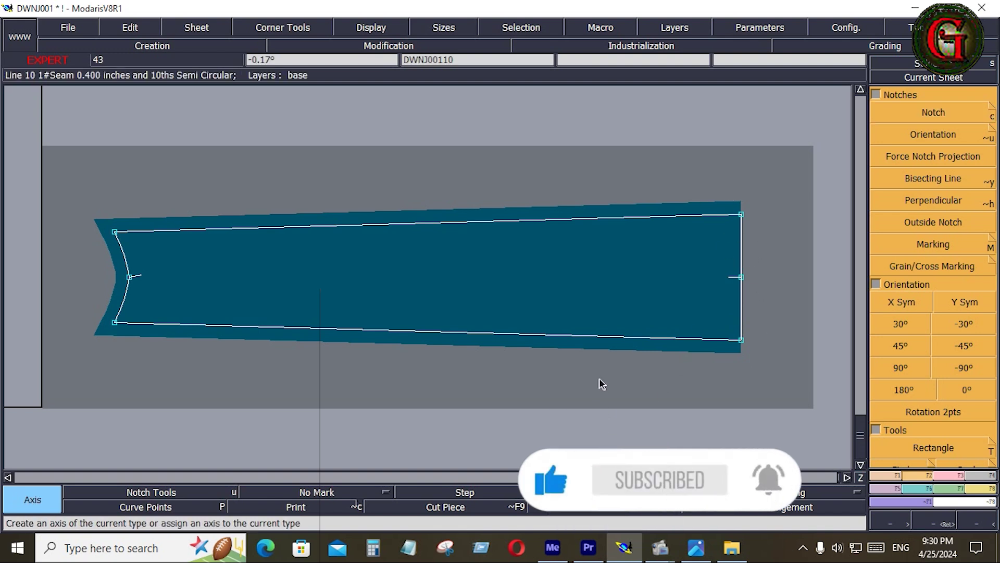
left_click(457, 266)
left_click(535, 267)
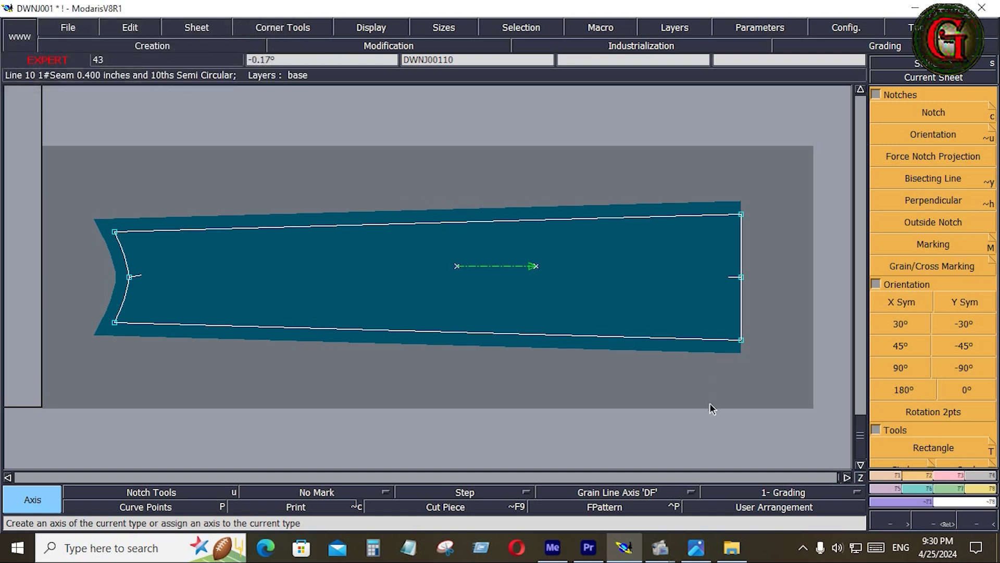
Add seam allowance around the whole hood piece with Line Seam and place a horizontal Grain Line Axis 'DF' on it
key("8")
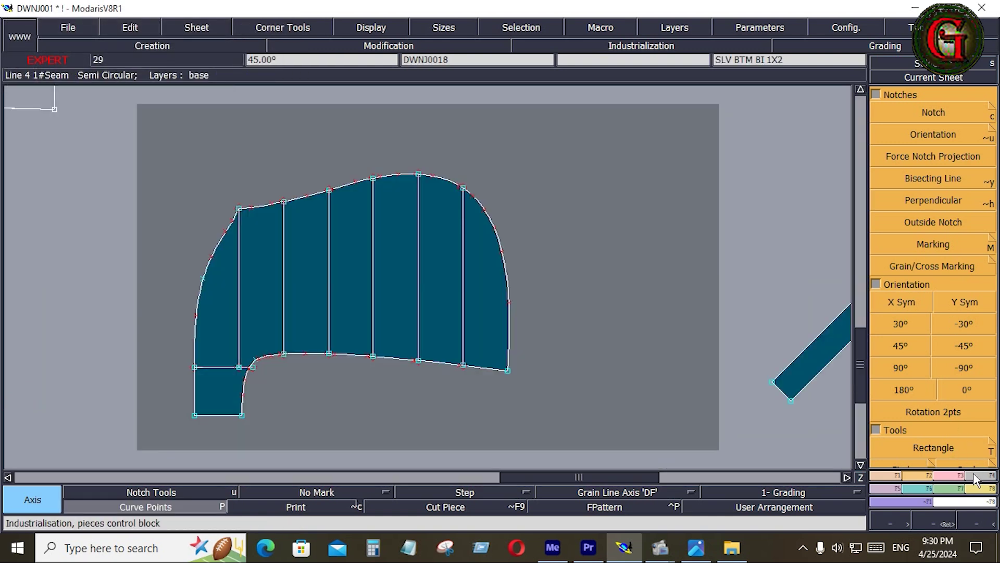
left_click(974, 474)
left_click(927, 114)
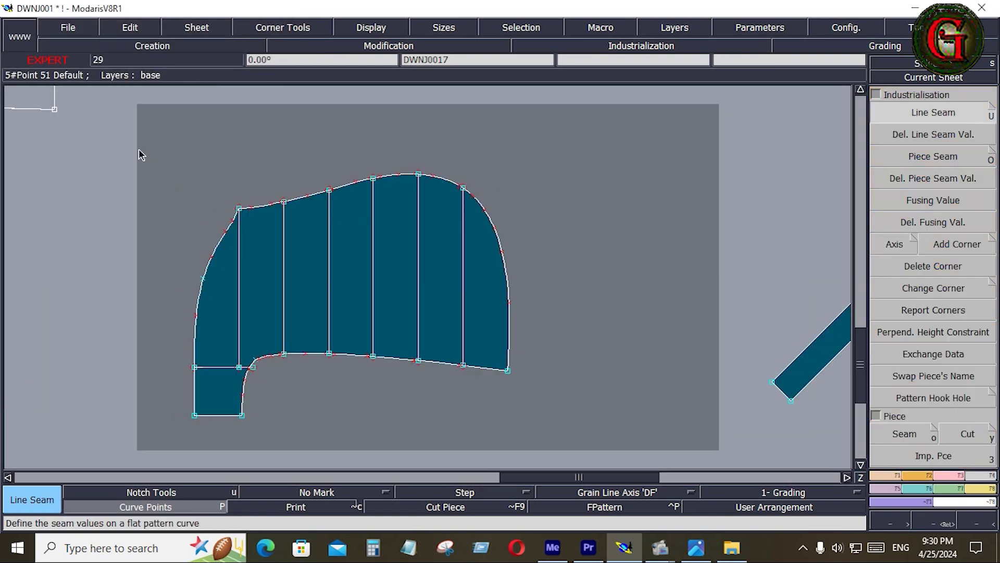
left_click(510, 325)
key("Down")
key("Down")
key("Return")
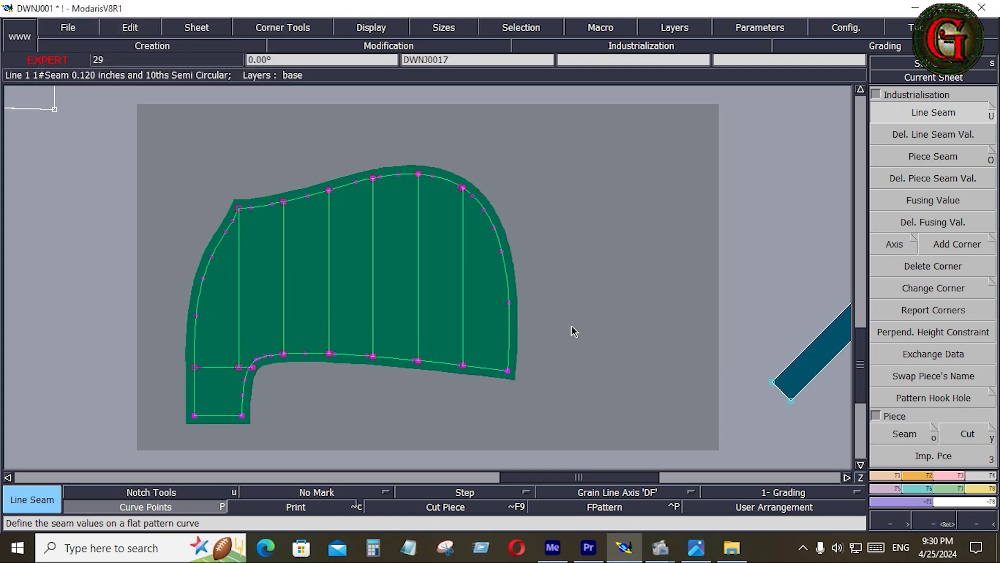
left_click(656, 489)
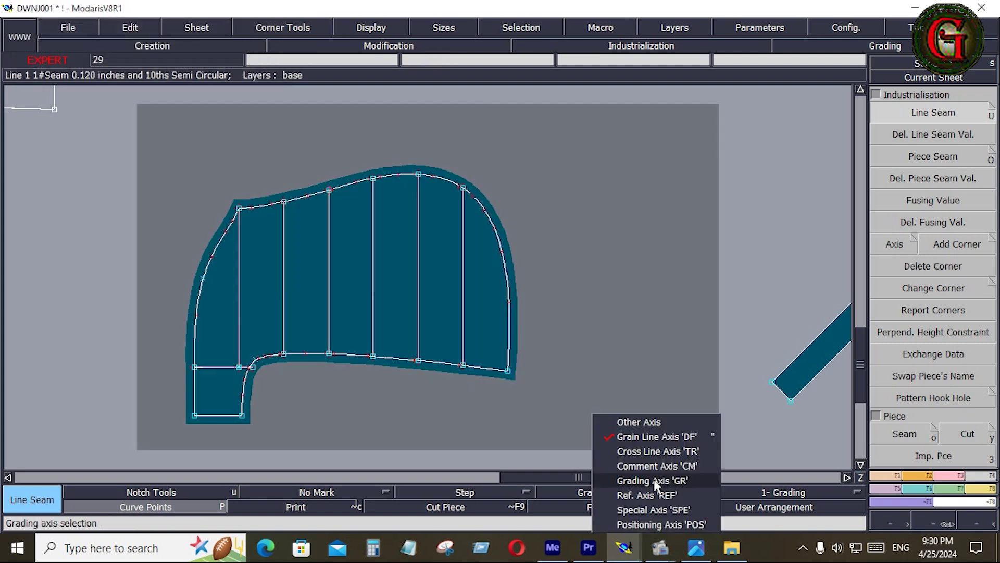
left_click(650, 438)
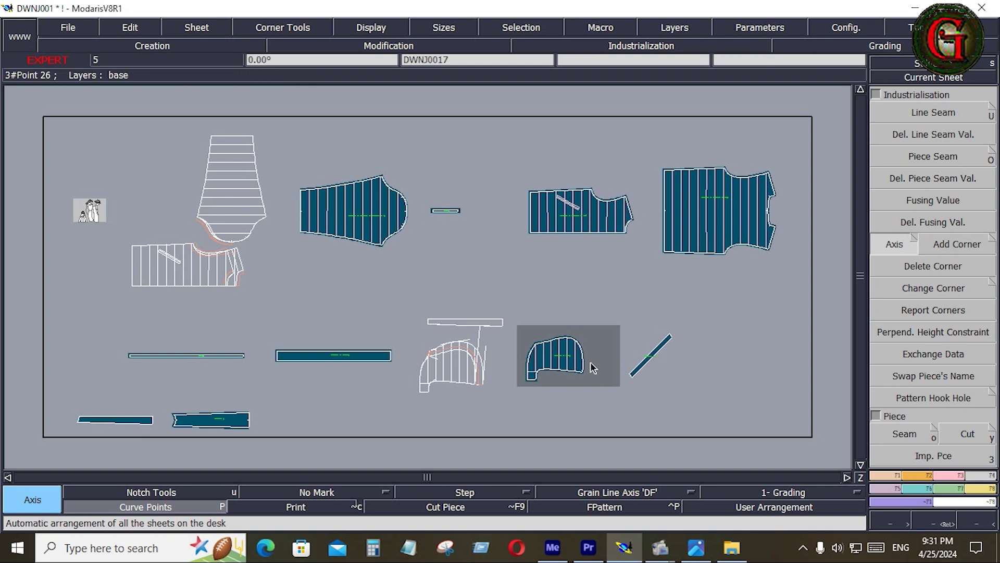
Display the sheets' title blocks and enter the comment HOOD 1X2 for the hood piece
key("F10")
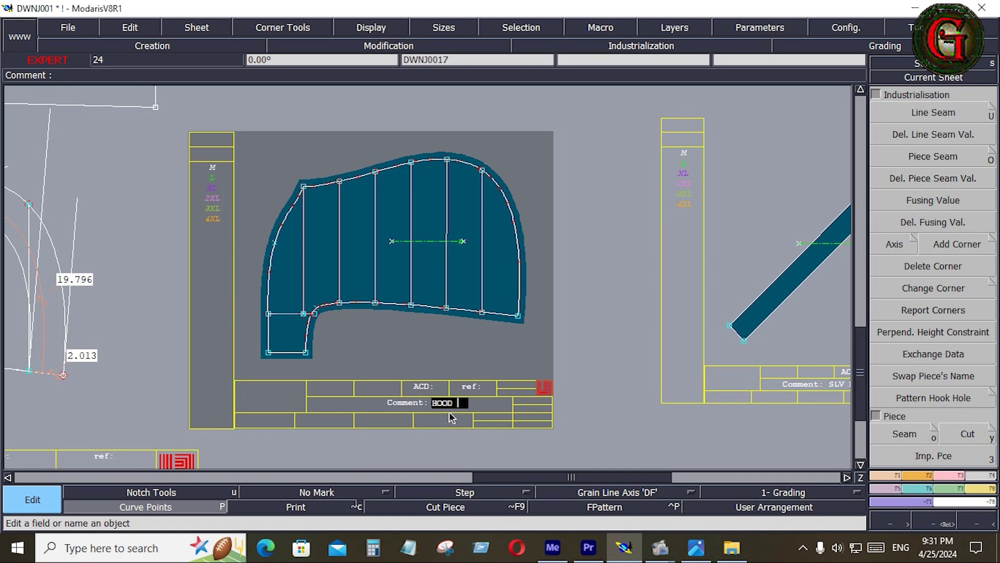
type("1X2")
key("Return")
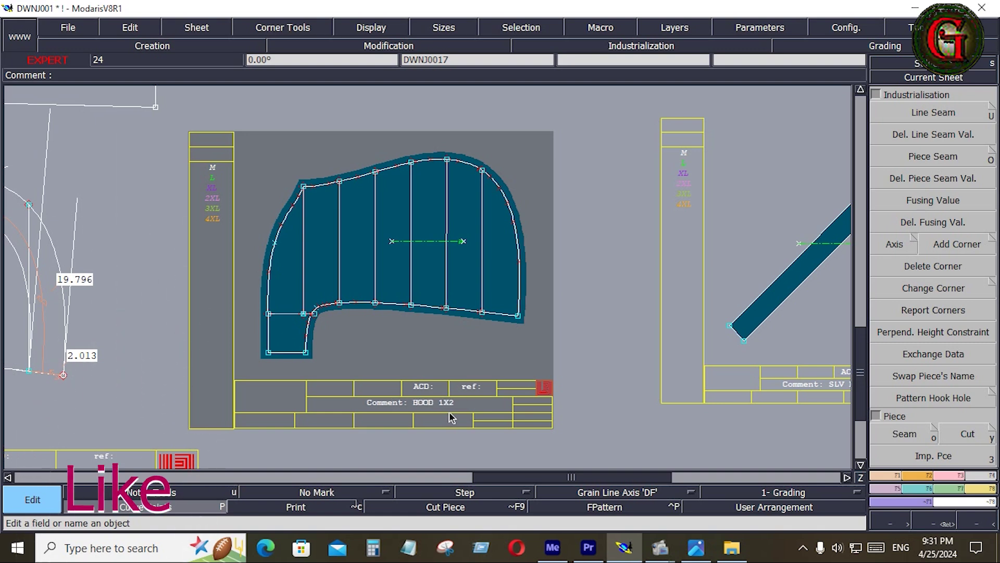
Enter the comment HOOD TOP PNL 1X1 LI 1X1 in the strip's title block
key("j")
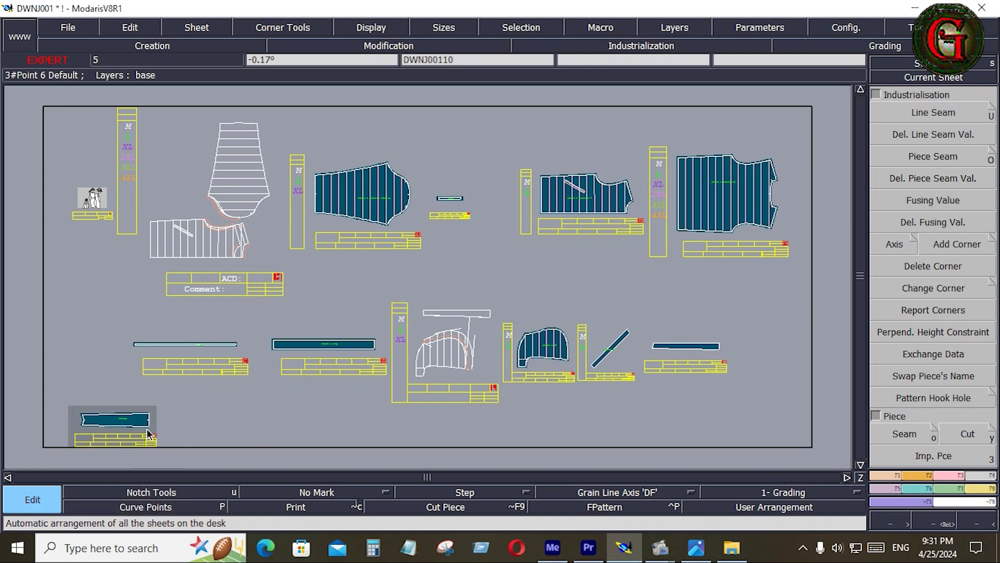
key("k")
key("e")
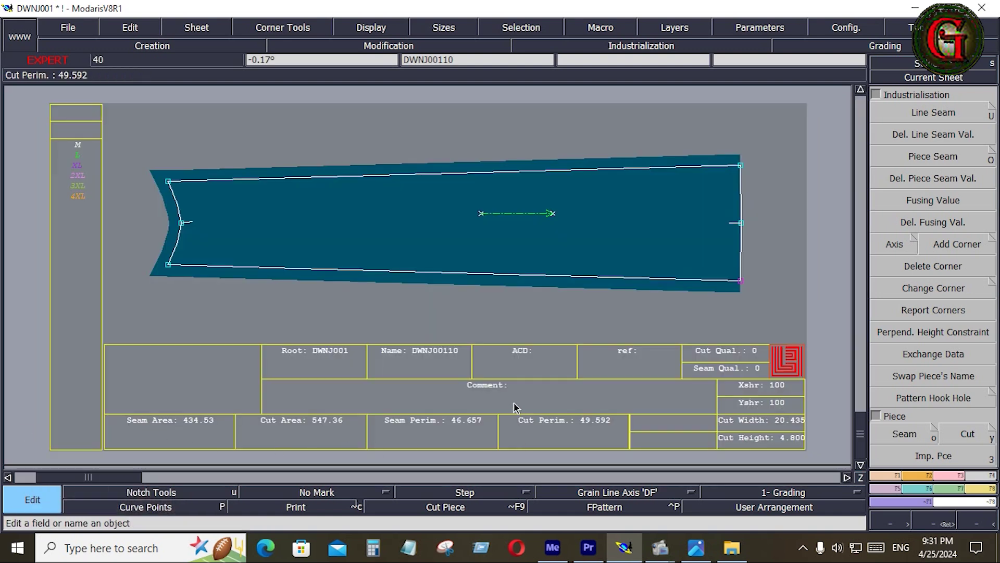
left_click(511, 391)
type("HOOD PNL 1X1 LI")
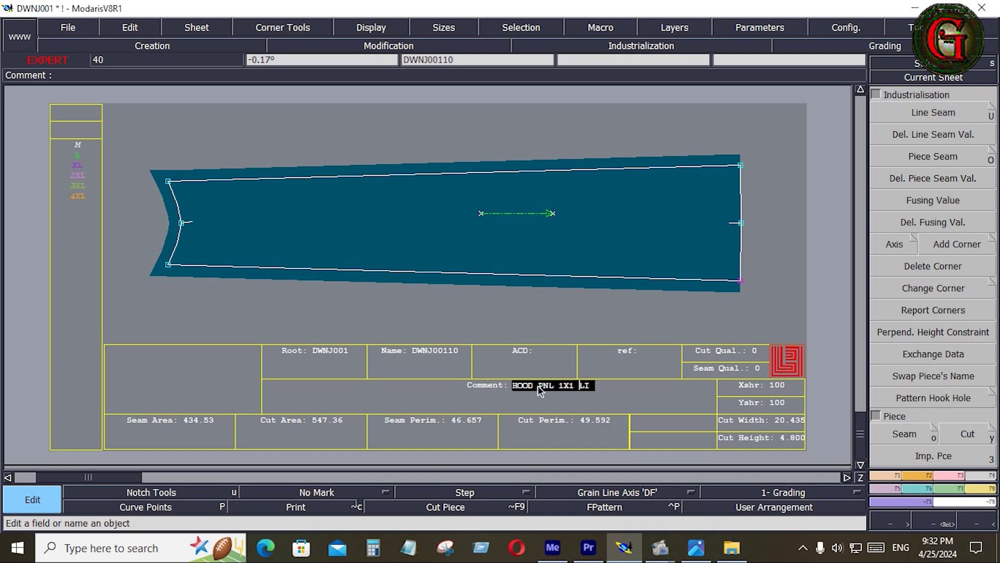
left_click(538, 386)
type("TOP")
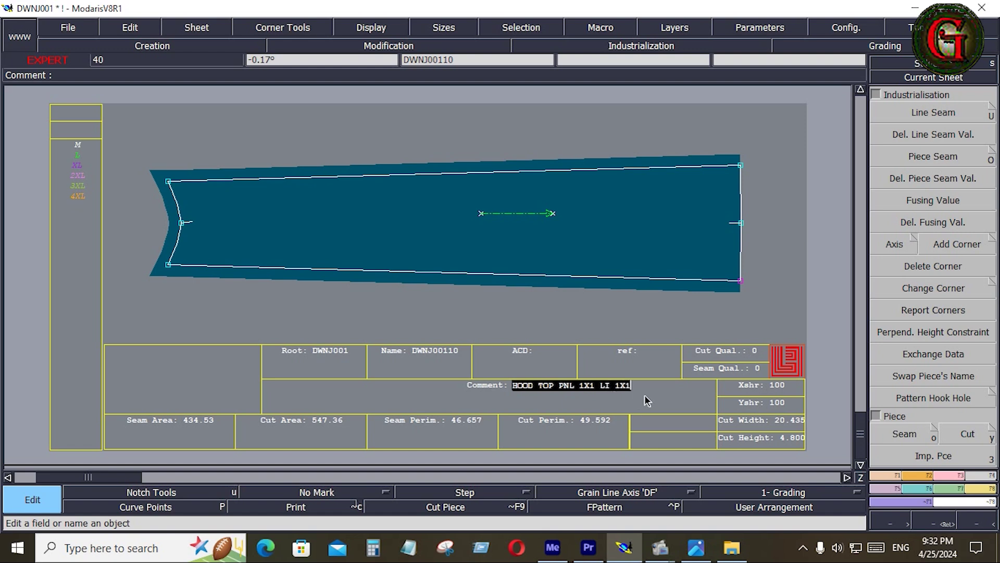
key("Return")
Change the hood piece's comment to HOOD TOP 1X2 IN 1X2
key("j")
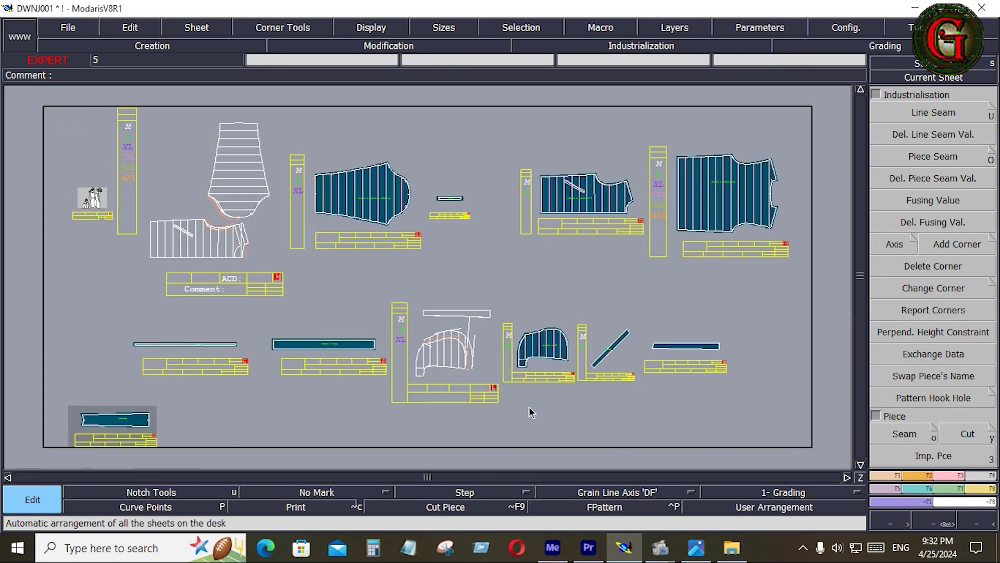
left_click(546, 370)
key("Home")
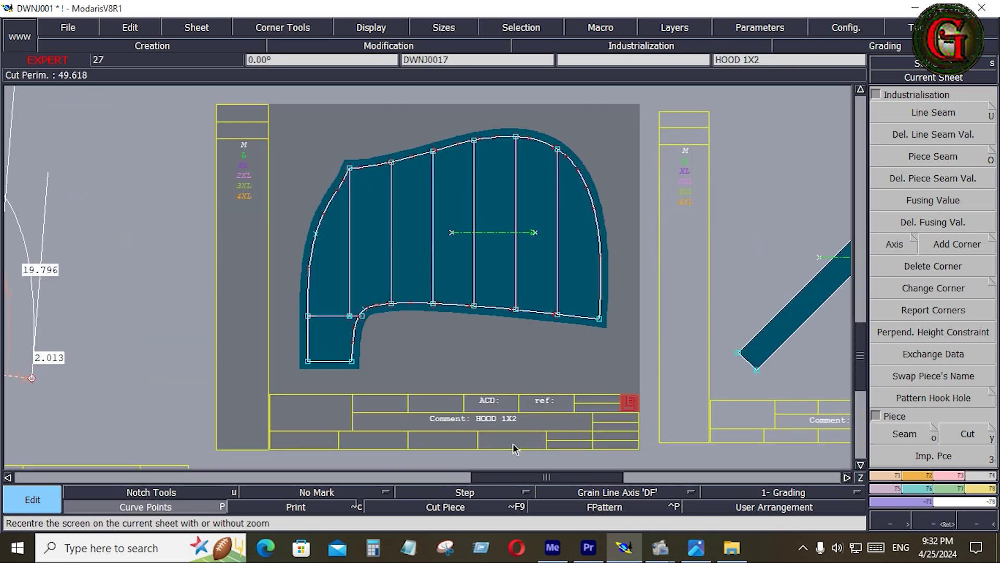
Marry the full strip to the hood piece at the front corner of the crown seam
key("j")
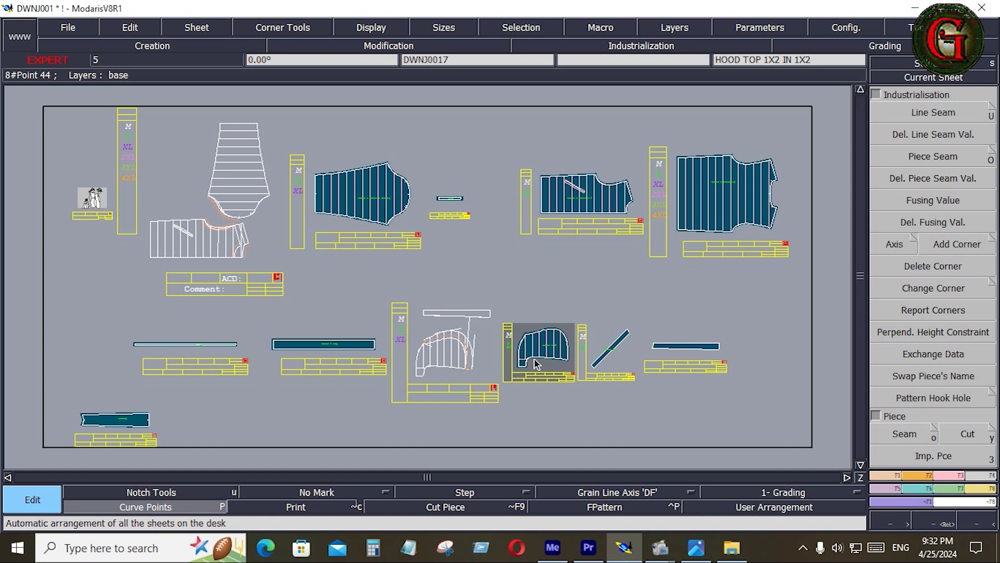
key("m")
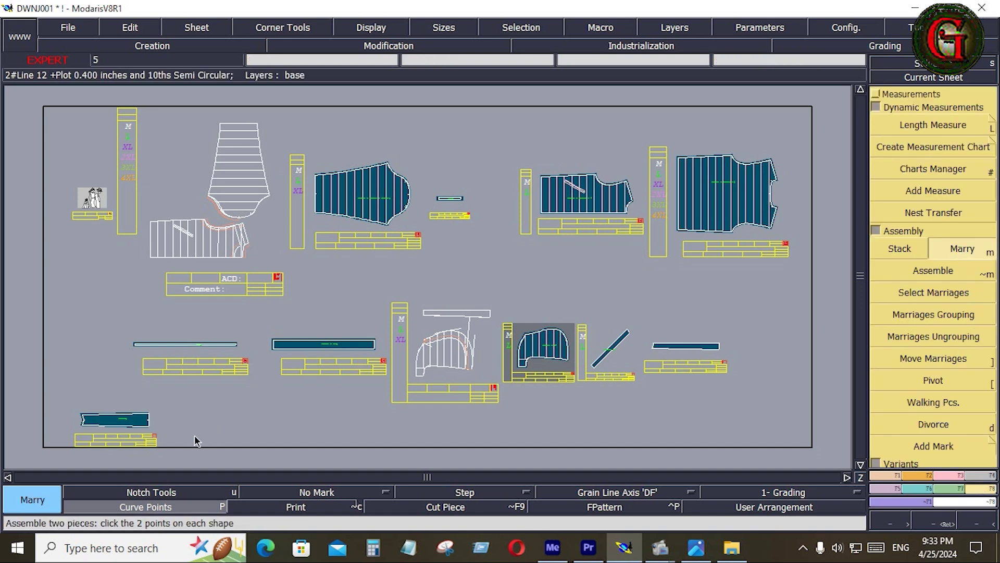
left_click(134, 411)
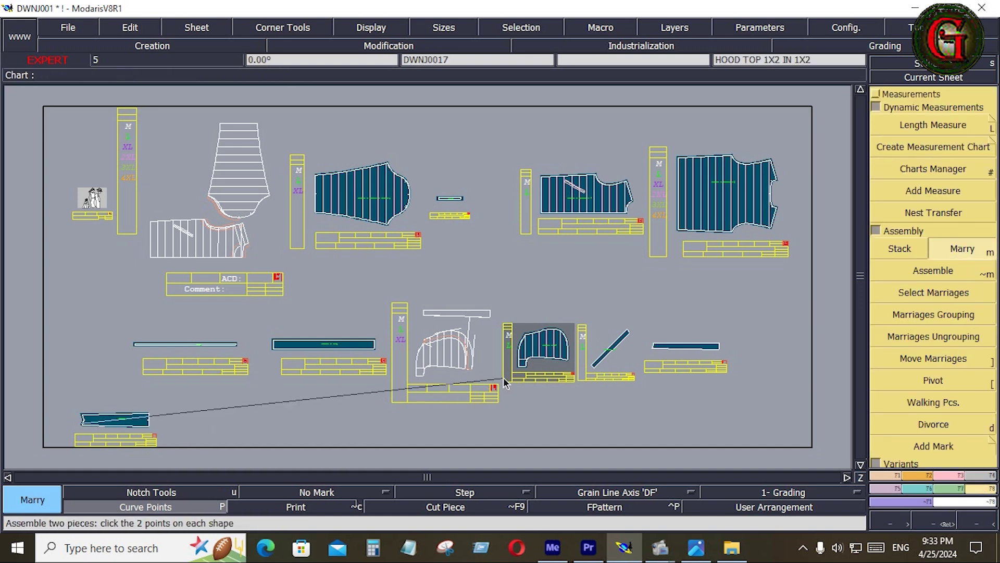
left_click(426, 353)
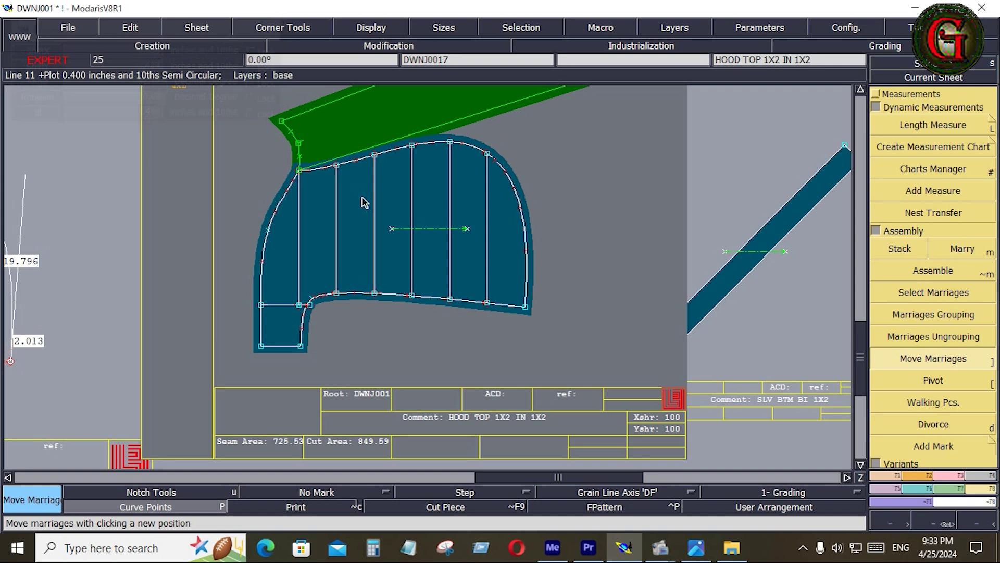
Pivot the married strip about the front corner so its lower edge runs along the start of the crown seam
key("Home")
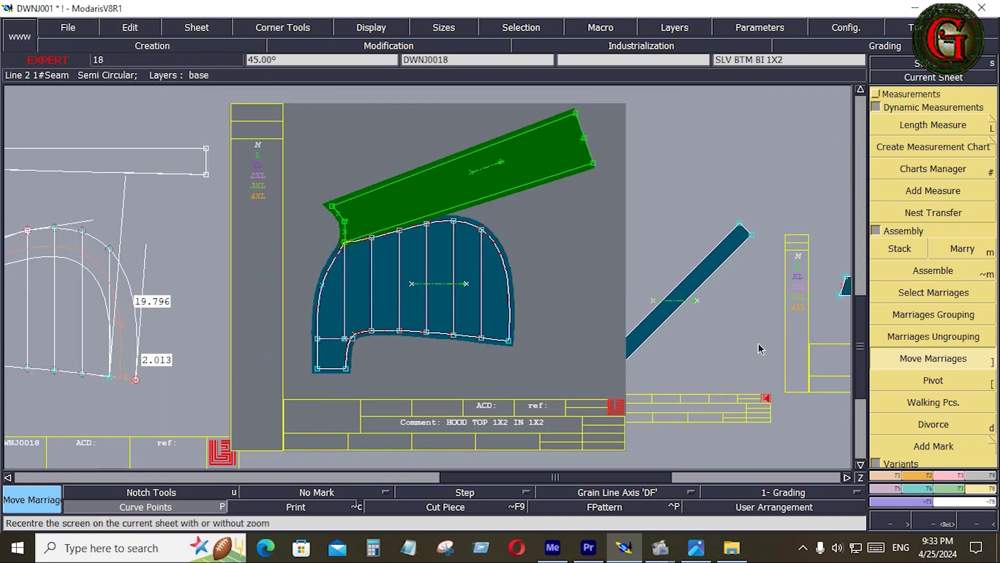
left_click(938, 380)
left_click(530, 177)
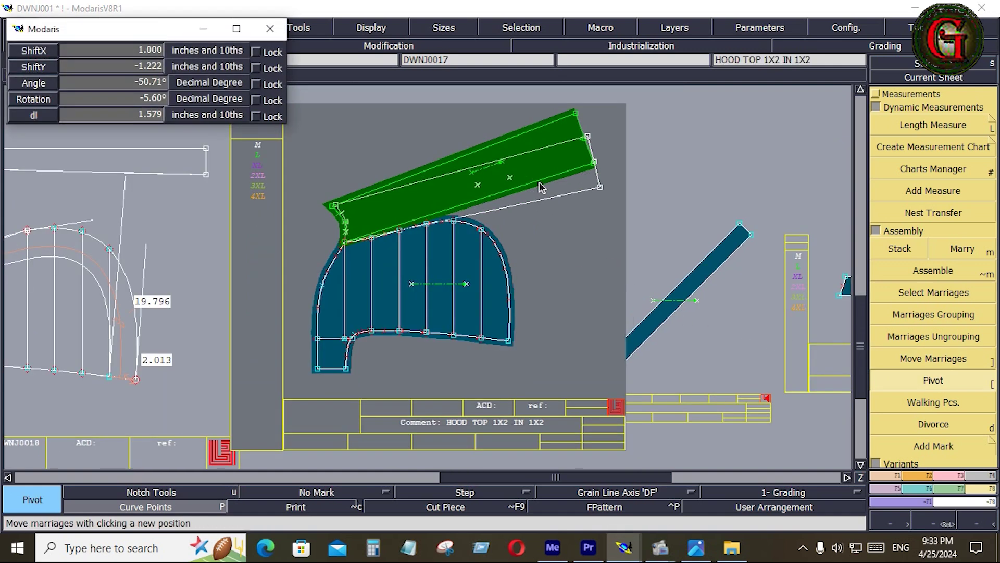
left_click(531, 191)
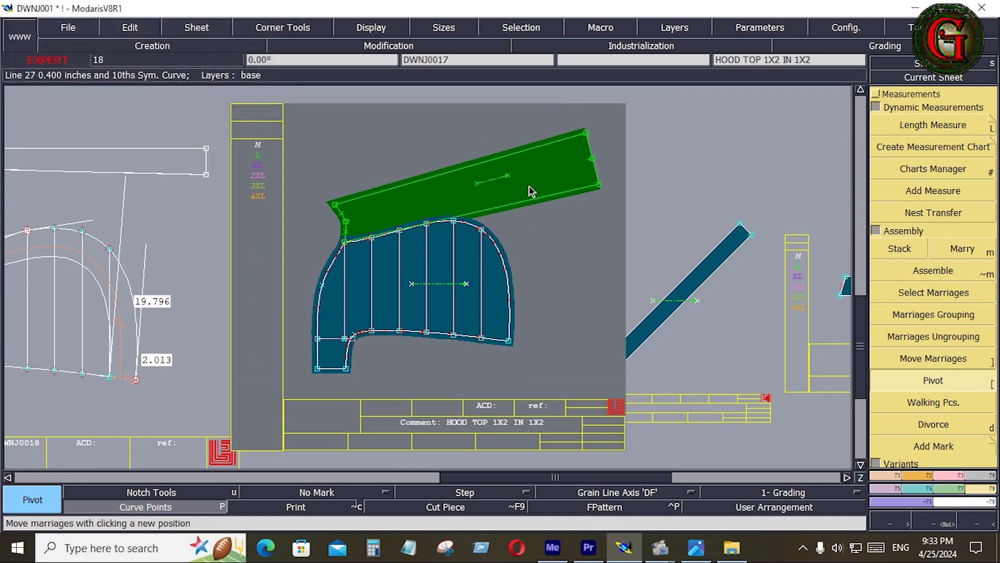
Place Developed points on the strip's lower edge opposite the first three quilting line ends behind the hood's front corner
scroll(399, 218, "up", 5)
left_click(152, 46)
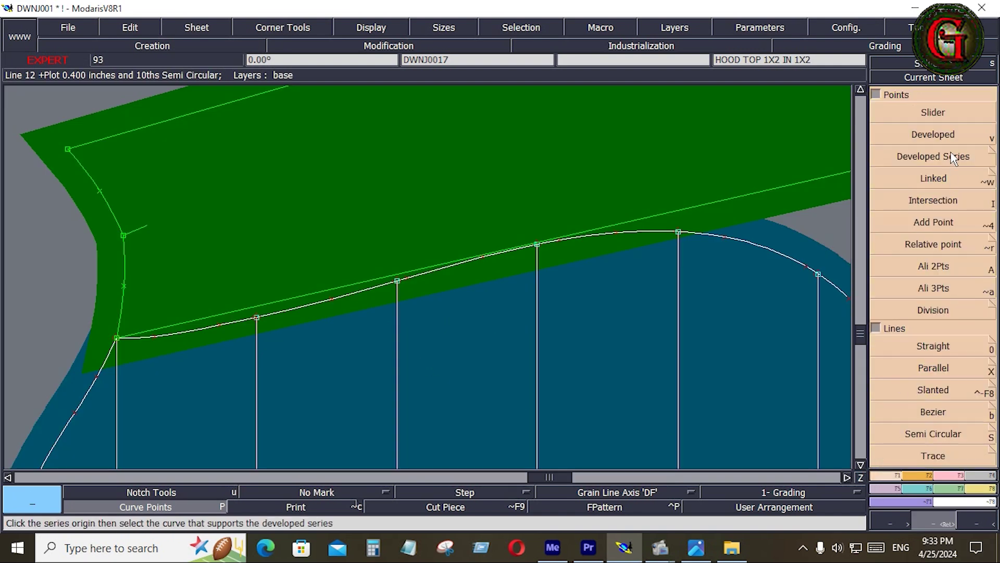
left_click(933, 134)
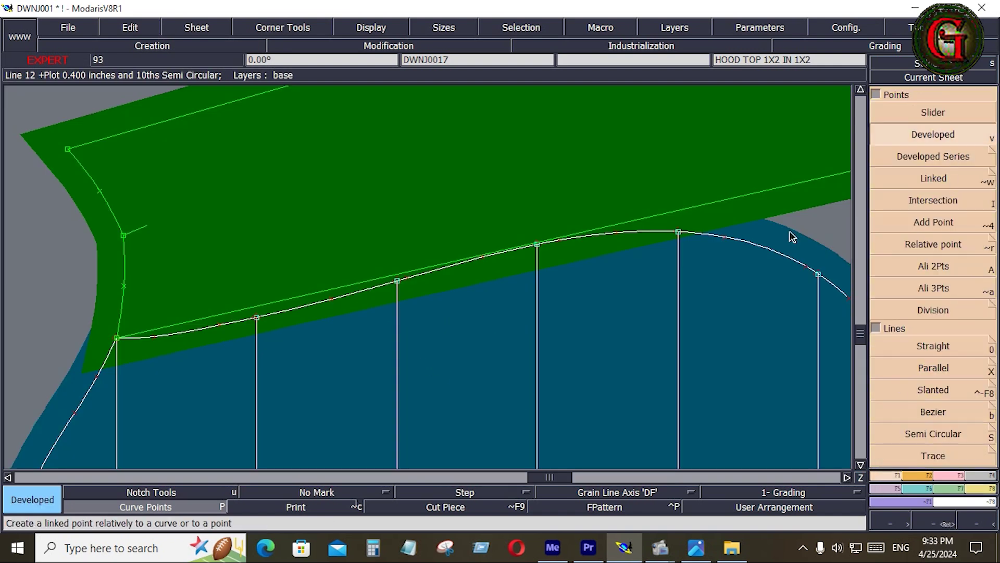
left_click(259, 308)
left_click(538, 241)
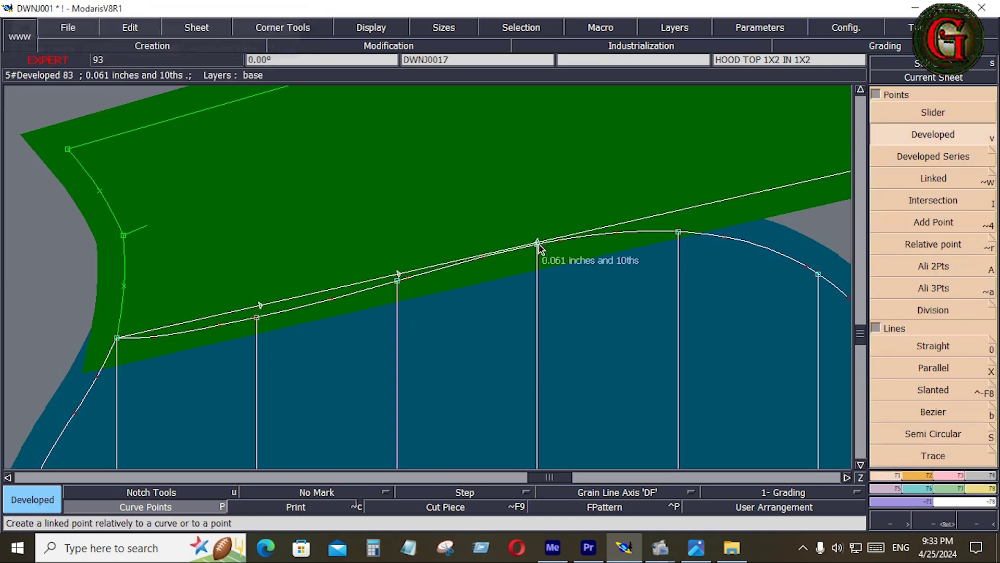
Place a Developed point on the strip opposite the fourth quilting line end and walk the strip further back along the crown seam
left_click(679, 211)
left_click(977, 488)
left_click(933, 402)
left_click(678, 211)
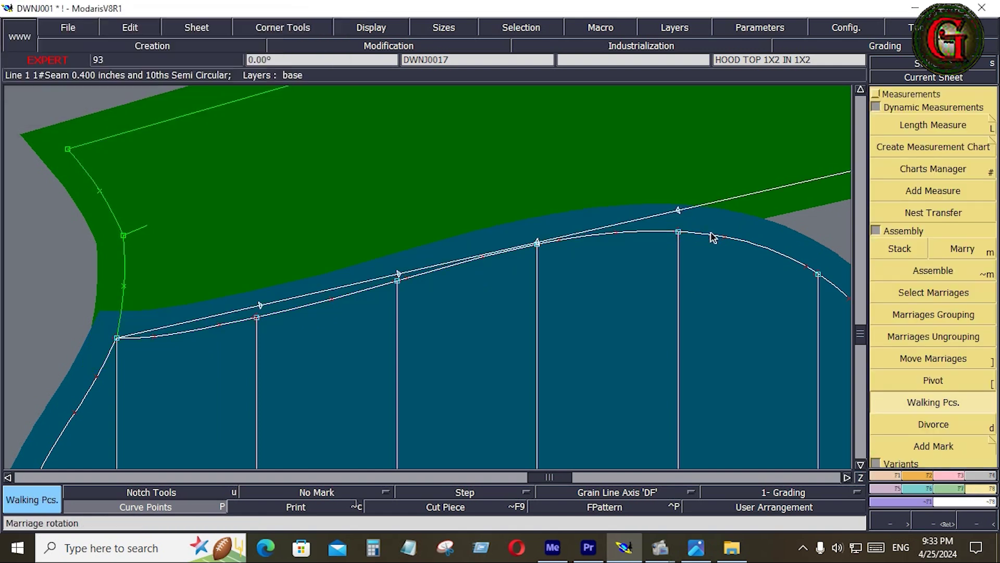
left_click(398, 274)
left_click(789, 234)
key("Home")
left_click(470, 231)
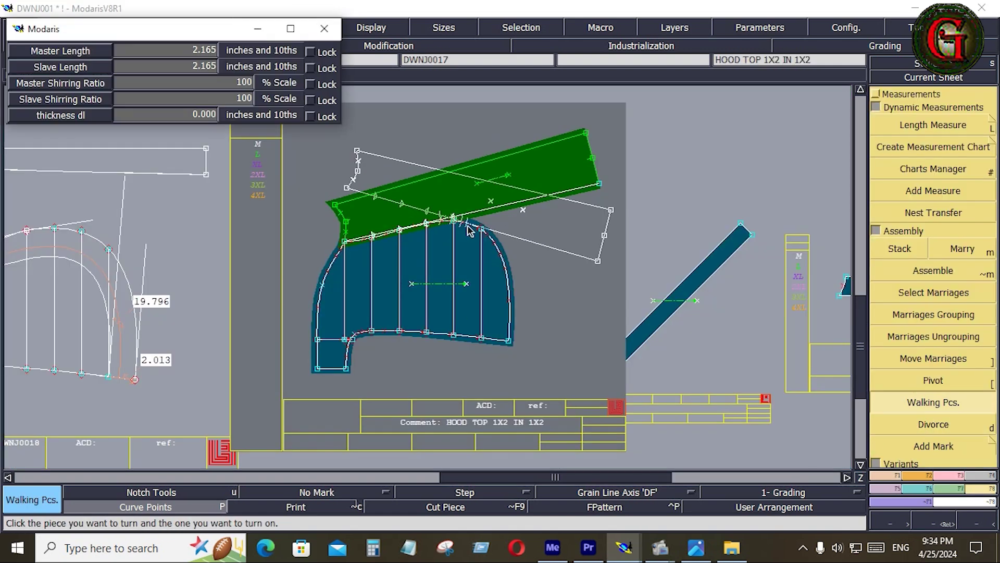
left_click(467, 226)
key("Return")
Place a Developed point on the strip's edge opposite the hood's last quilting line and divorce the strip from the hood
left_click_drag(438, 201, 491, 236)
left_click(884, 476)
left_click(933, 134)
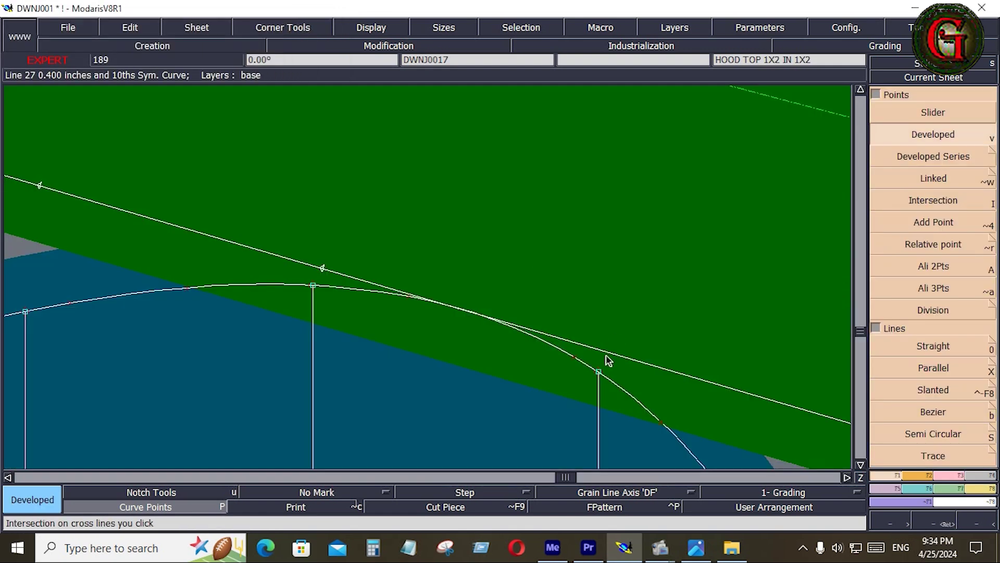
key("Home")
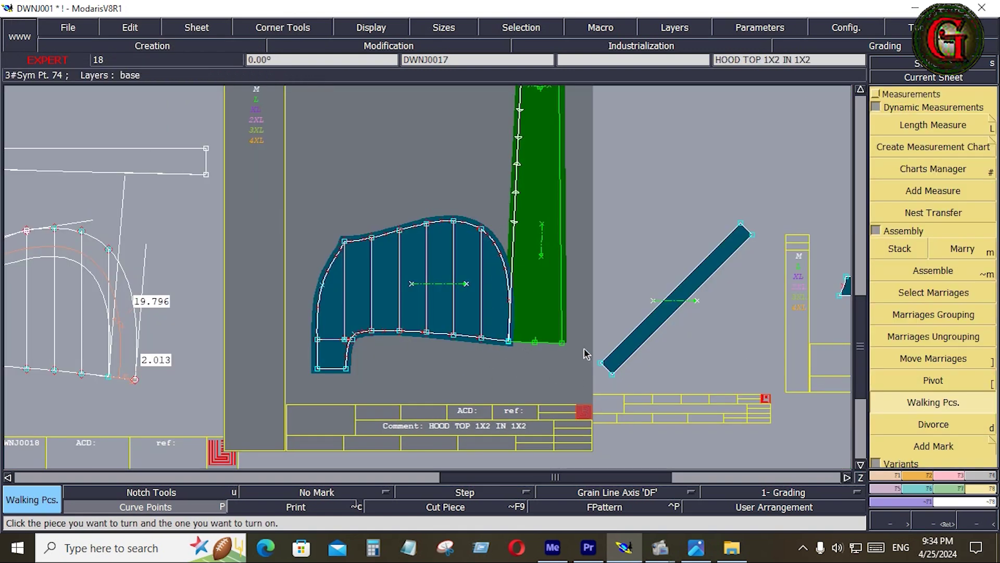
left_click(939, 429)
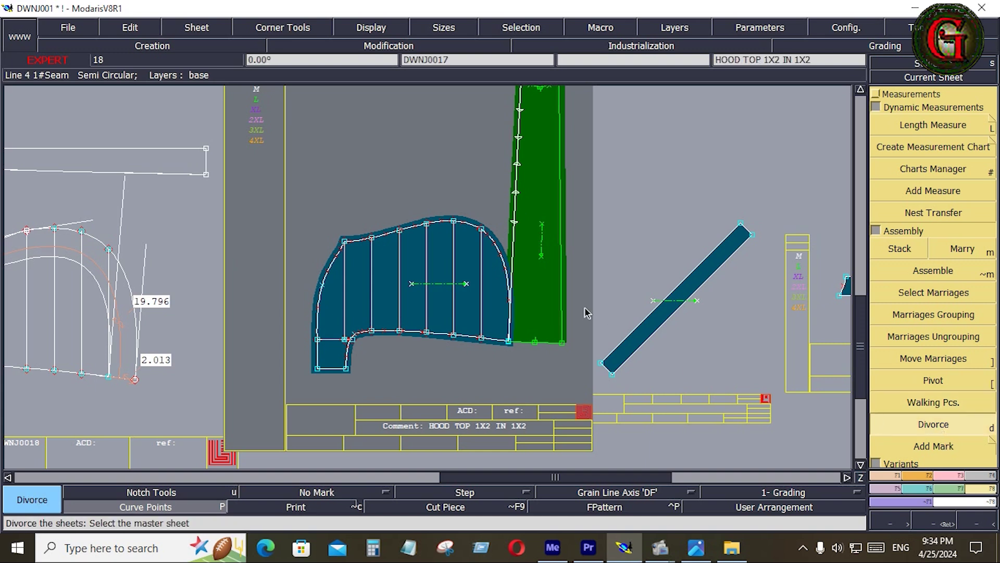
left_click(532, 286)
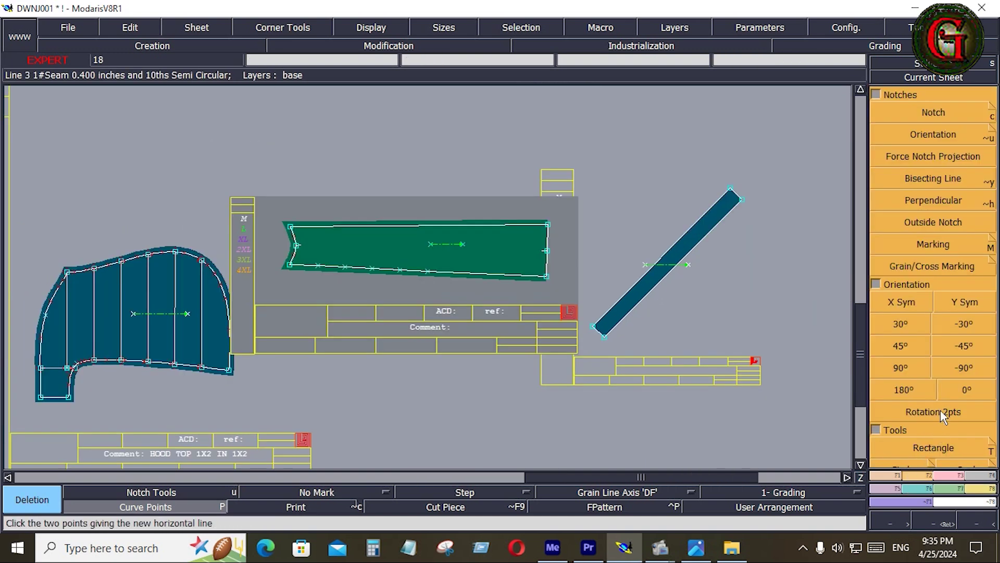
Rotate the strip by two points so the line between its two centre notches lies horizontal
left_click(942, 412)
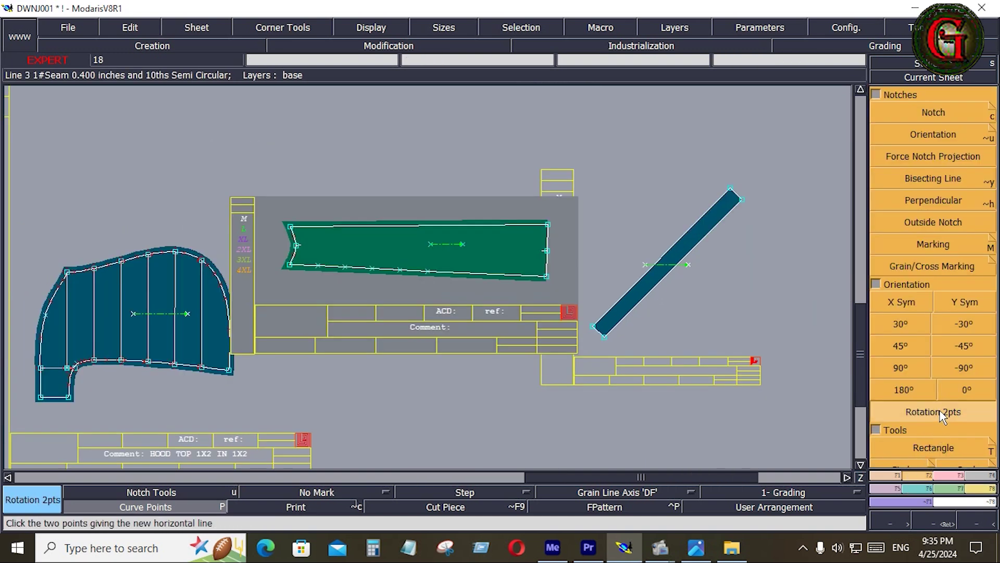
left_click(297, 246)
left_click(546, 251)
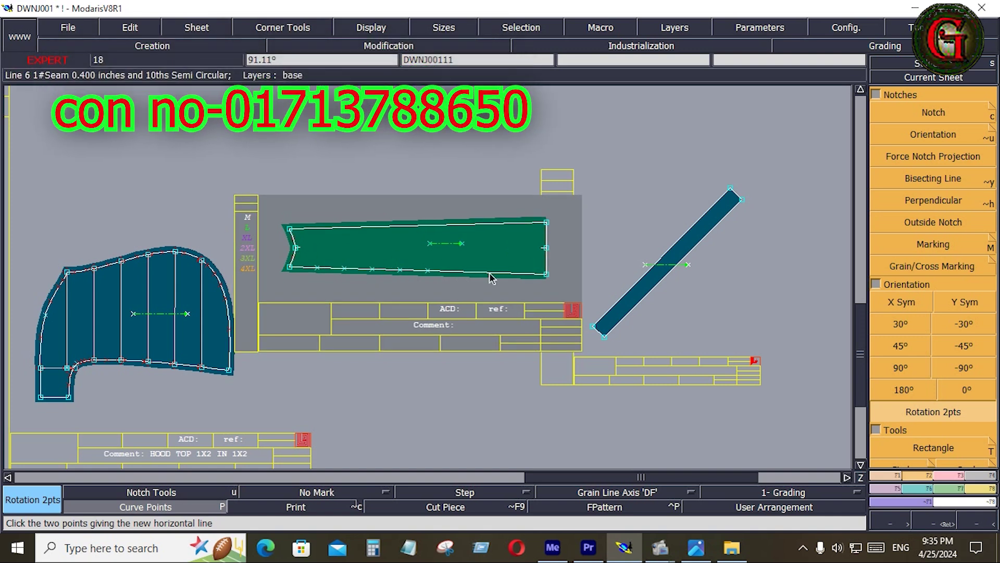
Draw cross lines from the five marked points to the strip's upper edge and continue them with three parallel lines at the same spacing
key("Home")
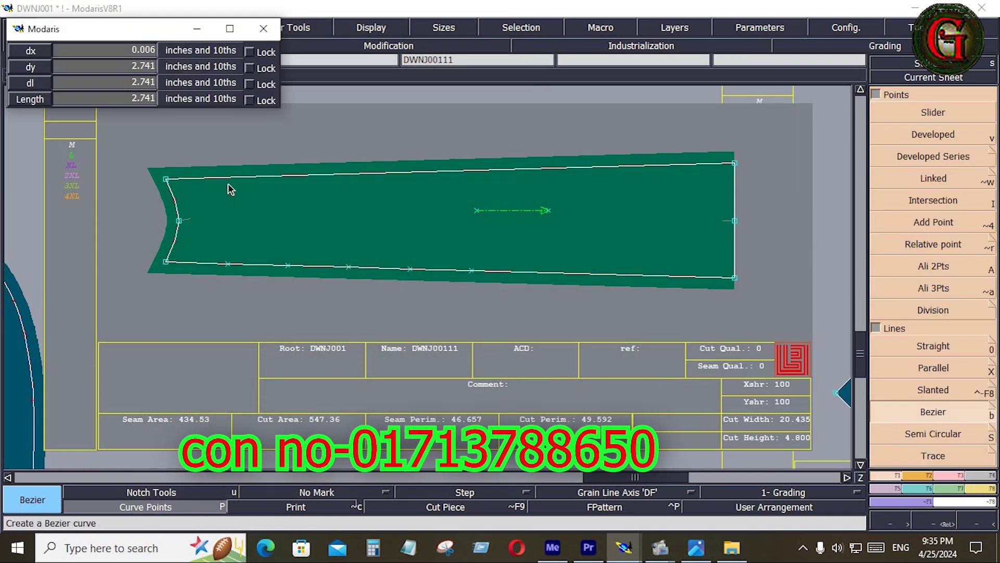
left_click(228, 178)
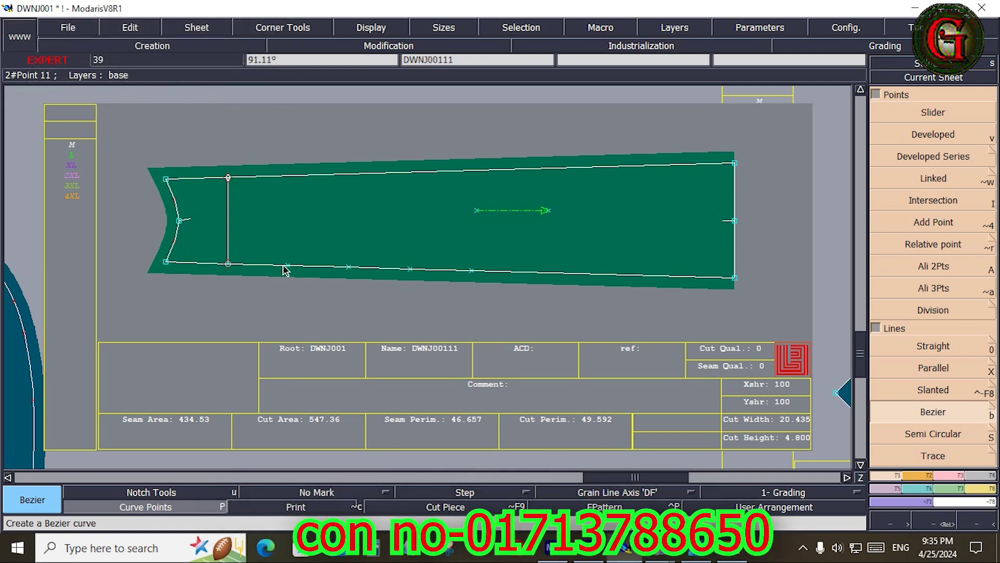
left_click(287, 267)
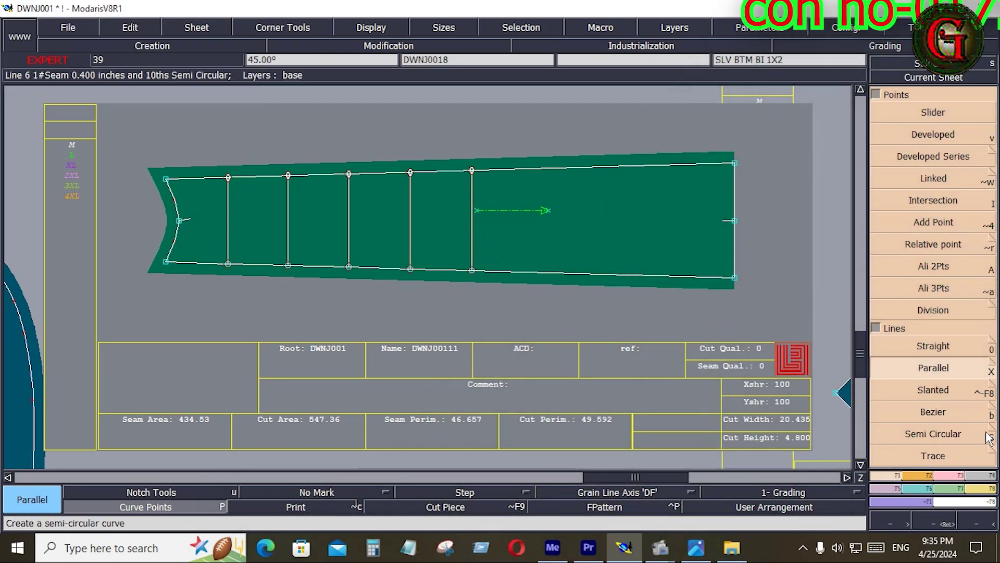
left_click(987, 490)
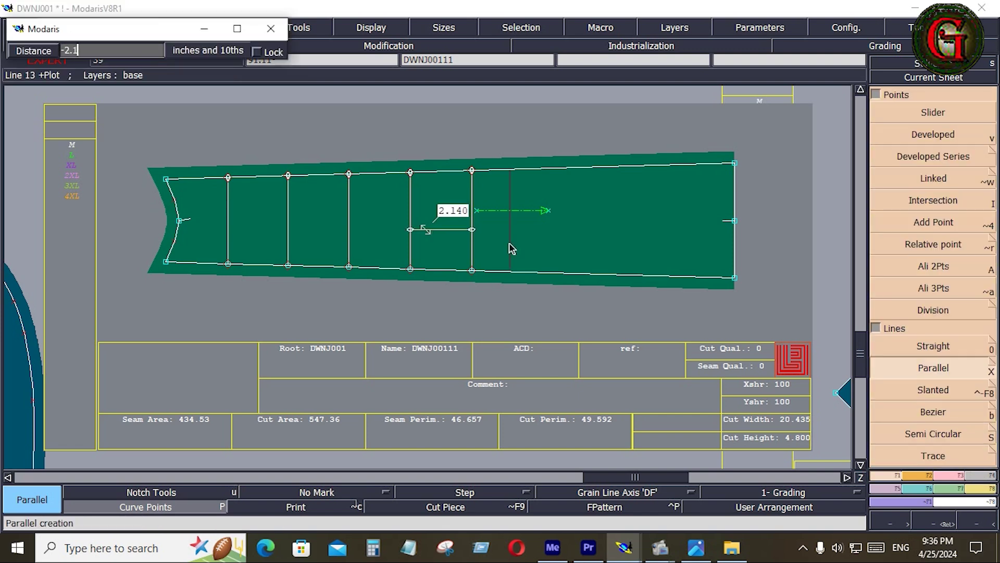
key("Return")
Insert the cross lines' upper end points into the strip's upper edge and fit the added parallel lines using Adjust 2 Lines
key("shift+7")
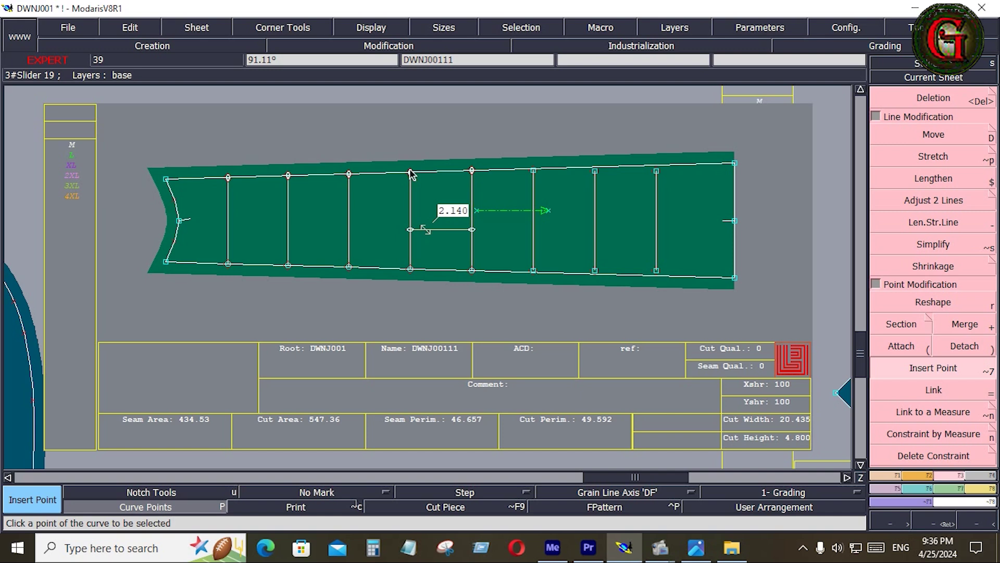
left_click(288, 175)
left_click(228, 178)
left_click(472, 170)
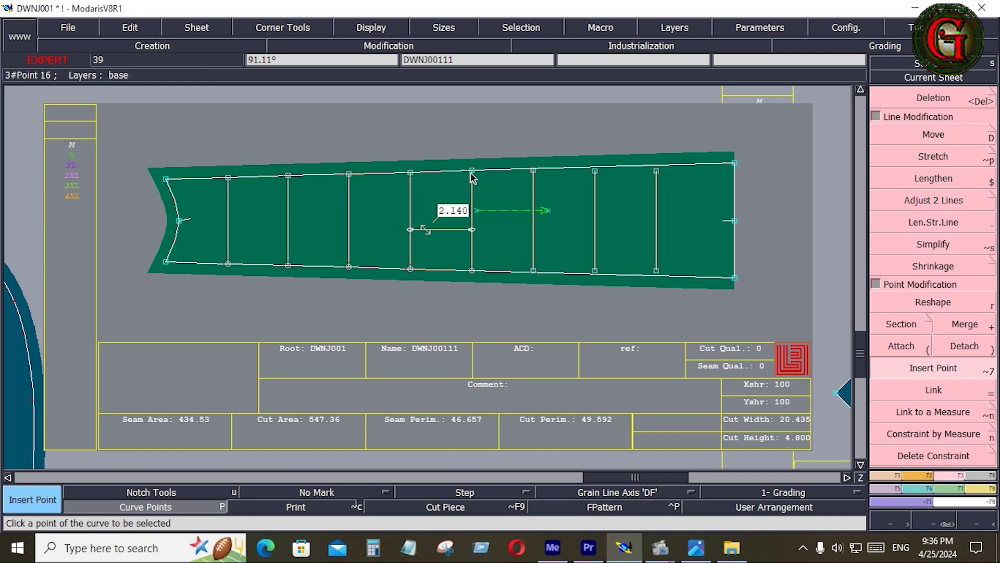
left_click(934, 201)
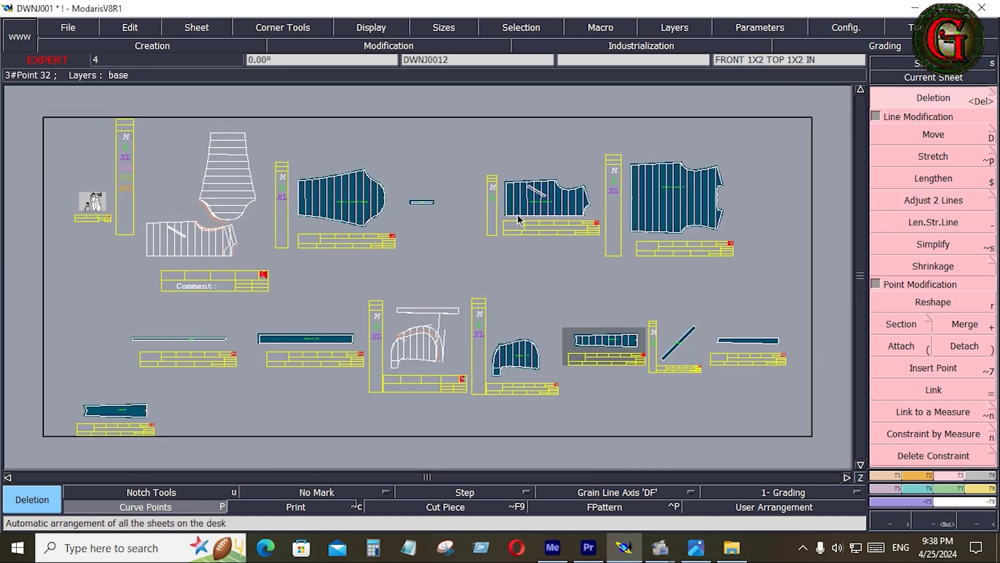
Exchange the piece data between the quilted strip's sheet and the plain strip's sheet
left_click(126, 429)
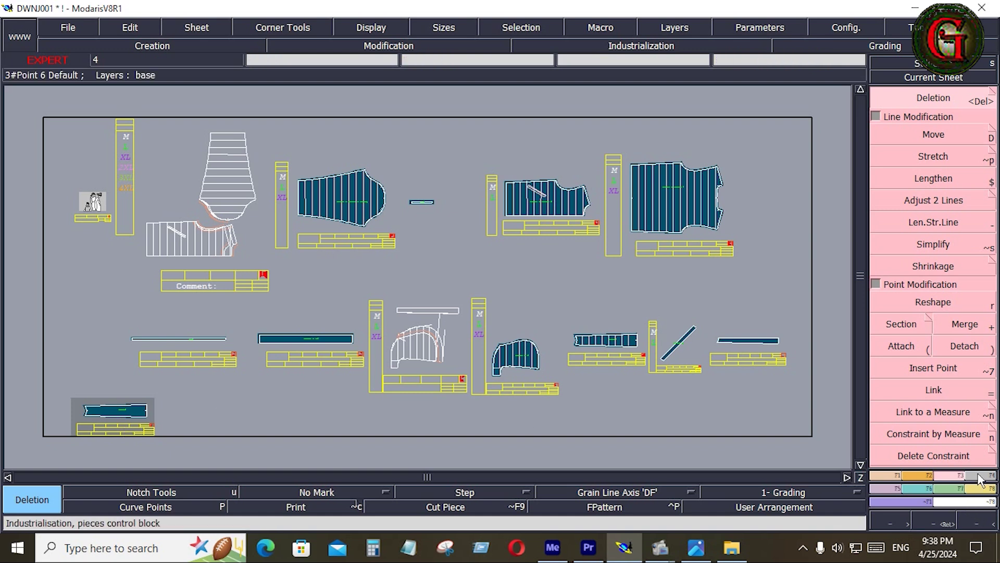
left_click(642, 46)
left_click(944, 357)
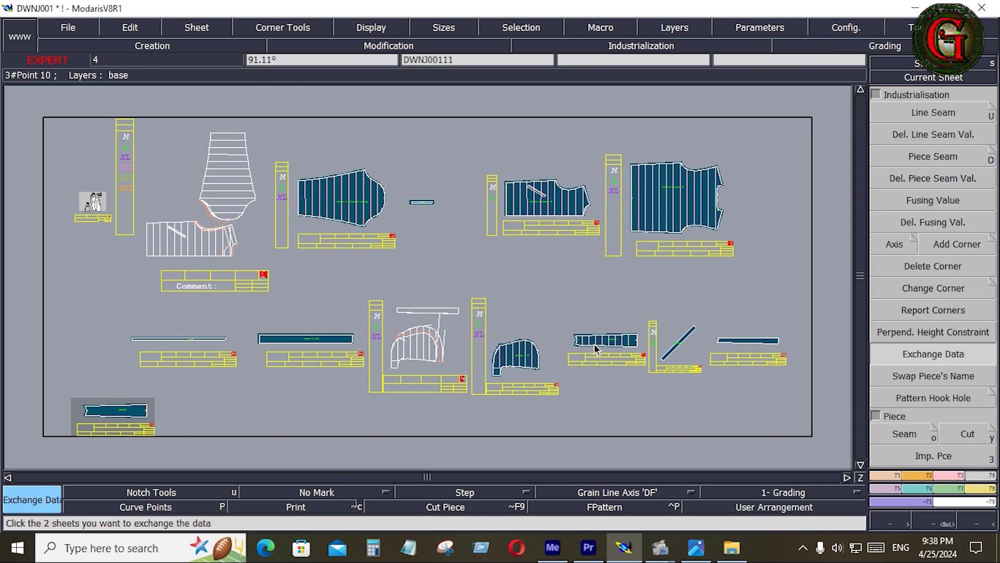
Delete the plain strip's sheet and the surplus thin horizontal strip's sheet, and rearrange all sheets on the desk
key("Delete")
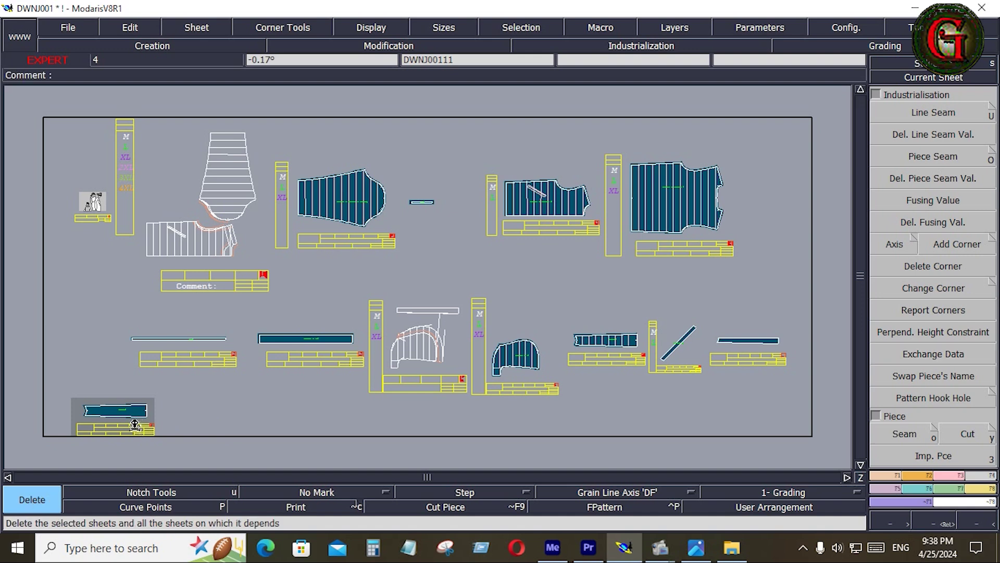
left_click(135, 424)
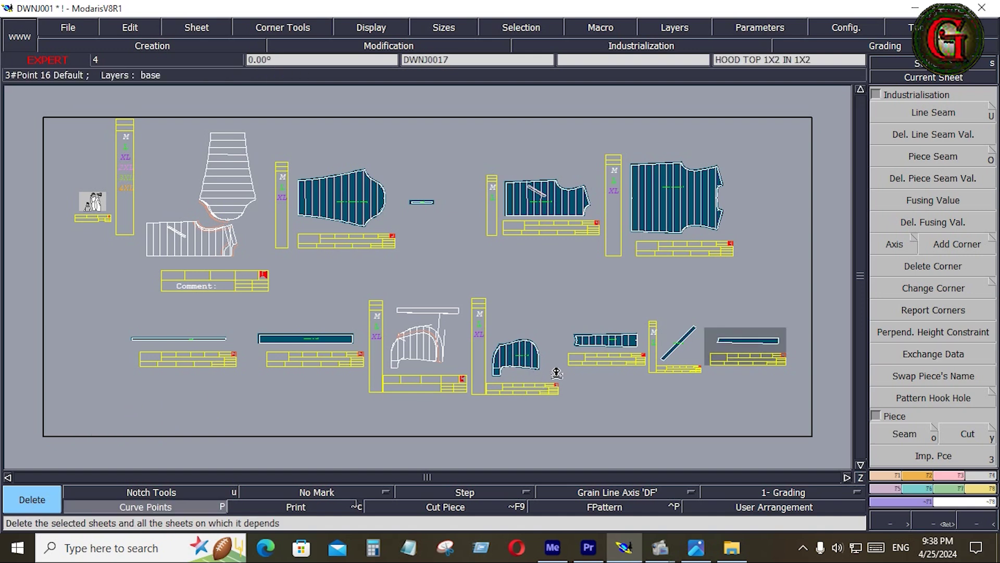
key("j")
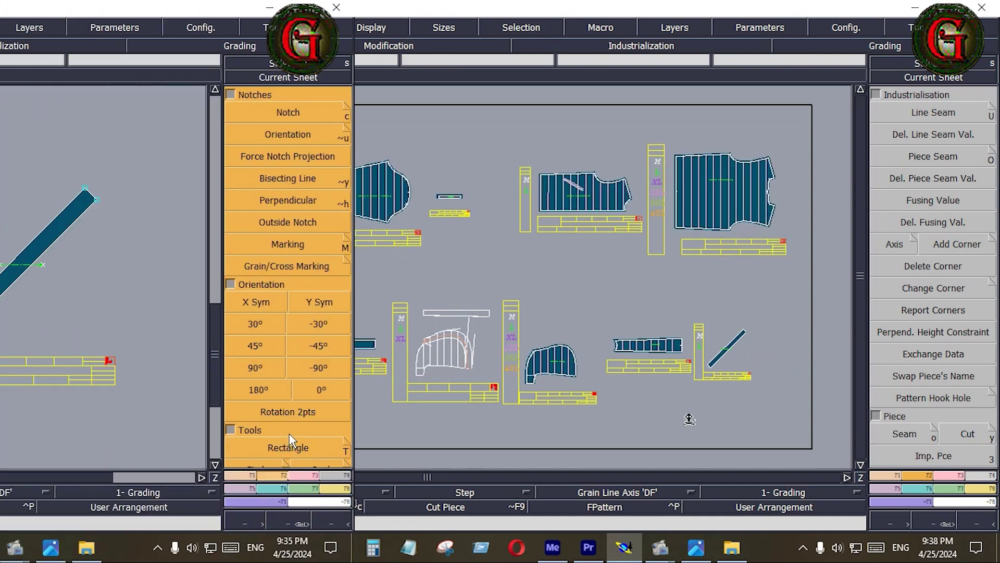